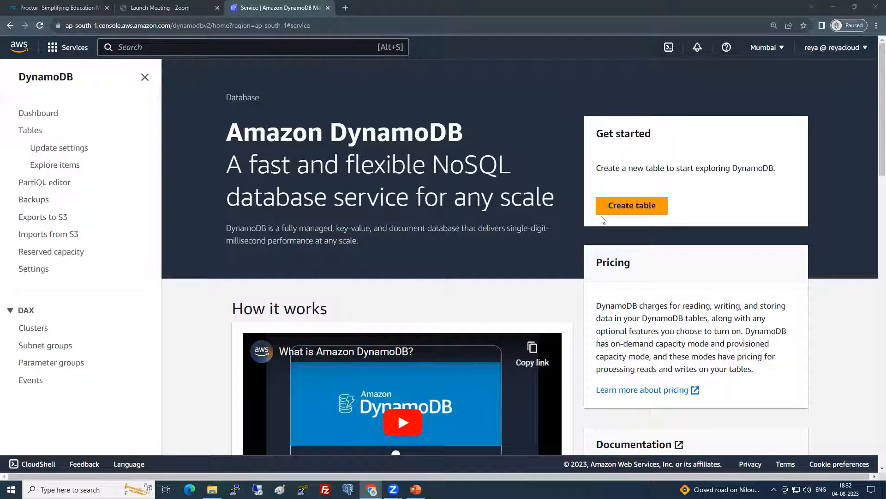
Start a new table named EmpTable
click(641, 208)
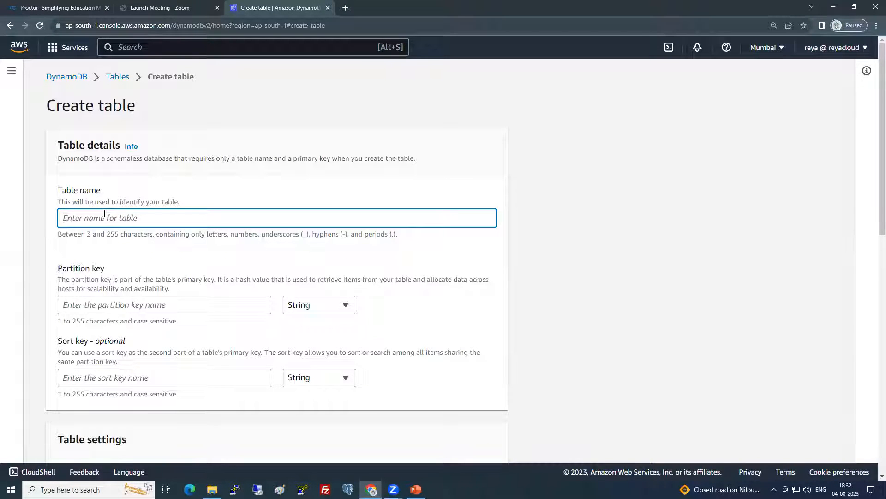
text(EmpTable)
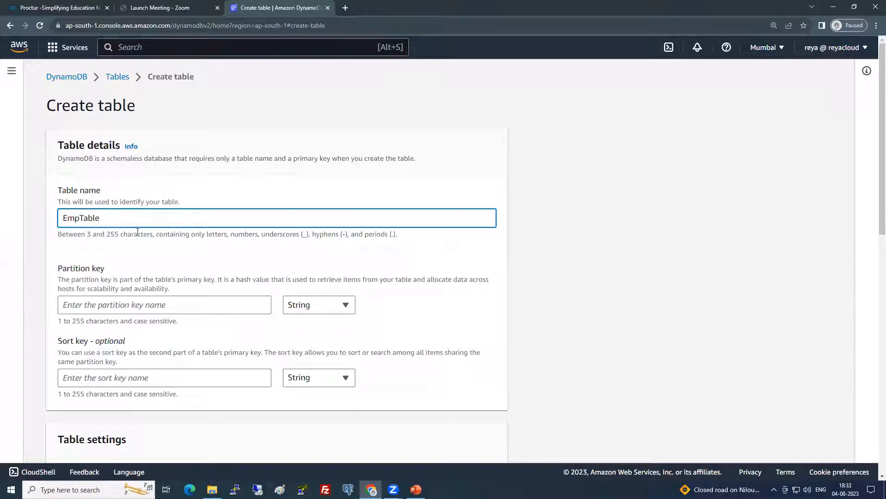
drag(58, 273, 112, 268)
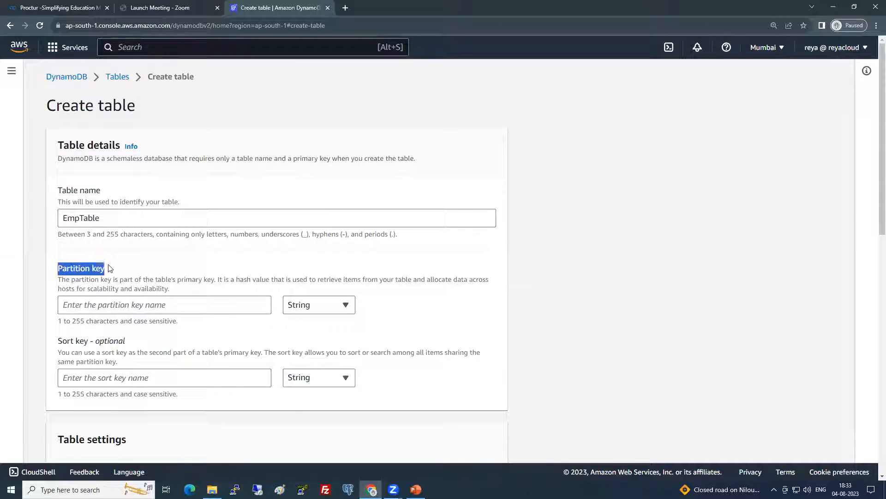
click(133, 259)
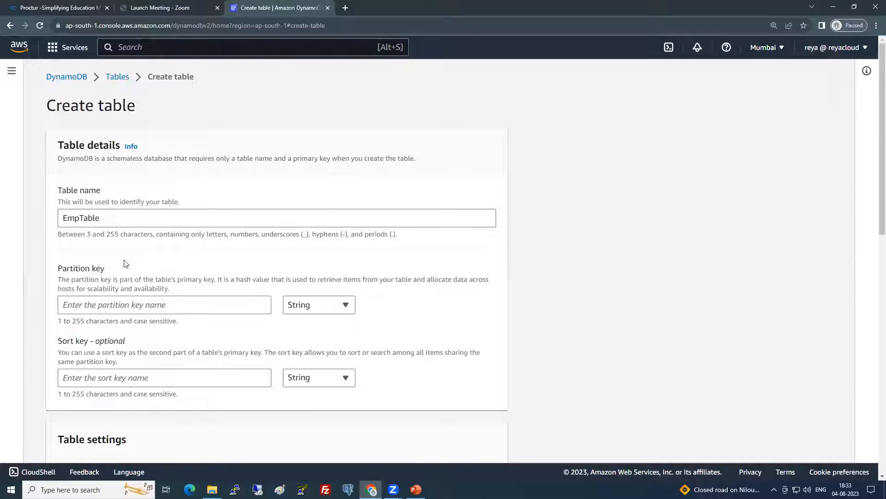
Set the partition key to EmpNo of type Number, leaving the optional sort key empty
click(111, 307)
text(EmpNo)
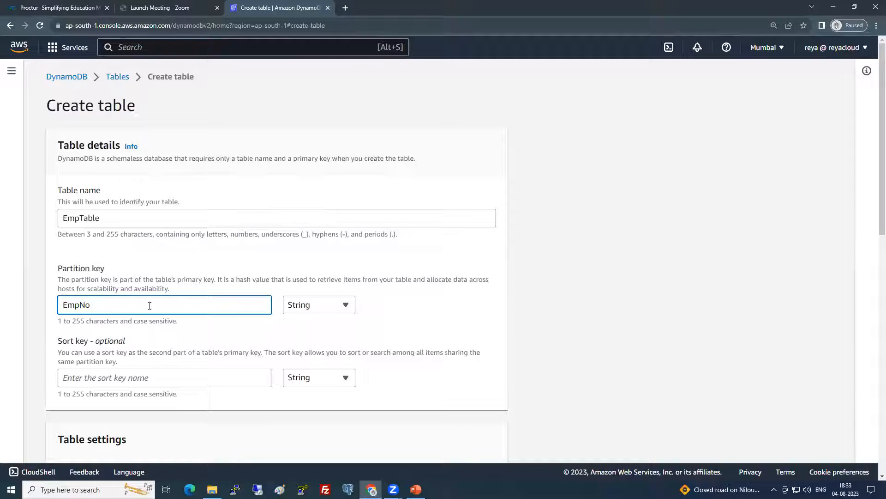
click(326, 303)
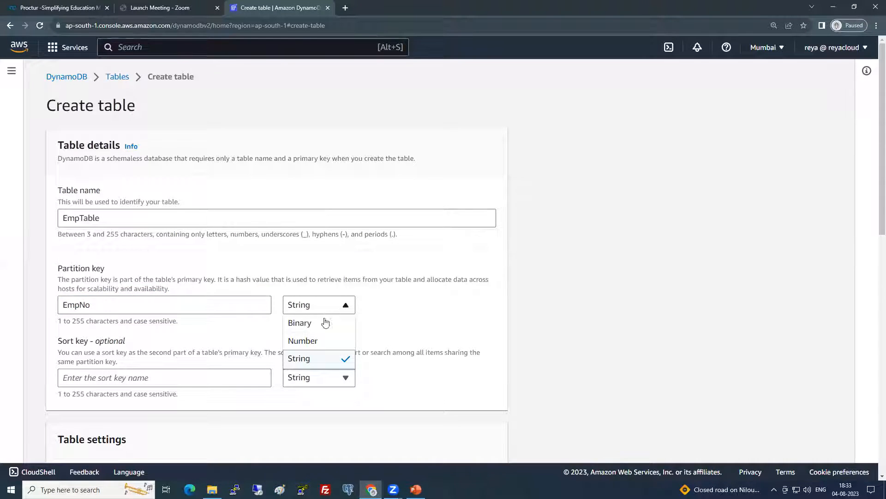
click(319, 342)
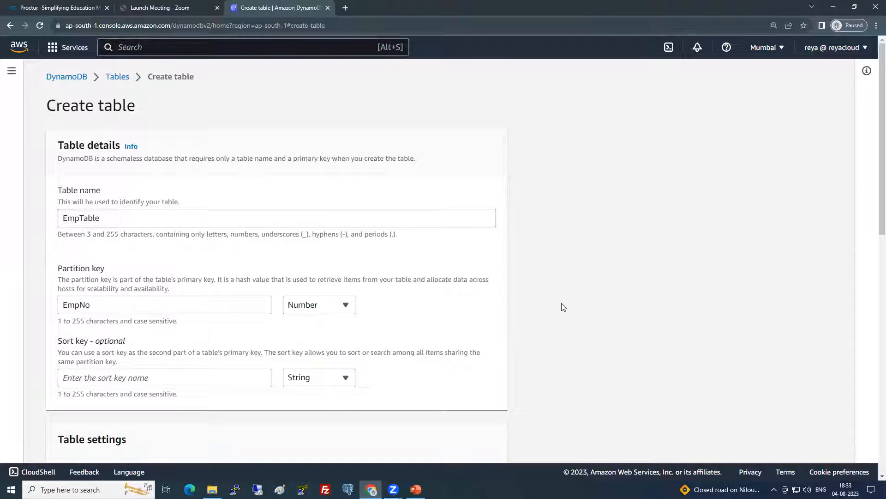
scroll(99, 303, down, 1)
drag(94, 295, 146, 289)
click(168, 288)
drag(65, 301, 162, 297)
click(162, 297)
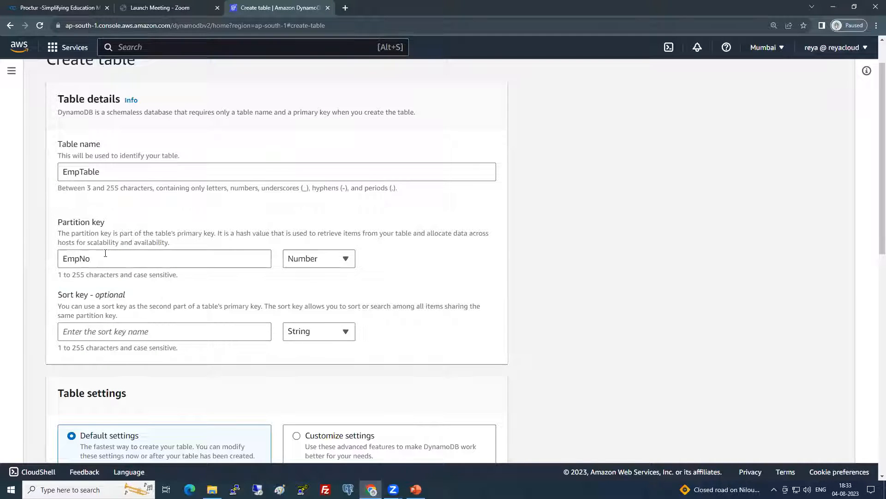
scroll(110, 255, down, 2)
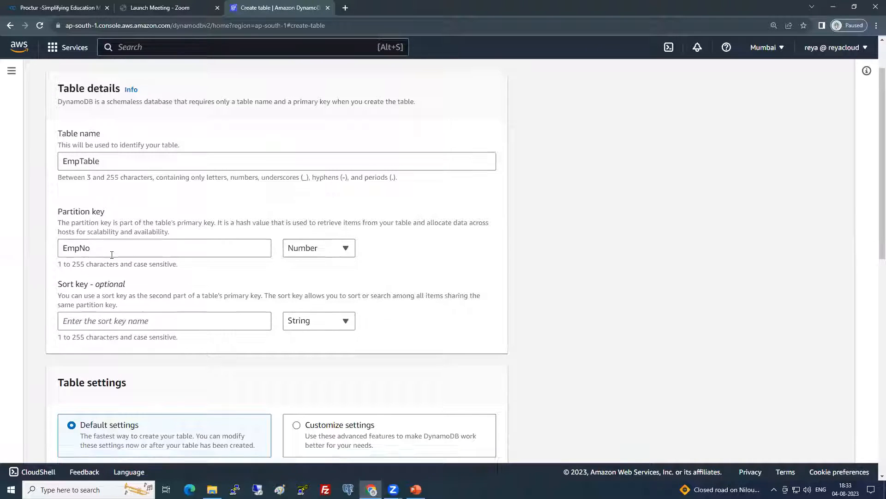
Choose Customize settings for EmpTable and review the Table class section
scroll(111, 255, down, 2)
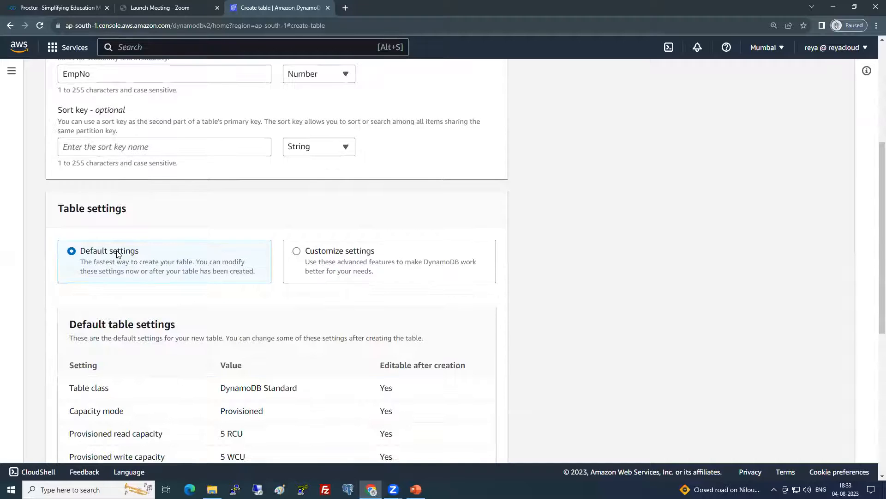
click(318, 252)
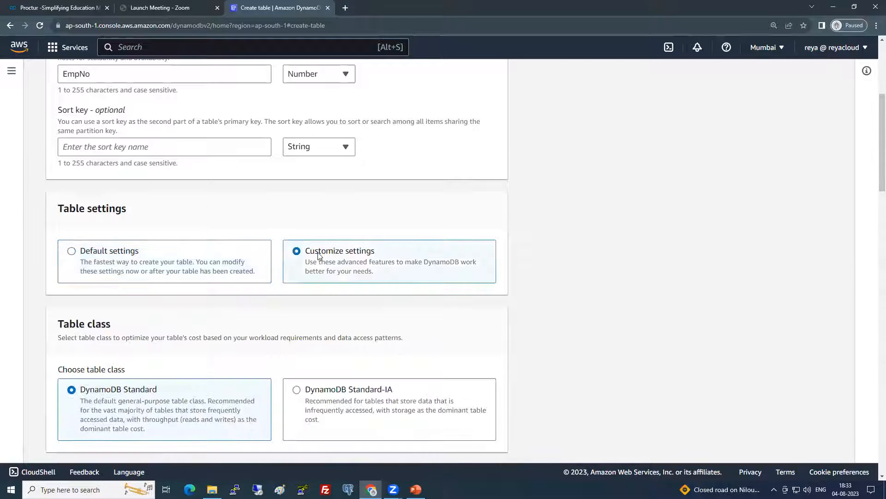
scroll(318, 254, down, 3)
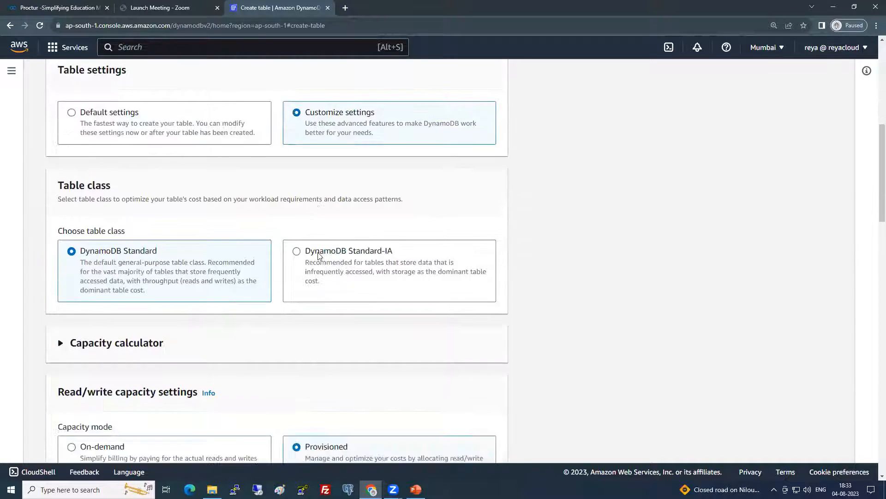
drag(58, 186, 127, 184)
click(119, 230)
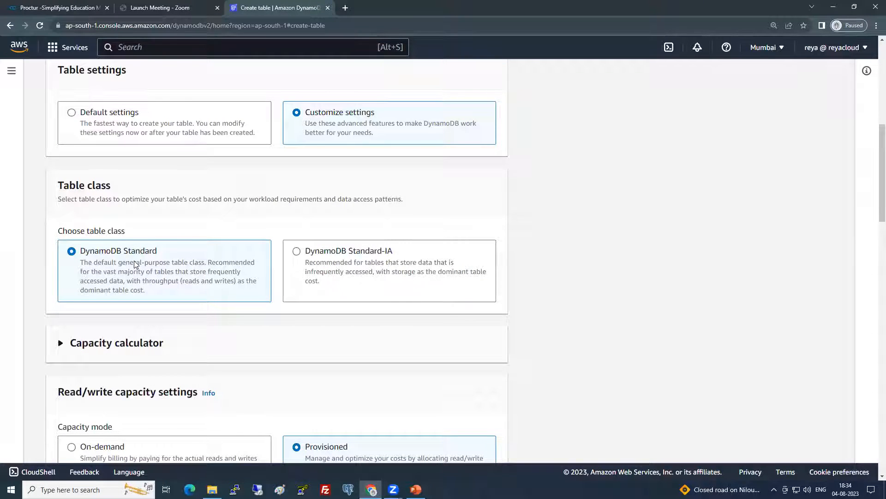
scroll(134, 261, down, 2)
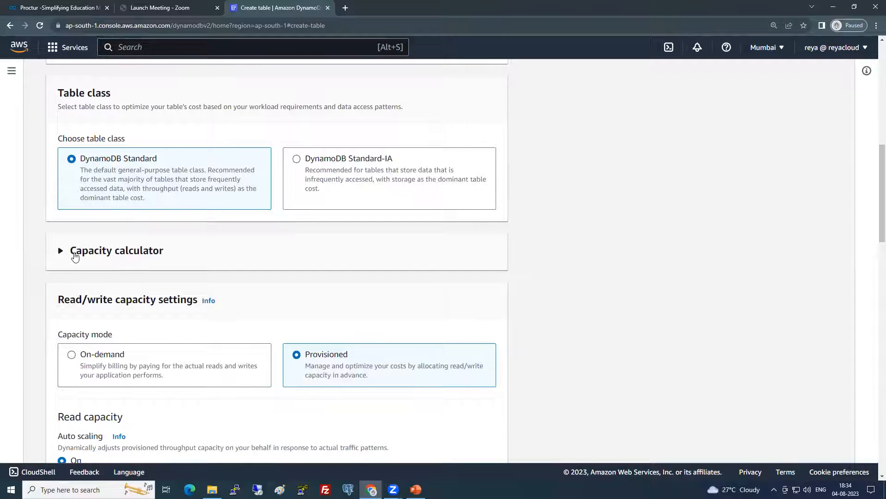
click(63, 255)
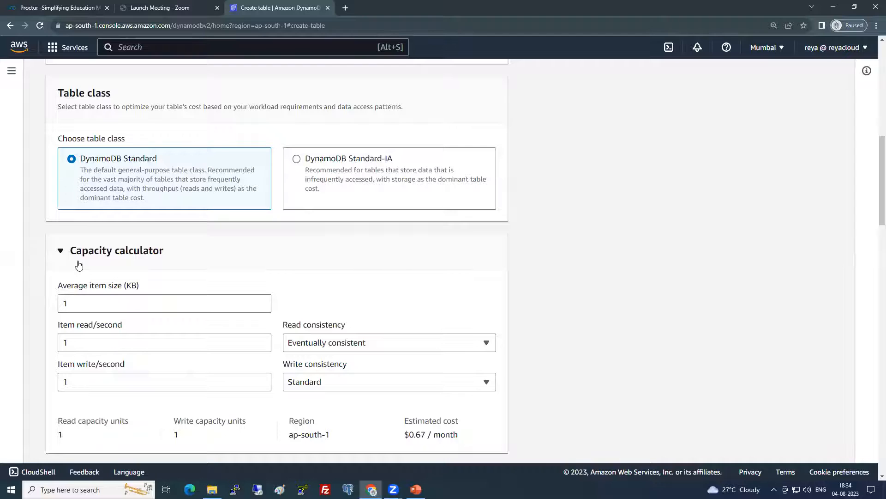
Estimate capacity for 8 KB items at 100 strongly consistent reads per second
scroll(79, 265, down, 1)
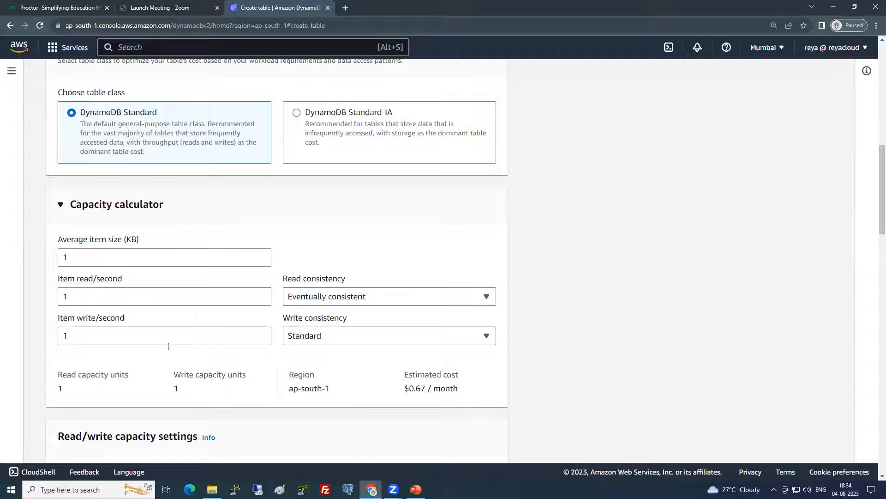
double_click(61, 389)
click(56, 256)
double_click(56, 257)
text(8)
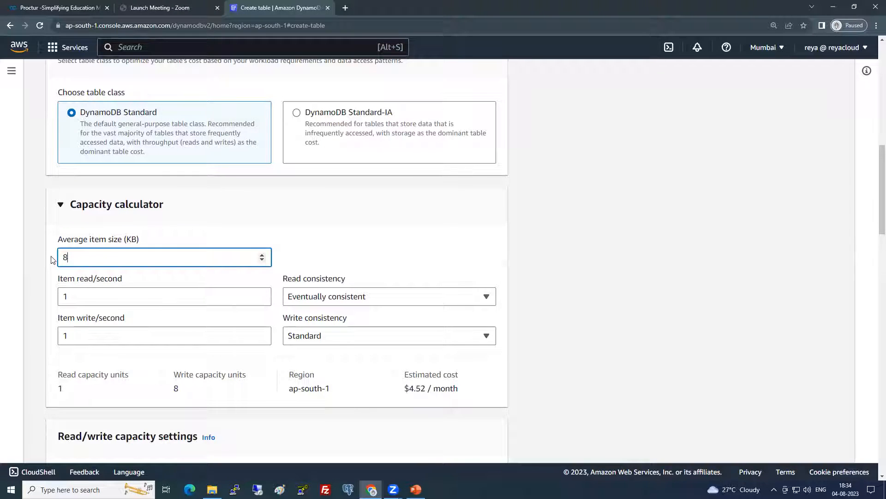
click(78, 295)
text(00)
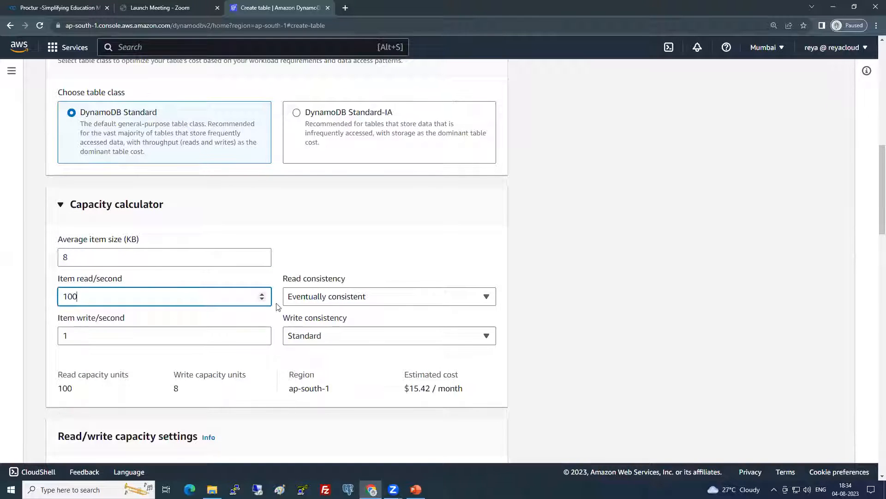
click(299, 298)
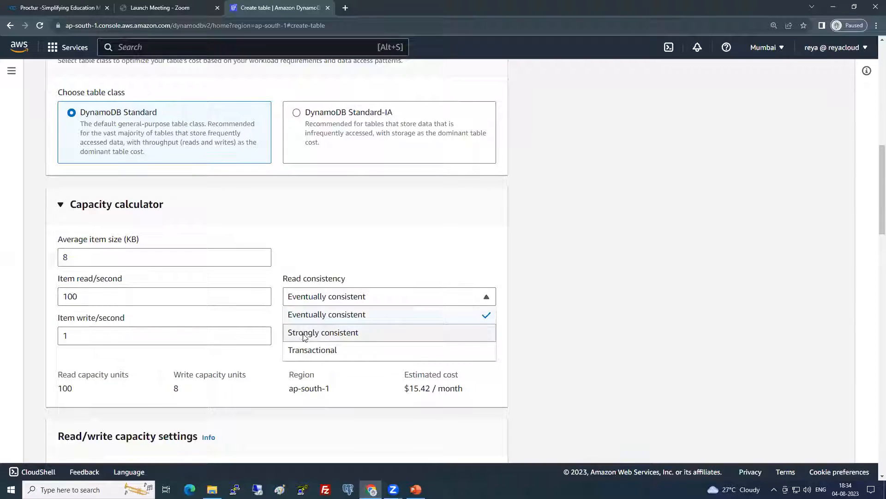
click(305, 336)
double_click(70, 388)
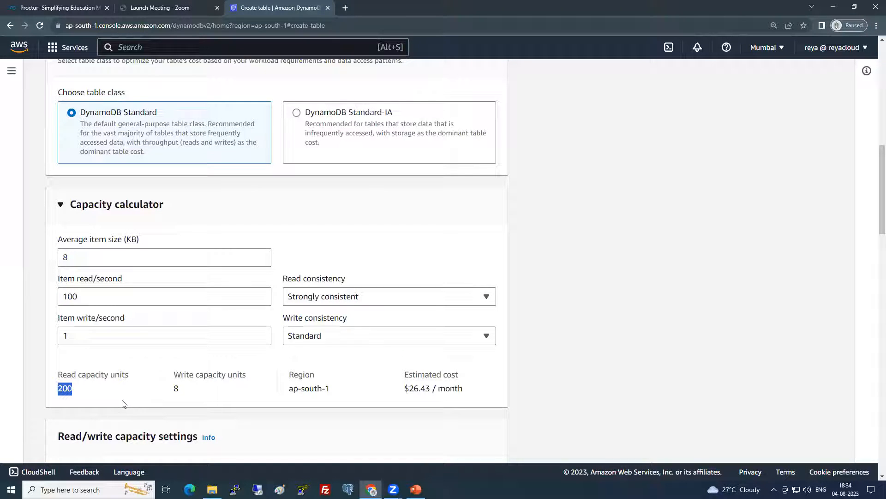
drag(416, 390, 409, 392)
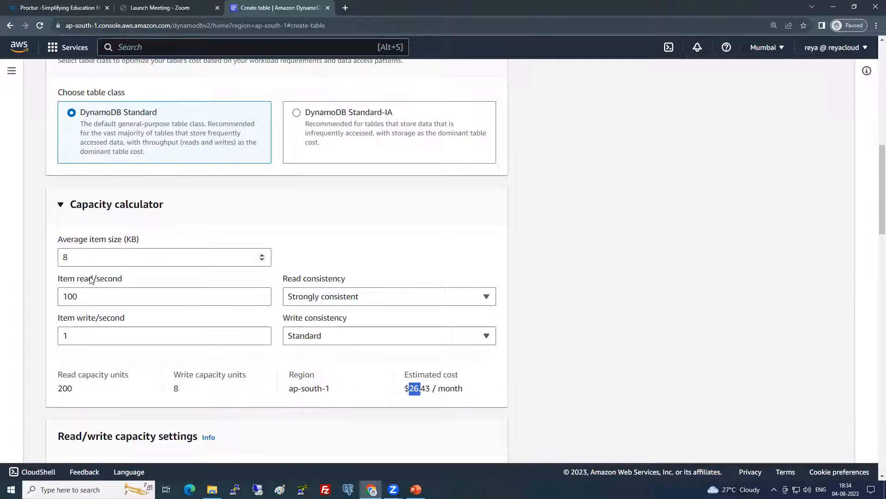
Try a very large read rate, then clear item size and reads and collapse the calculator
click(89, 296)
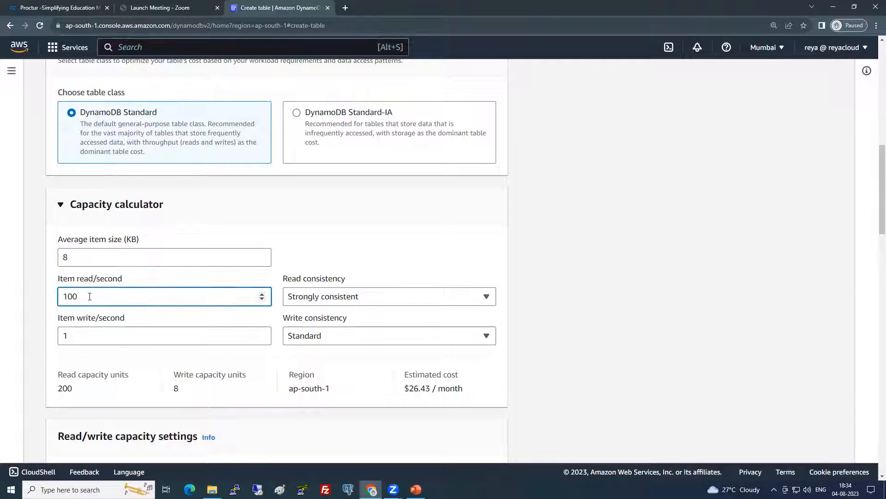
text(0)
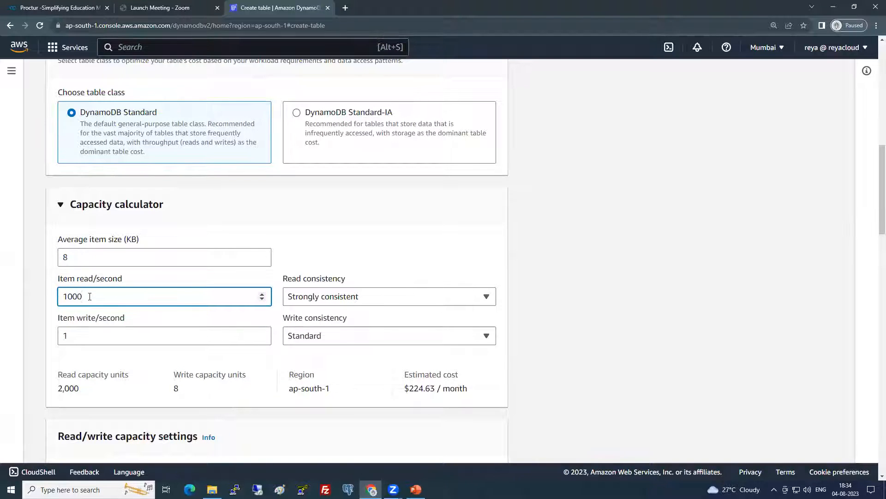
text(000000)
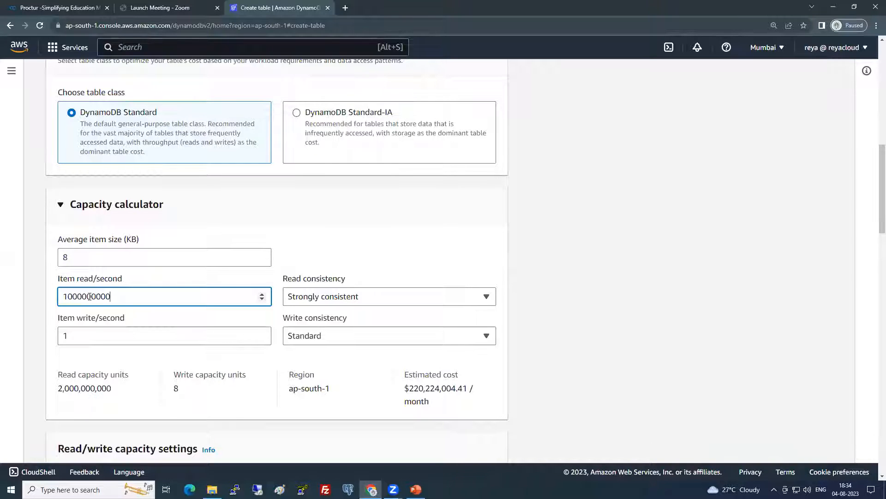
drag(116, 296, 20, 292)
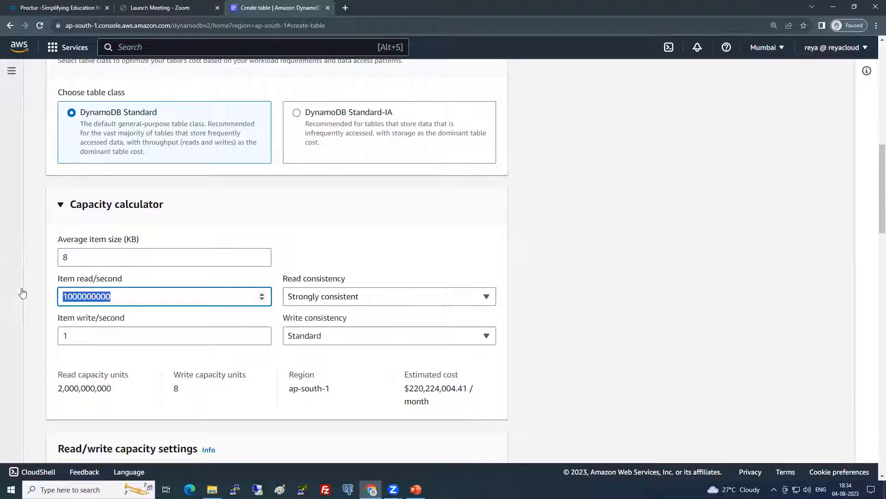
key(BackSpace)
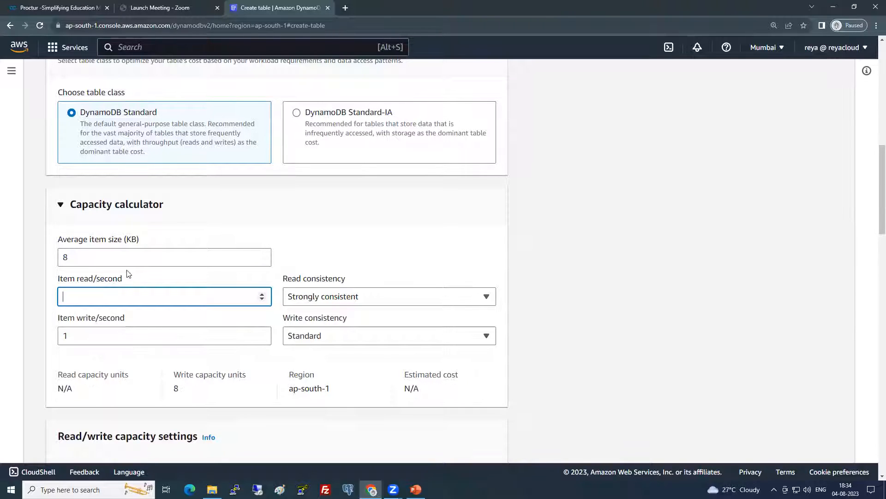
double_click(86, 250)
key(BackSpace)
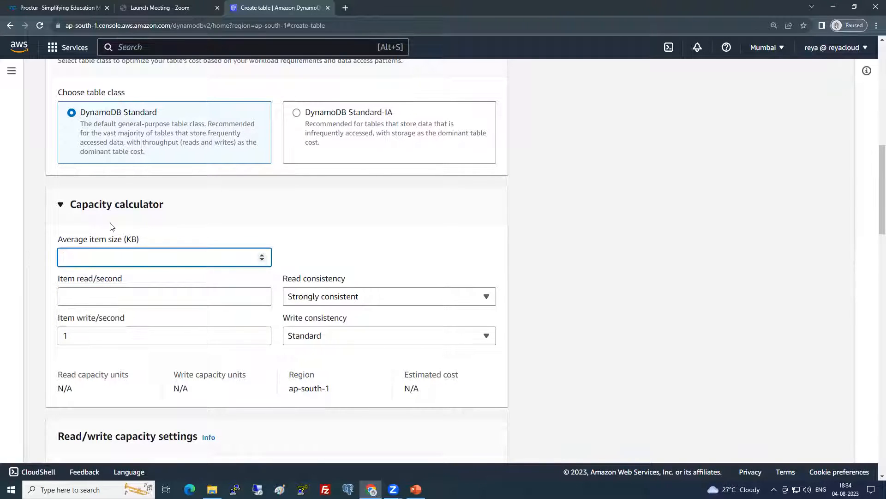
click(109, 203)
click(109, 204)
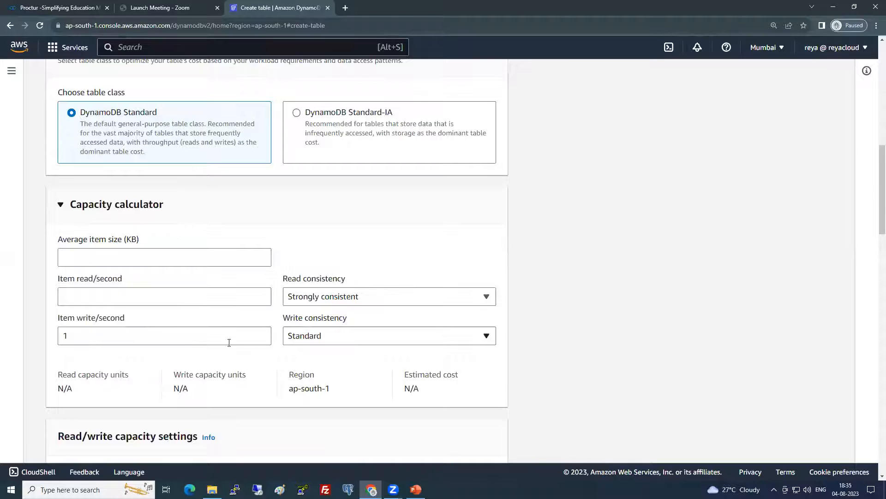
click(125, 204)
Compare On-demand mode, then keep Provisioned capacity with its default auto scaling
scroll(176, 296, down, 1)
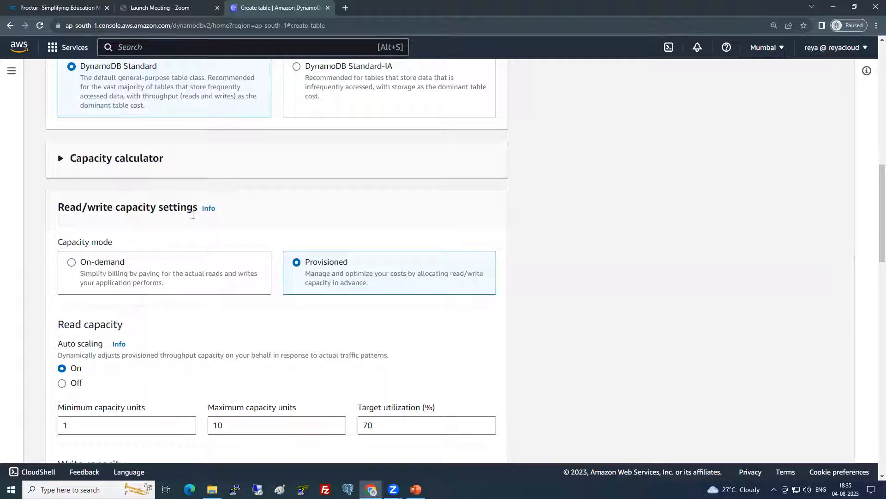
scroll(208, 278, down, 1)
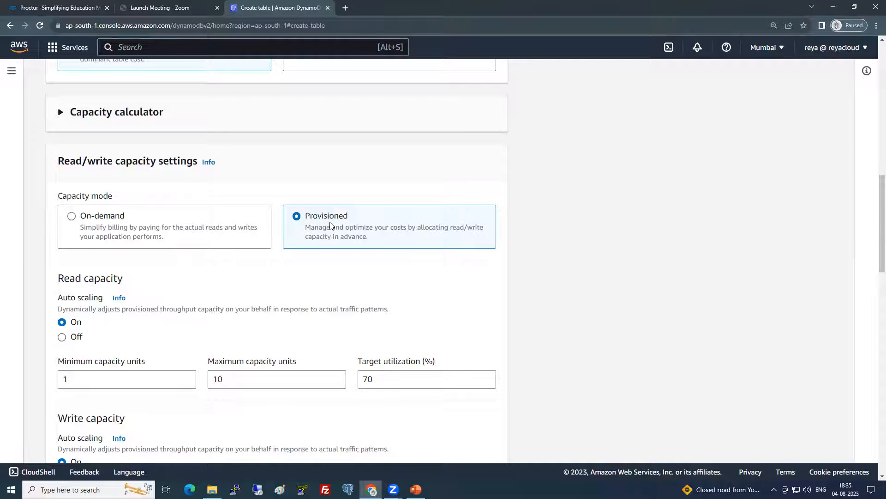
click(109, 220)
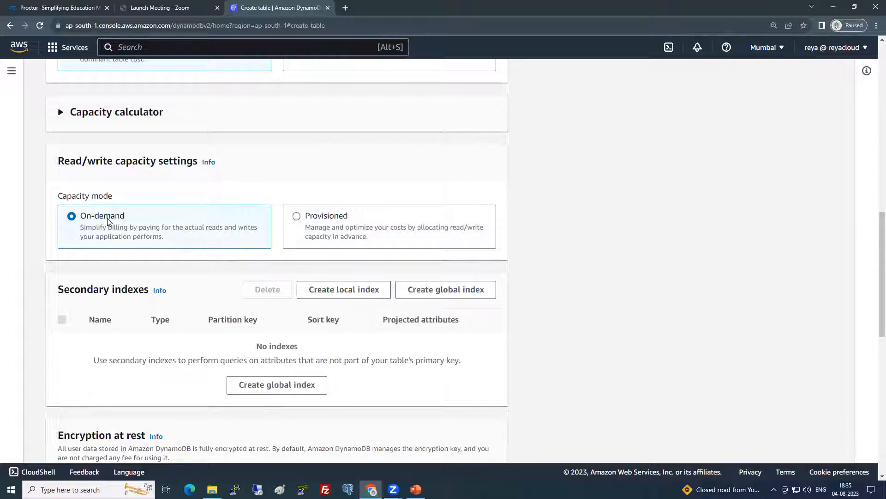
click(296, 217)
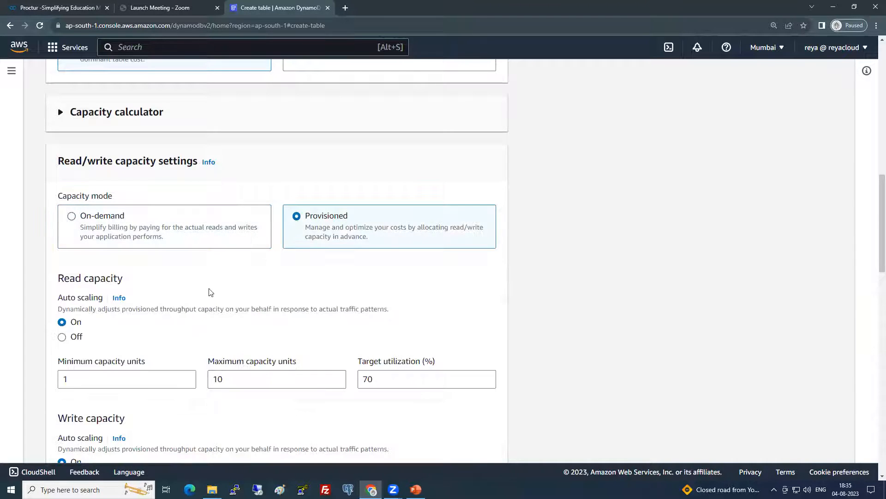
scroll(208, 289, down, 2)
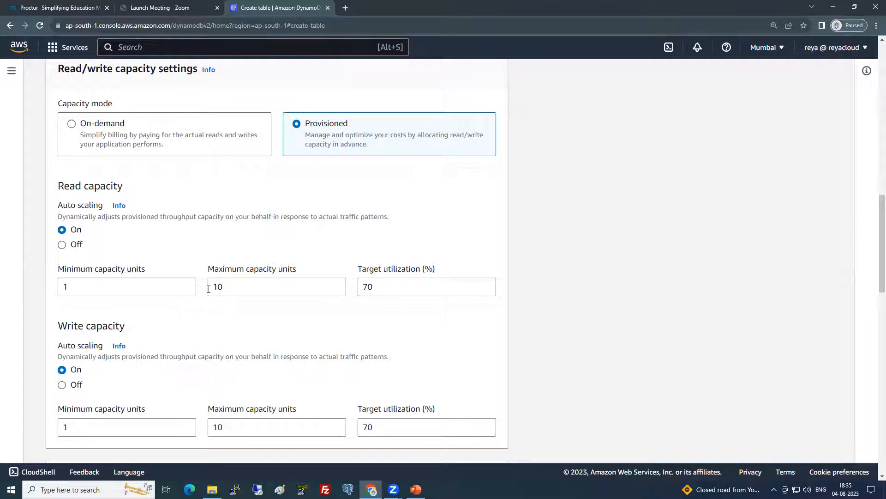
drag(58, 206, 92, 212)
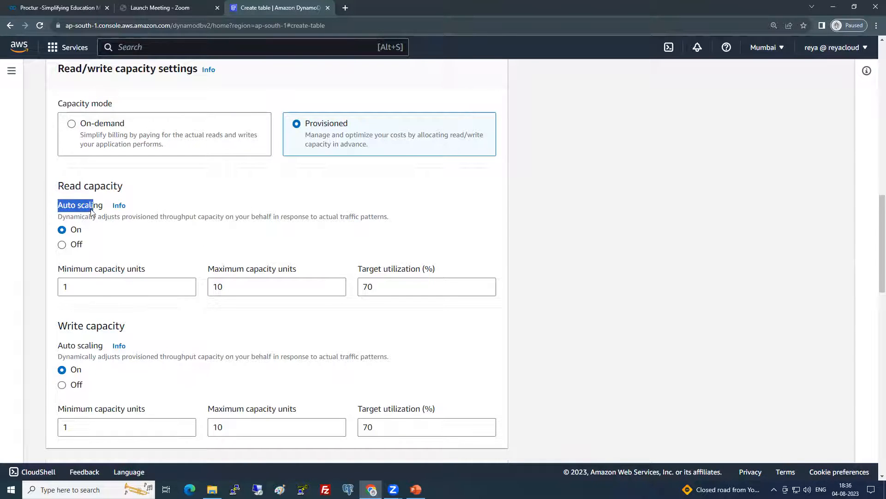
Turn off read auto scaling and set read provisioned capacity to 1 unit
click(76, 233)
double_click(73, 287)
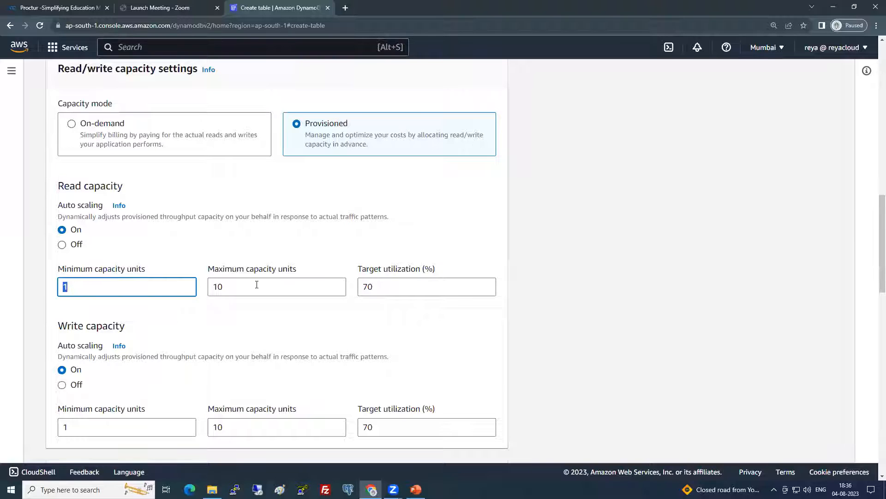
double_click(290, 291)
double_click(364, 287)
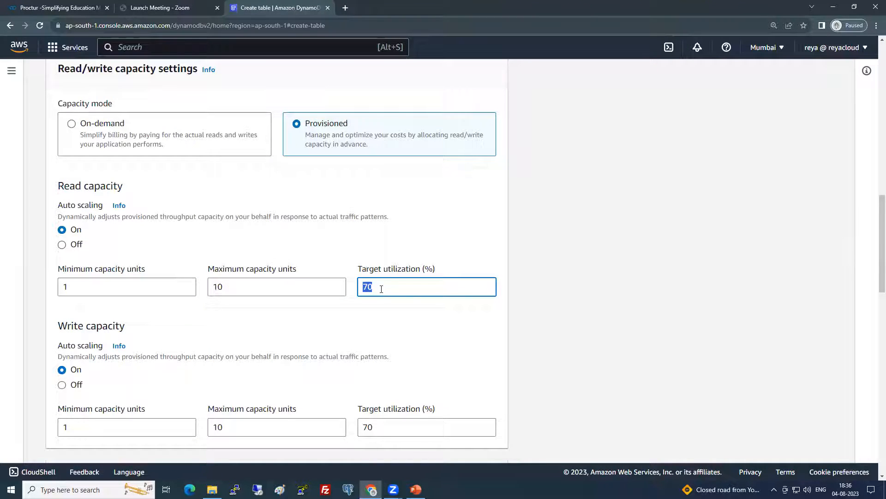
drag(247, 290, 199, 294)
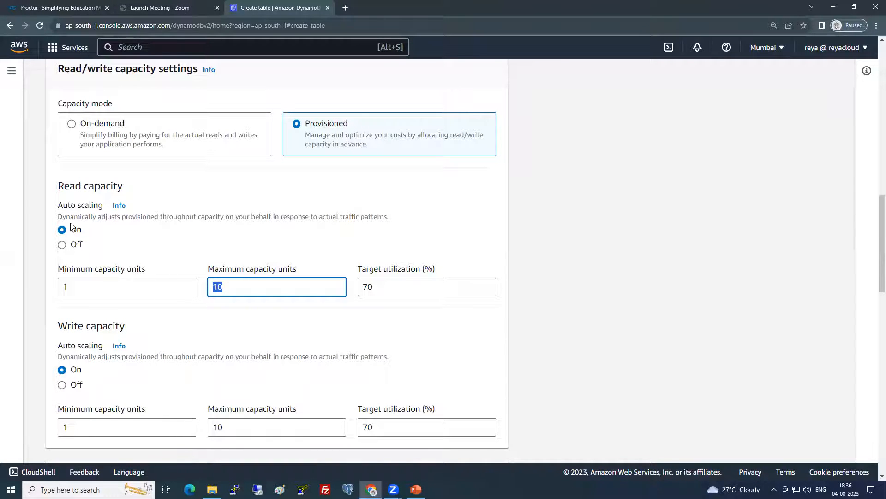
click(62, 245)
drag(79, 285, 51, 291)
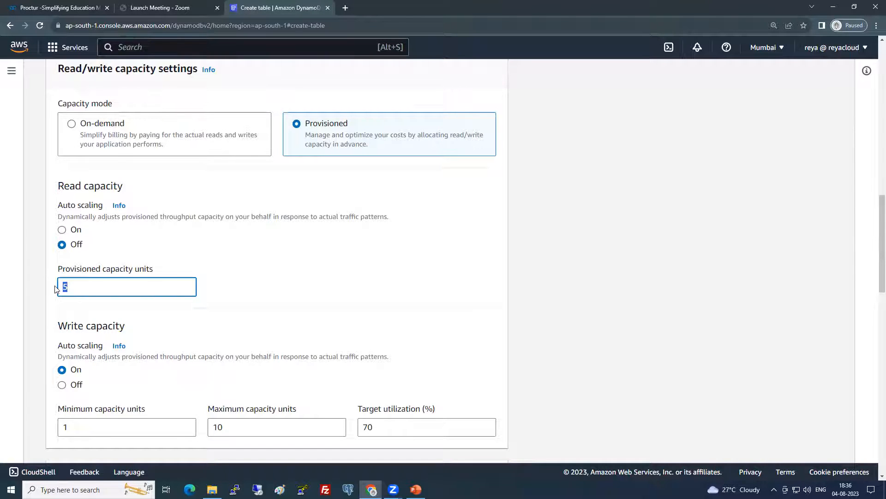
text(1)
Turn off write auto scaling and set write provisioned capacity to 1 unit
click(62, 385)
drag(81, 422, 43, 433)
text(1)
click(546, 305)
scroll(540, 300, down, 1)
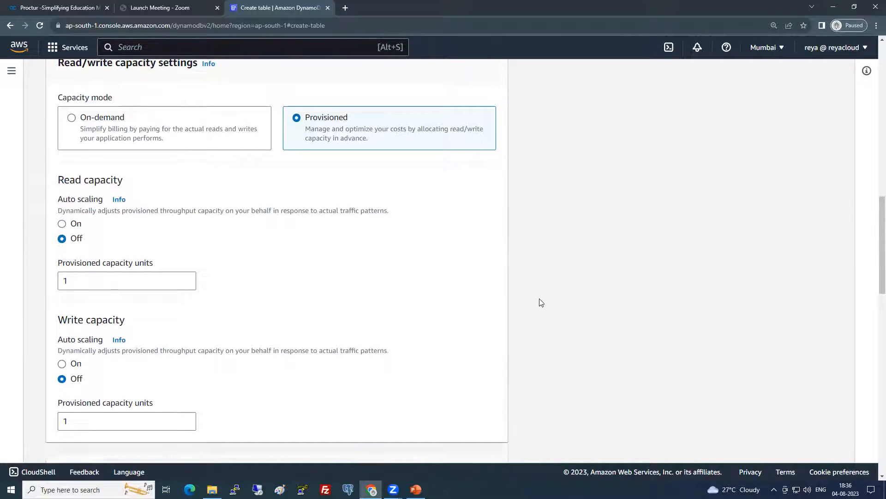
scroll(539, 300, down, 3)
scroll(538, 299, up, 3)
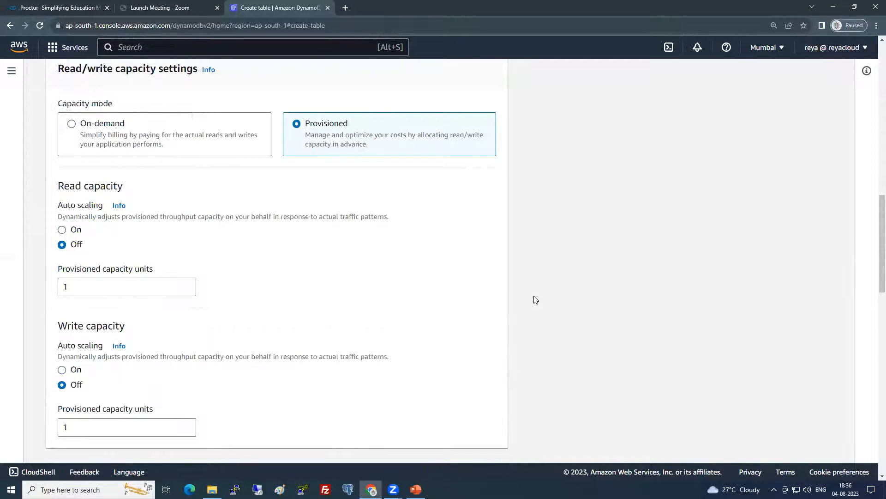
scroll(139, 129, up, 1)
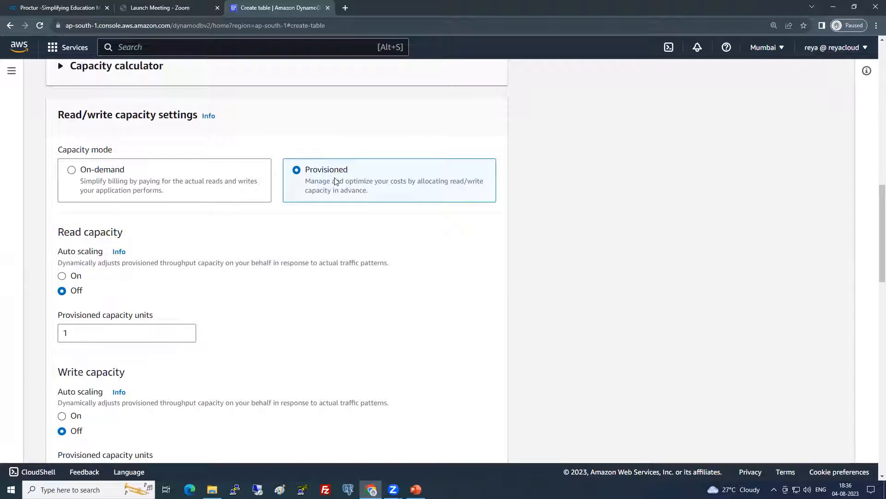
double_click(78, 335)
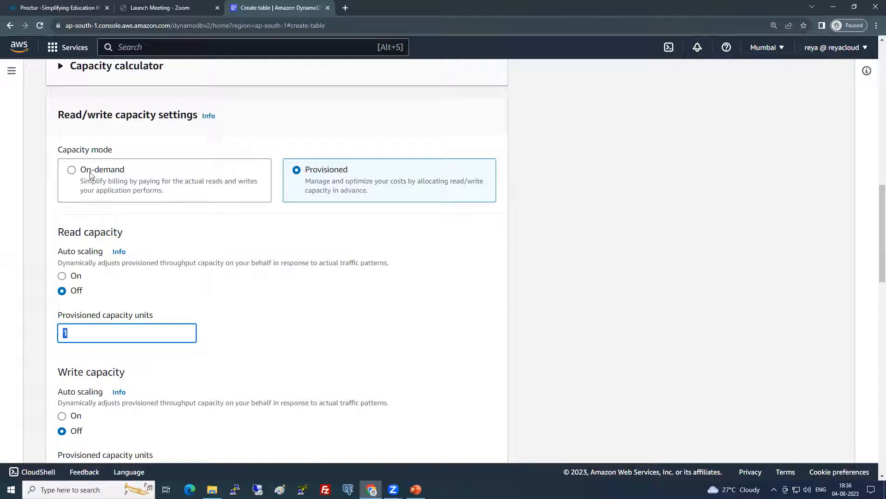
scroll(112, 284, down, 2)
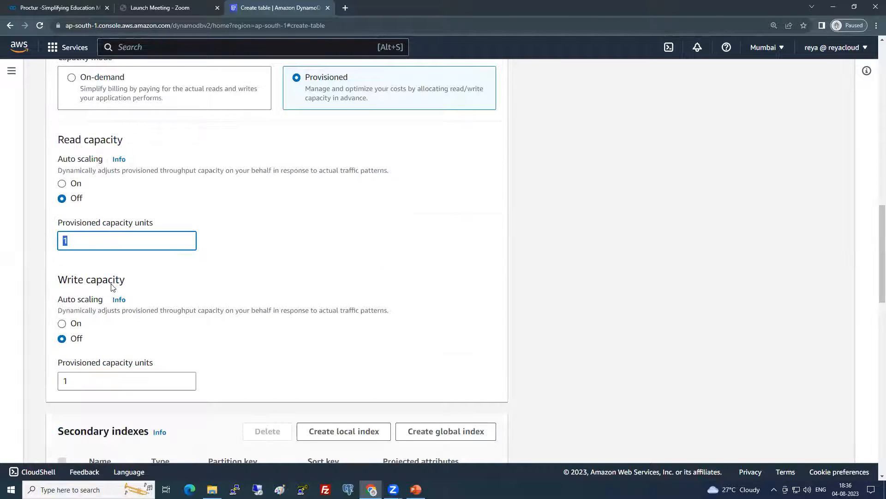
scroll(112, 285, down, 3)
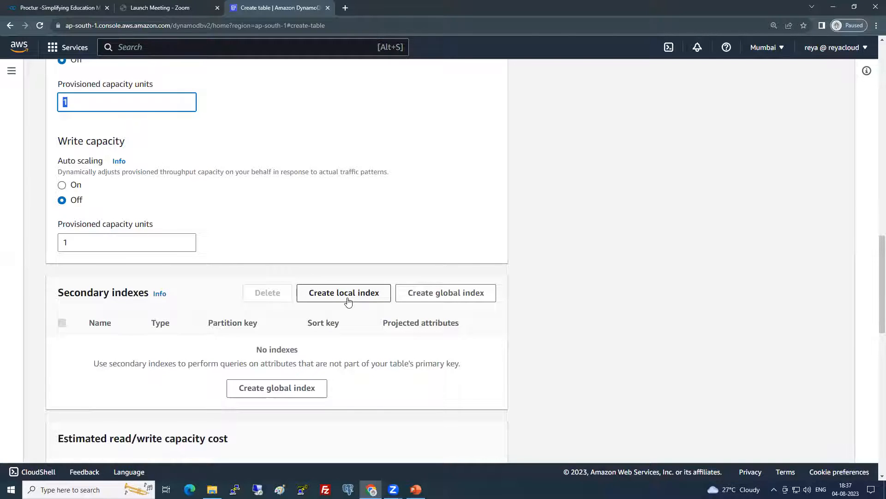
scroll(319, 318, down, 1)
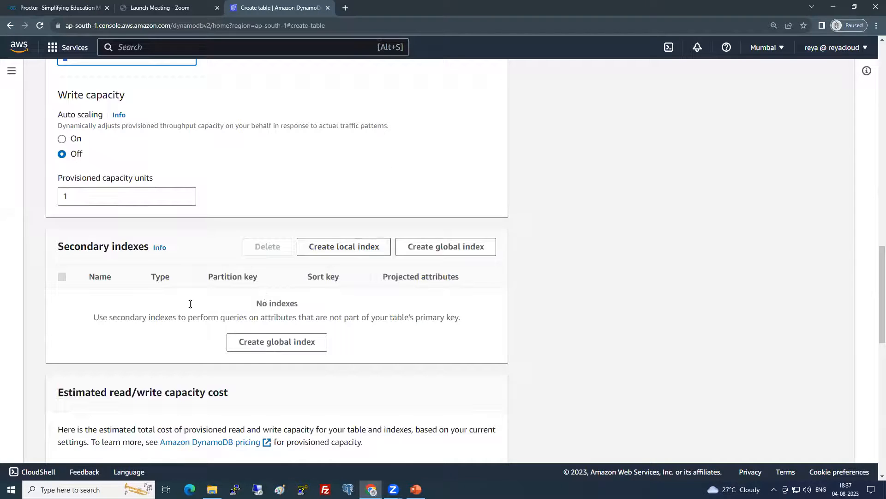
scroll(383, 295, down, 3)
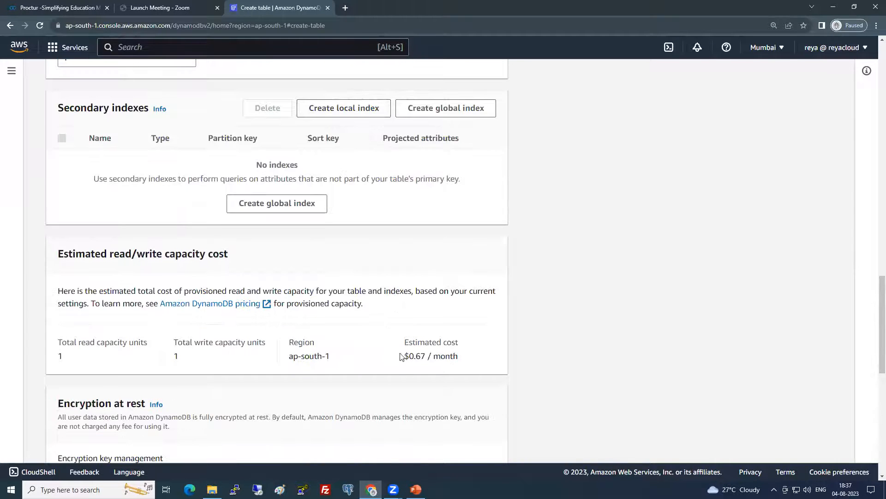
drag(405, 355, 428, 354)
scroll(184, 284, up, 4)
scroll(364, 298, up, 3)
scroll(410, 339, down, 5)
scroll(383, 314, down, 3)
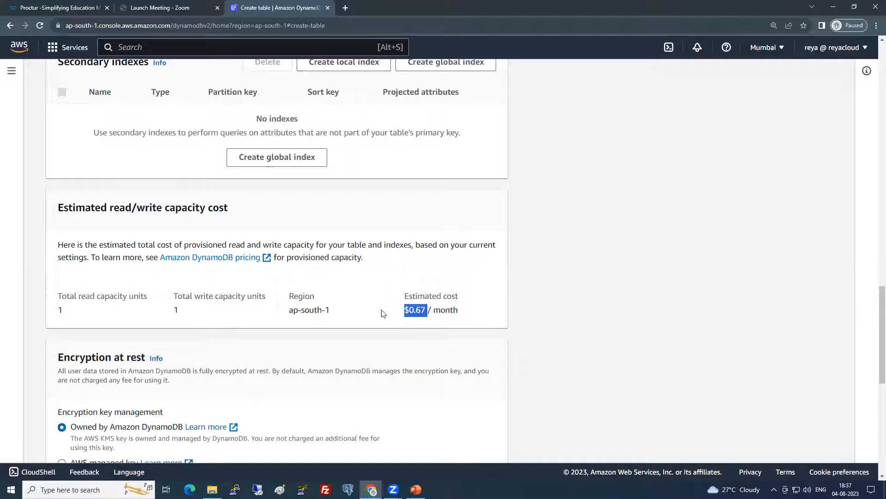
double_click(176, 310)
double_click(90, 311)
double_click(178, 310)
drag(404, 310, 432, 308)
scroll(395, 311, down, 3)
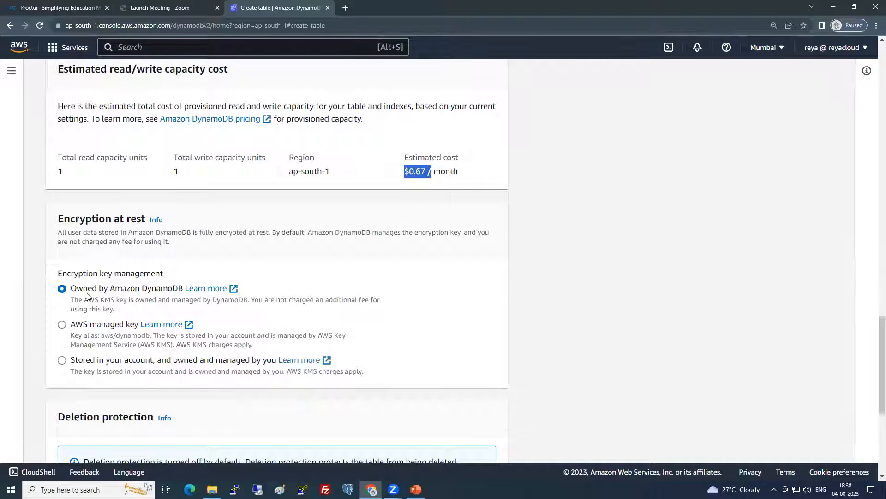
drag(71, 288, 167, 288)
scroll(176, 309, down, 4)
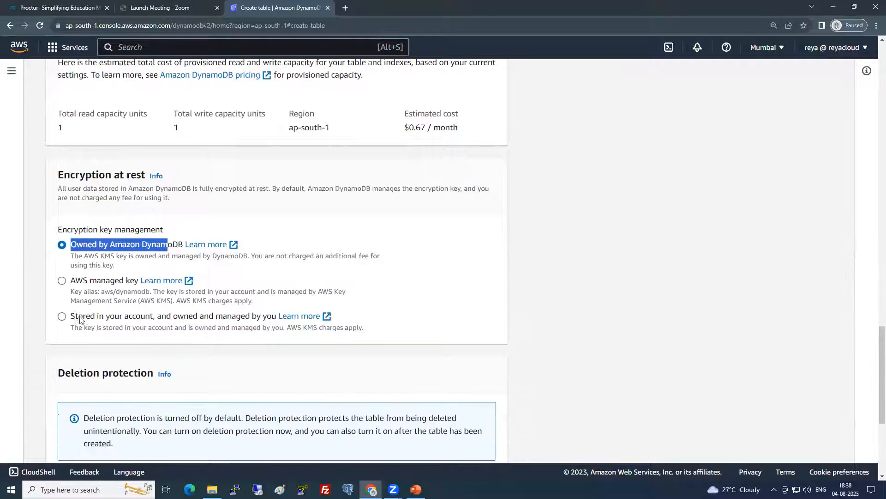
scroll(133, 321, down, 2)
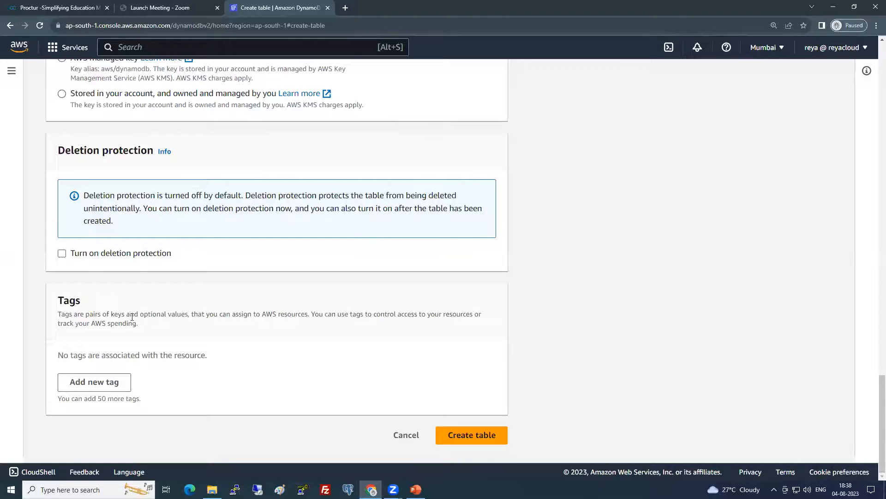
scroll(132, 317, up, 12)
scroll(132, 317, up, 16)
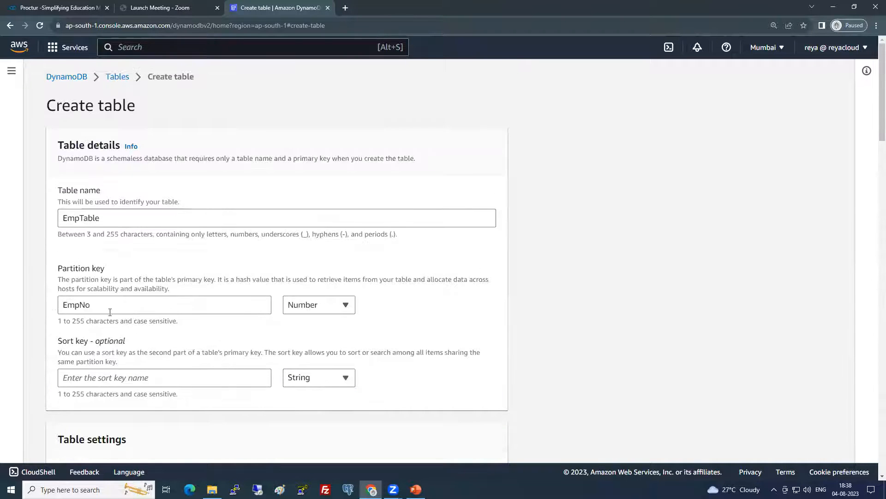
double_click(61, 312)
click(595, 269)
scroll(534, 276, down, 20)
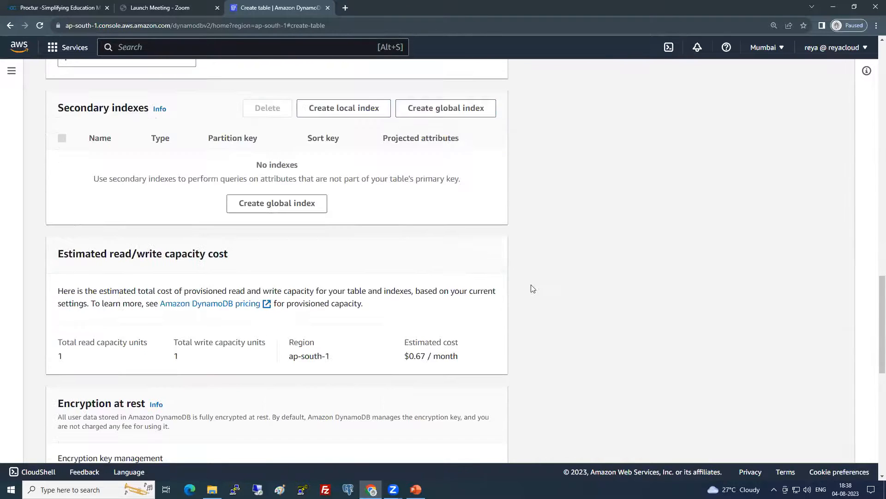
scroll(533, 288, down, 10)
click(501, 435)
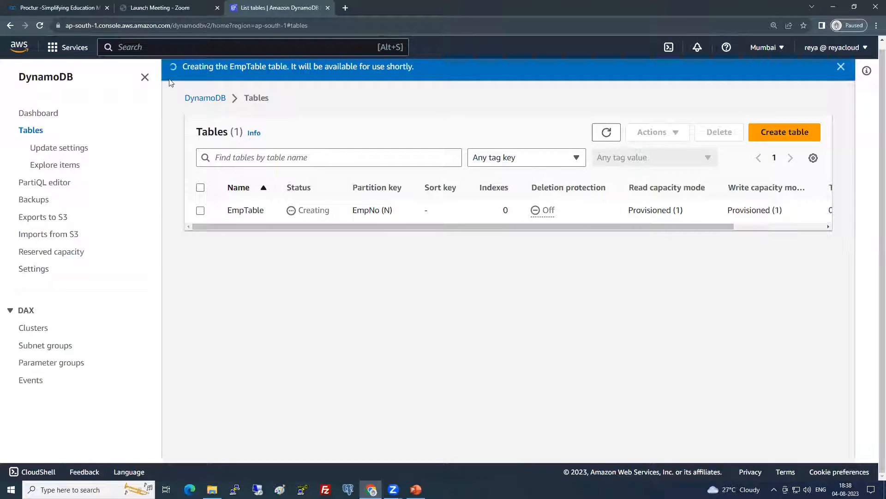
Refresh the tables list and confirm EmpTable's status is Active
click(145, 77)
click(615, 133)
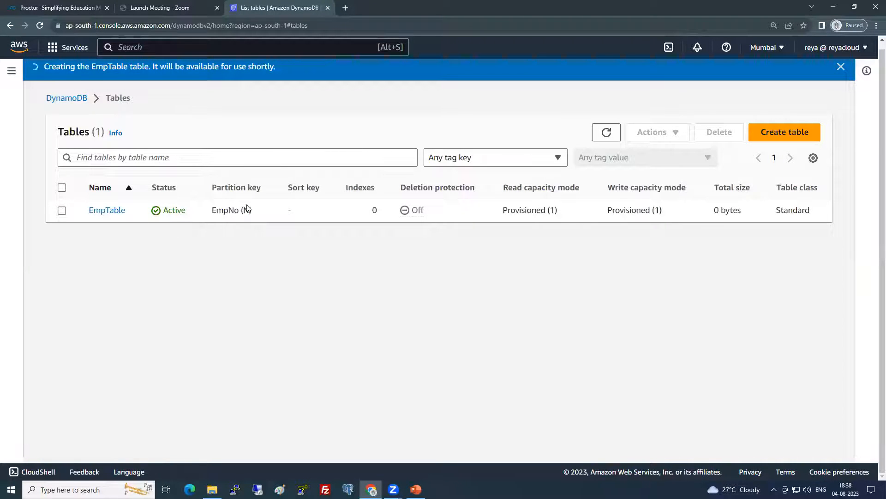
double_click(171, 209)
click(171, 272)
Review EmpTable's row: key EmpNo (N), no sort key, 0 indexes, Provisioned (1), 0 bytes, Standard
drag(213, 209, 255, 215)
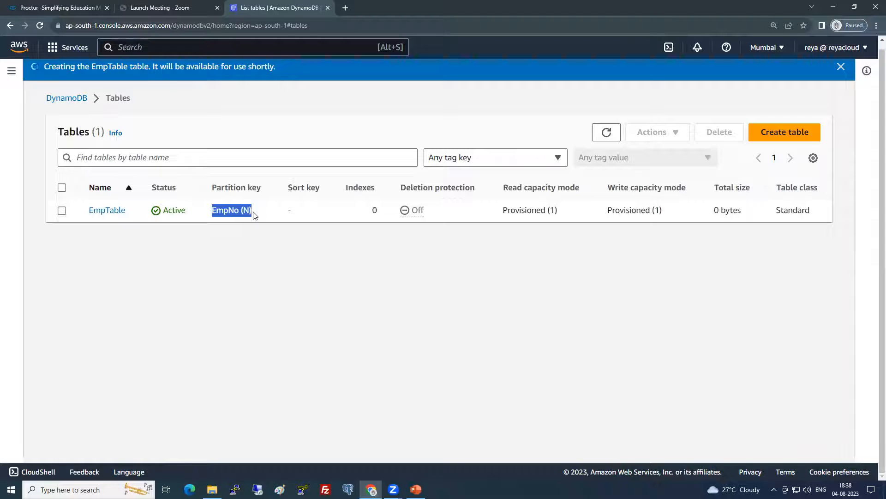
click(294, 210)
double_click(292, 210)
double_click(376, 211)
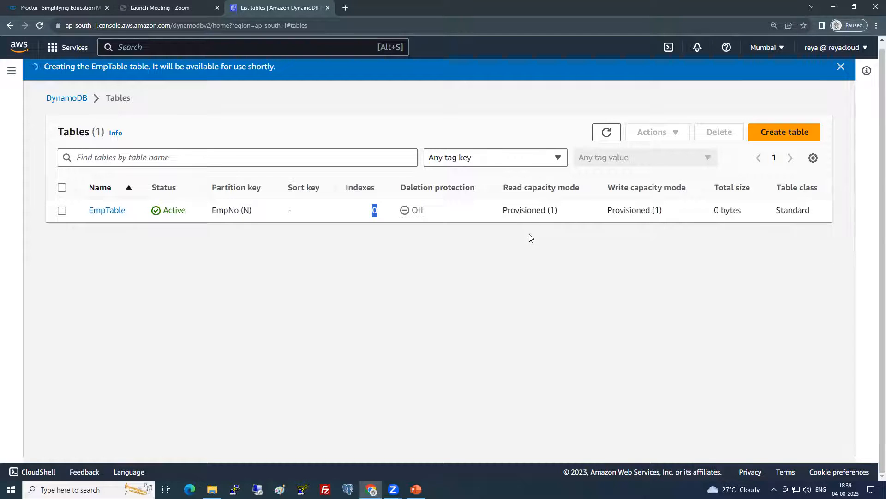
drag(537, 211, 562, 214)
double_click(658, 211)
triple_click(663, 210)
drag(712, 211, 743, 213)
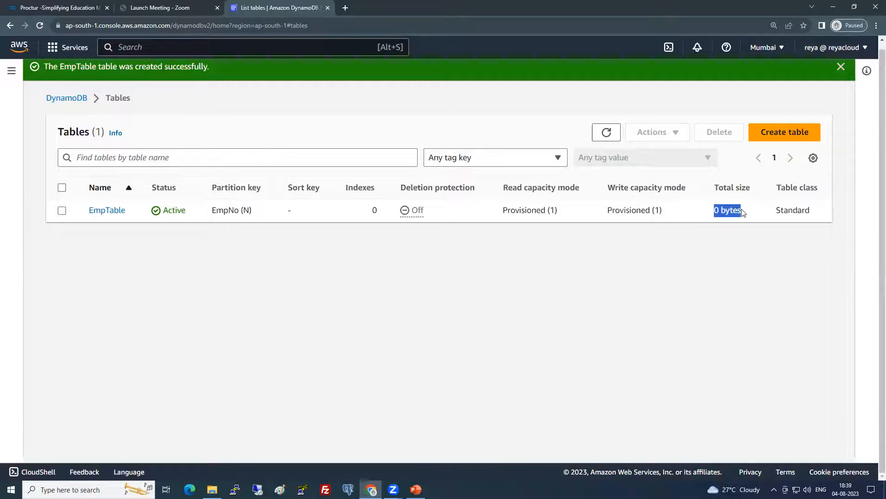
double_click(780, 210)
click(493, 262)
Select EmpTable and view its Update settings page from the Actions menu
click(62, 210)
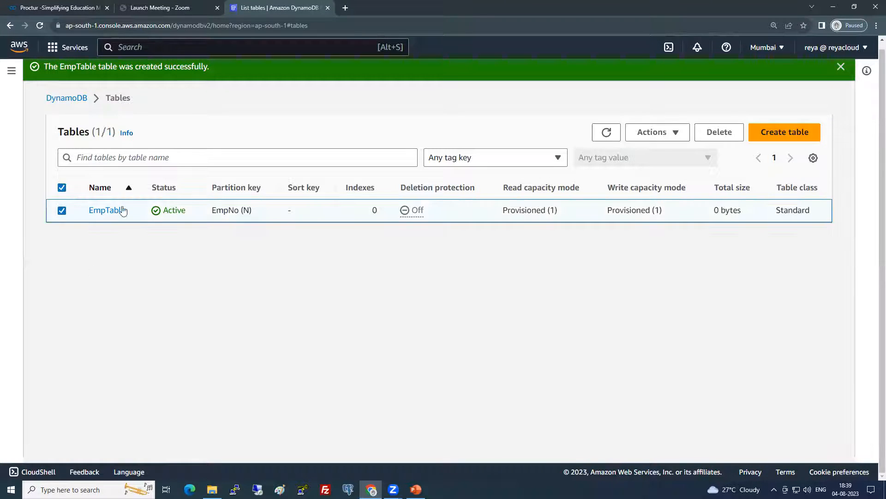
click(664, 137)
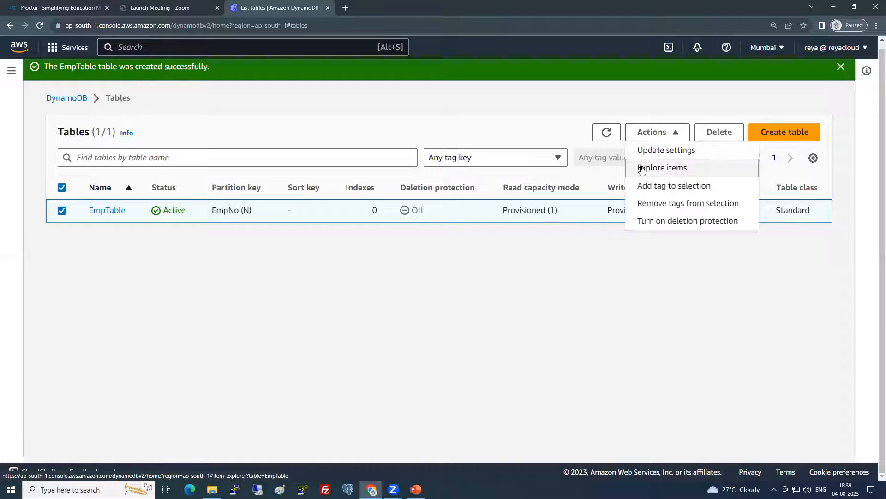
click(663, 151)
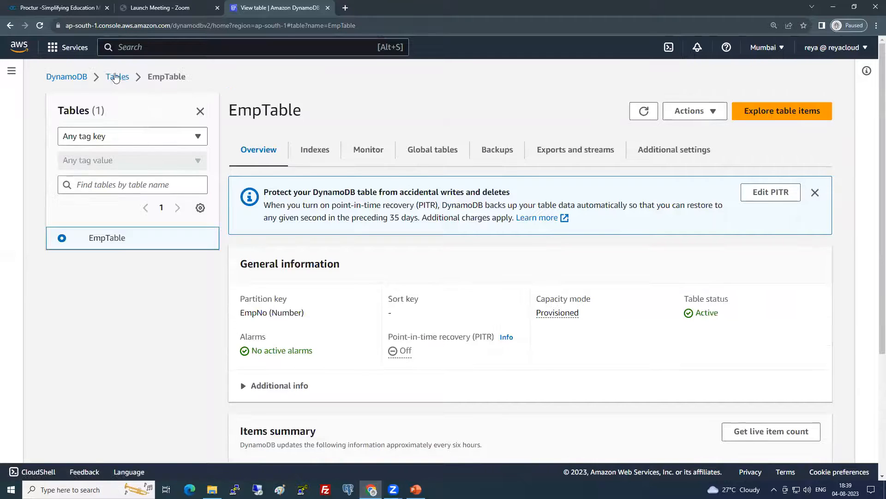
click(117, 76)
Back in Tables, browse the Actions menu for EmpTable, then open its details page
click(62, 189)
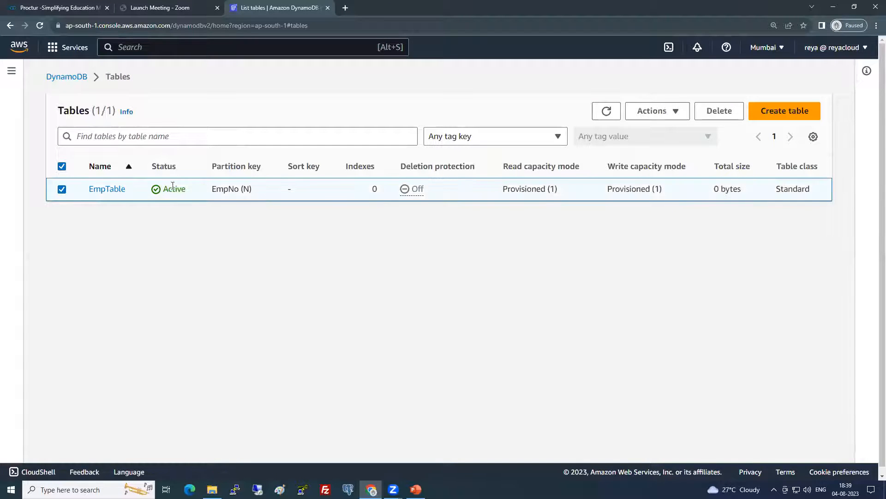
click(663, 113)
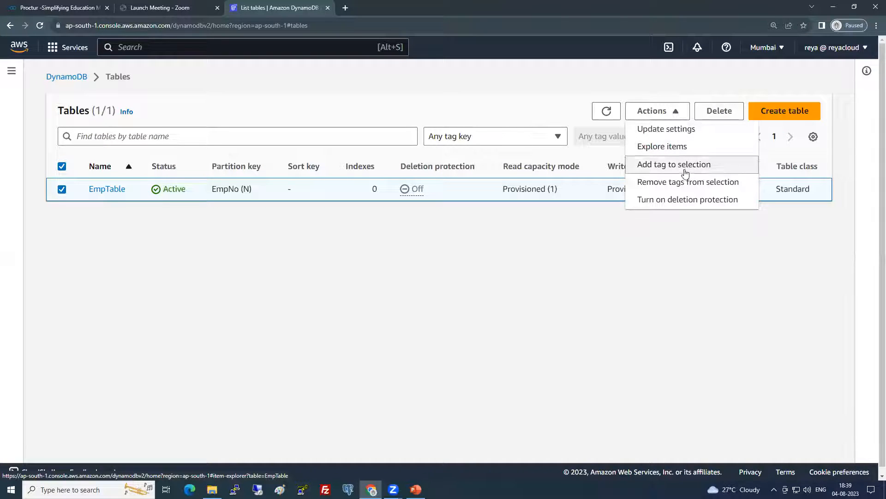
click(445, 269)
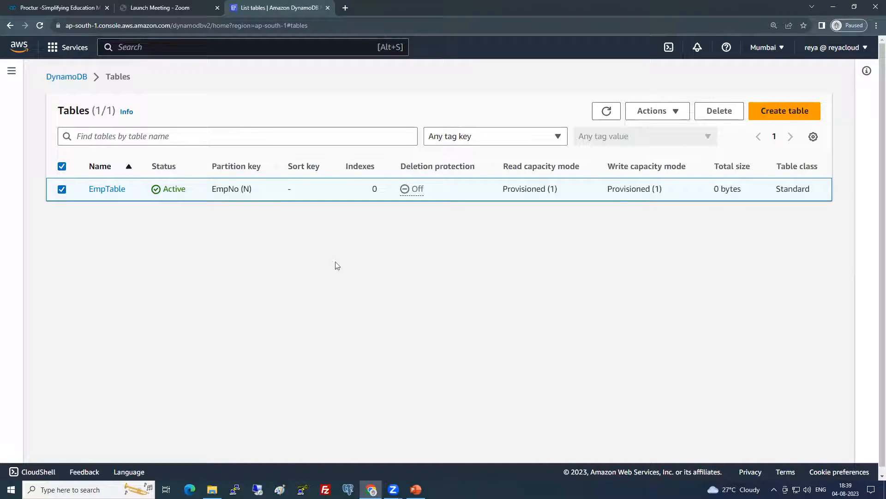
click(106, 190)
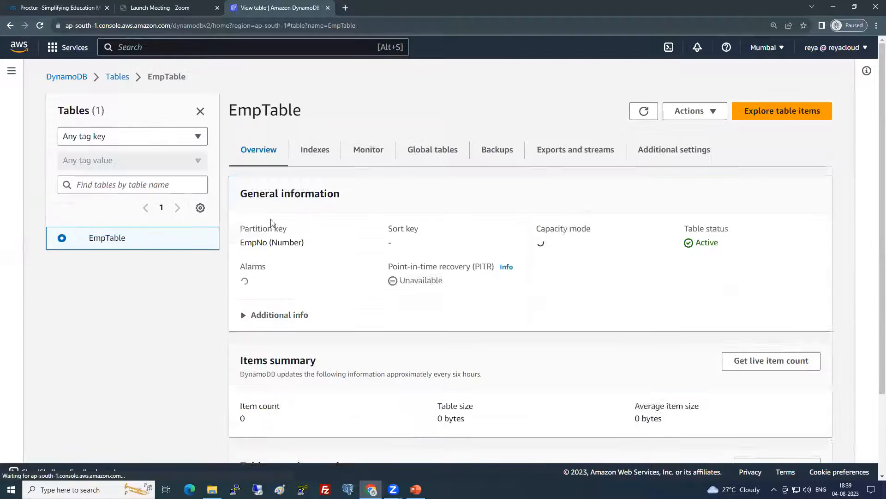
Open EmpTable's point-in-time recovery settings and cancel without changes
click(200, 111)
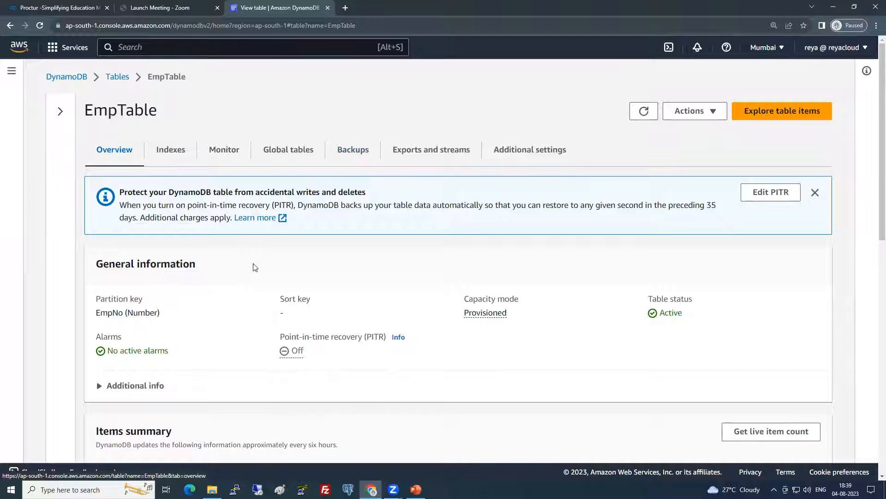
scroll(253, 266, down, 1)
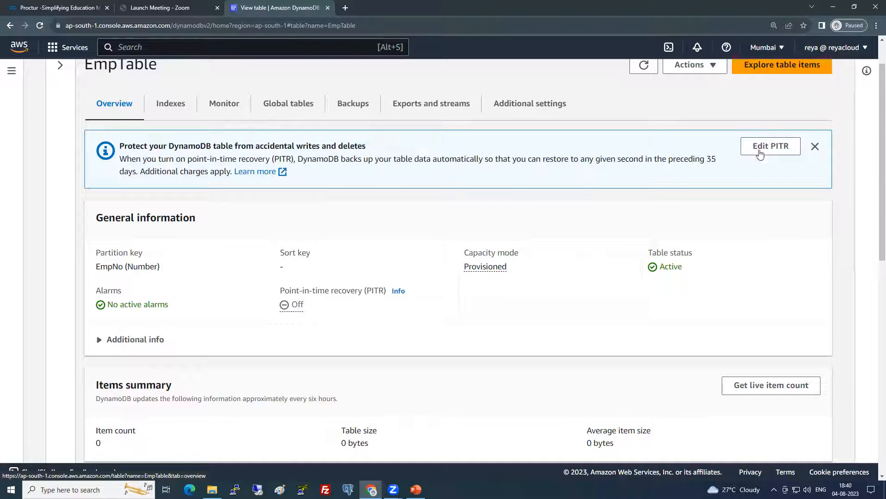
click(765, 147)
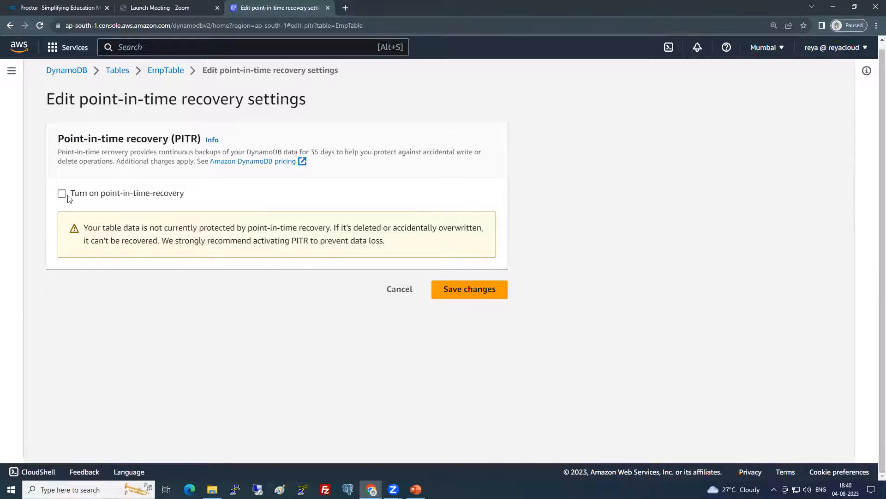
click(396, 289)
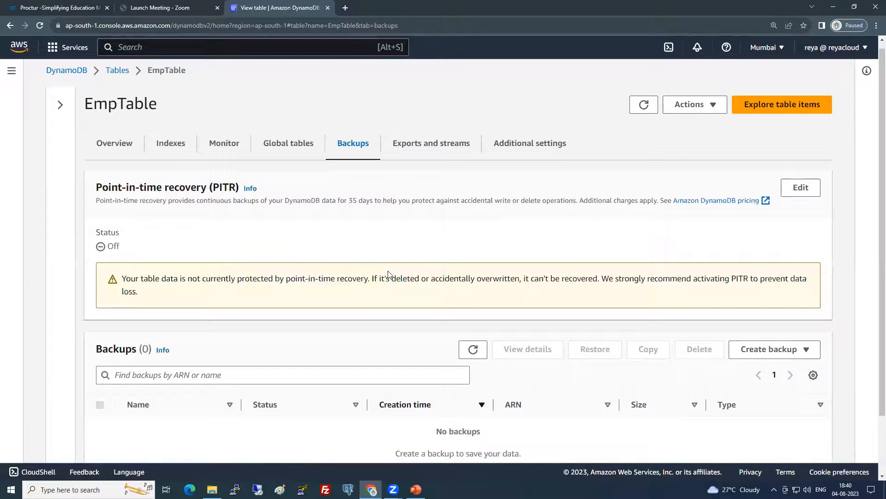
Note point-in-time recovery is Off on Backups and return to the Overview tab
drag(109, 244, 126, 247)
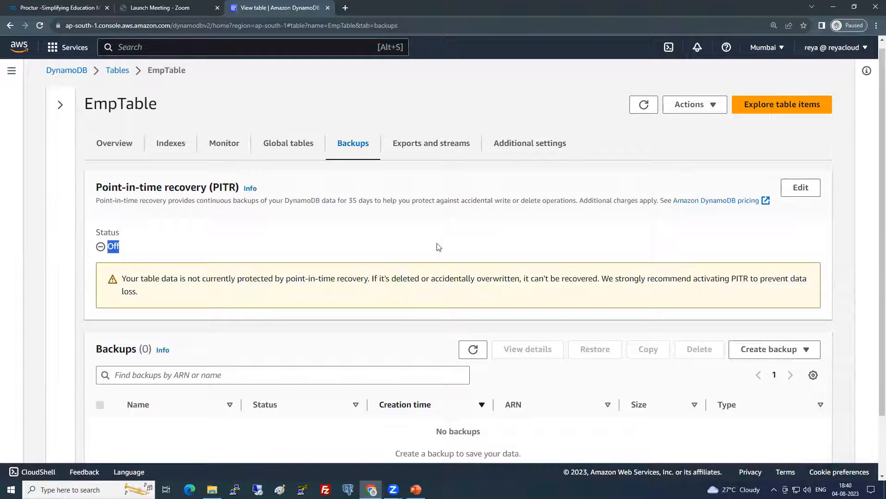
click(125, 146)
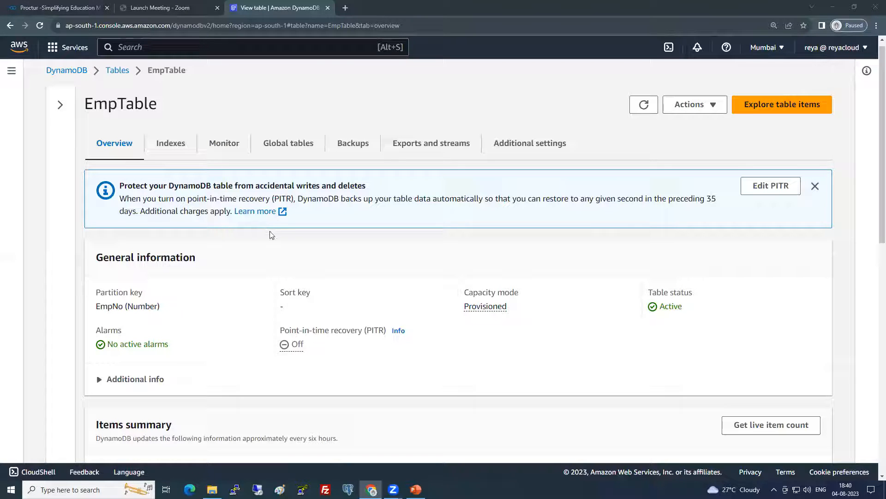
Expand Additional info under General information to show table class, indexes, stream and encryption
scroll(272, 245, down, 1)
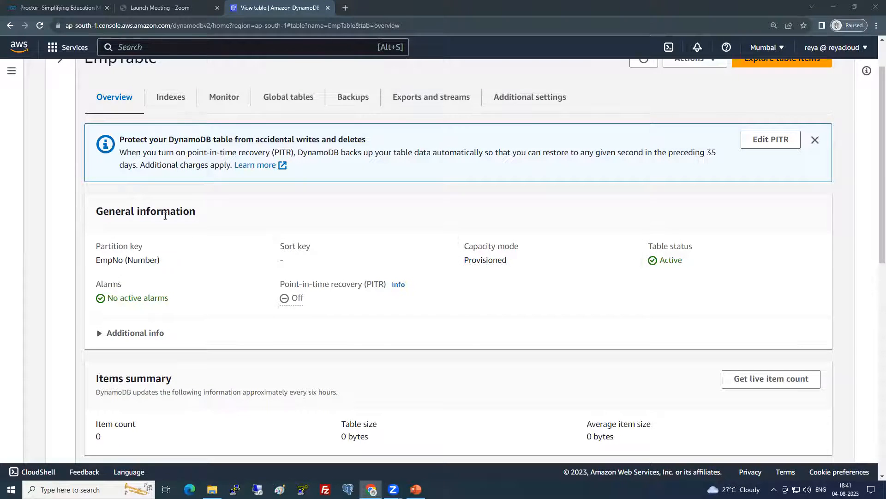
scroll(180, 260, down, 2)
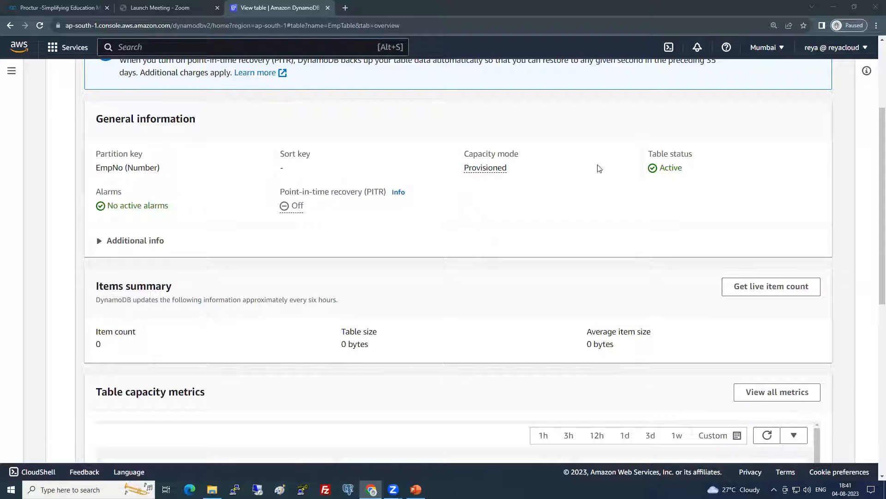
click(116, 240)
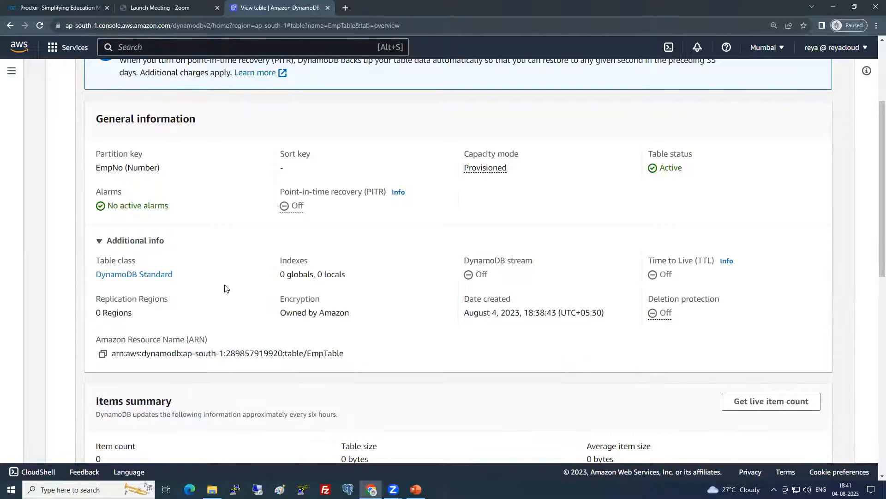
scroll(118, 254, down, 1)
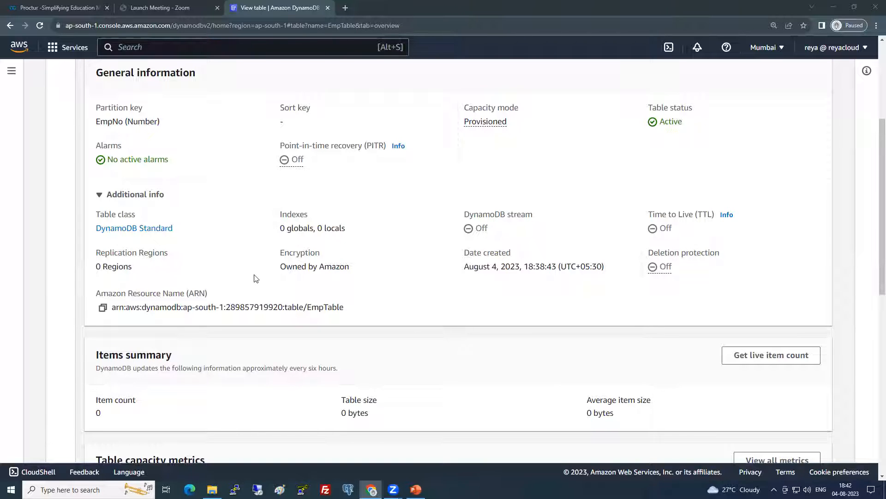
scroll(256, 271, down, 3)
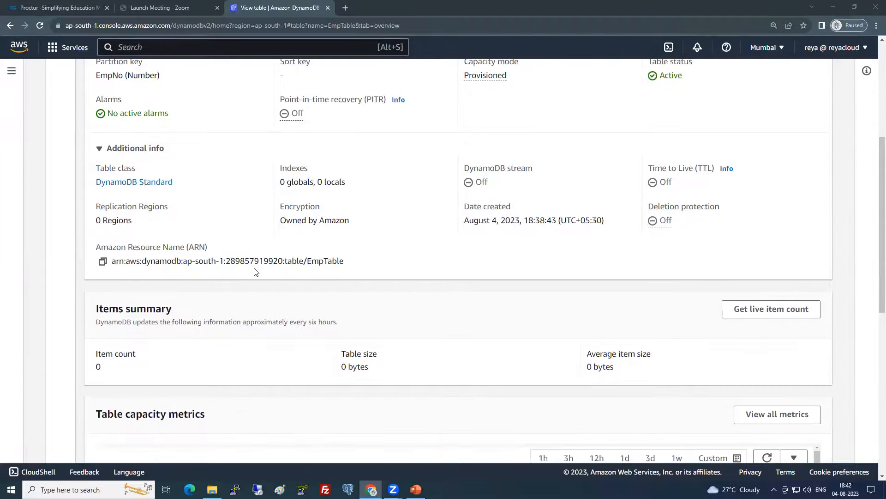
scroll(256, 272, down, 2)
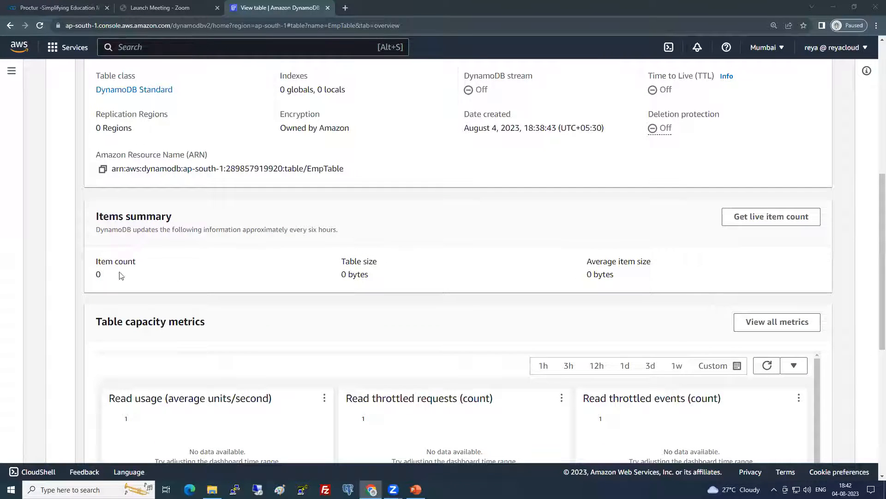
double_click(102, 275)
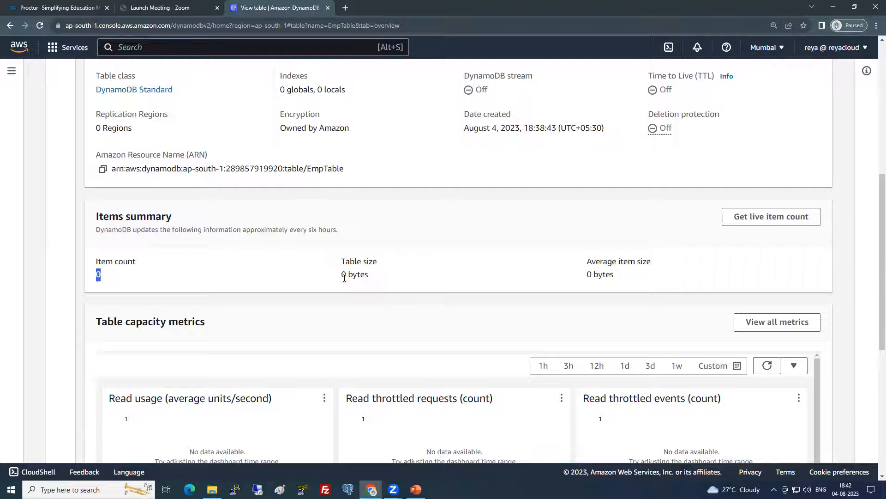
drag(343, 275, 378, 276)
drag(587, 273, 611, 274)
scroll(453, 281, down, 1)
scroll(452, 281, down, 2)
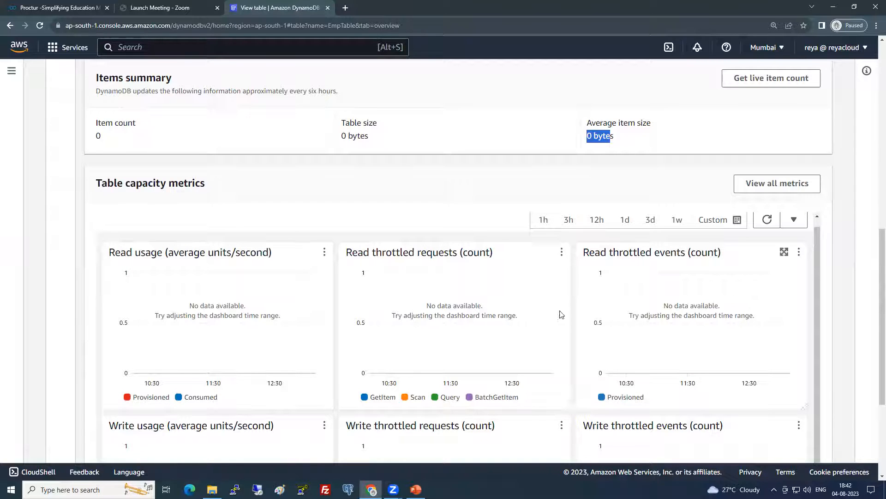
scroll(451, 346, down, 2)
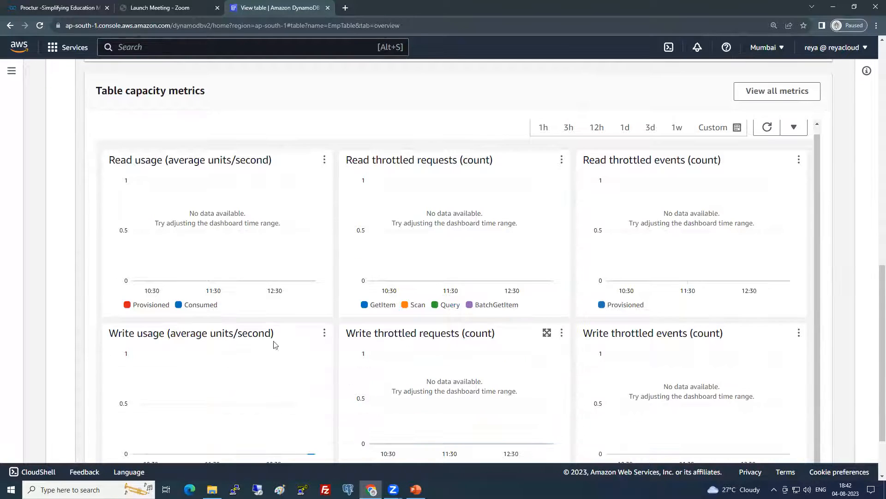
scroll(276, 346, down, 1)
scroll(421, 359, down, 1)
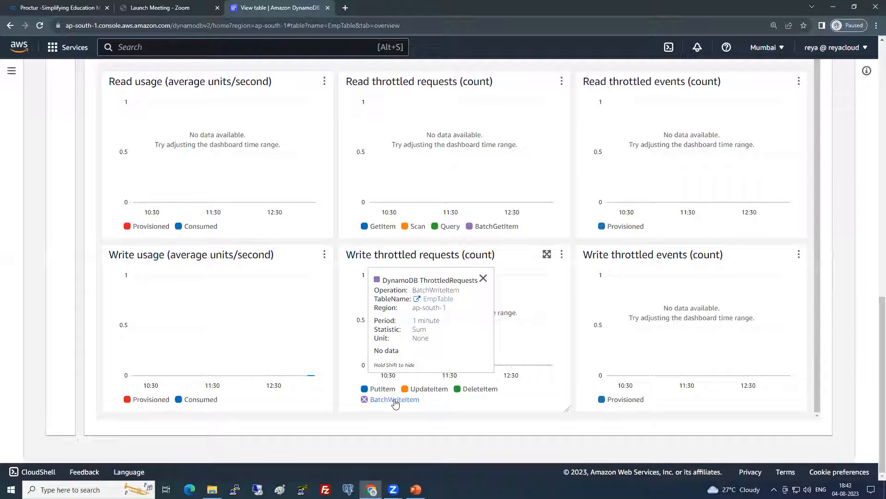
scroll(395, 406, up, 1)
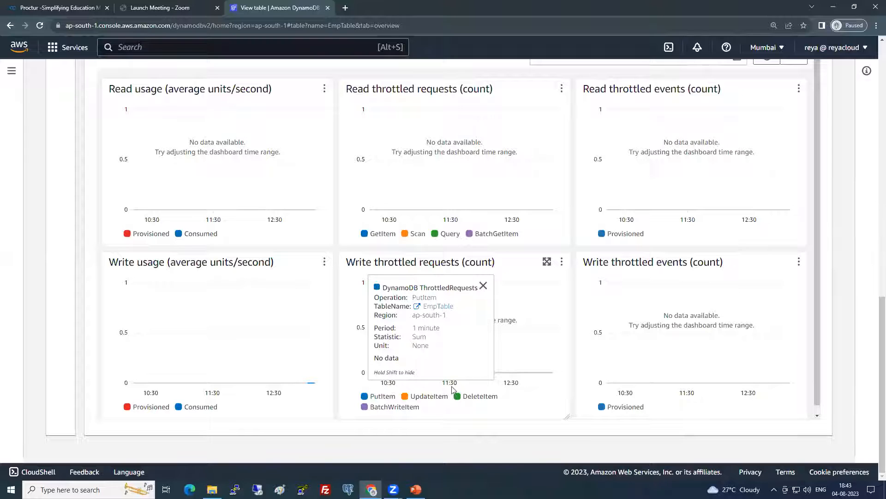
scroll(231, 341, up, 15)
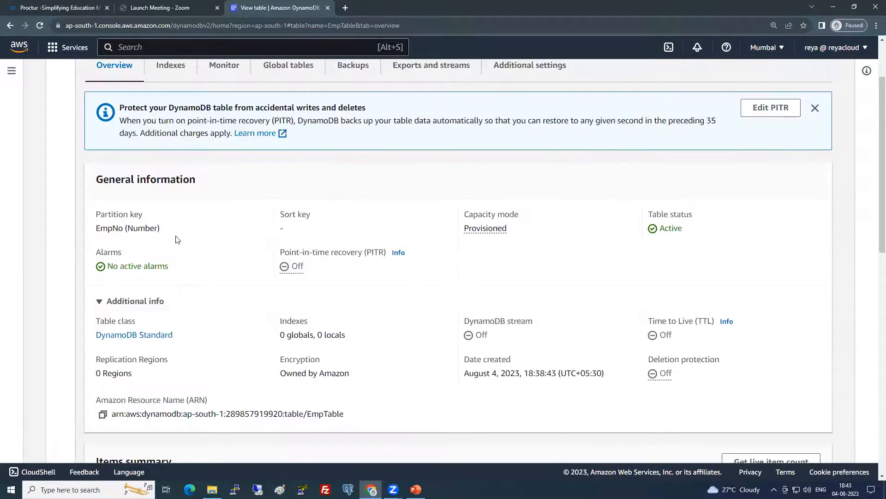
Start a global secondary index on EmpTable with partition key EmpNo
click(170, 152)
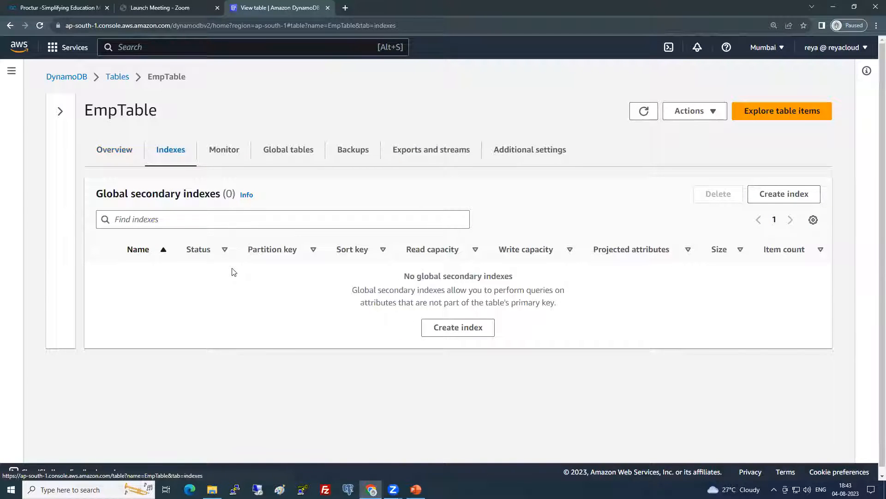
drag(103, 194, 221, 194)
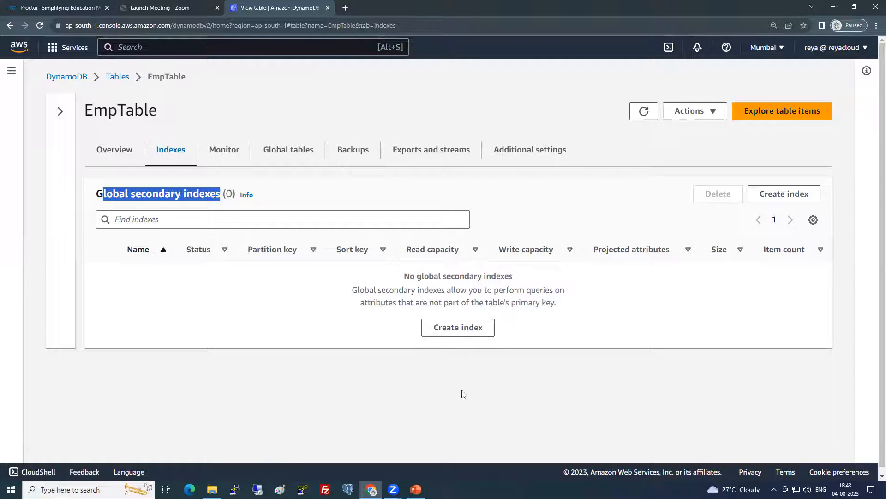
click(453, 331)
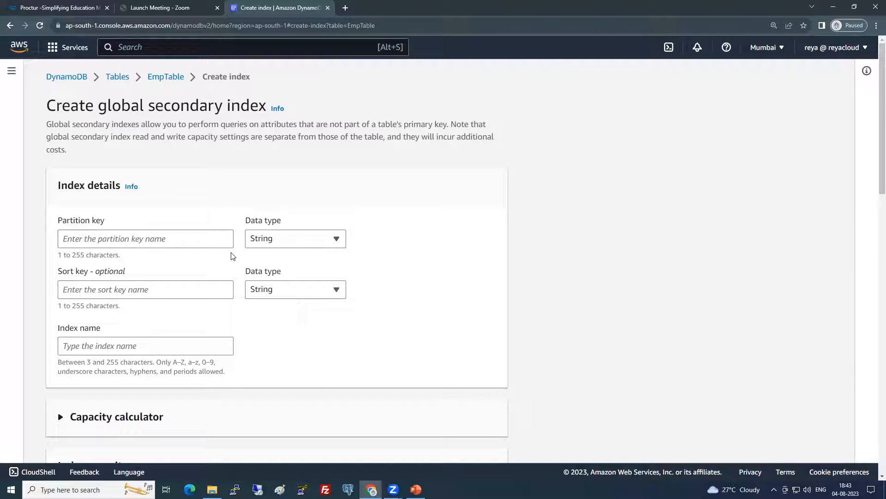
click(150, 238)
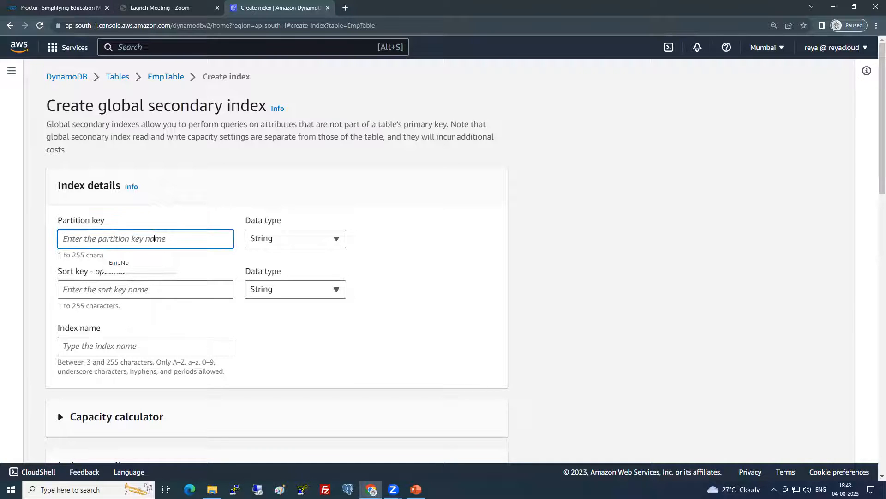
click(141, 262)
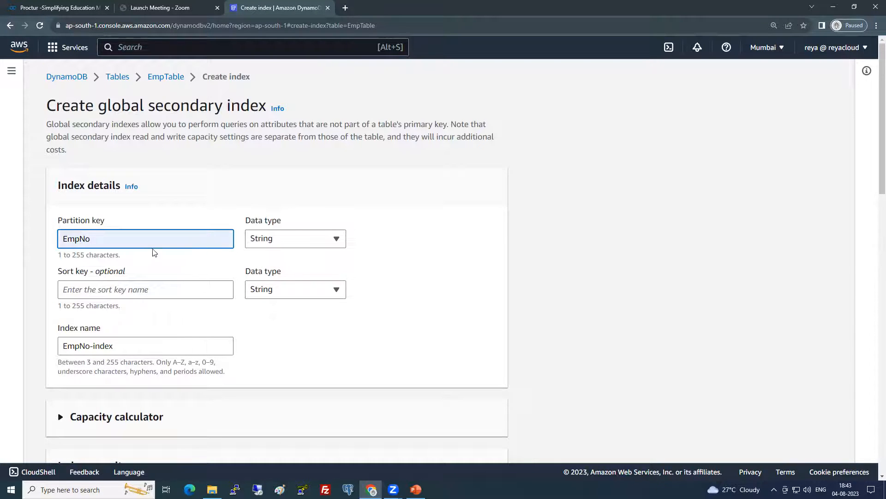
Abandon the index form without creating the EmpNo-index
scroll(174, 361, down, 1)
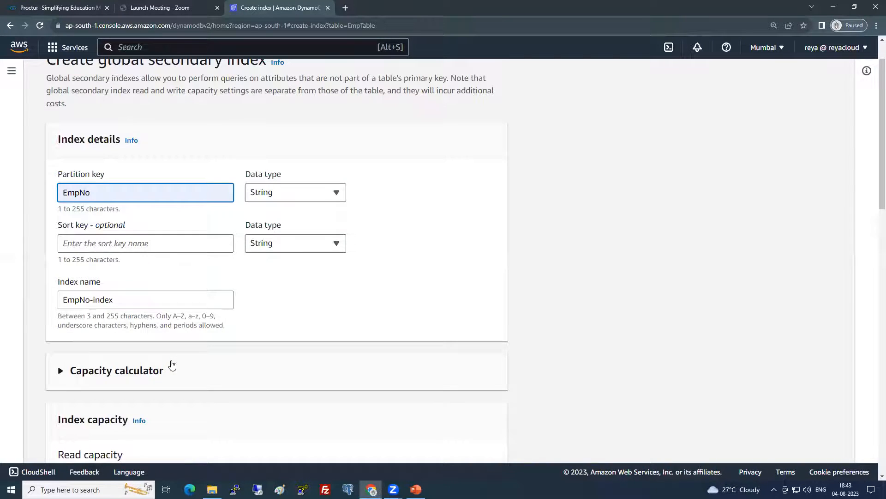
scroll(183, 275, up, 1)
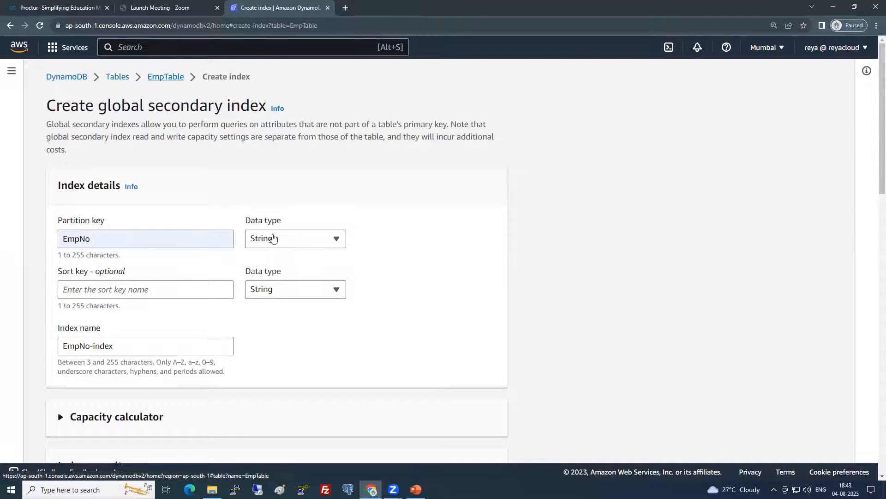
click(166, 76)
click(577, 307)
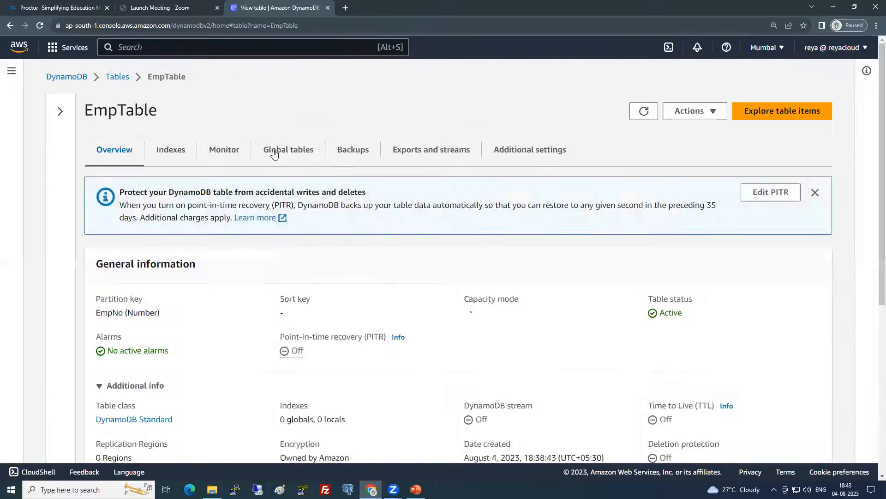
Check EmpTable's indexes, then review its Monitor tab alarms and CloudWatch read metrics
click(175, 153)
click(223, 150)
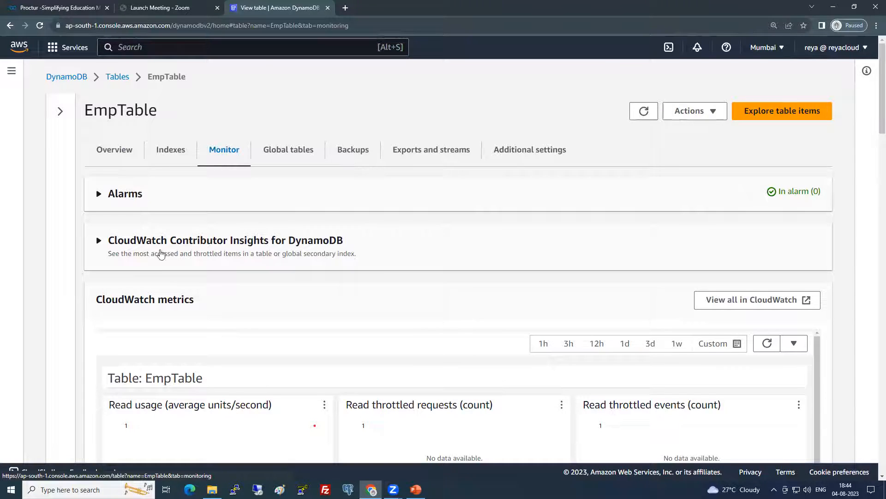
scroll(160, 286, down, 3)
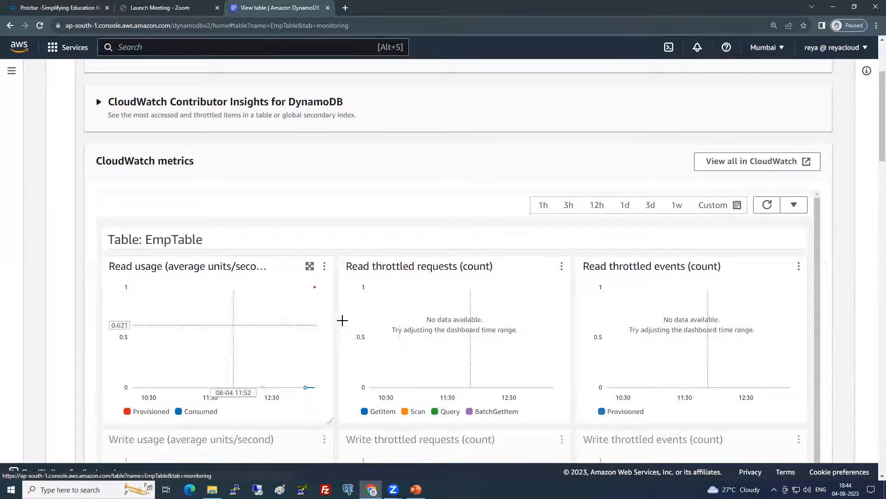
scroll(160, 313, up, 3)
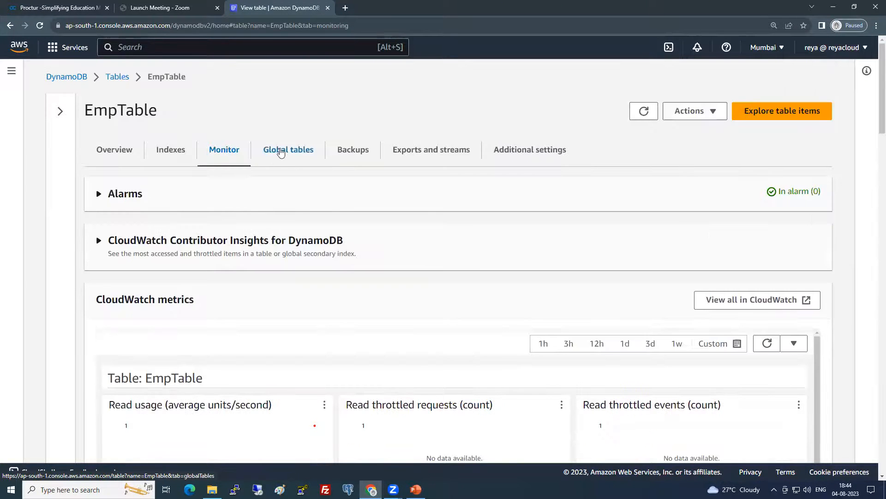
click(278, 154)
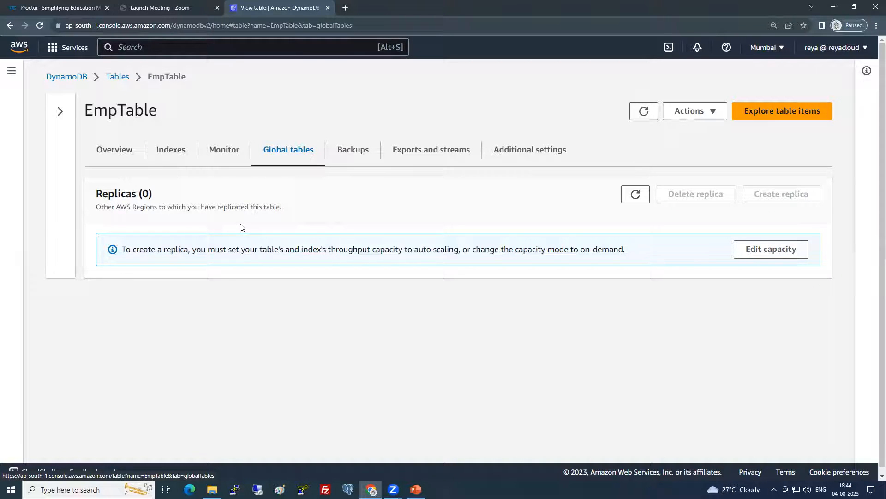
Note that creating a replica requires switching EmpTable to on-demand capacity
drag(755, 199, 815, 198)
click(429, 349)
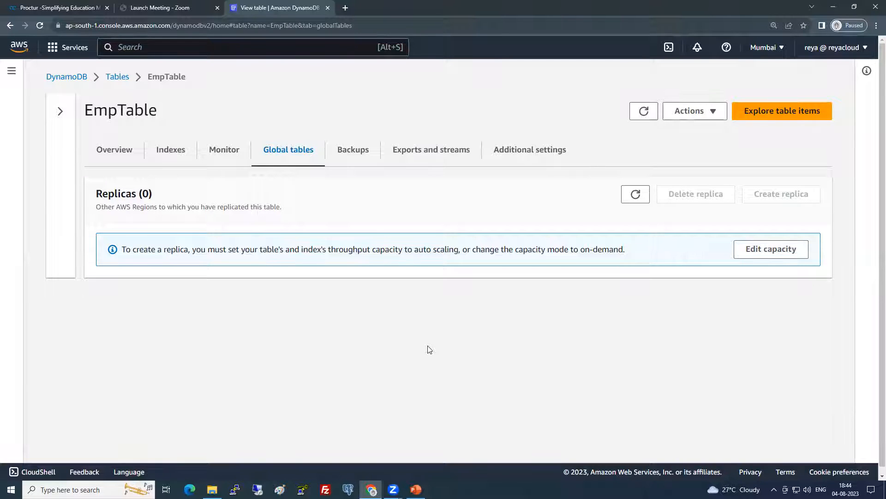
drag(127, 250, 222, 248)
click(222, 248)
drag(471, 250, 609, 247)
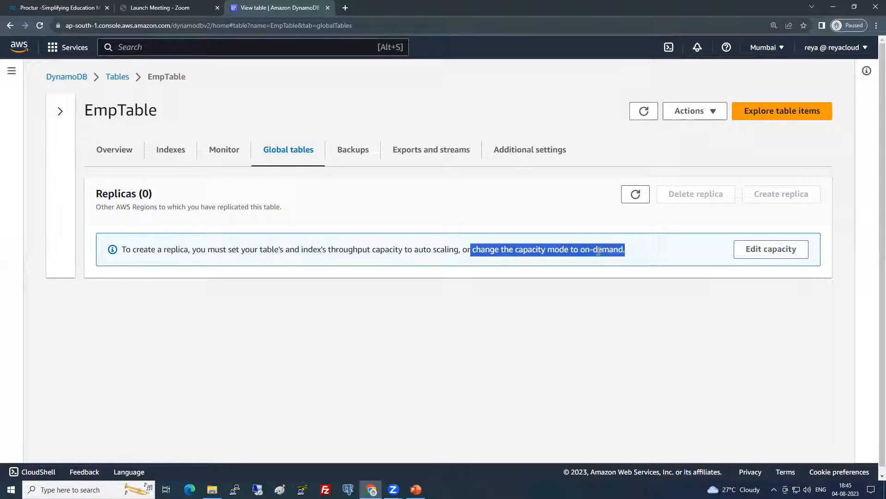
Switch EmpTable's capacity mode to On-demand, then begin creating a replica under Global tables
click(771, 249)
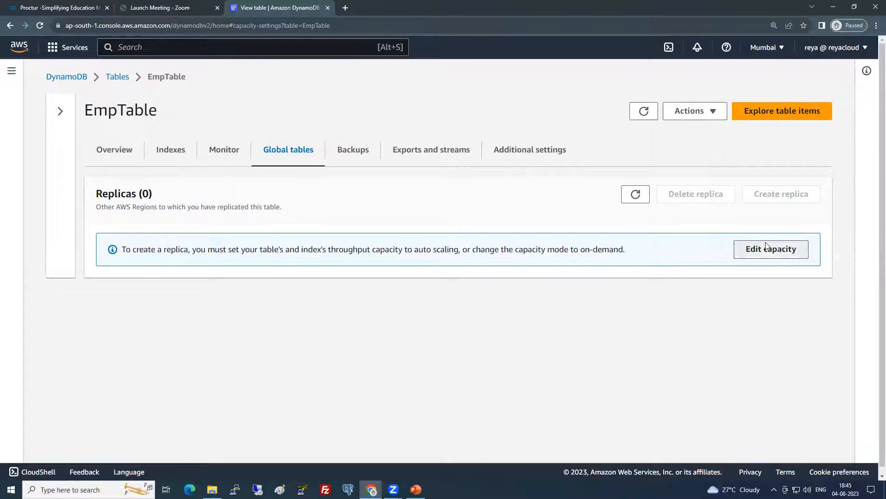
click(72, 185)
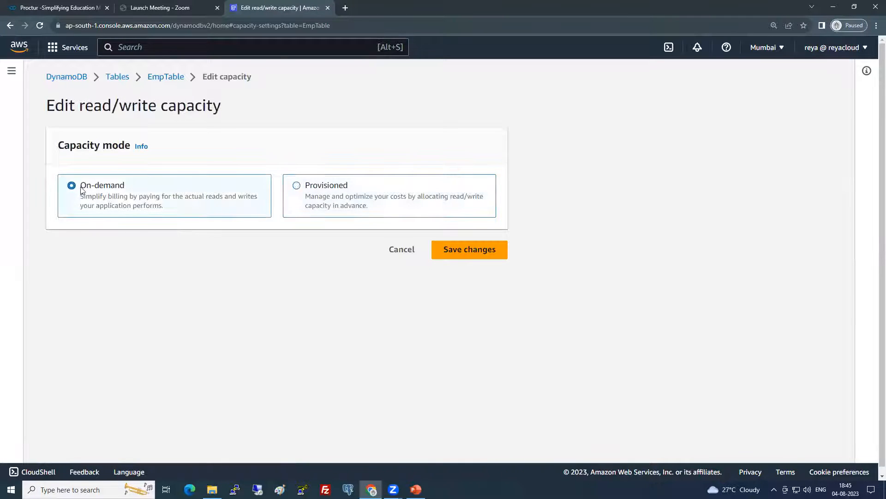
click(467, 249)
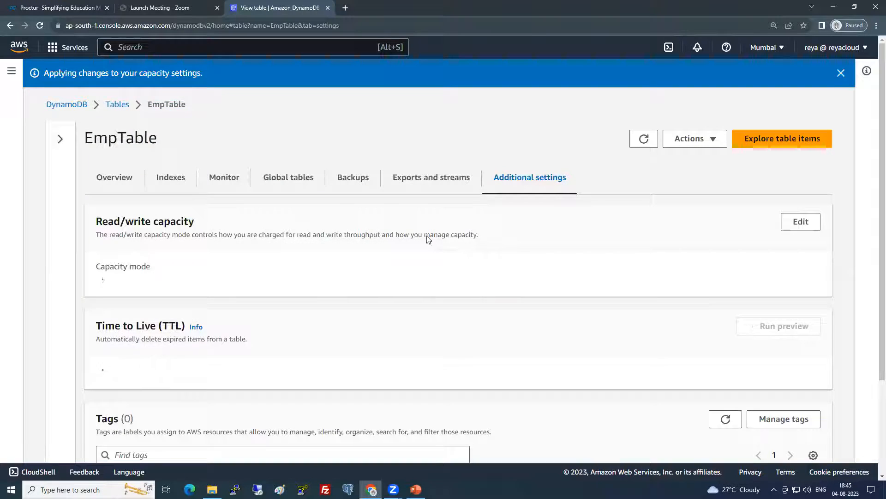
click(318, 176)
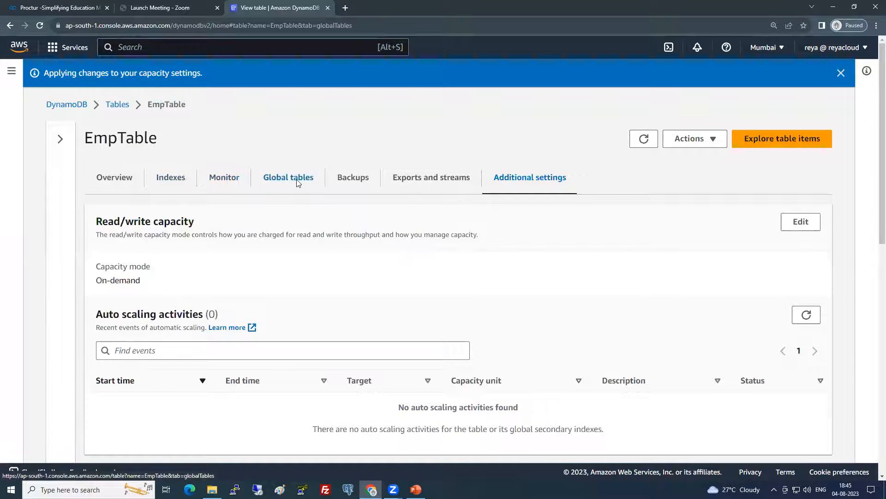
click(473, 271)
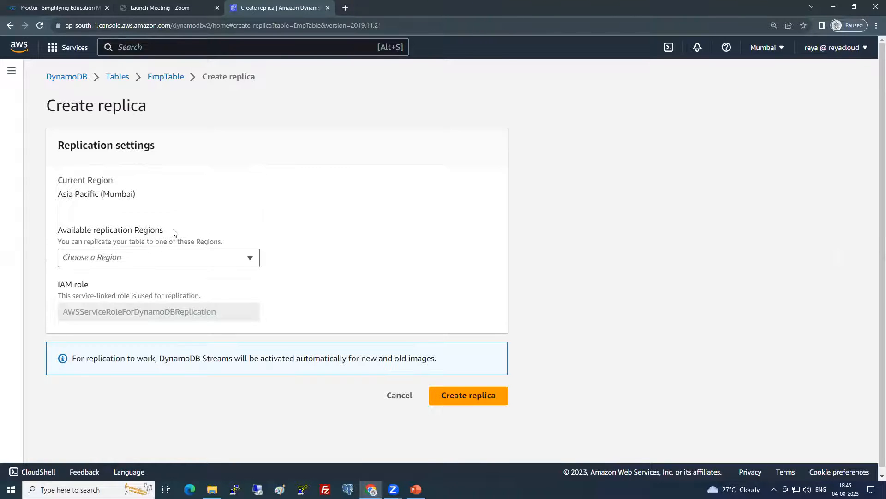
click(152, 262)
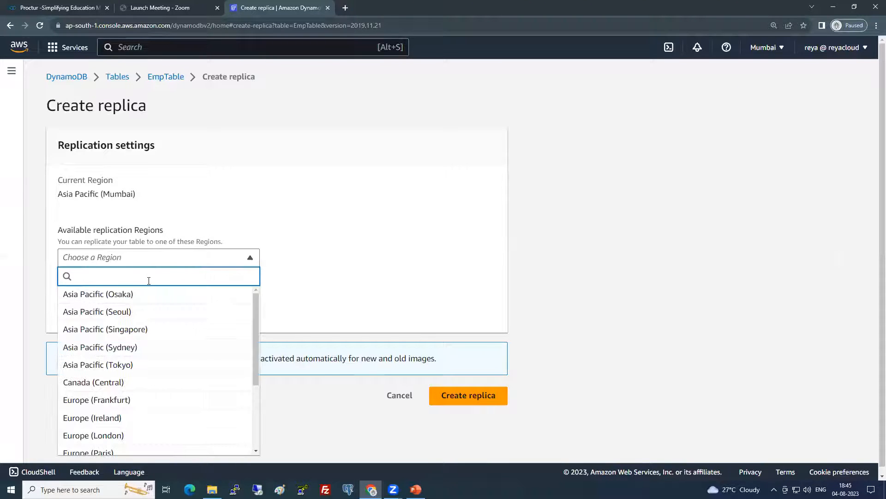
click(119, 418)
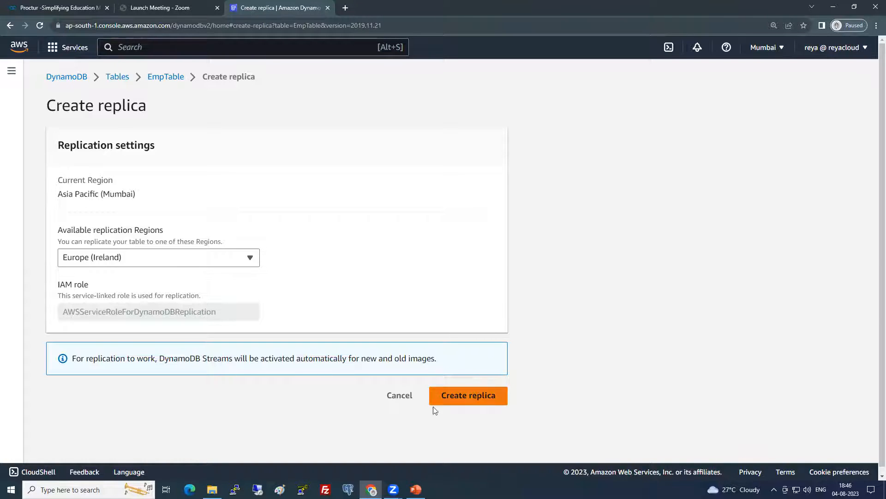
click(396, 397)
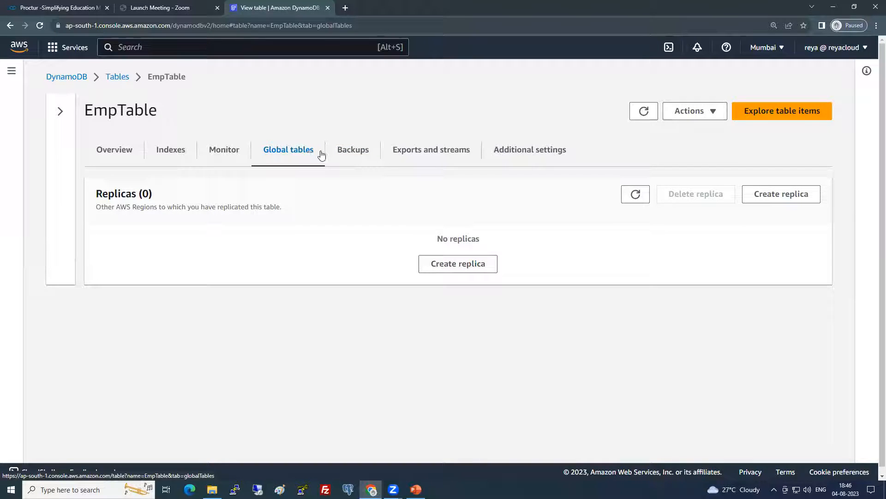
click(362, 153)
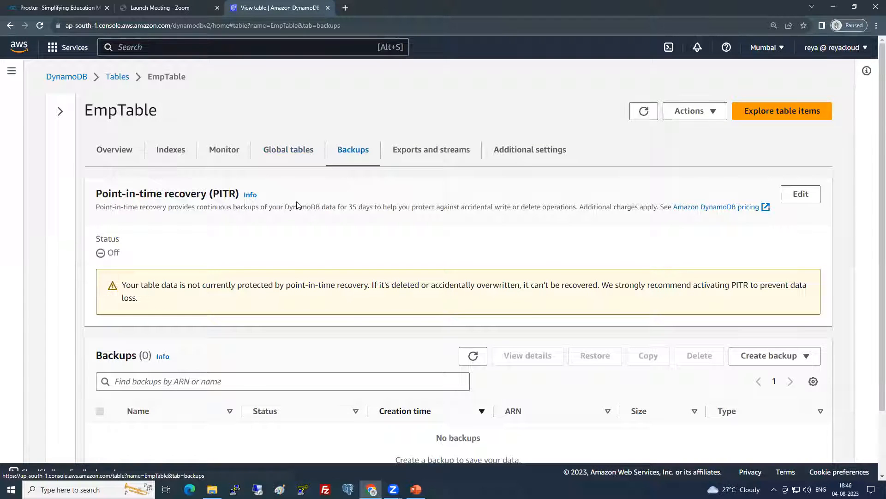
Back up EmpTable as 'testbackup', then select that backup to begin a restore
scroll(277, 284, down, 2)
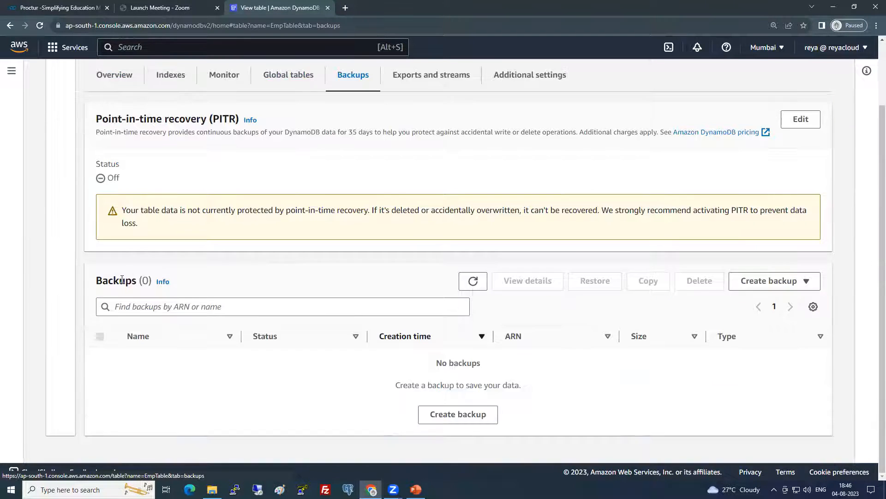
drag(101, 277, 141, 280)
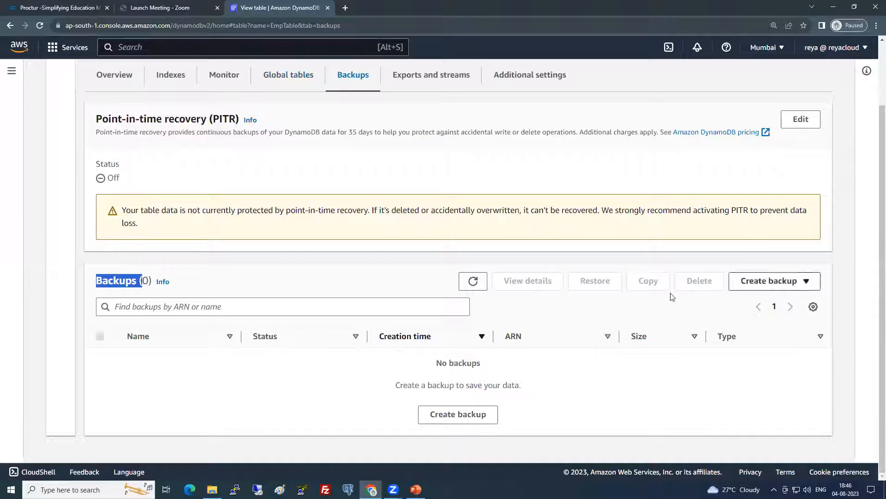
click(444, 415)
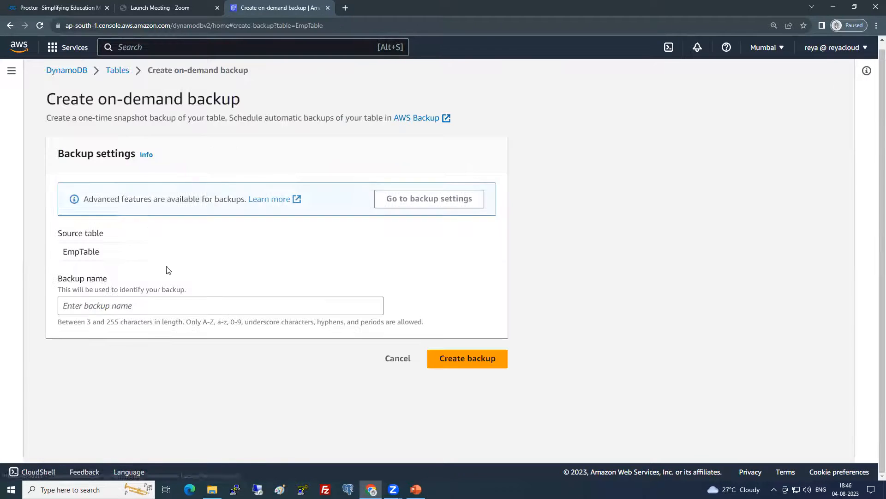
double_click(107, 251)
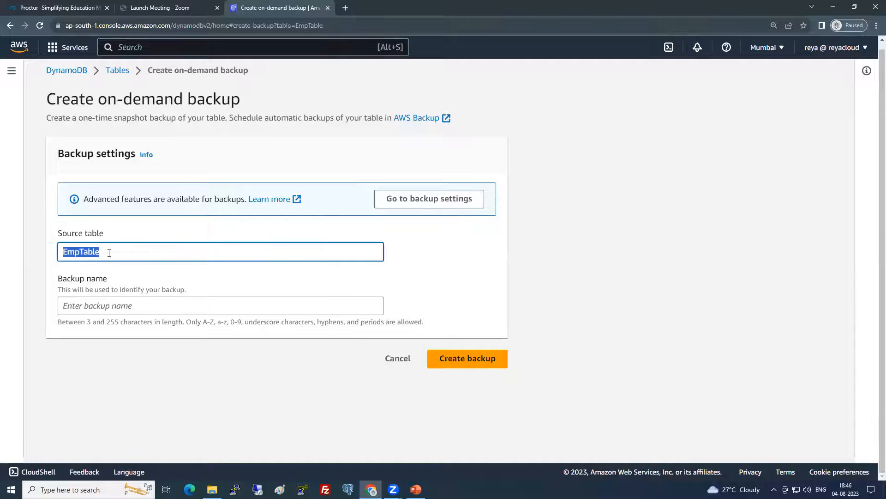
click(95, 313)
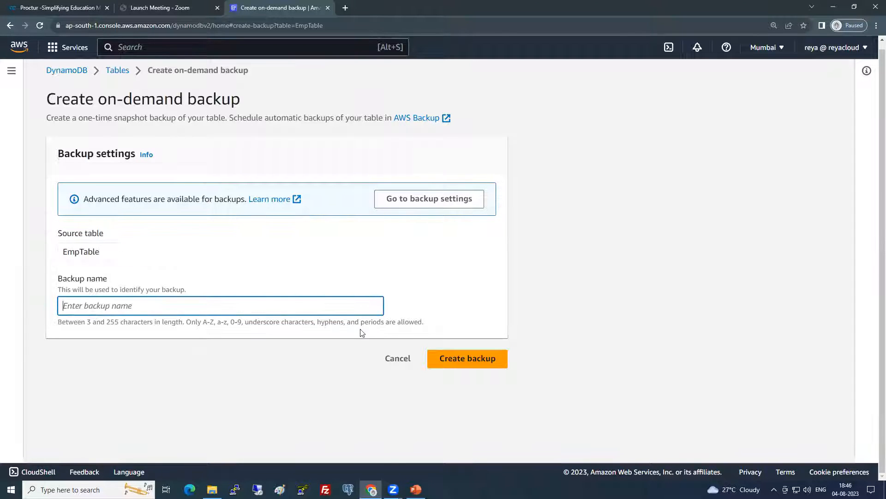
text(testbackup)
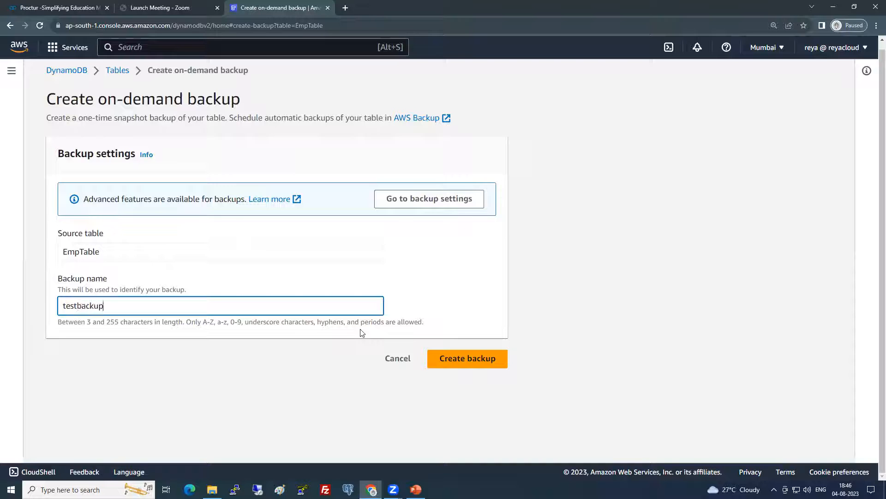
click(497, 365)
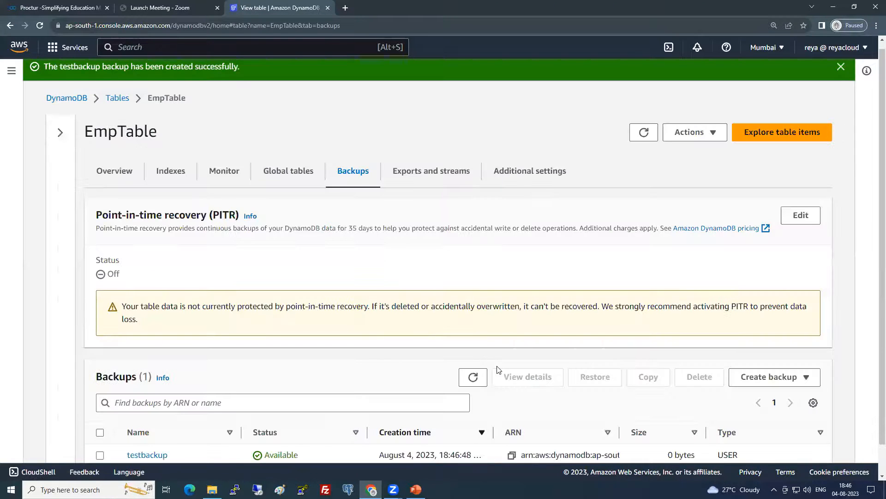
click(100, 423)
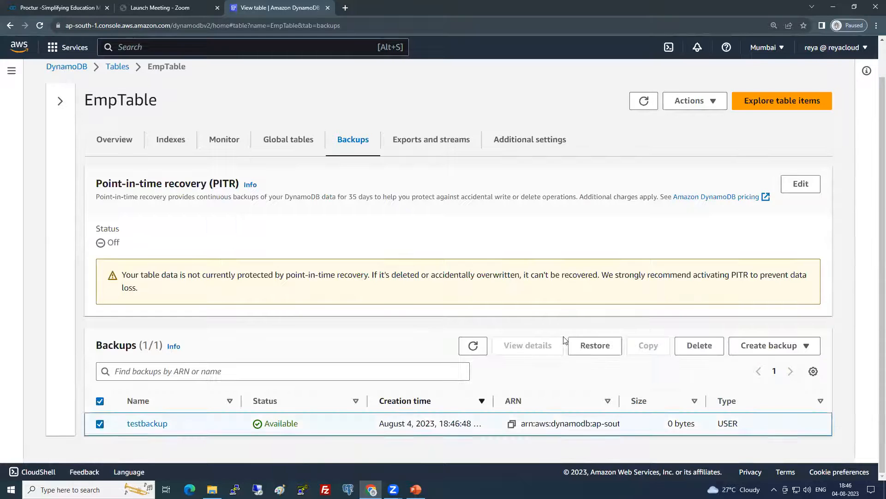
click(589, 344)
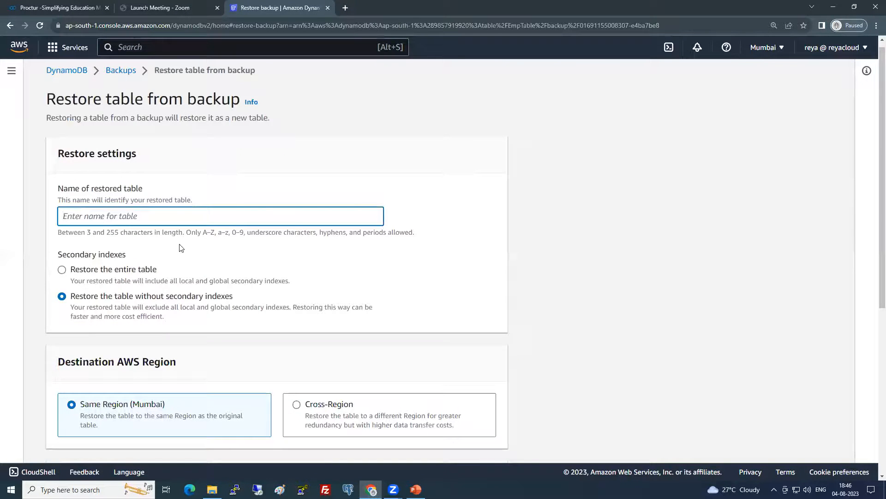
click(99, 270)
click(105, 297)
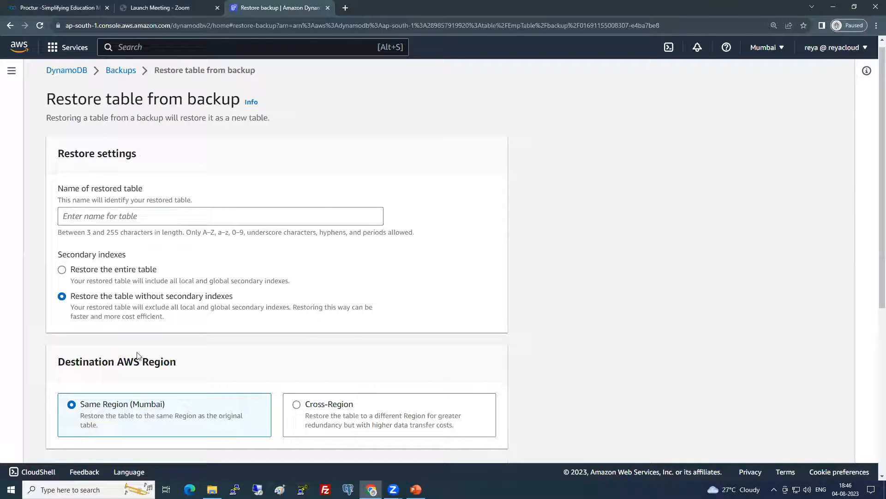
scroll(170, 206, down, 5)
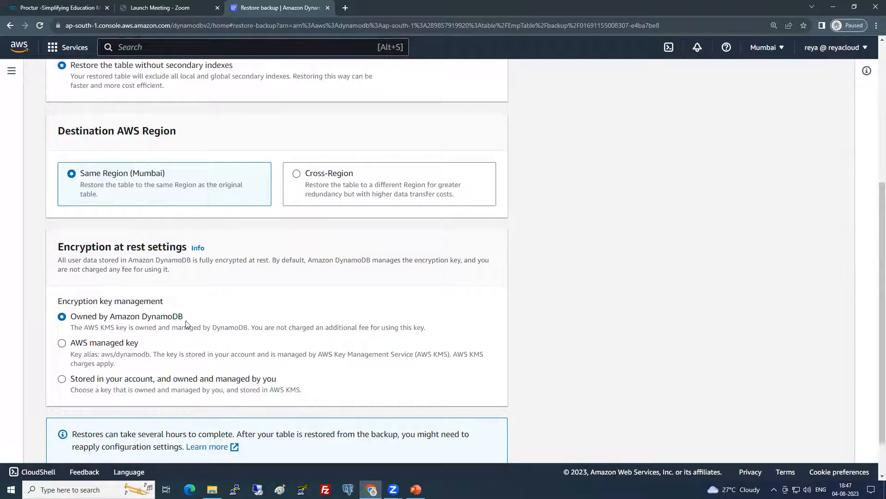
scroll(245, 366, down, 2)
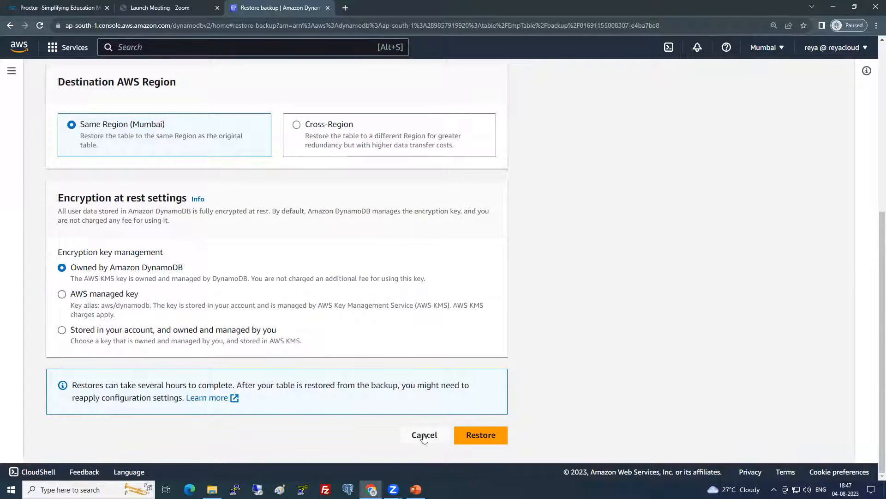
click(424, 435)
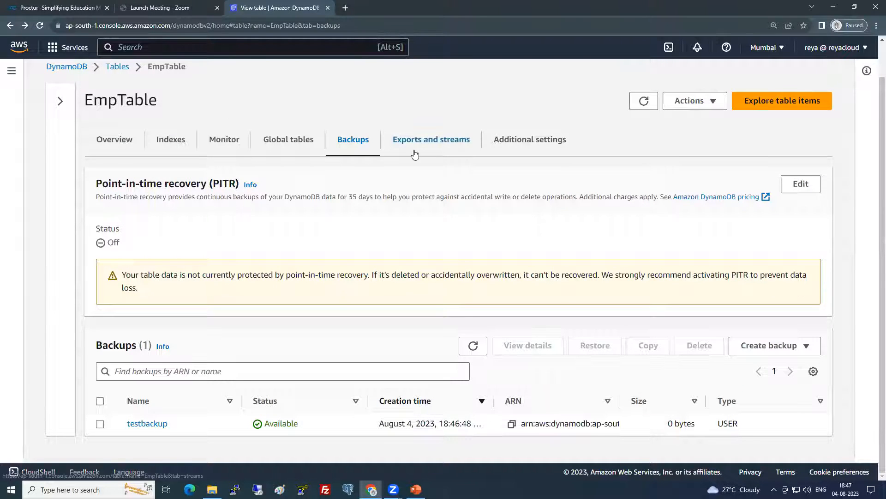
Review EmpTable's Exports to S3 section and confirm the DynamoDB stream is Off
click(430, 140)
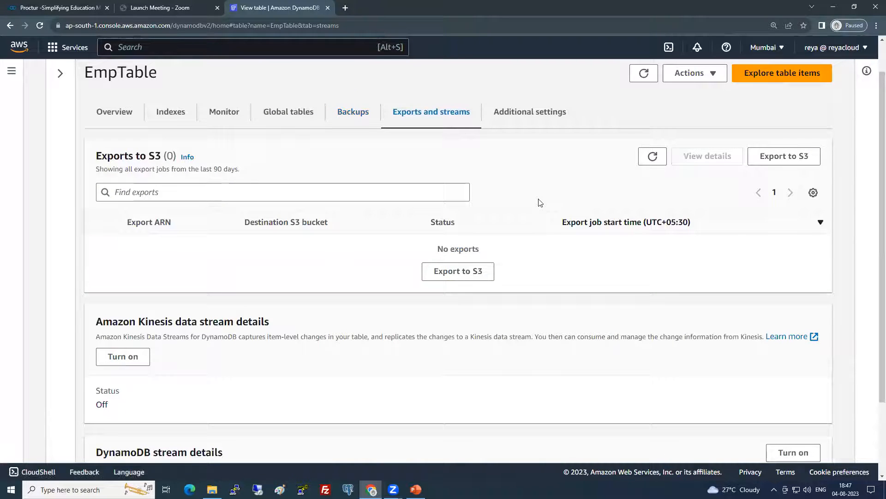
drag(96, 156, 162, 153)
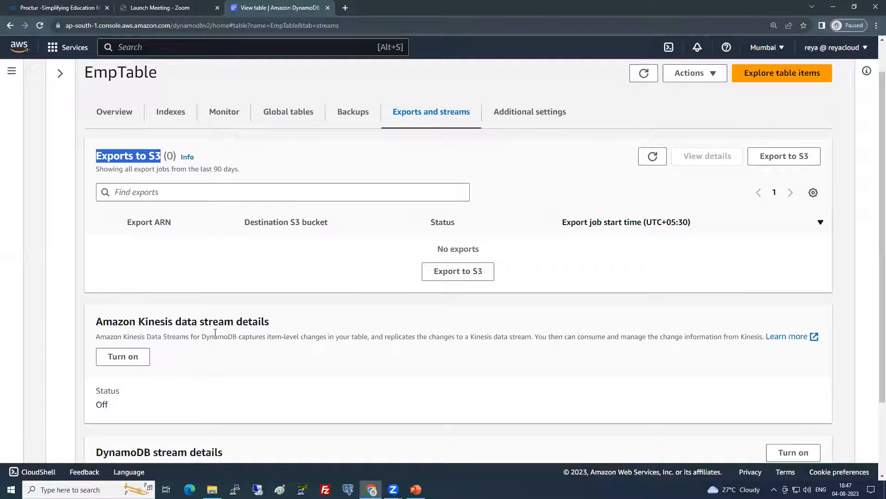
scroll(215, 333, down, 2)
drag(93, 361, 294, 332)
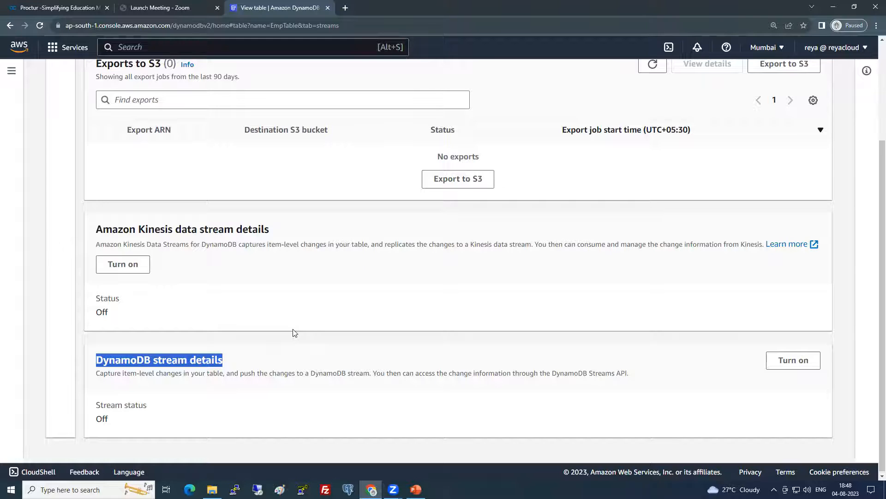
drag(97, 418, 121, 422)
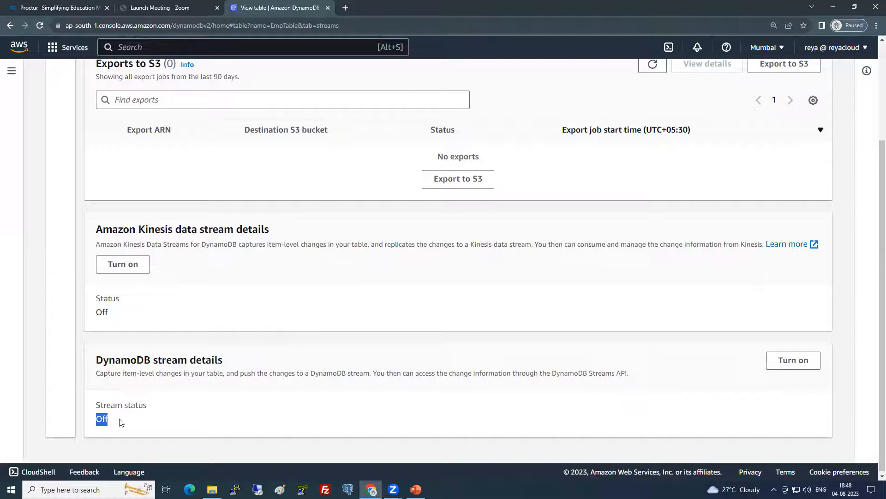
Try the stream view types (New, Old, New and old images), then cancel without enabling it
click(796, 362)
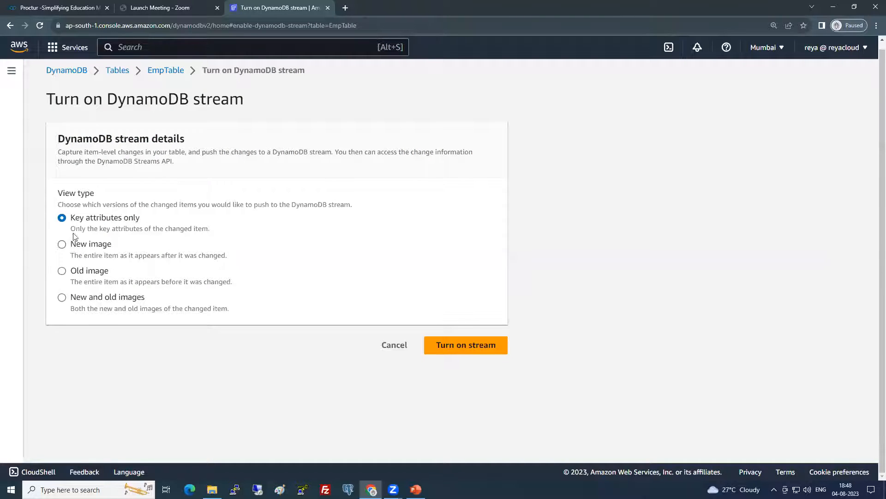
drag(74, 219, 139, 218)
click(62, 244)
click(62, 271)
click(62, 300)
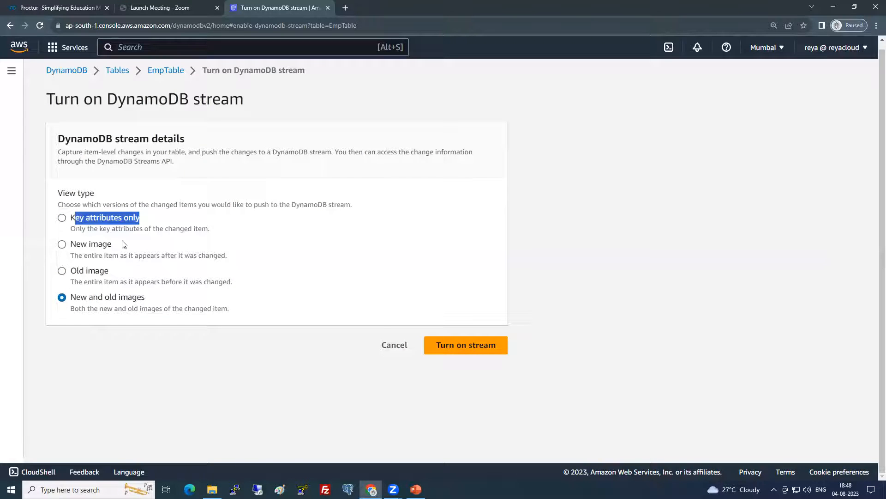
click(394, 346)
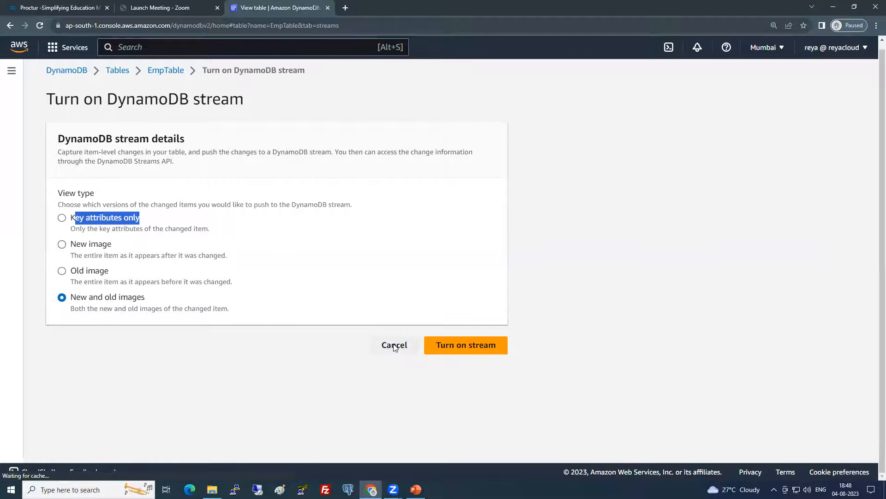
scroll(330, 400, down, 3)
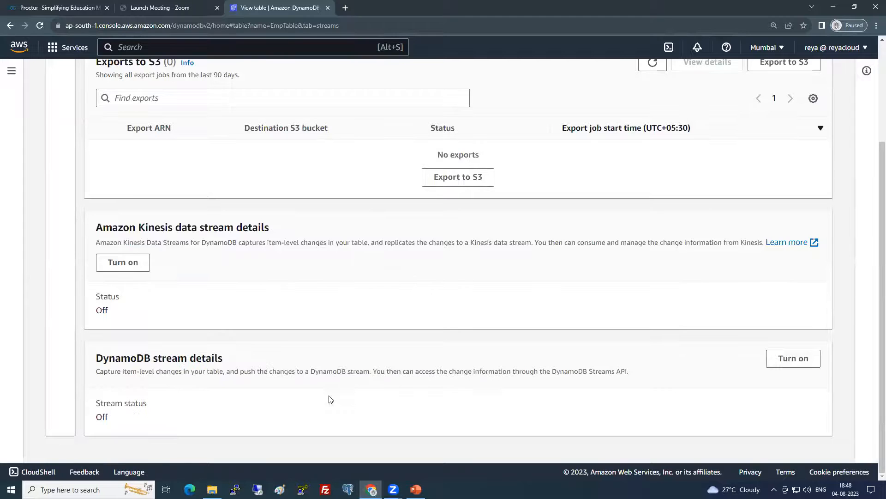
Review Additional settings: On-demand capacity, Time to Live off, DynamoDB-managed encryption
scroll(330, 399, up, 3)
click(530, 149)
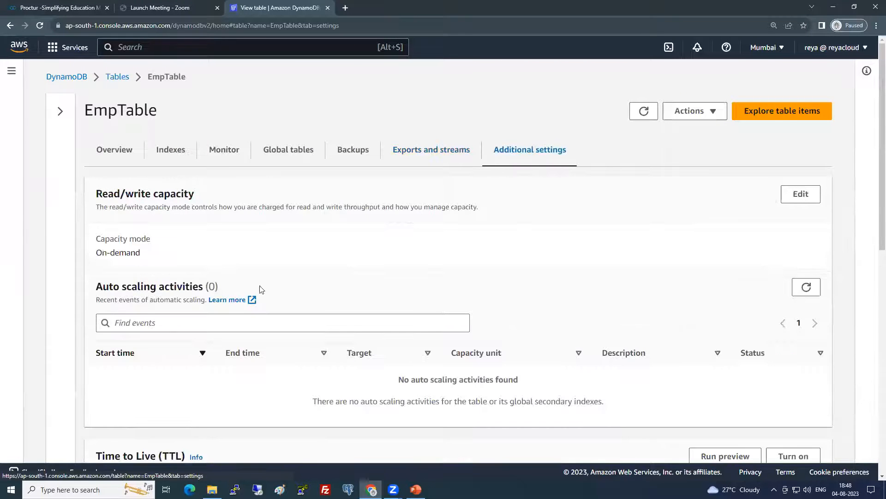
drag(94, 253, 161, 253)
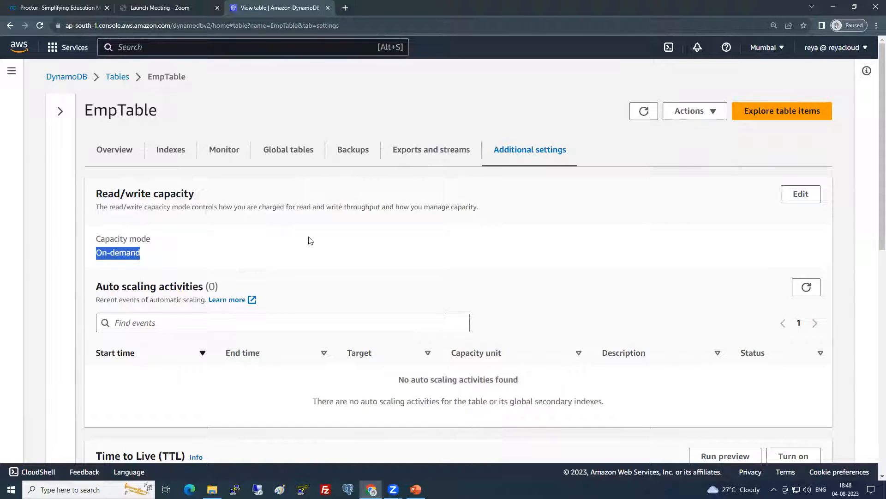
scroll(309, 240, down, 1)
scroll(198, 150, down, 2)
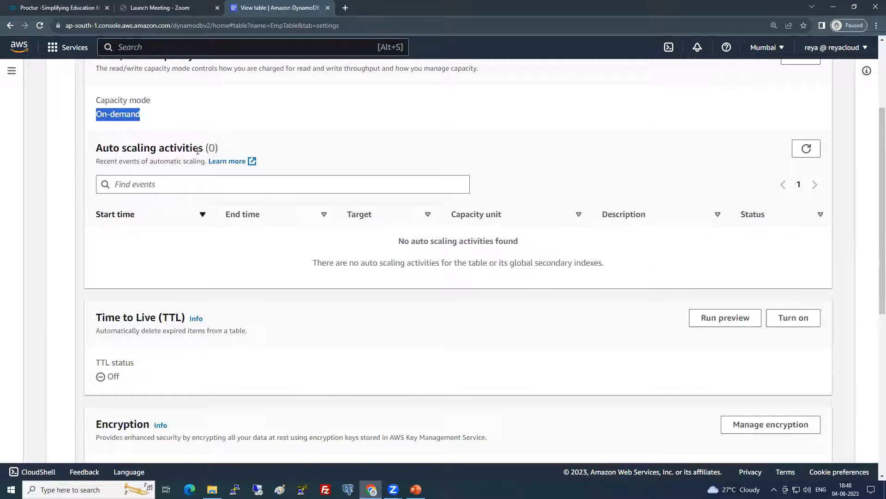
scroll(214, 273, down, 2)
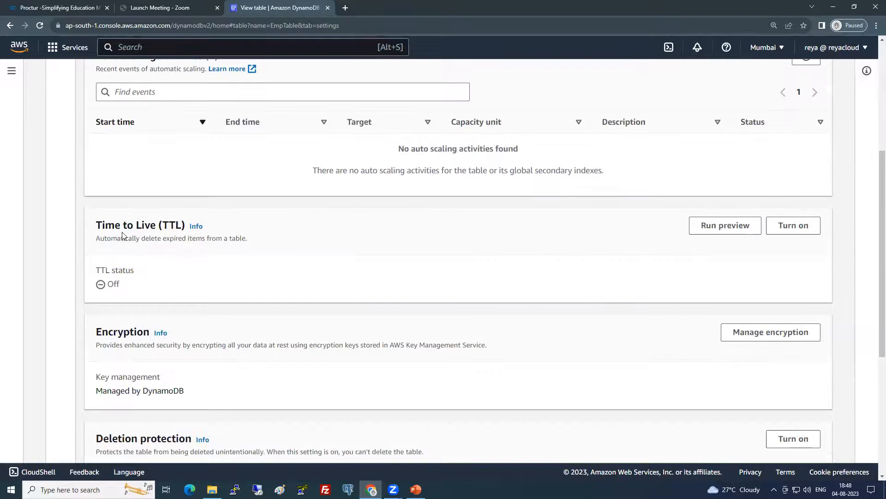
scroll(266, 301, down, 3)
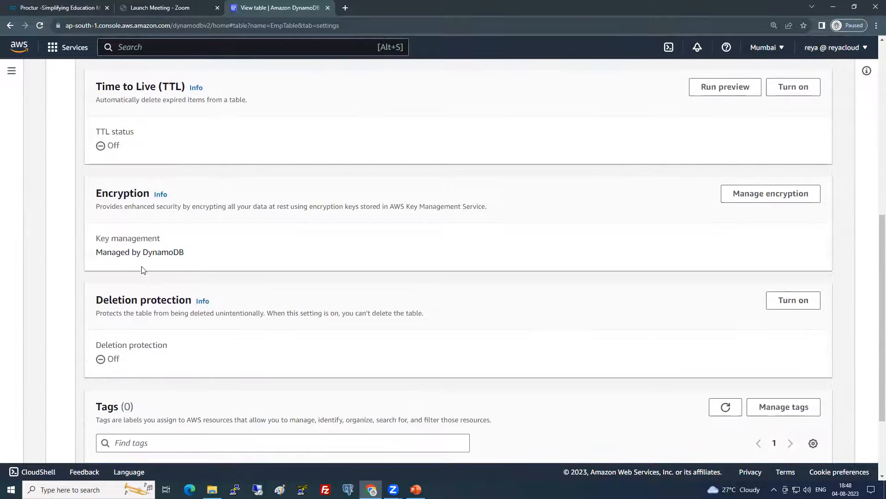
click(794, 87)
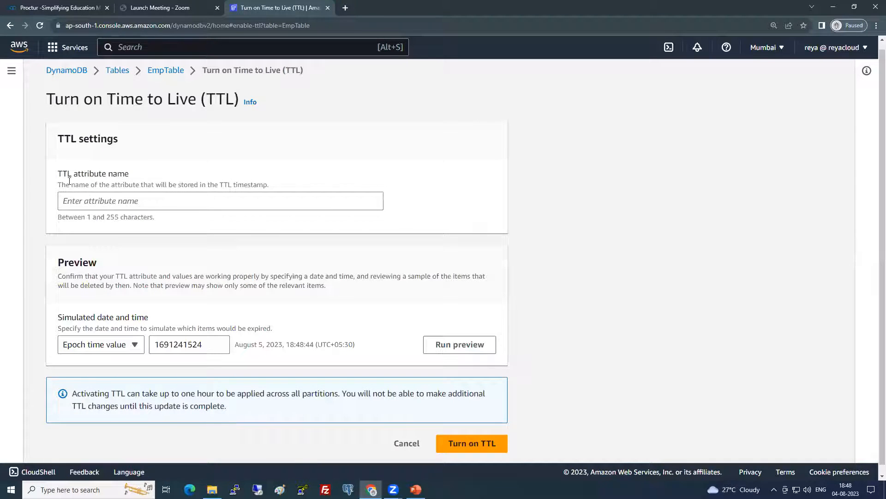
double_click(95, 176)
drag(112, 179, 117, 176)
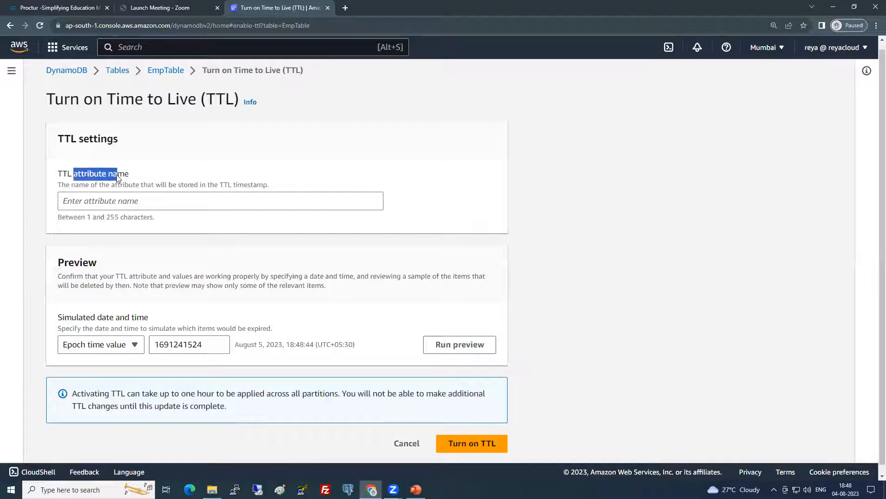
click(106, 200)
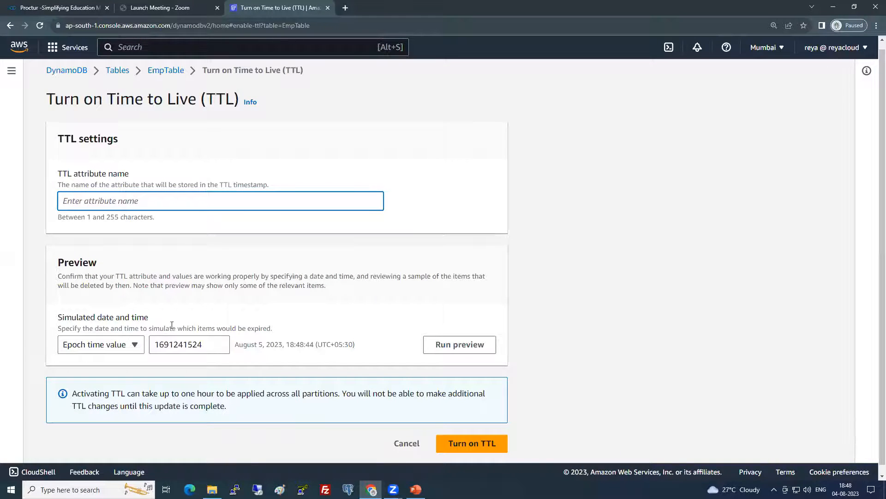
click(130, 350)
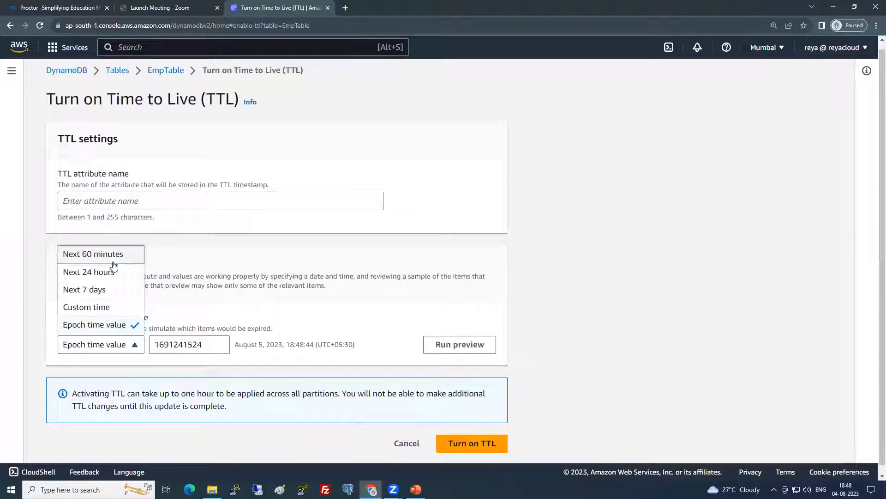
click(458, 429)
click(408, 443)
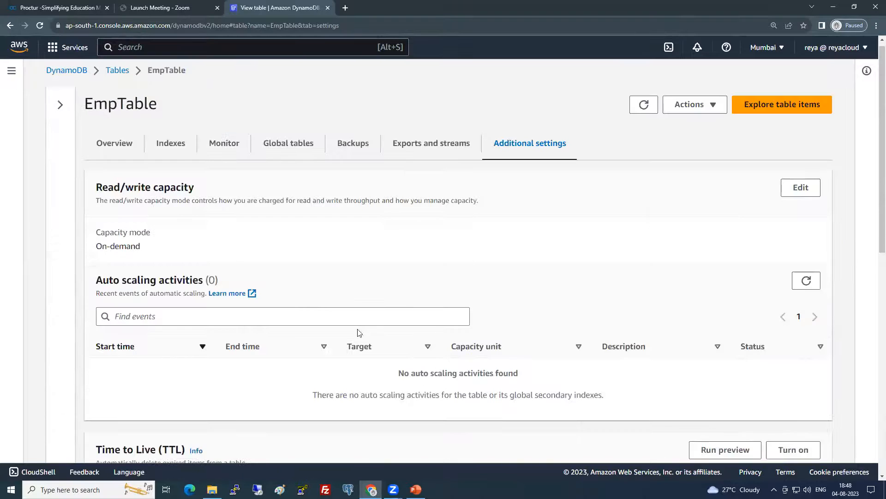
scroll(379, 289, down, 5)
scroll(379, 289, down, 5)
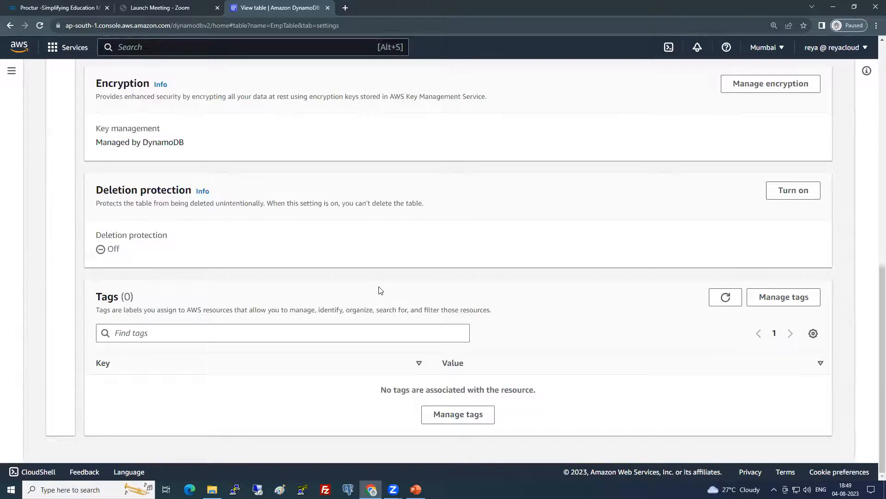
scroll(378, 289, up, 10)
Keep EmpTable's capacity at On-demand via Actions > Edit capacity, then return to the tables list
click(700, 113)
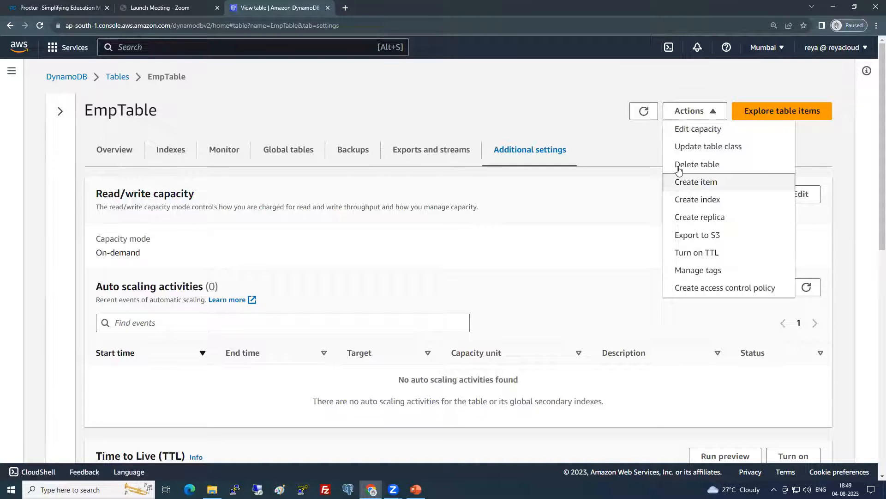
click(686, 131)
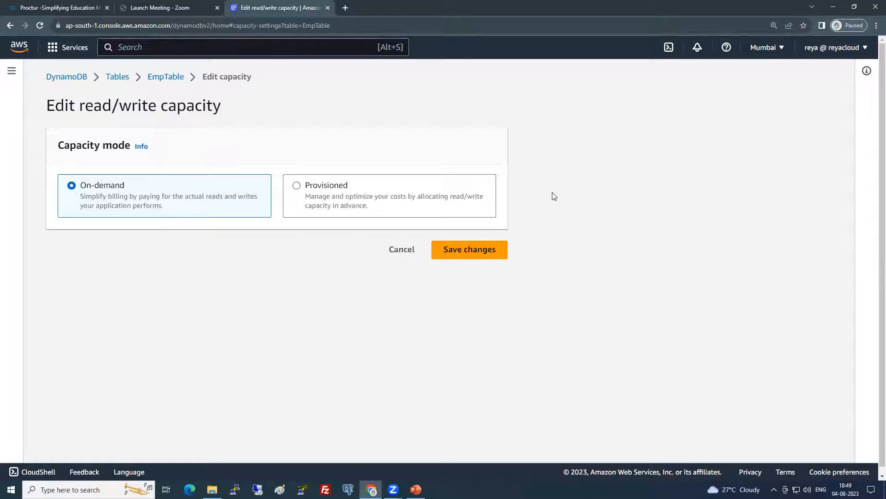
click(469, 249)
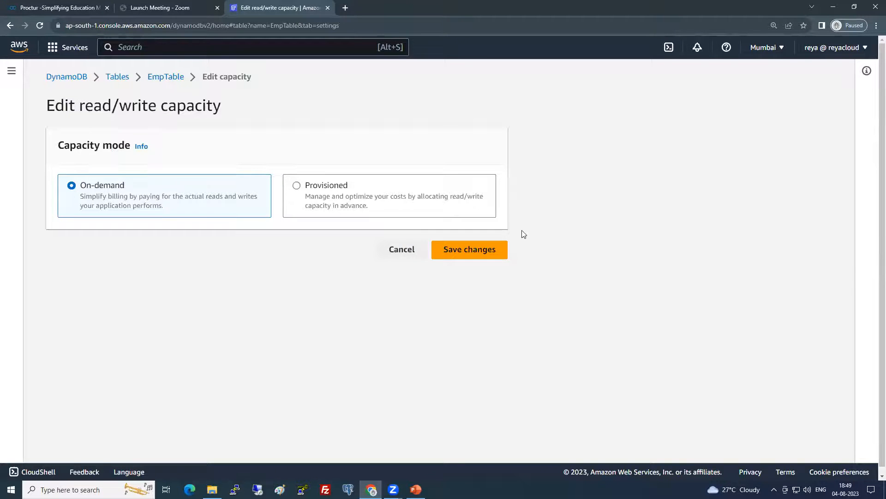
click(704, 113)
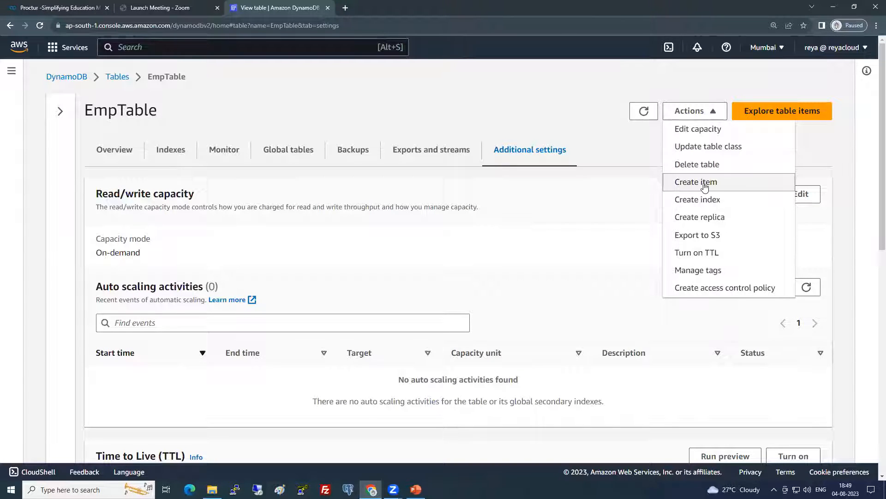
click(118, 78)
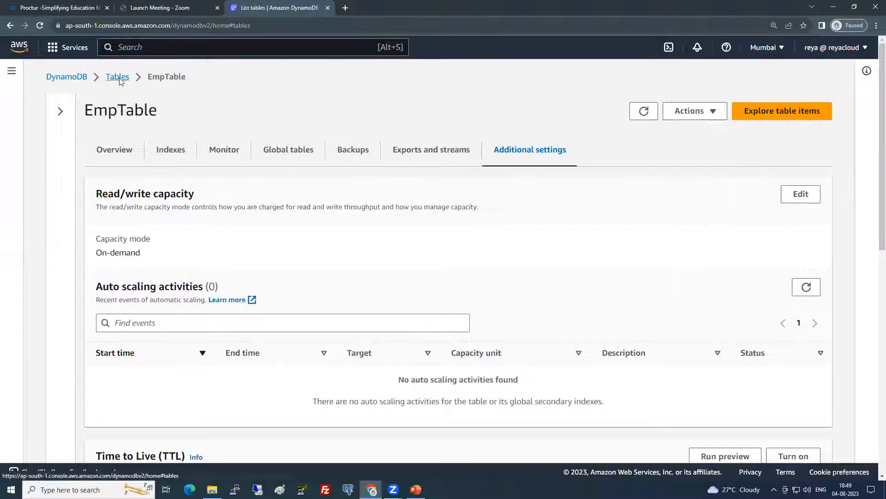
Open EmpTable, confirm its item count is 0, and begin Actions > Create item
click(101, 190)
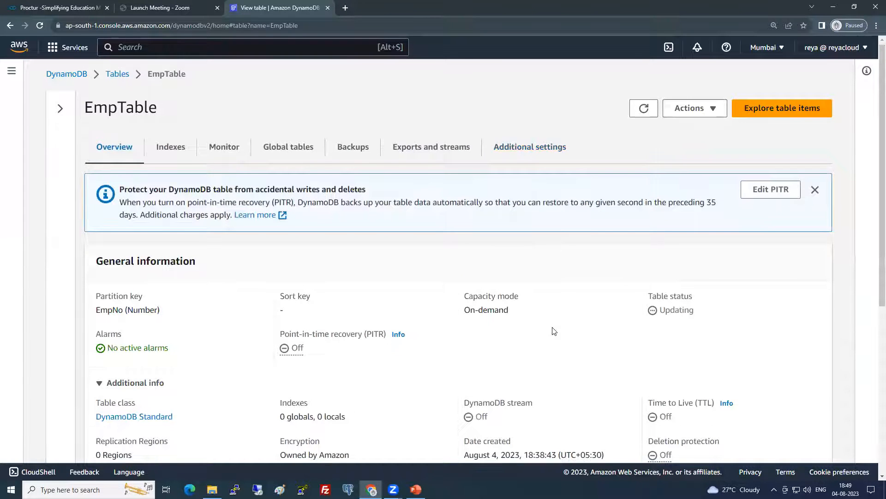
scroll(560, 322, down, 4)
scroll(558, 320, down, 2)
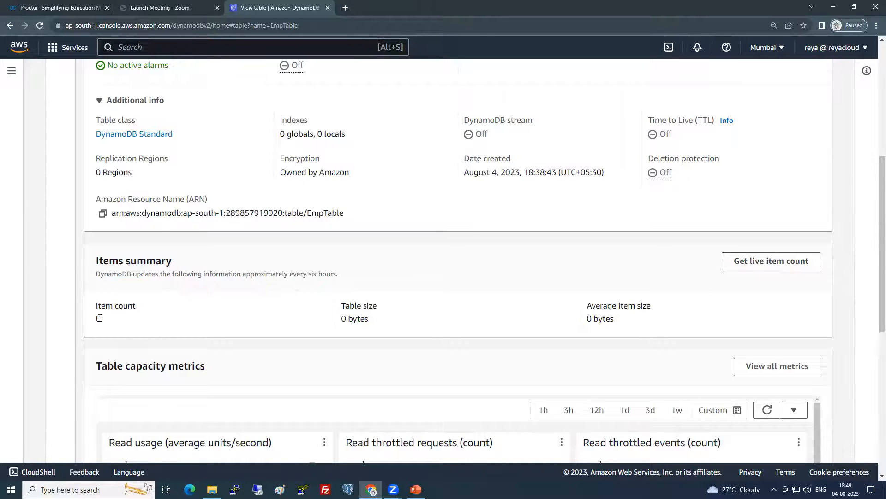
drag(101, 319, 87, 313)
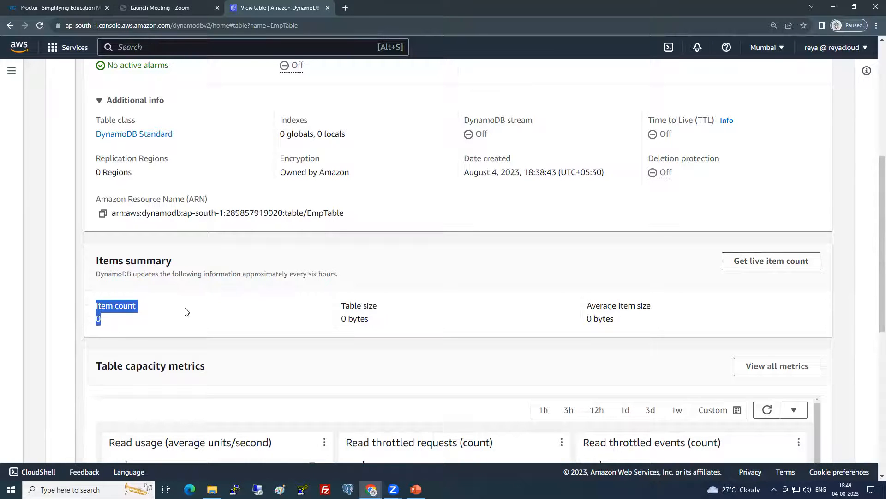
scroll(768, 129, up, 4)
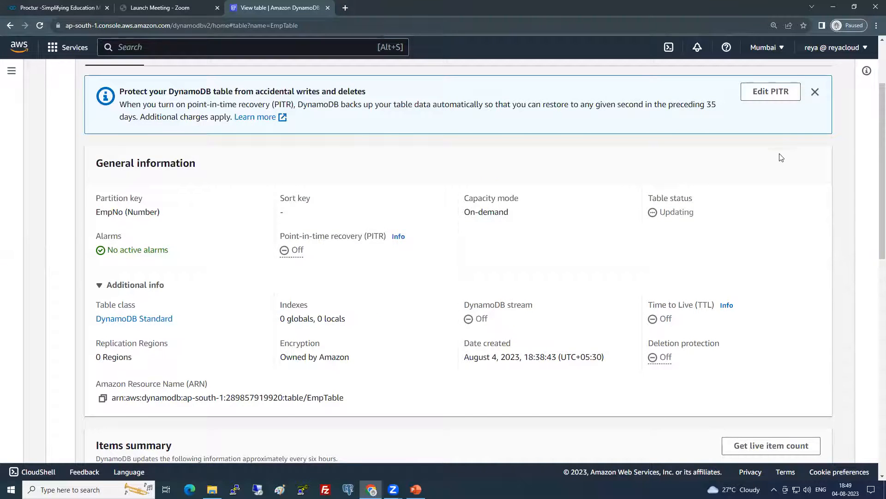
scroll(780, 156, up, 2)
click(711, 111)
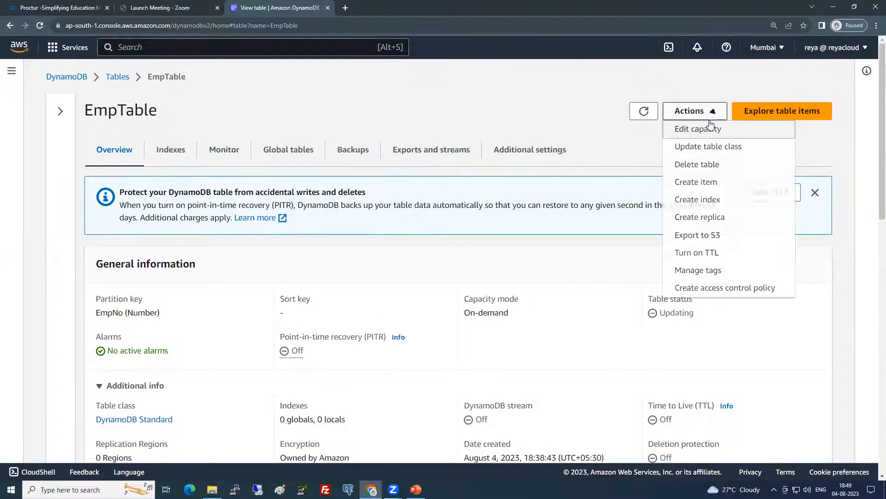
click(704, 185)
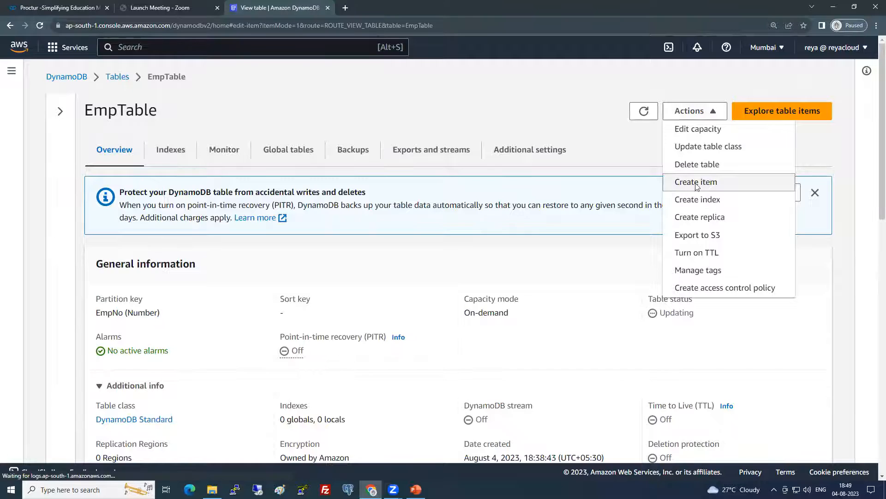
Set the new item's EmpNo partition key value to 1000
drag(100, 229, 72, 234)
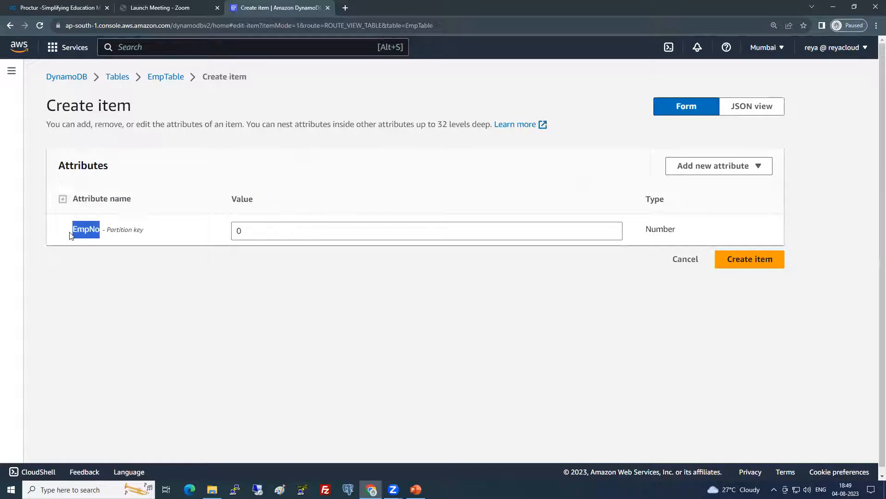
click(267, 300)
drag(273, 231, 220, 238)
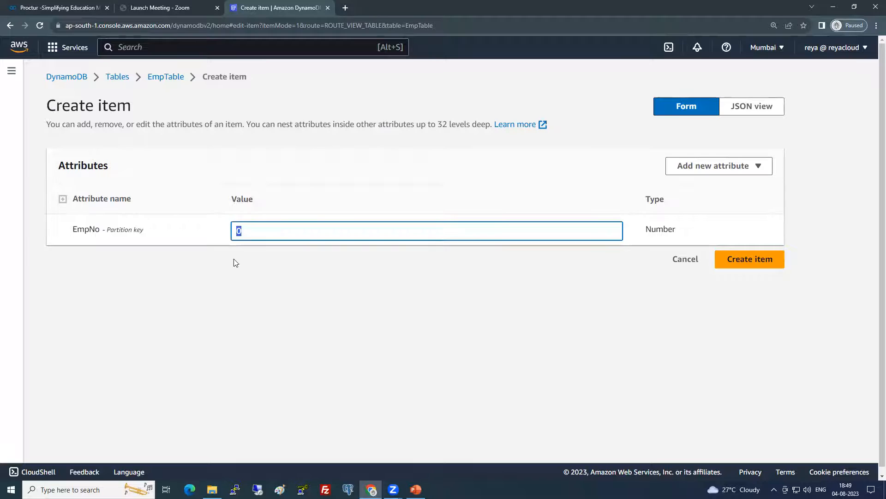
text(1000)
click(529, 257)
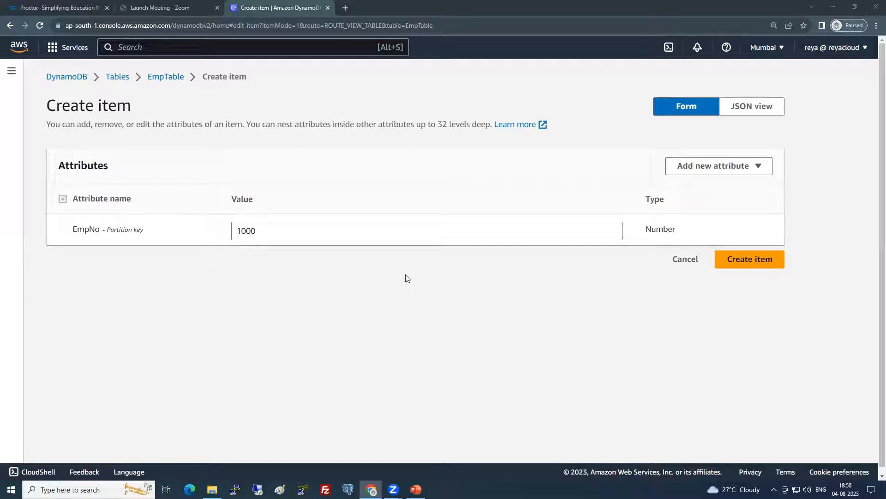
Add a String attribute named EmpName holding the employee's name
click(717, 170)
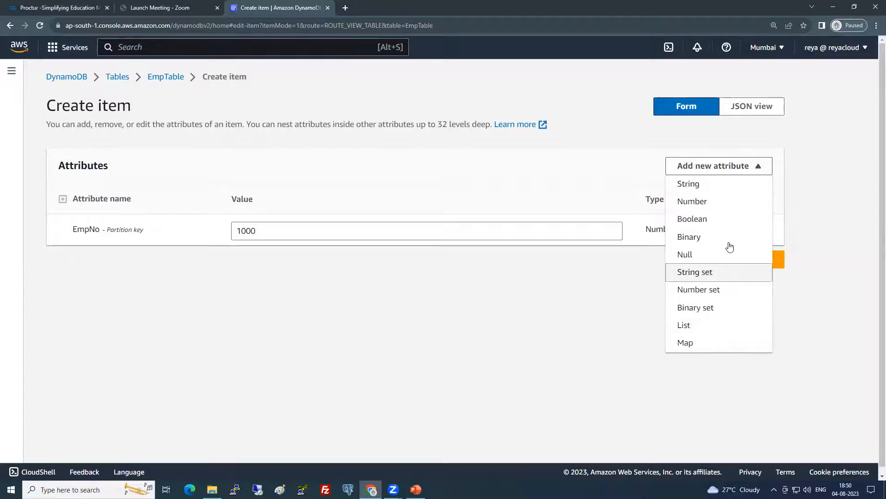
click(701, 189)
click(129, 263)
key(BackSpace)
key(BackSpace)
key(BackSpace)
key(BackSpace)
key(BackSpace)
key(BackSpace)
key(BackSpace)
key(BackSpace)
text(EmpName)
key(Tab)
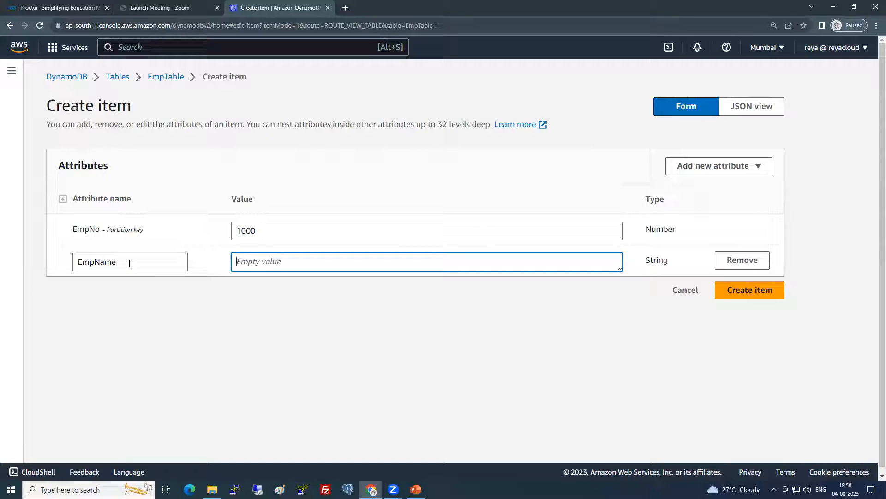
text(Sai)
click(170, 301)
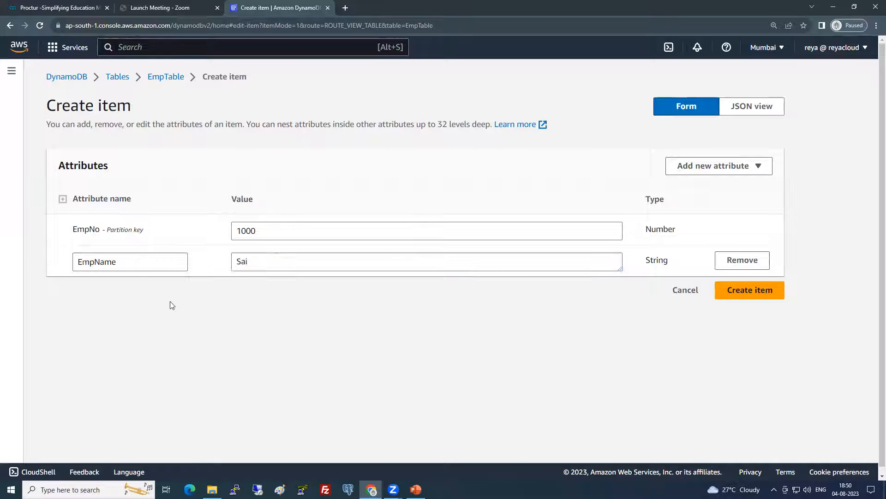
click(737, 166)
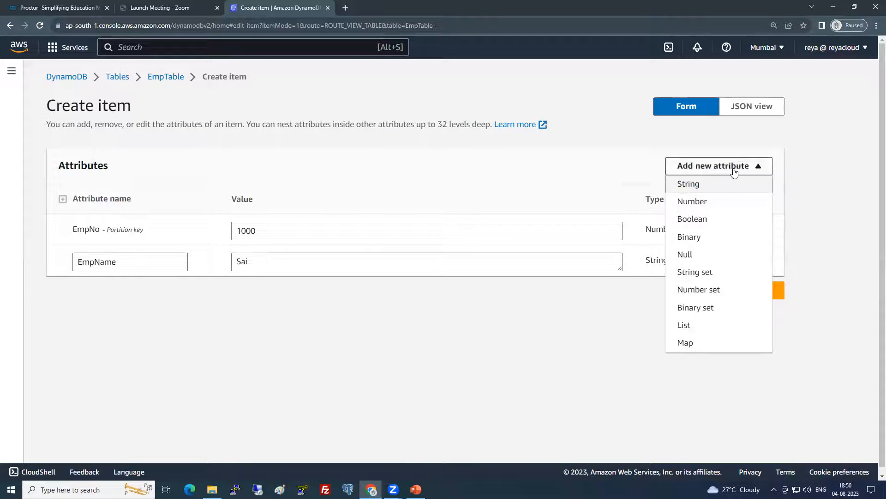
Add a Number attribute named PhoneNumber holding the employee's phone number
click(736, 201)
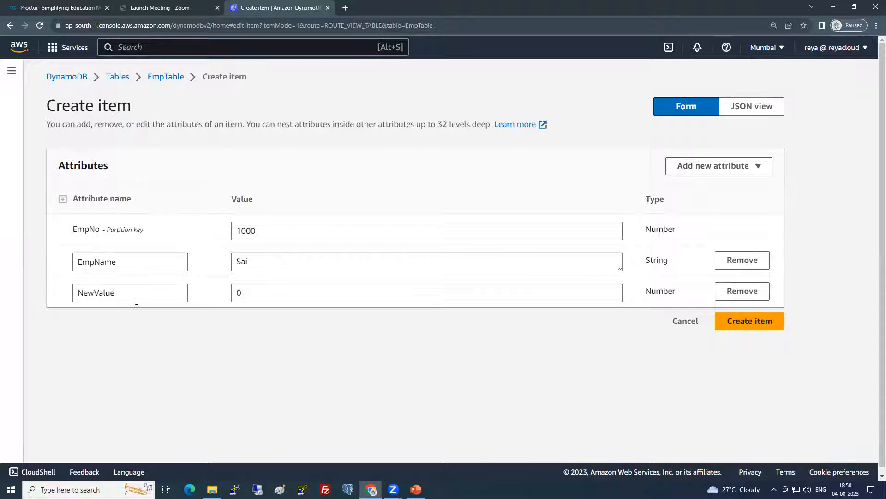
drag(137, 300, 44, 300)
text(Phone)
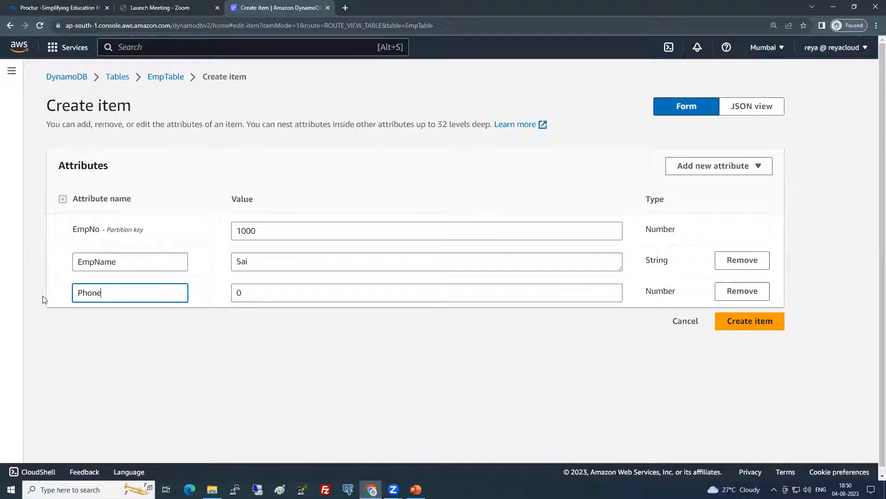
text(Number)
key(Tab)
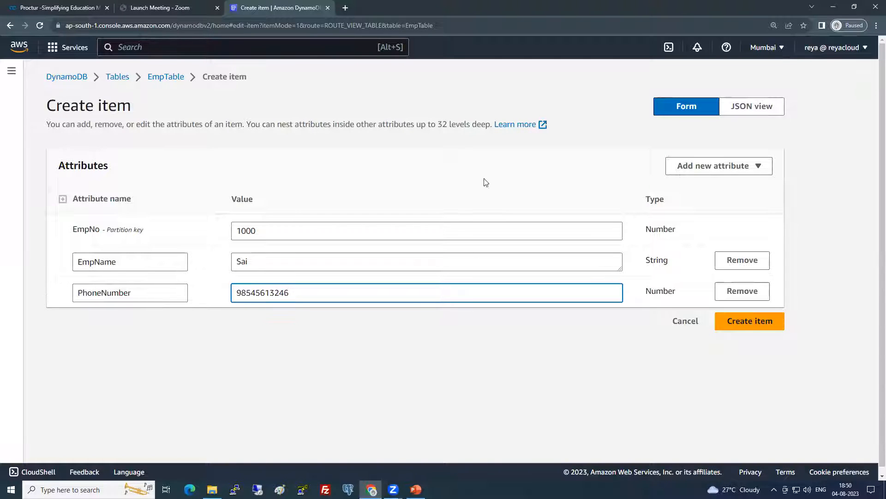
Add a String attribute Salary with the value 30L
click(729, 165)
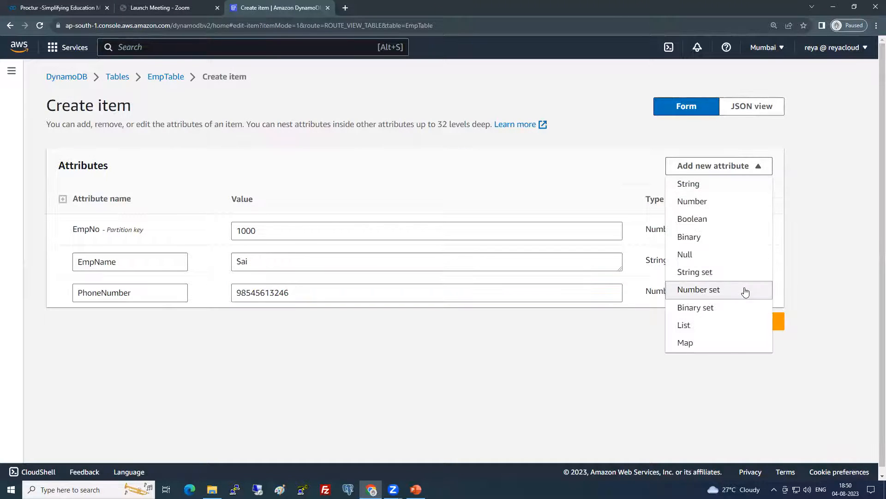
click(694, 186)
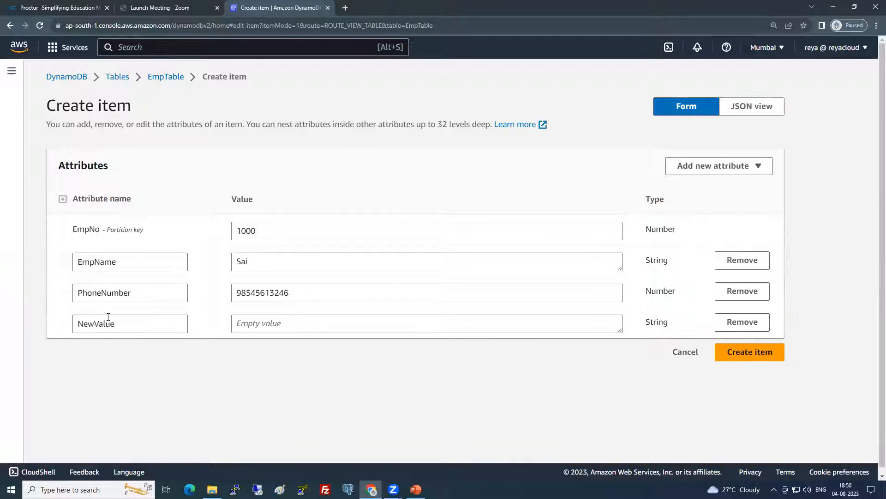
double_click(128, 324)
text(Salary)
key(Tab)
text(30)
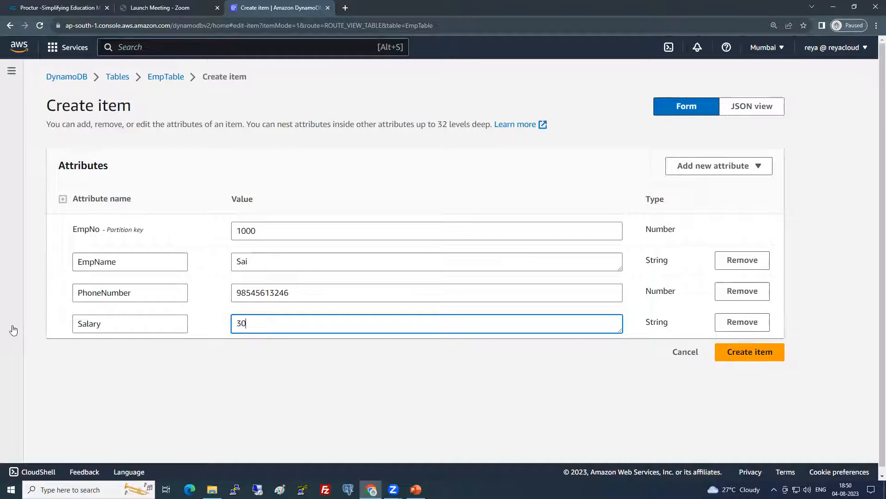
Add a String attribute Department with value IT and save the item to EmpTable
click(718, 168)
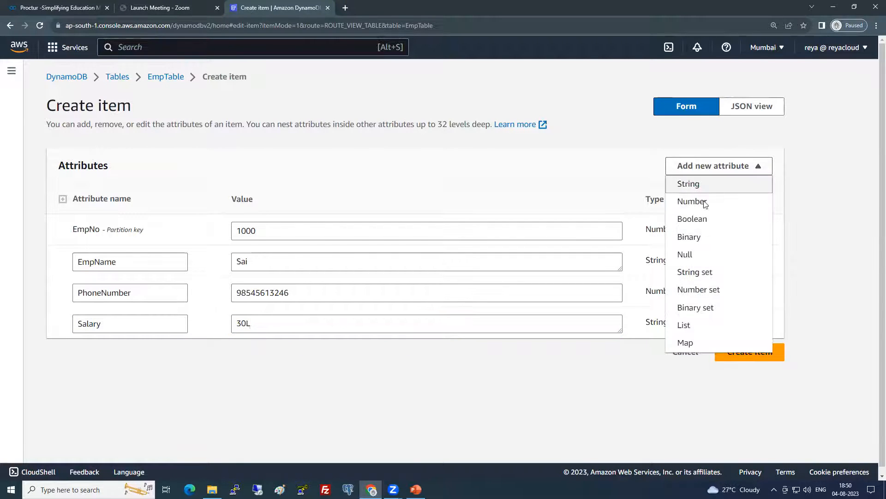
click(688, 183)
drag(116, 356, 40, 362)
text(Department)
key(Tab)
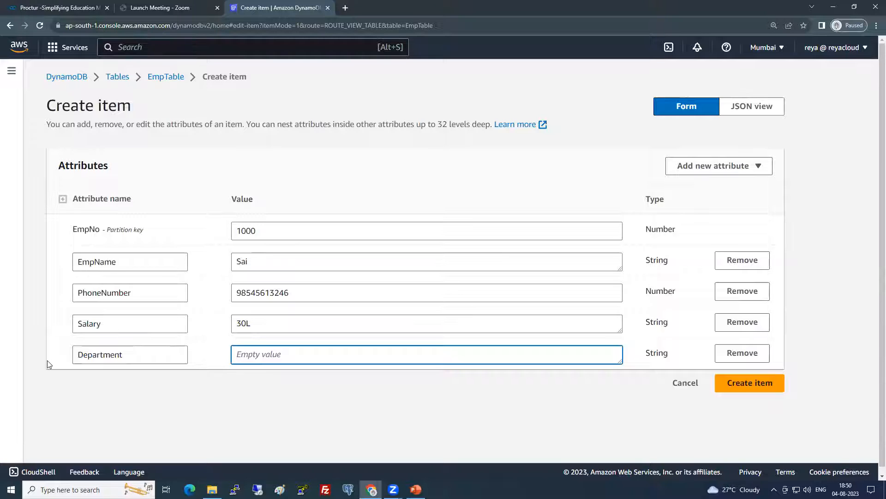
text(IT)
click(480, 385)
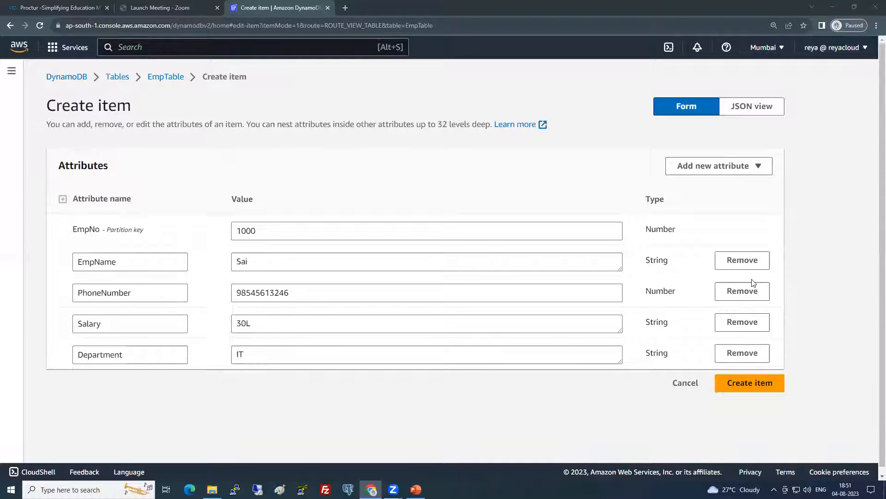
click(778, 385)
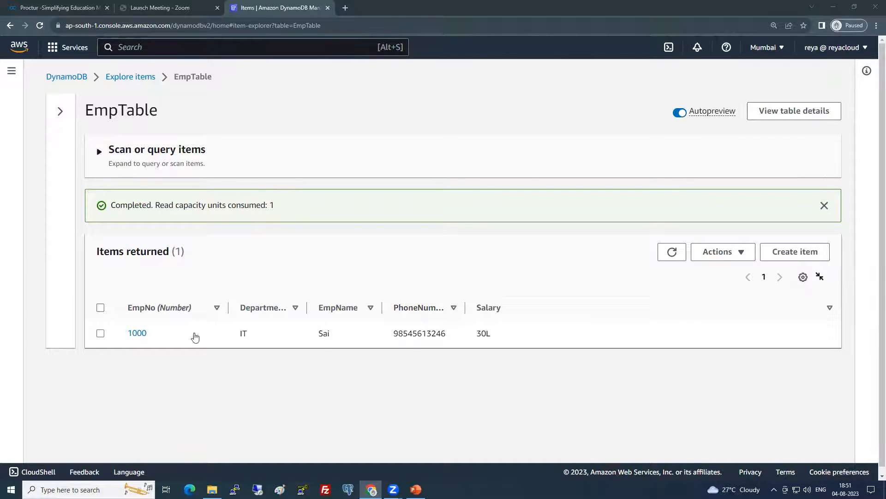
Select employee item 1000 and choose Duplicate item from the Actions menu
click(101, 333)
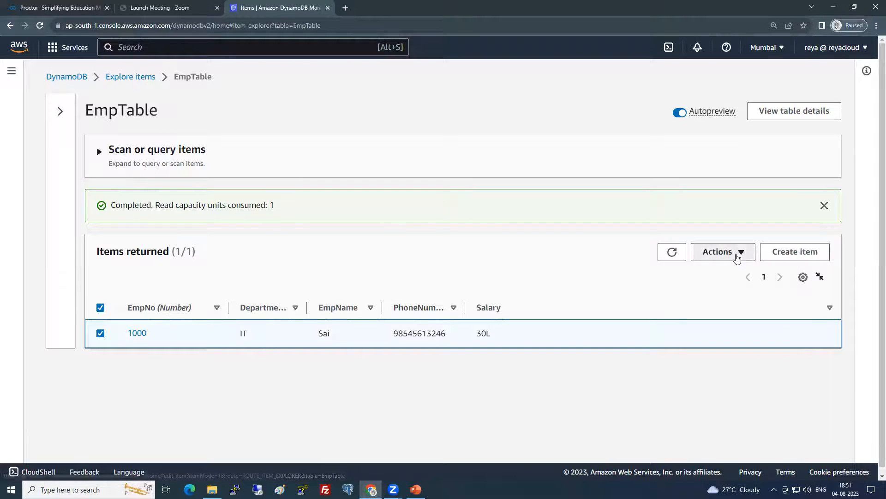
click(737, 257)
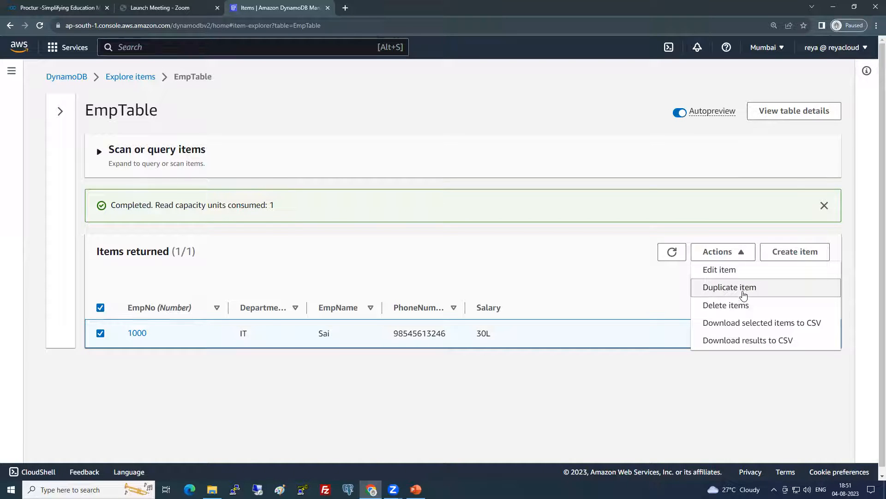
click(743, 292)
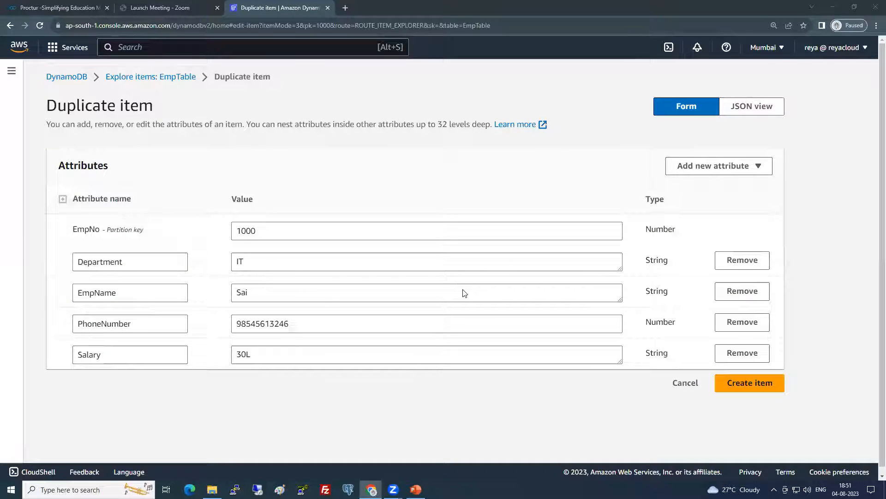
Replace the copied item's EmpName and PhoneNumber with a new employee's name and phone
double_click(273, 229)
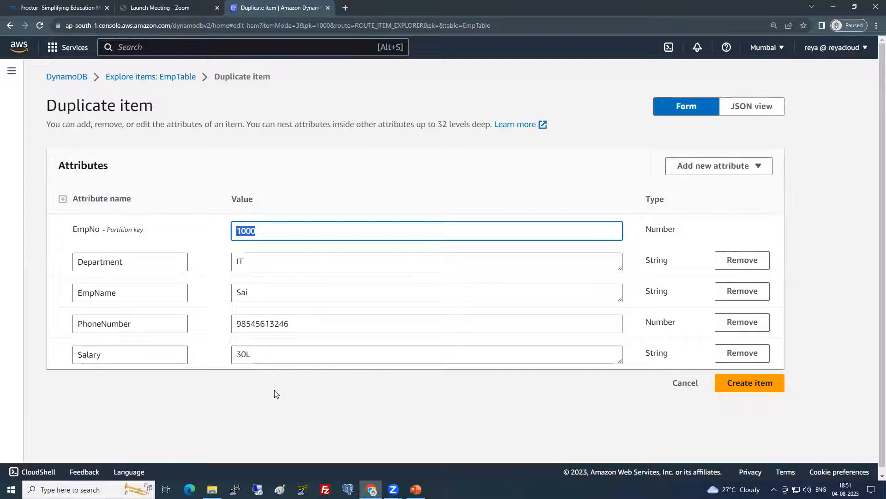
drag(72, 231, 162, 229)
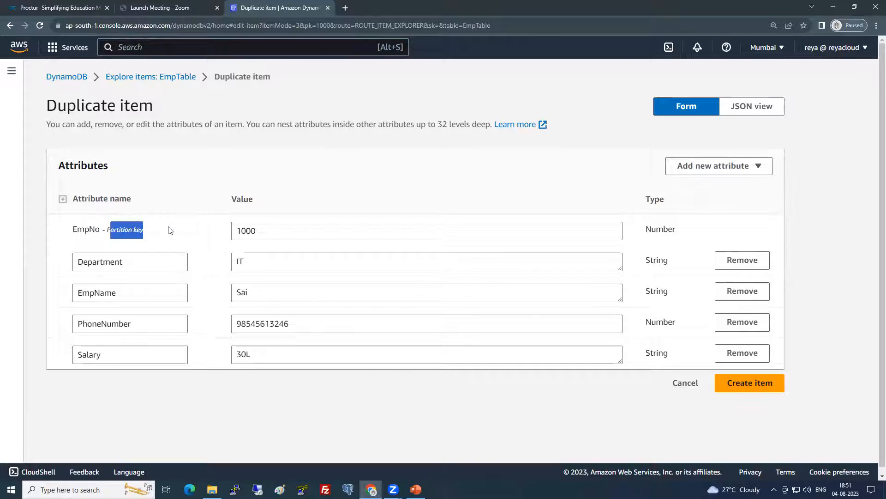
click(171, 229)
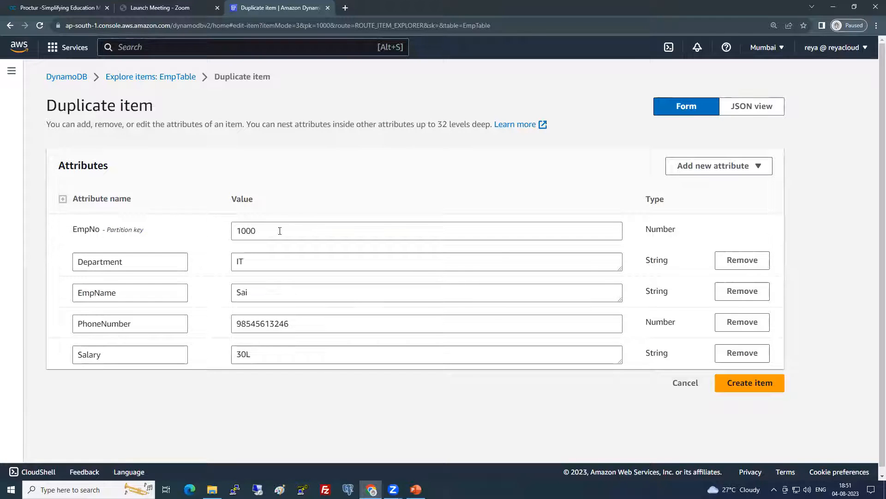
drag(279, 229, 205, 229)
click(261, 232)
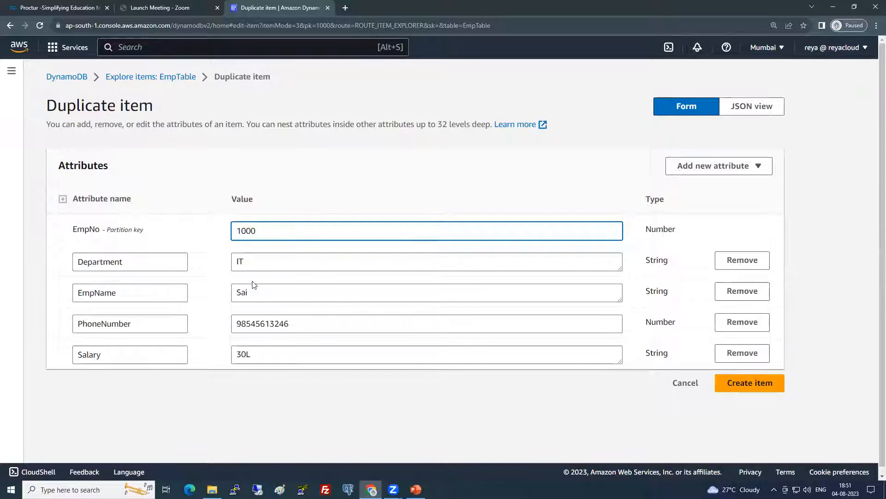
drag(254, 285, 219, 298)
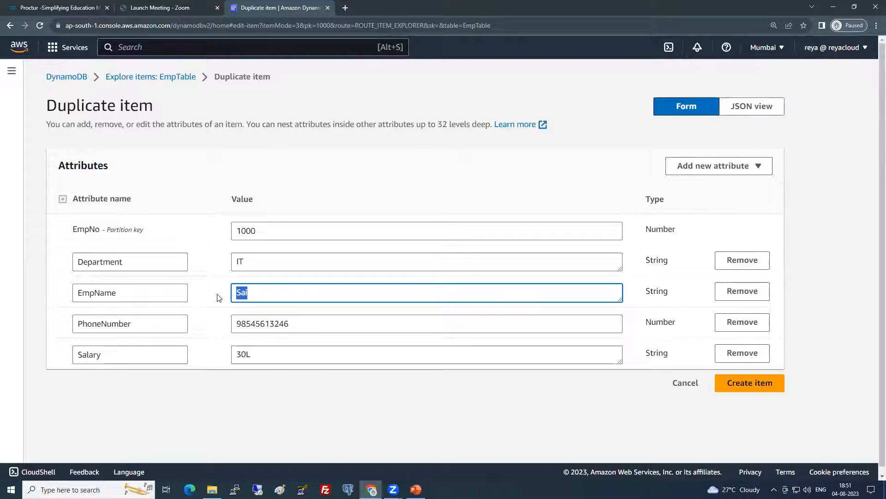
text(Sashi)
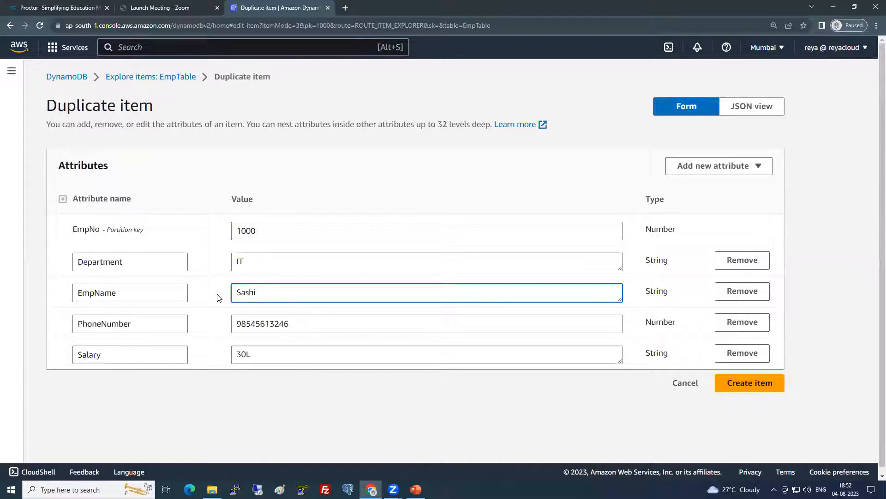
double_click(316, 320)
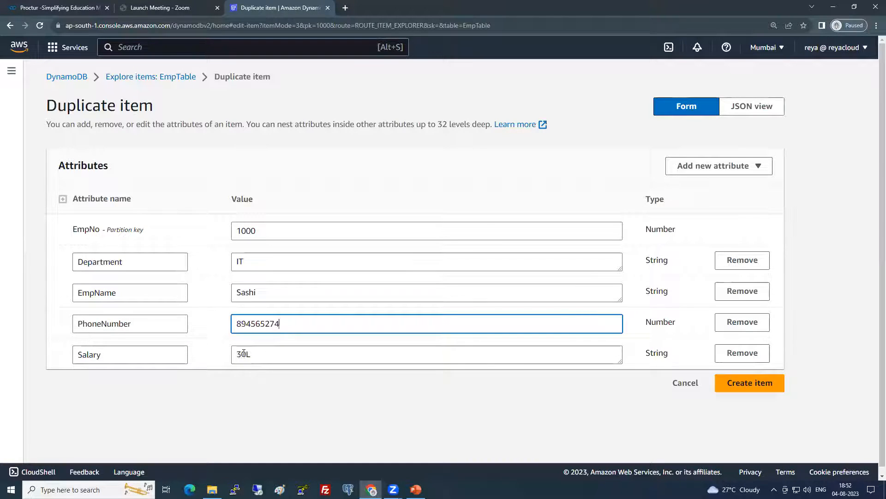
Change the copy's Salary to 40L and its Department to AWS
drag(242, 354, 235, 354)
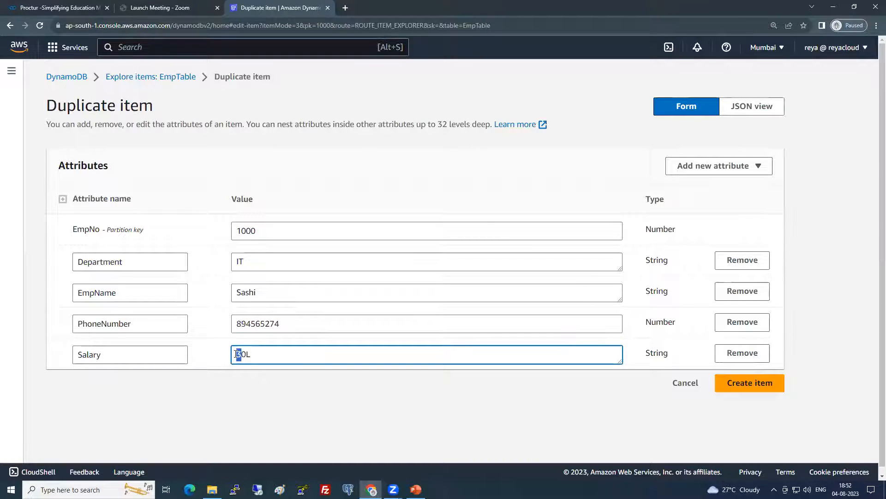
text(4)
drag(250, 261, 236, 261)
text(AWS)
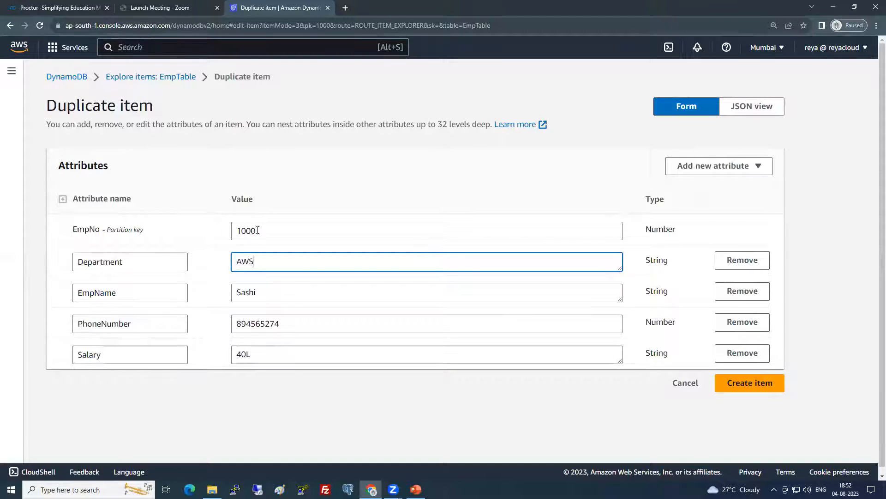
click(258, 231)
click(286, 387)
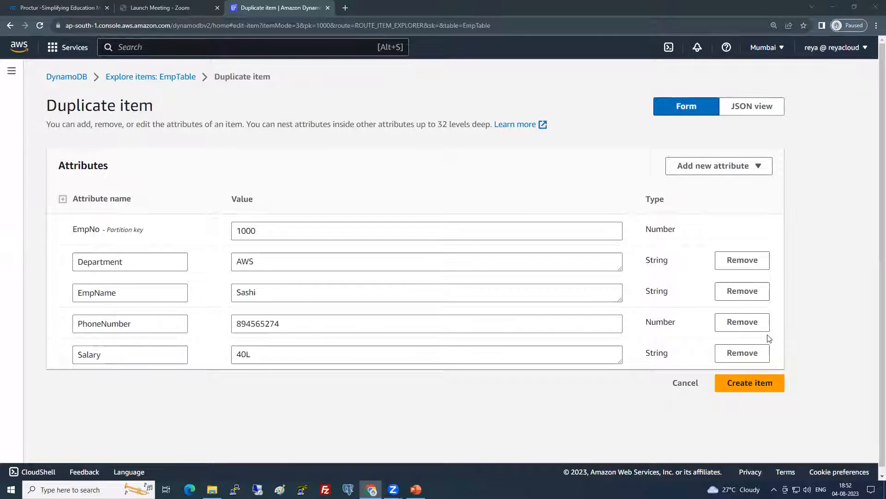
After the duplicate-key error, change EmpNo to 1001 and create the item
click(754, 388)
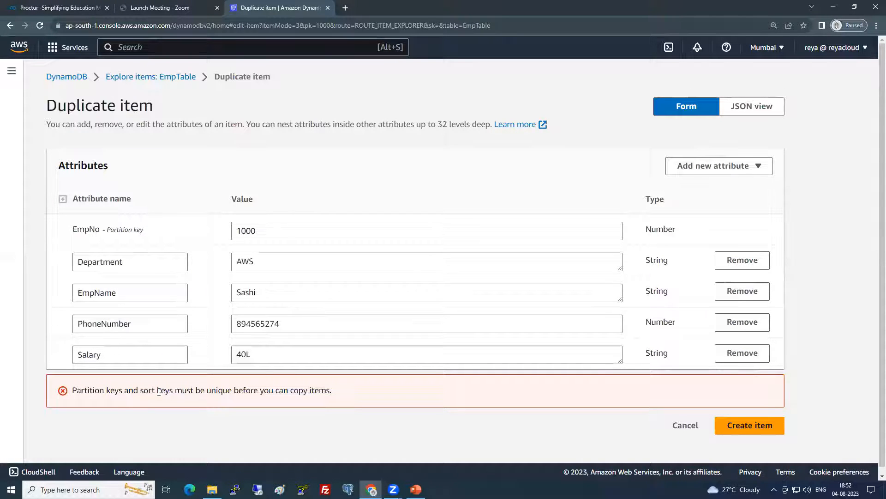
drag(87, 390, 338, 387)
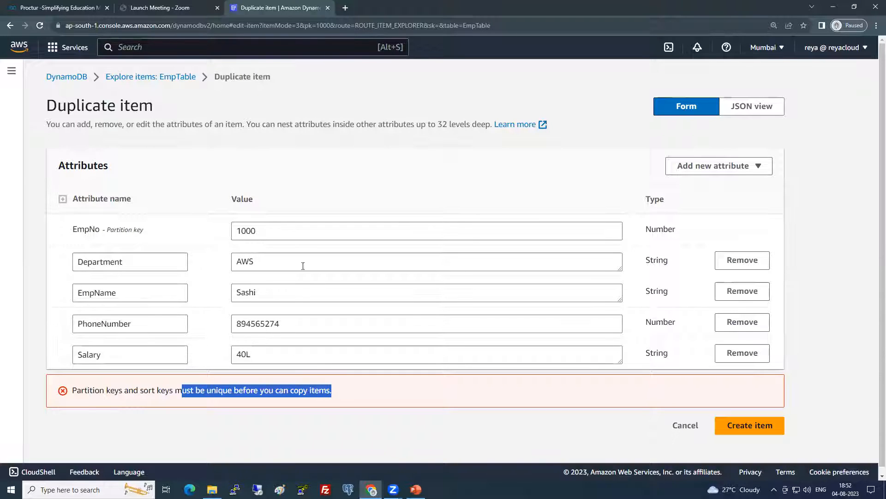
drag(263, 229, 254, 236)
text(1)
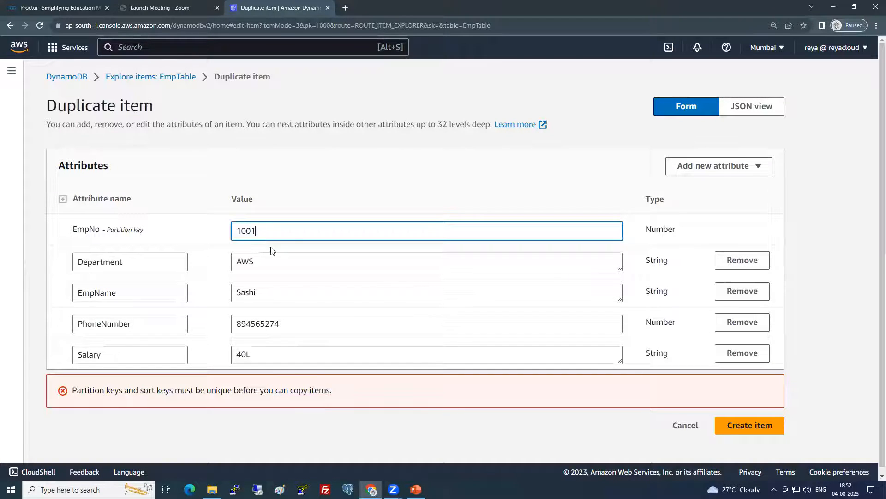
click(739, 429)
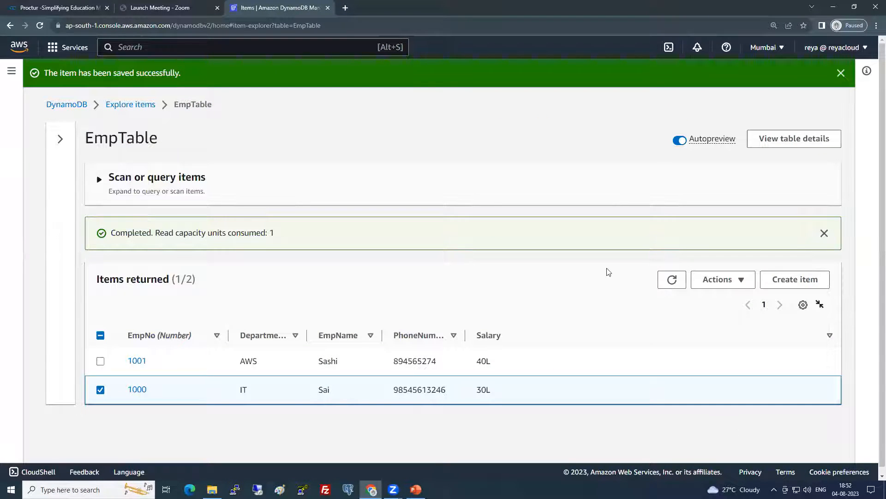
Duplicate item 1000 again, setting EmpNo to 1002 and Department to AWS
click(725, 281)
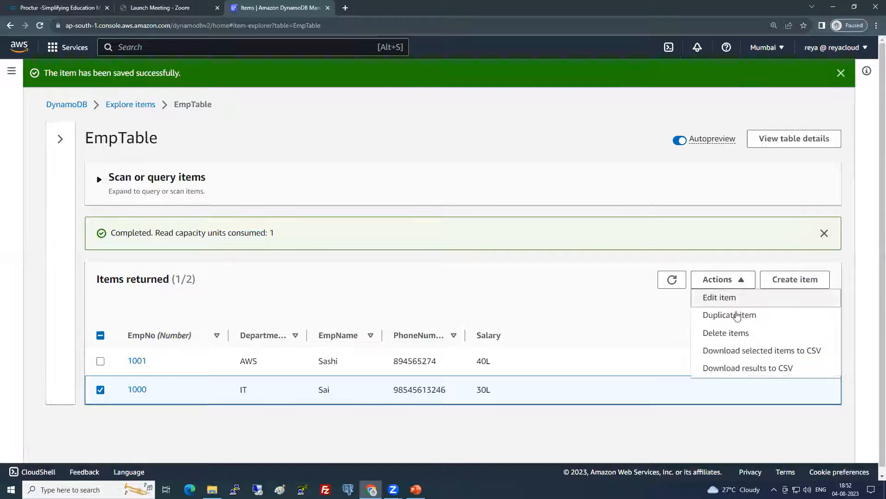
click(732, 315)
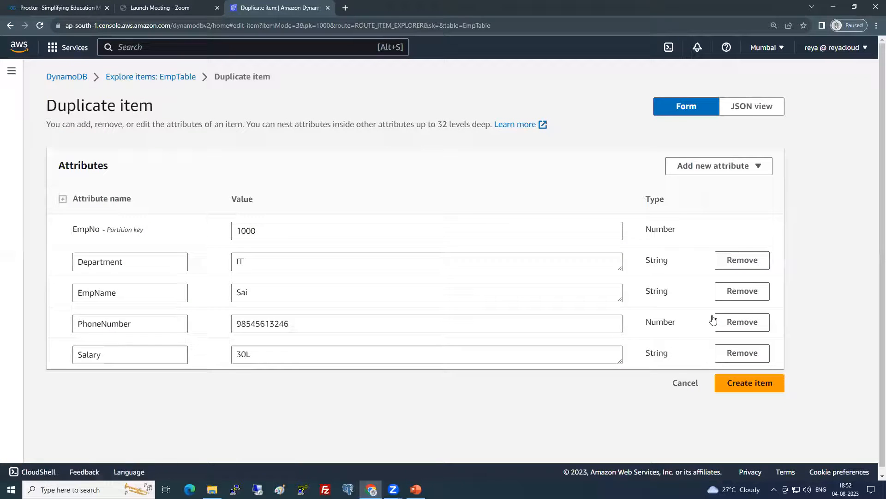
drag(256, 231, 251, 231)
text(2)
double_click(250, 264)
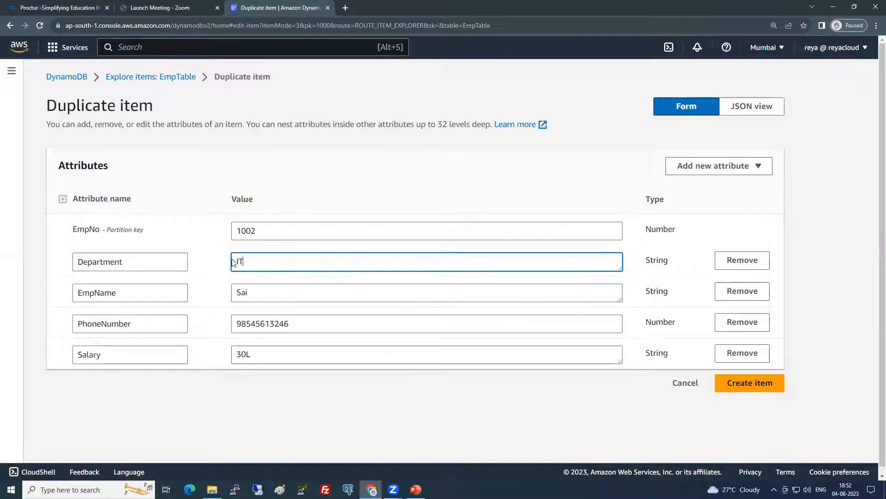
text(AWS)
Enter a new employee name and phone, set Salary to 50L, and view it as JSON
drag(258, 293, 227, 295)
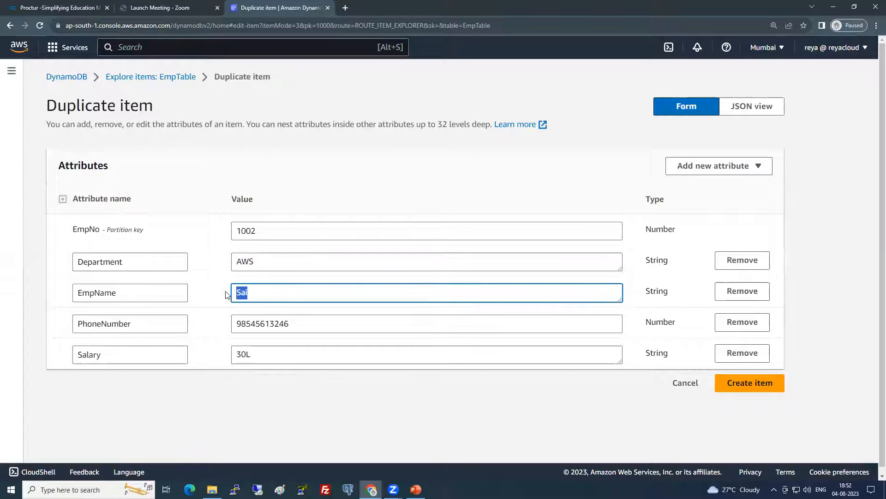
text(Shareef)
drag(297, 325, 222, 326)
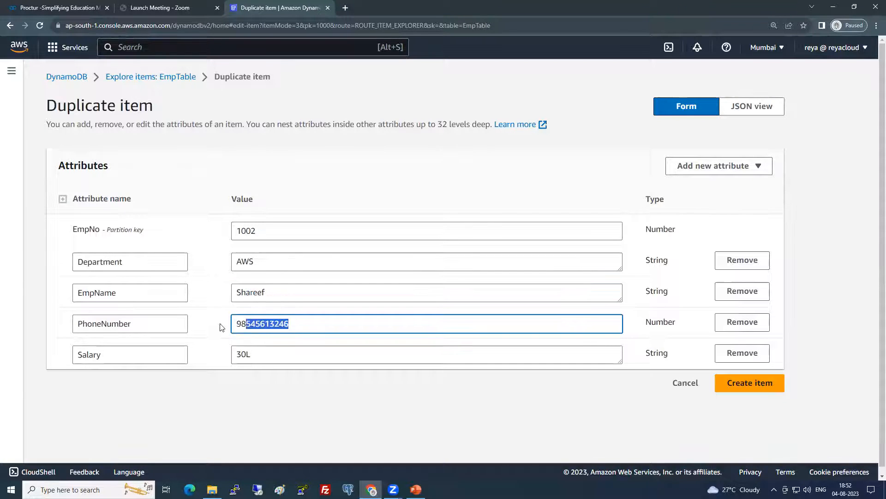
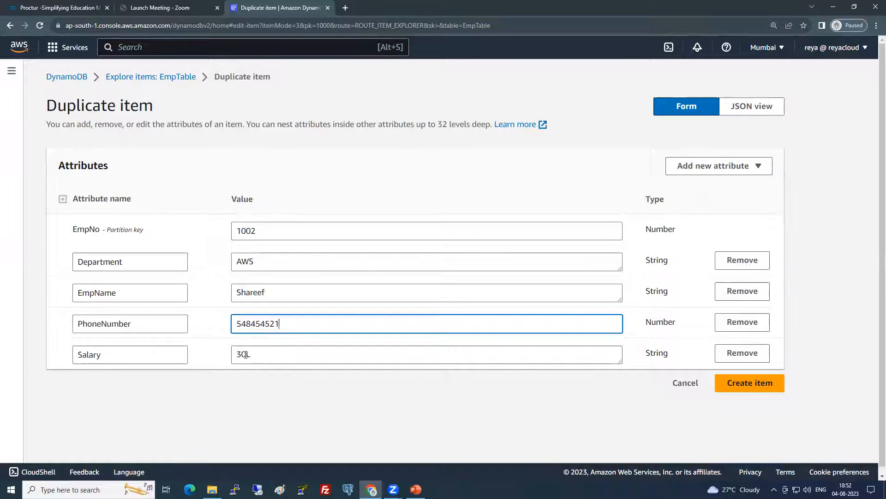
drag(241, 354, 235, 356)
text(5)
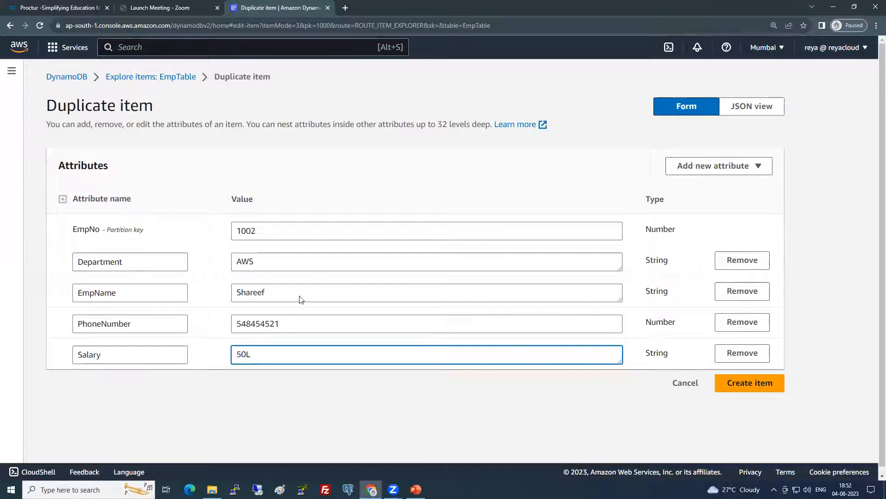
click(690, 110)
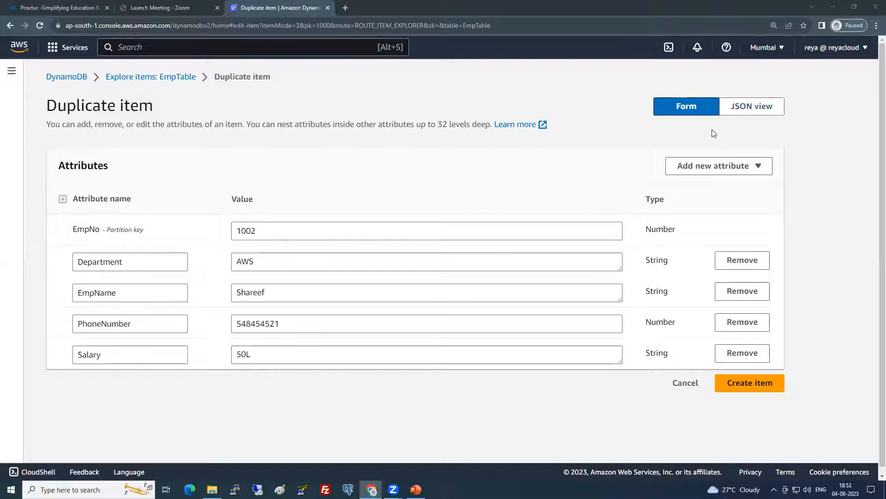
click(731, 112)
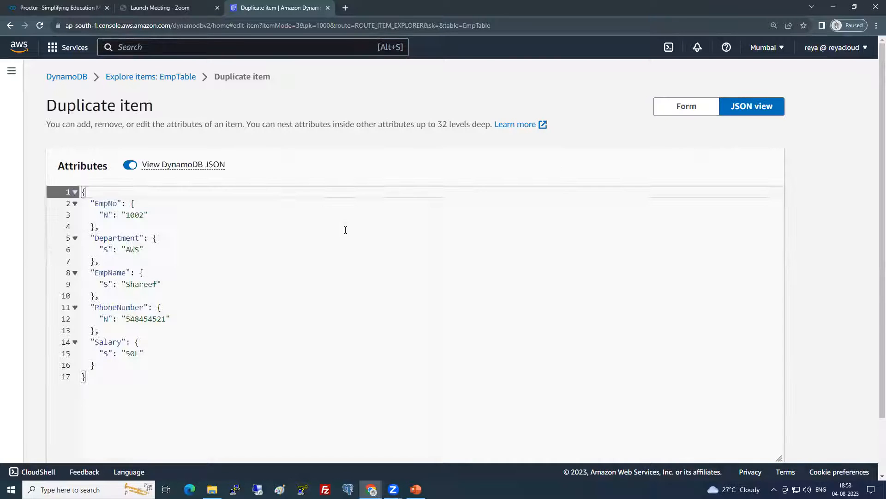
Look over item 1002's JSON, then switch the editor back to Form view
click(275, 307)
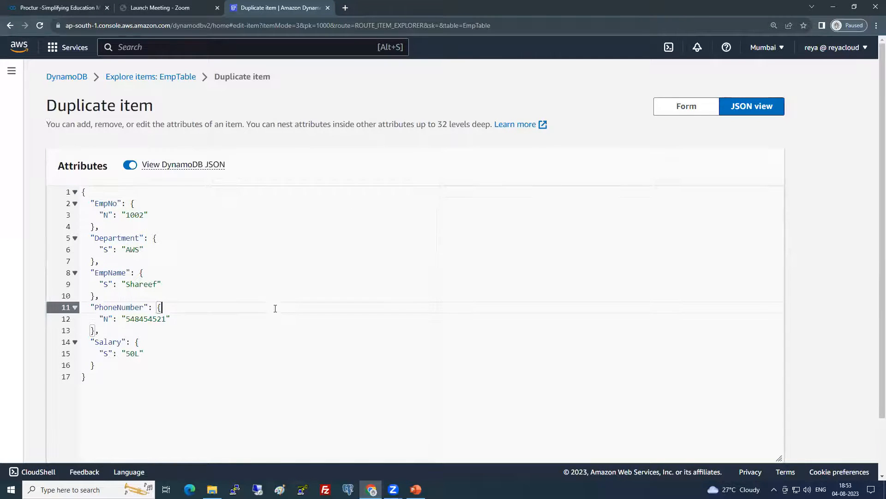
scroll(269, 305, down, 1)
drag(206, 350, 81, 145)
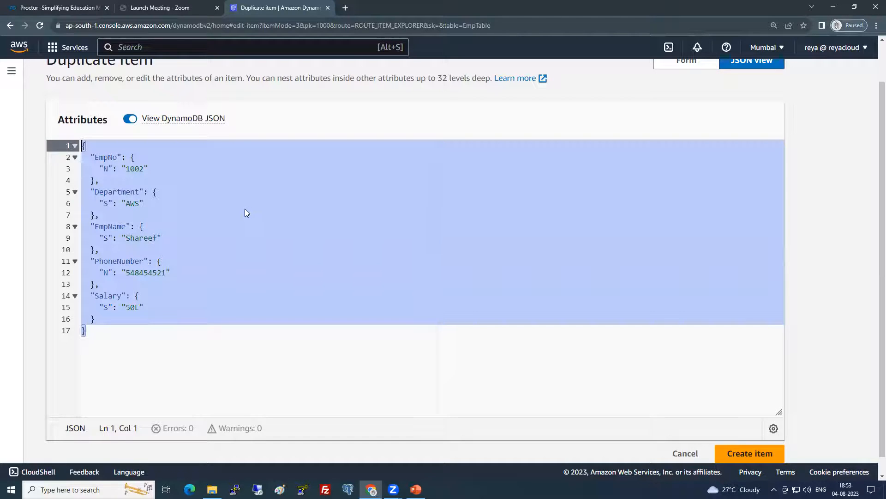
click(143, 334)
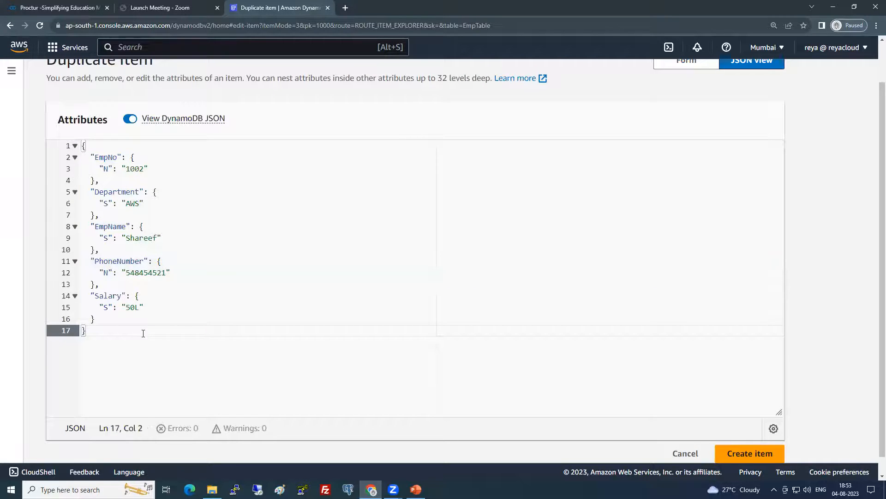
drag(148, 358, 83, 144)
click(235, 249)
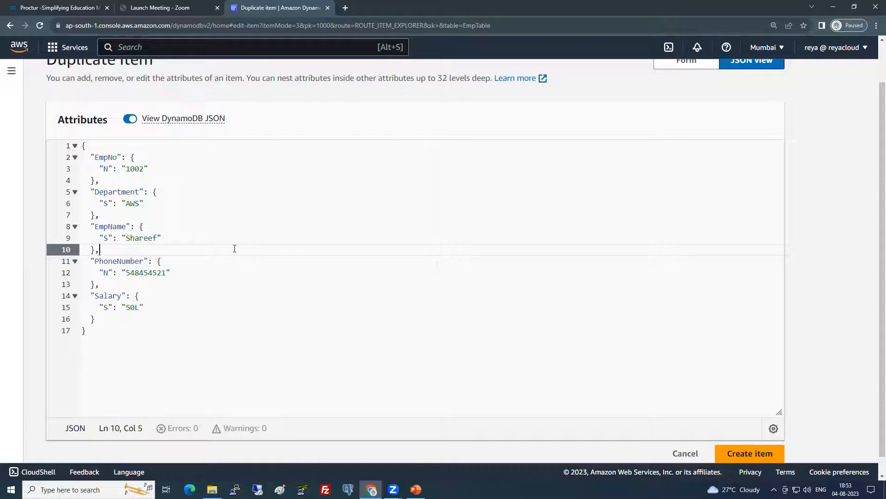
scroll(428, 244, up, 2)
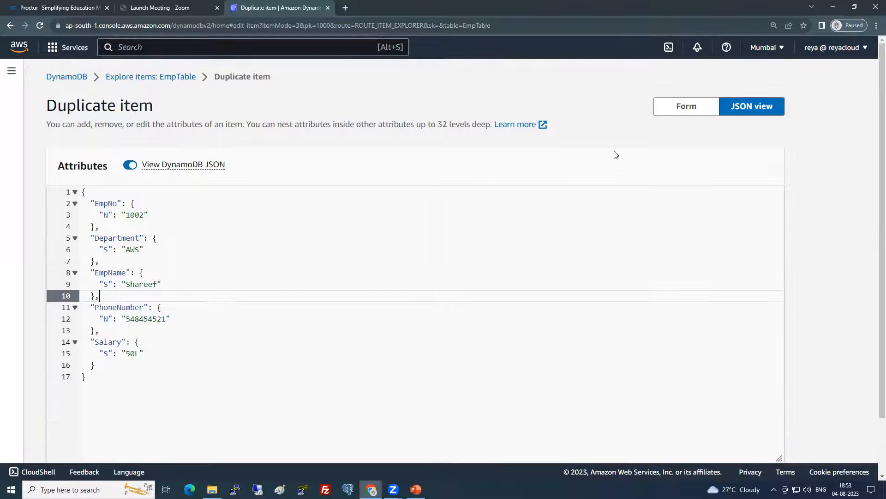
click(683, 107)
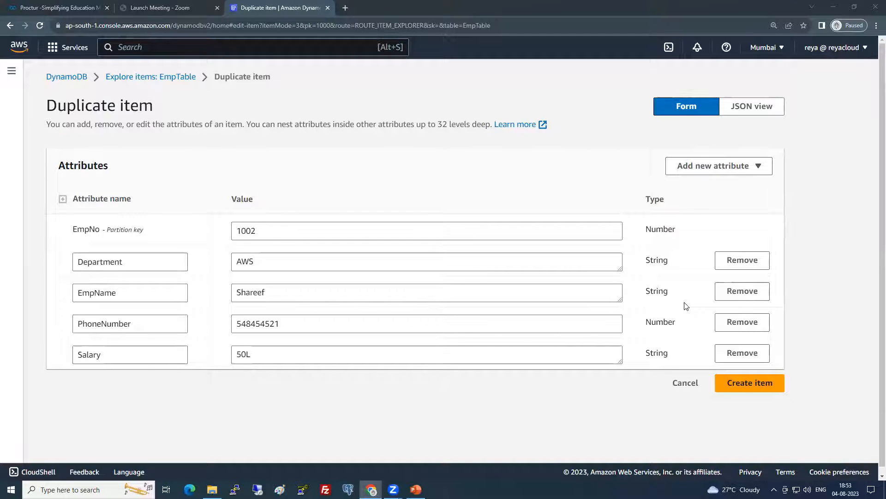
Create item 1002, deselect row 1000, and expand the Scan or query items panel
click(268, 234)
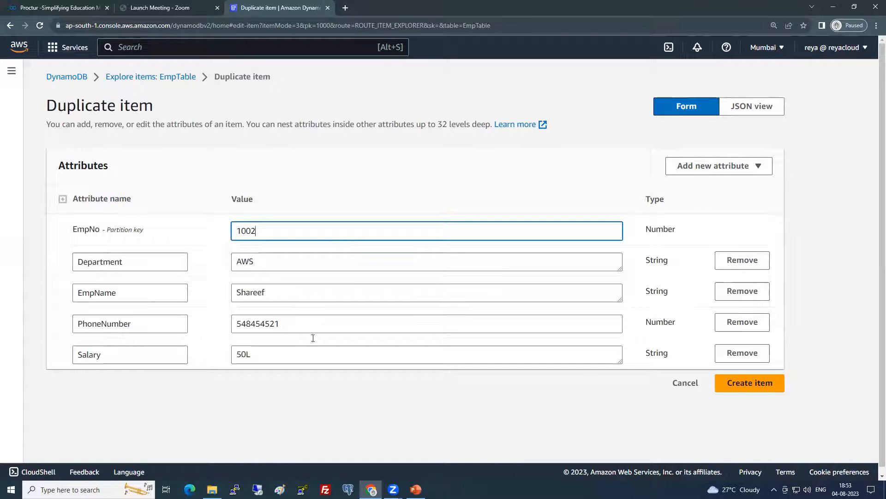
click(734, 386)
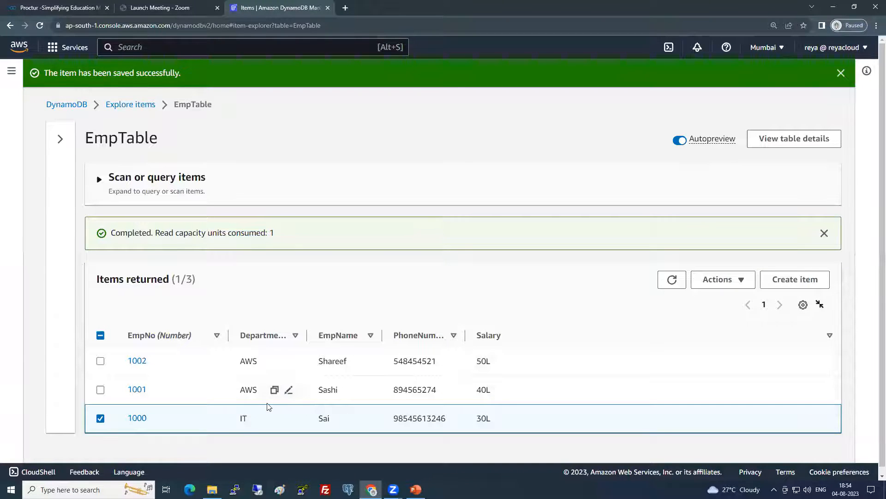
click(100, 419)
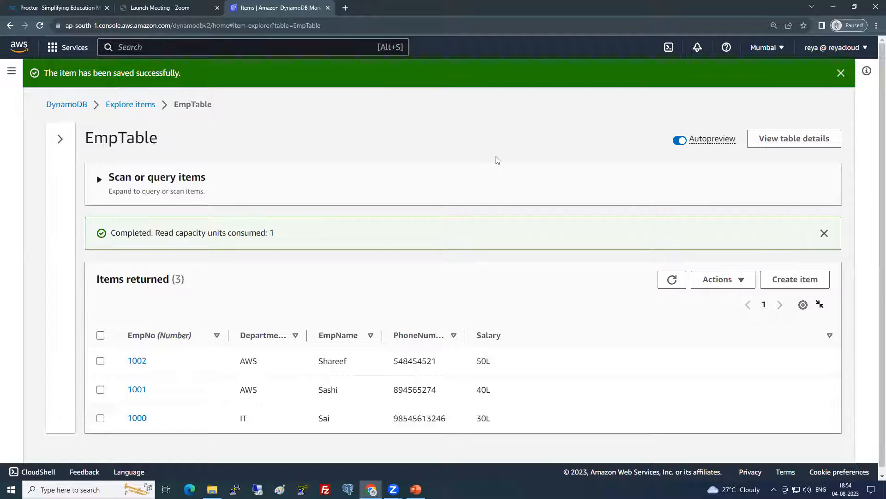
click(100, 182)
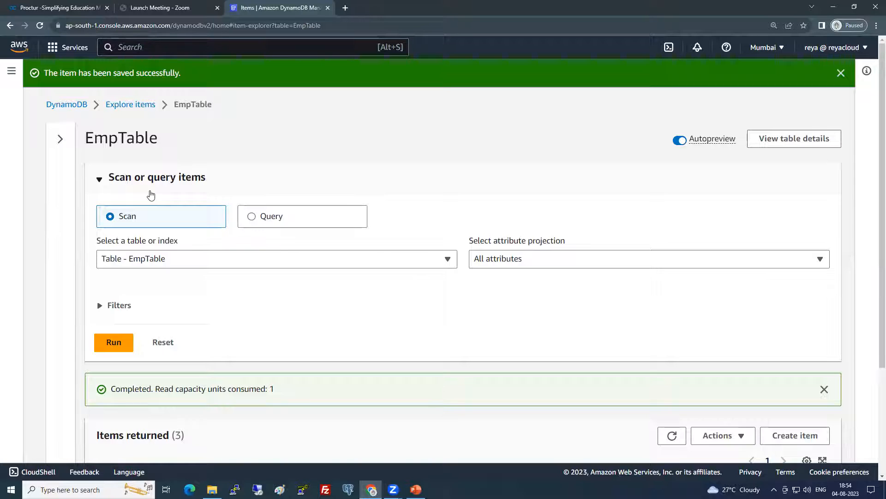
Rerun the scan of EmpTable and review the returned items
click(106, 343)
scroll(259, 348, down, 3)
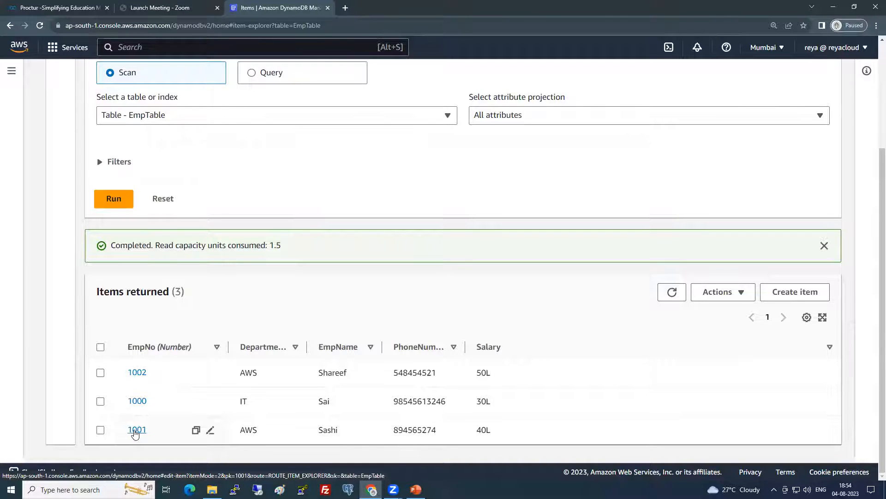
scroll(194, 314, up, 1)
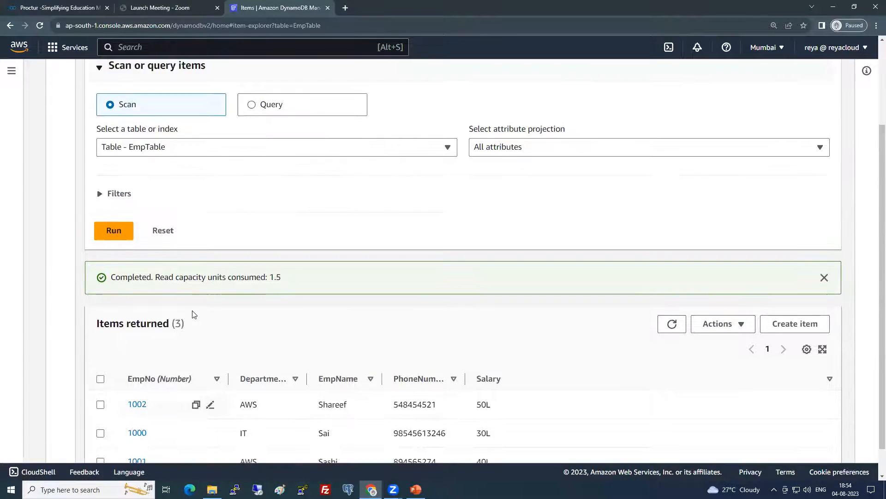
scroll(194, 314, up, 2)
Query EmpTable on partition key EmpNo 1000 and review the single returned item
click(257, 165)
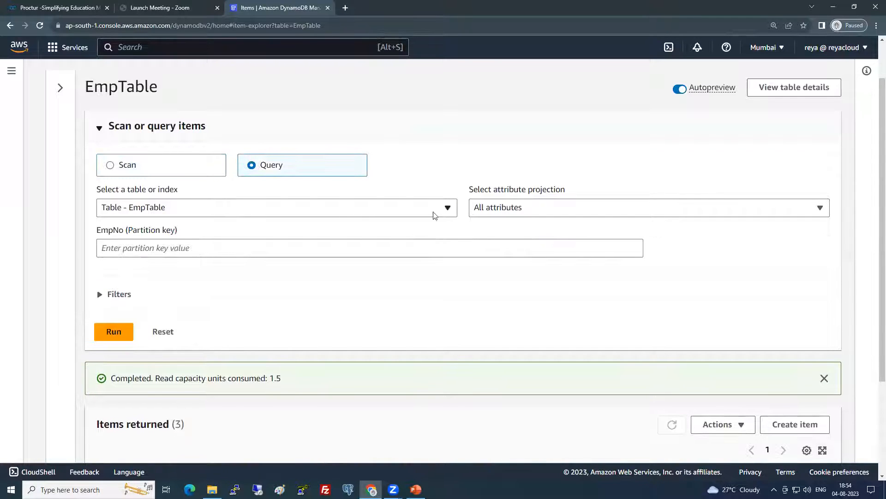
click(142, 248)
click(135, 208)
click(434, 211)
click(505, 208)
click(123, 248)
text(1000)
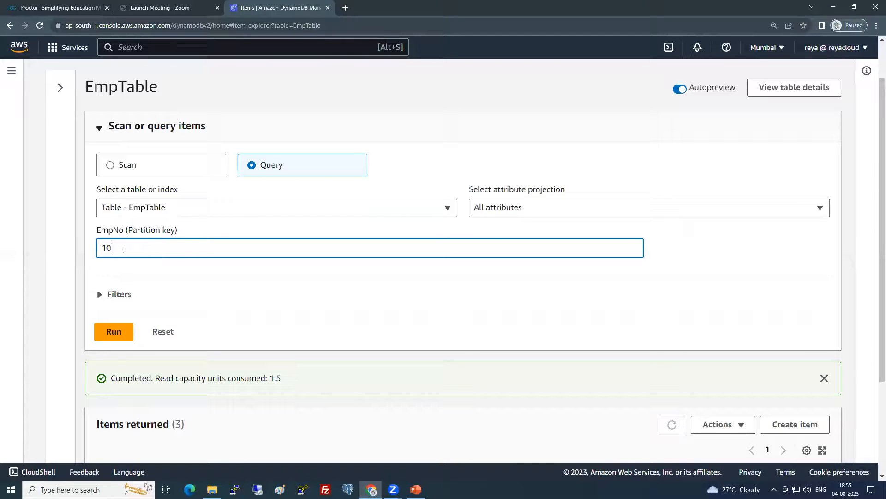
click(111, 335)
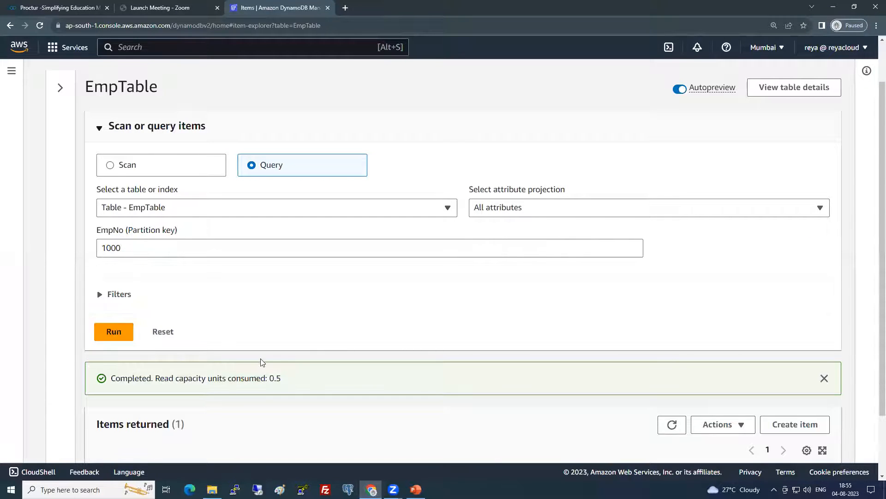
scroll(259, 360, down, 2)
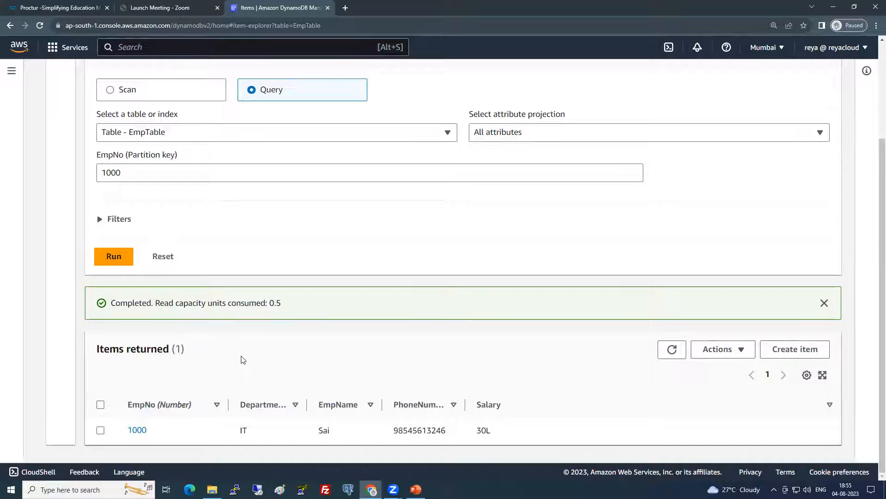
scroll(308, 253, up, 3)
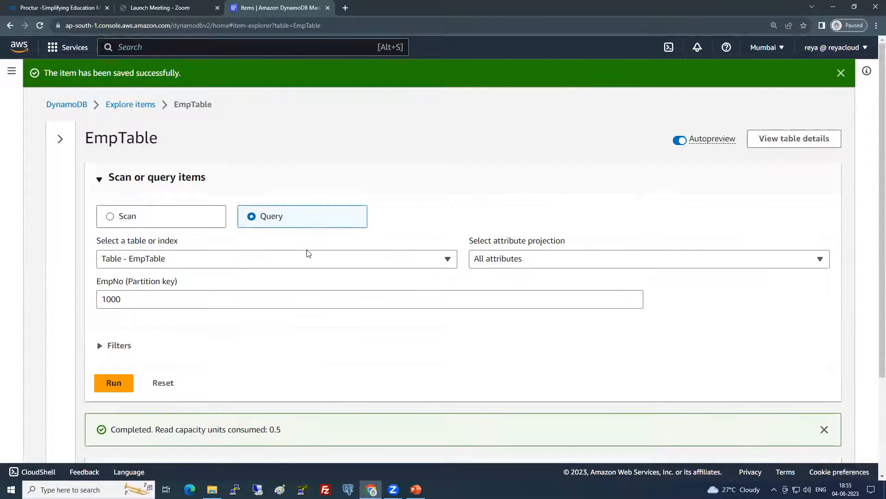
click(148, 107)
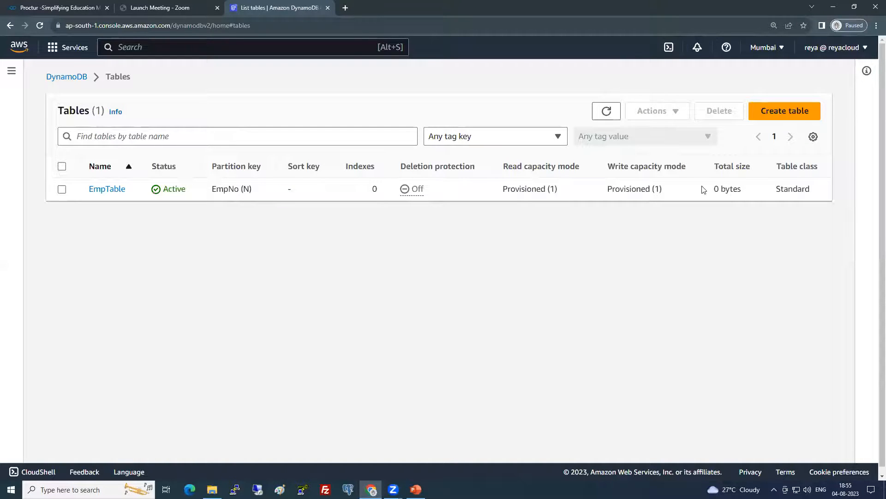
Tick EmpTable in the Tables list
click(62, 189)
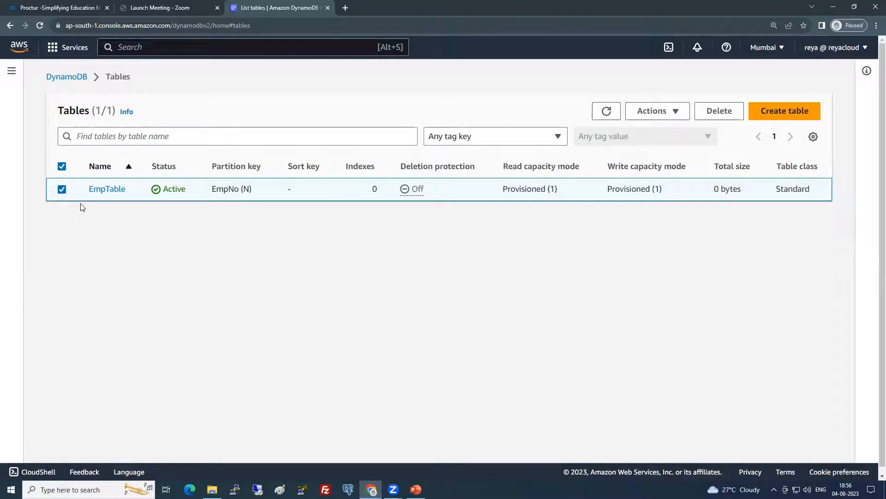
Start a new table named GameTable with partition key Gamer and sort key GameName
click(806, 114)
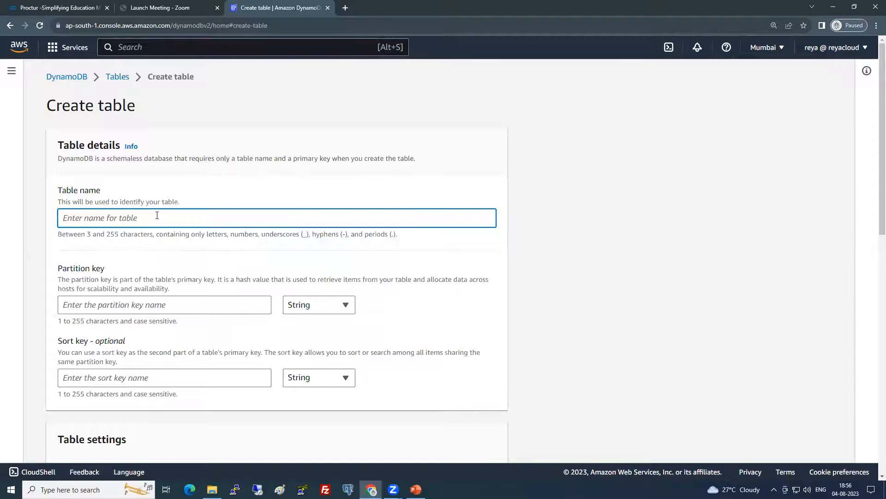
text(GameTable)
click(133, 306)
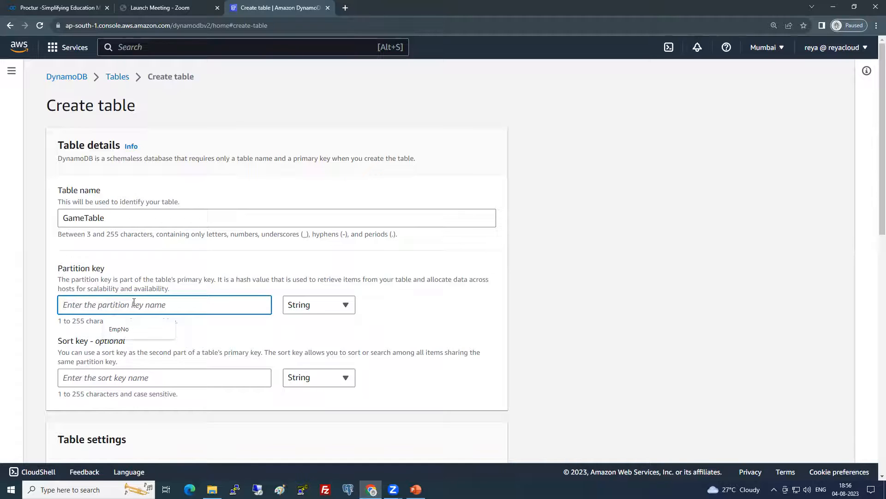
text(Gamer)
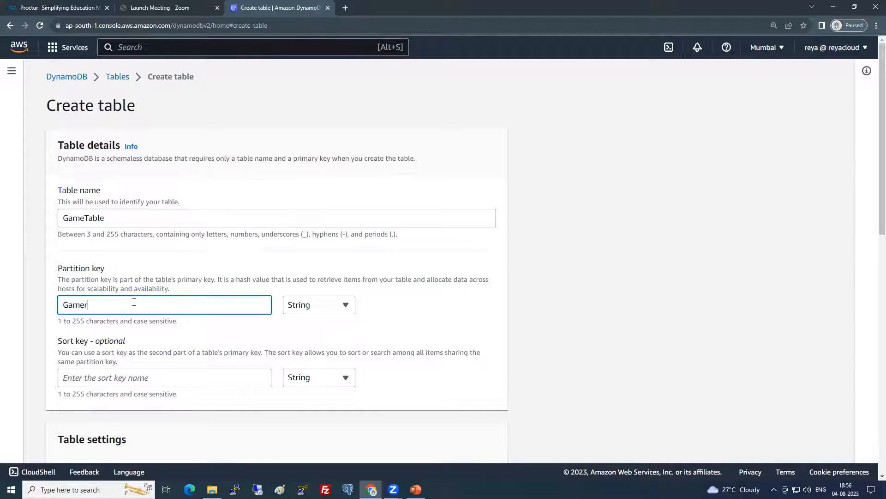
click(135, 373)
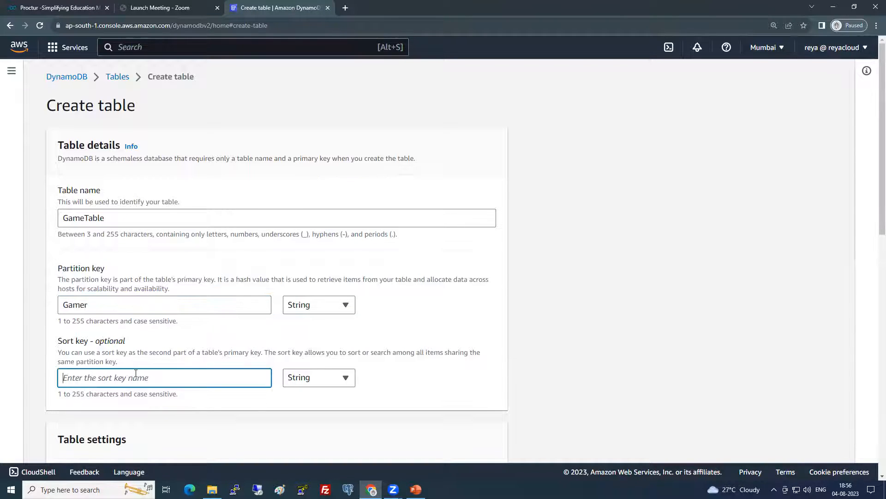
text(GameName)
Choose Customize settings and set read capacity to 1 unit with auto scaling off
scroll(193, 343, down, 4)
click(349, 297)
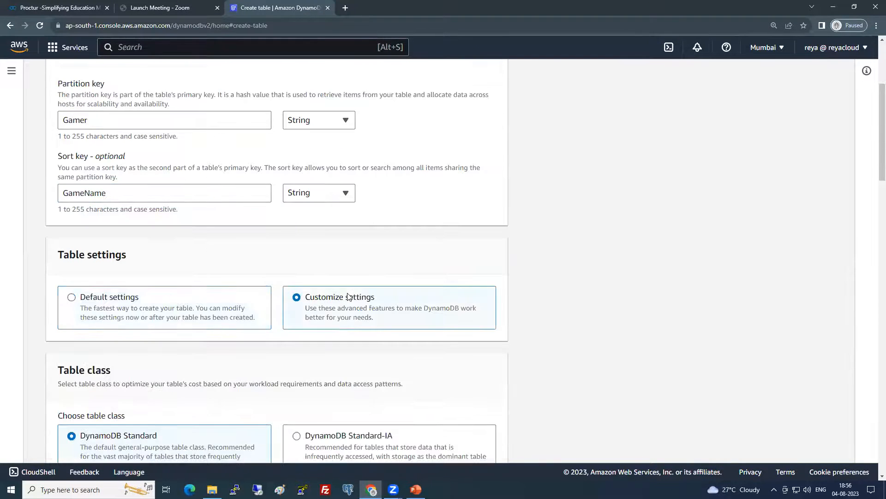
scroll(342, 300, down, 8)
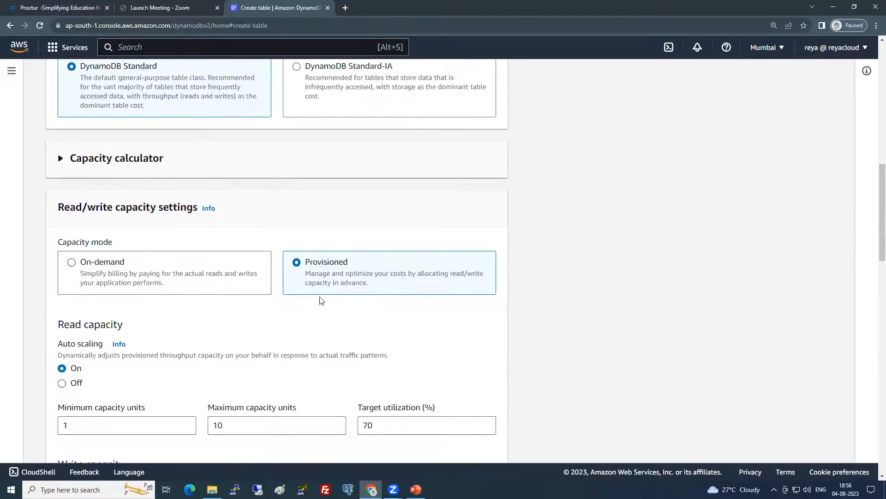
scroll(67, 323, down, 2)
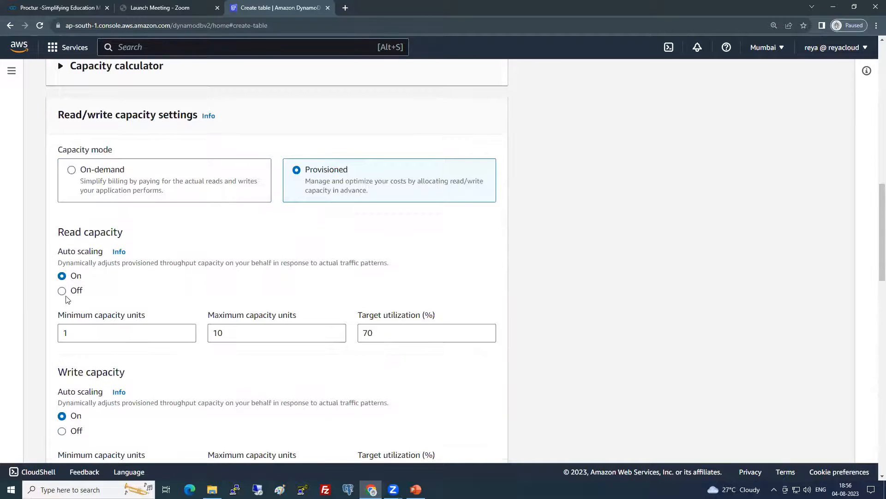
click(62, 290)
double_click(59, 332)
text(1)
Set write capacity to 1 unit with auto scaling off and create the table
scroll(62, 324, down, 3)
click(61, 292)
double_click(76, 333)
text(1)
scroll(194, 351, down, 6)
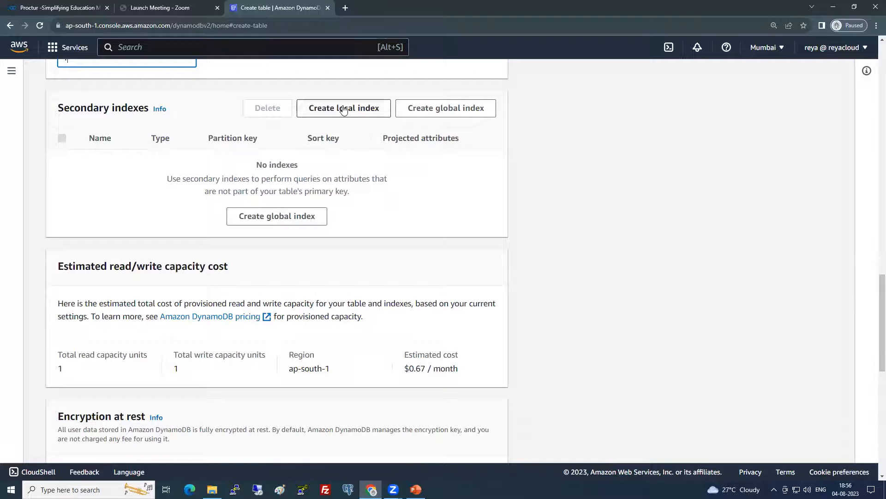
scroll(273, 286, down, 4)
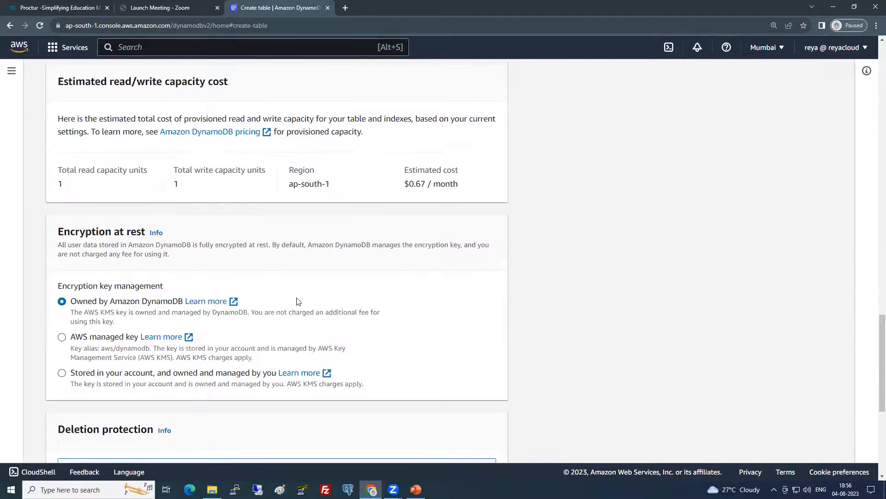
scroll(296, 301, down, 6)
click(467, 433)
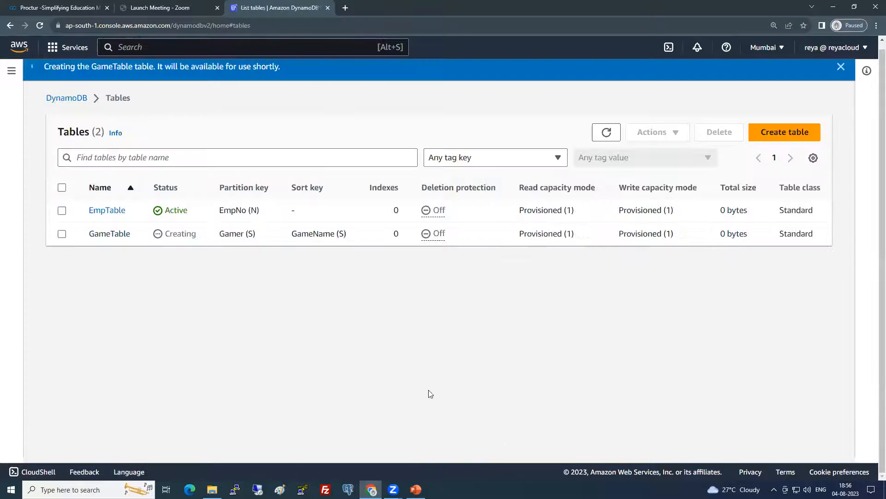
Refresh until GameTable is Active, then open its Create item form via Actions
click(600, 132)
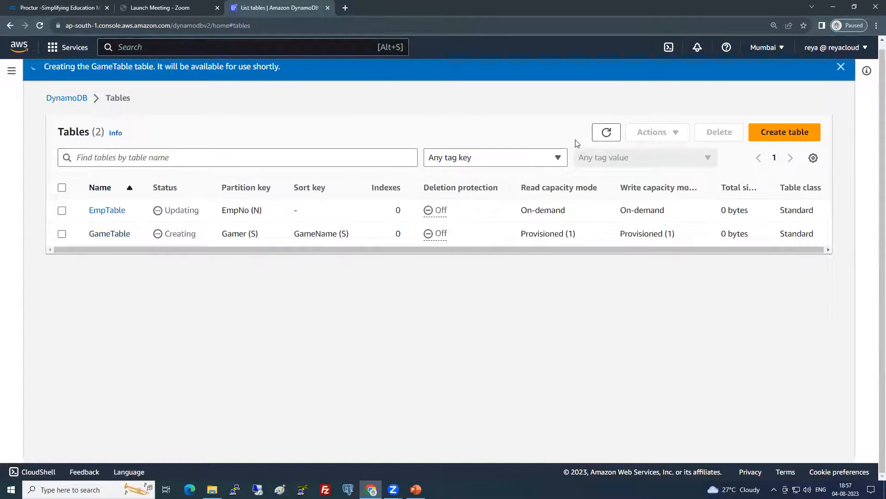
click(608, 134)
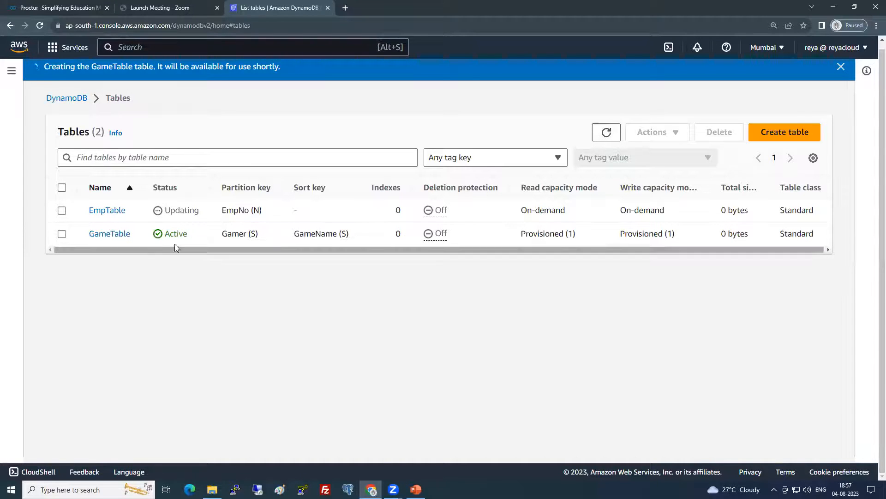
click(106, 235)
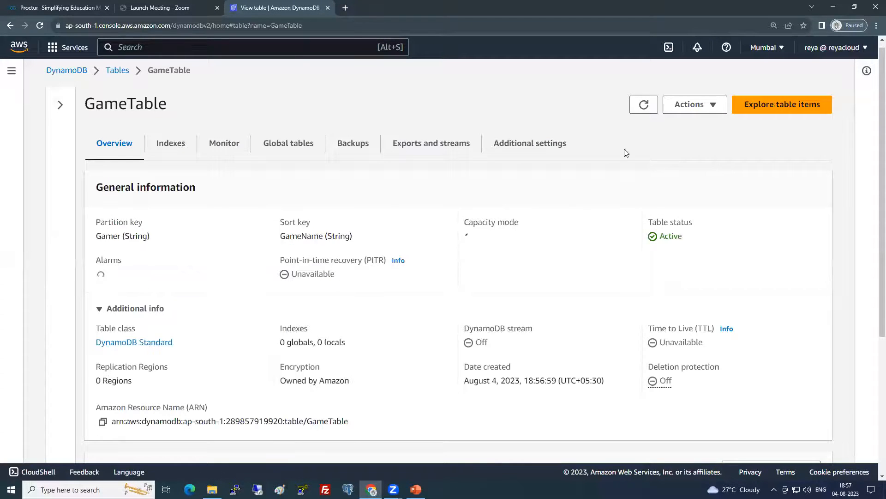
click(692, 104)
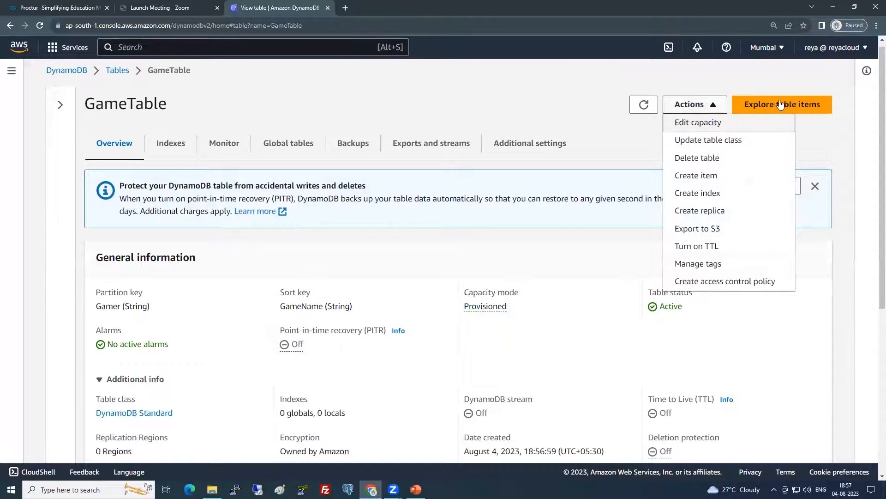
click(698, 176)
click(255, 216)
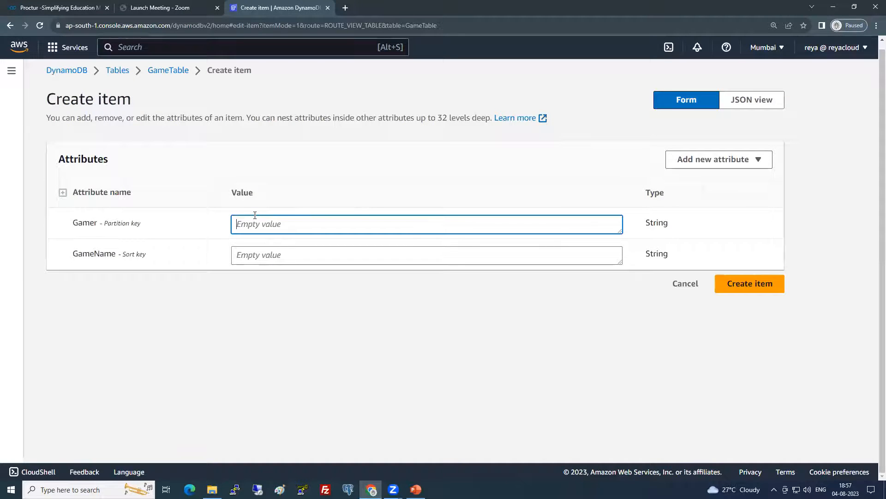
Enter the gamer's name as Gamer and PUBG as GameName
text(Shareef)
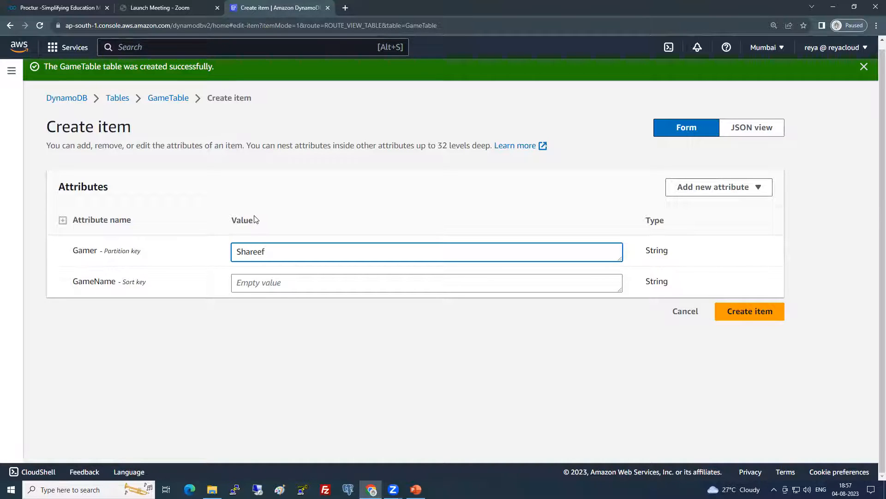
click(263, 287)
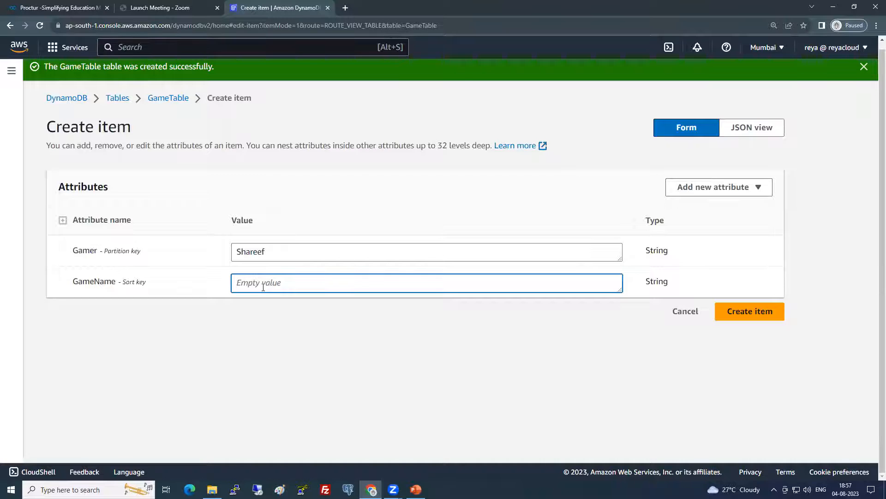
text(PUBG)
Add a String attribute GameStatus with value WON and create the item
click(752, 185)
click(731, 209)
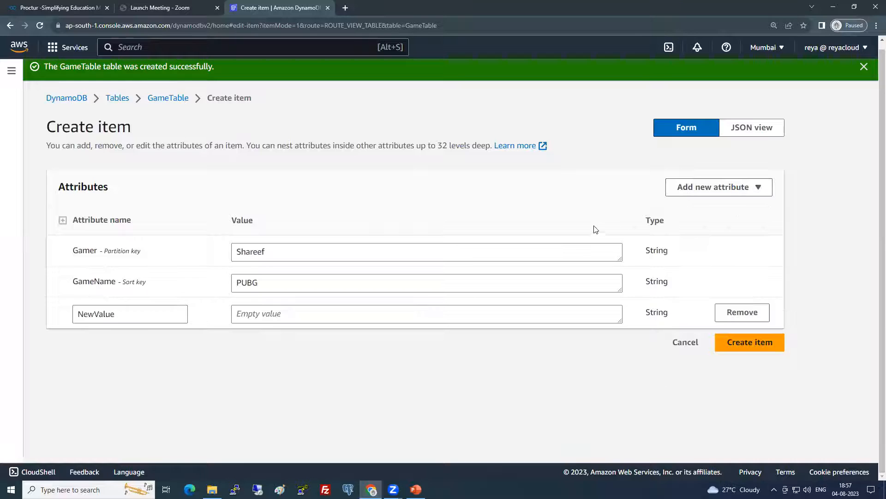
drag(184, 314, 49, 314)
text(GameStatus)
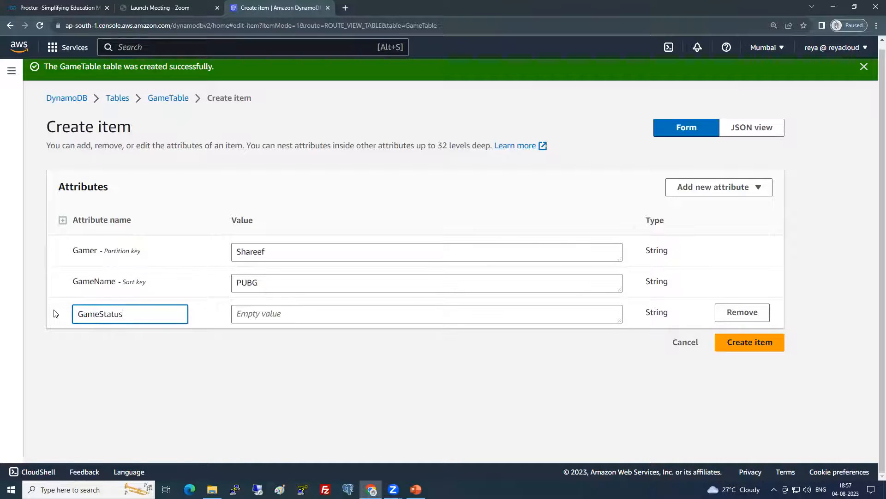
key(Tab)
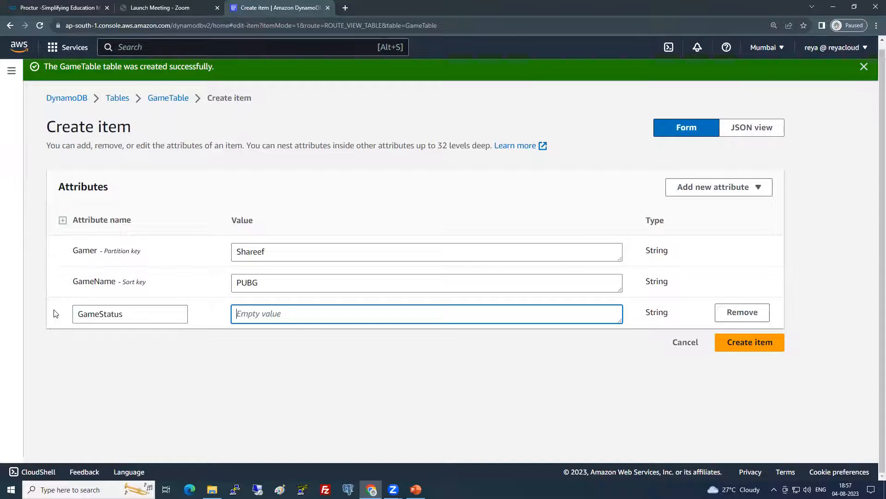
text(WON)
click(731, 345)
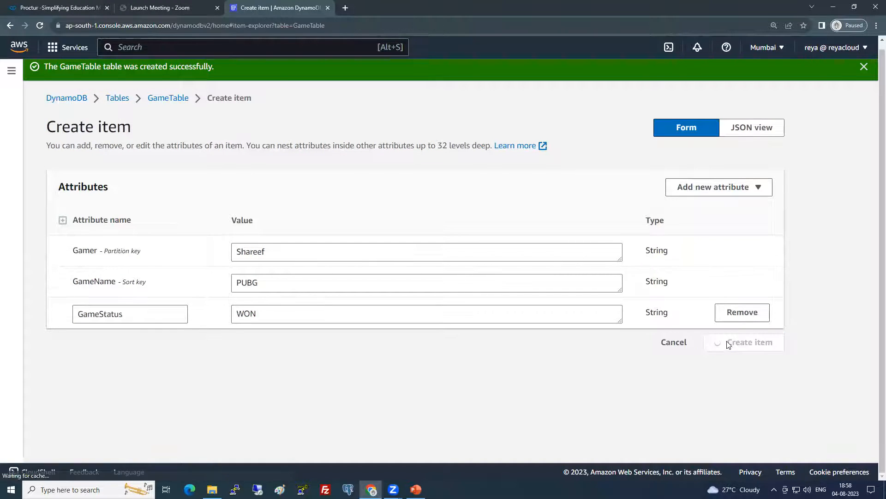
scroll(411, 302, down, 3)
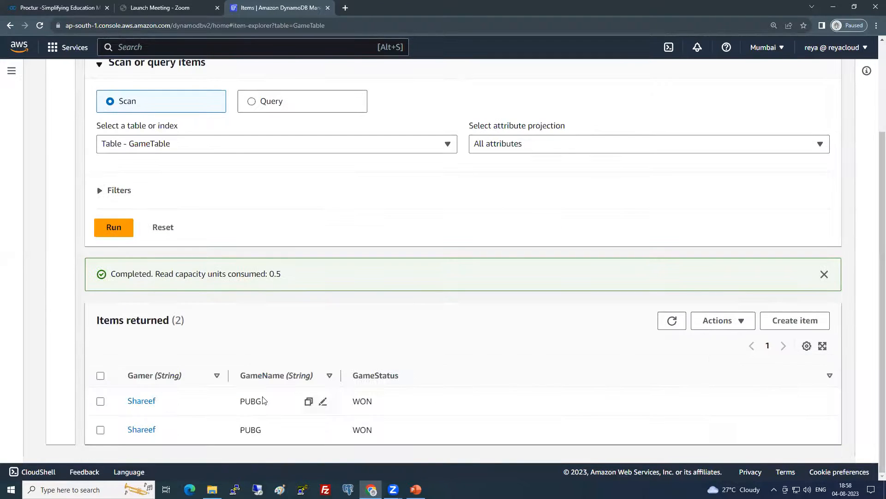
Delete both PUBG items from GameTable and refresh the now-empty scan
click(100, 429)
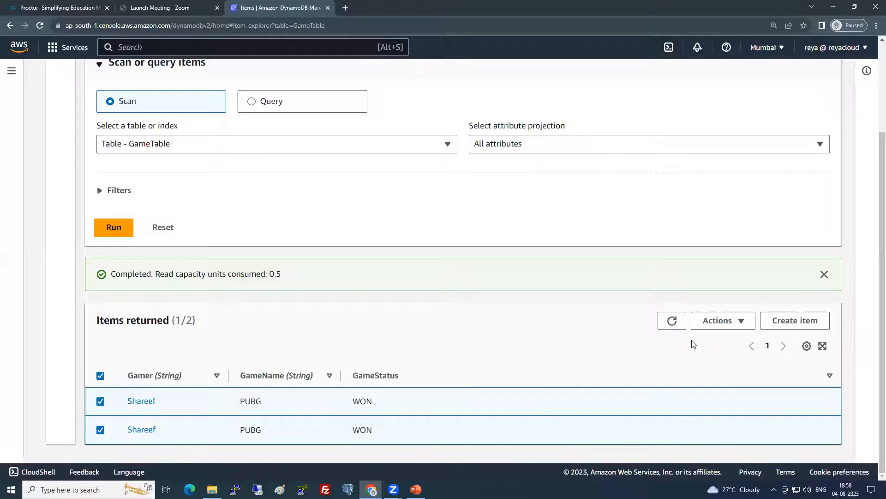
click(722, 323)
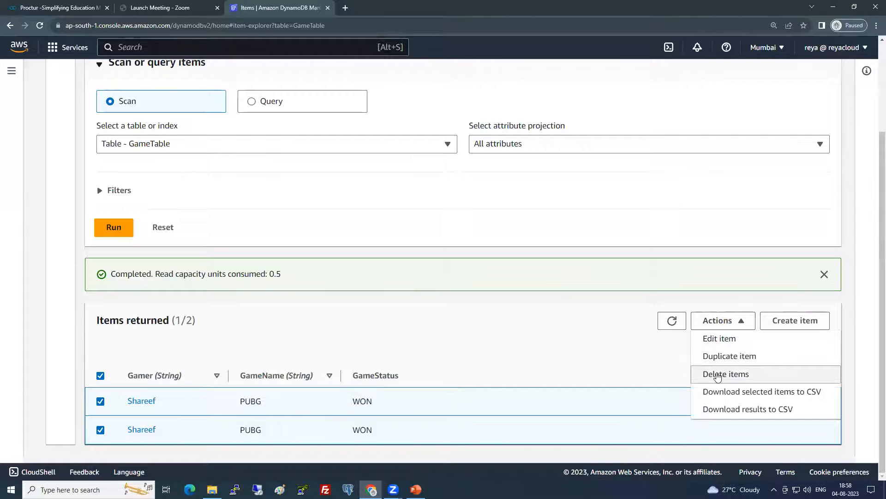
click(722, 374)
click(570, 313)
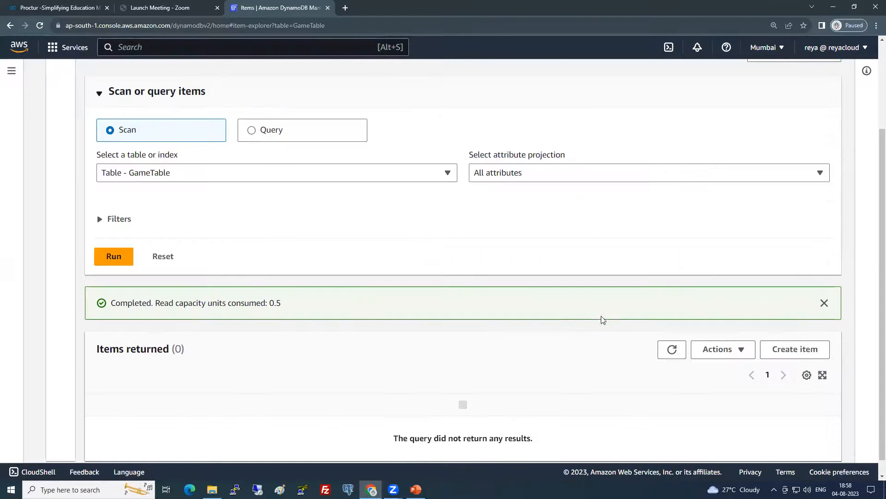
click(660, 335)
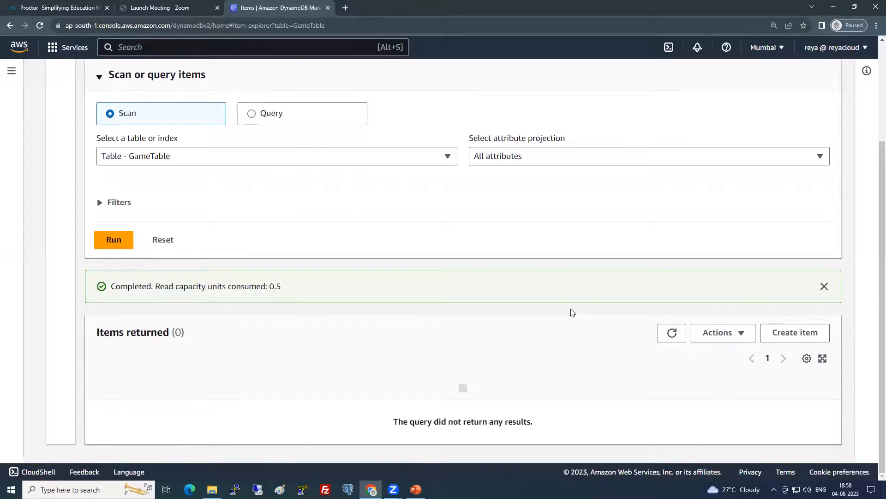
Dismiss the item-saved and items-deleted notifications and start a new GameTable item
scroll(570, 310, up, 3)
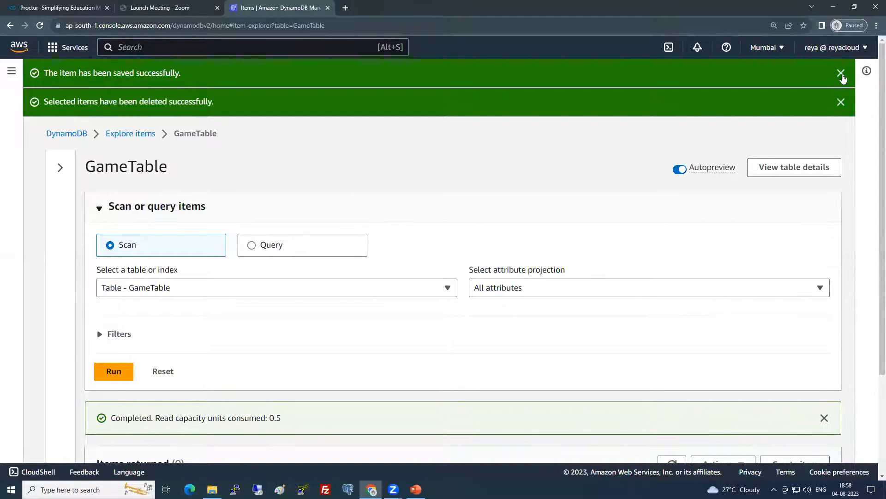
click(841, 73)
click(840, 73)
scroll(328, 322, down, 2)
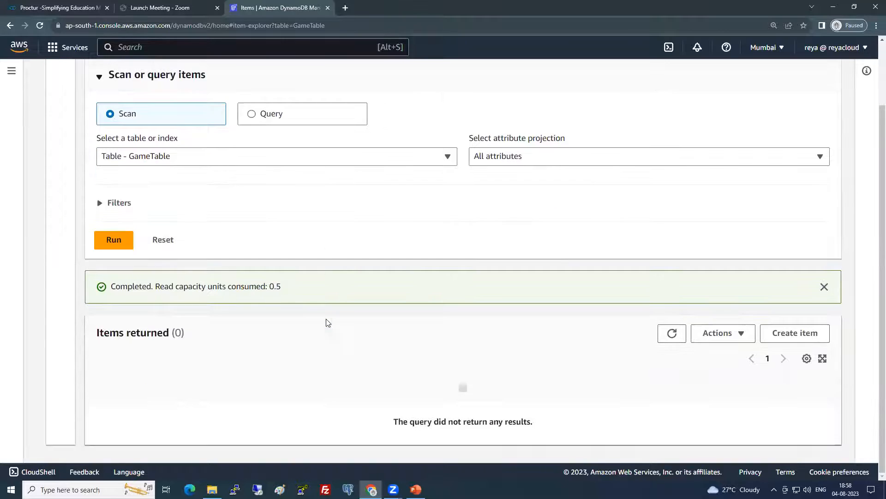
click(791, 333)
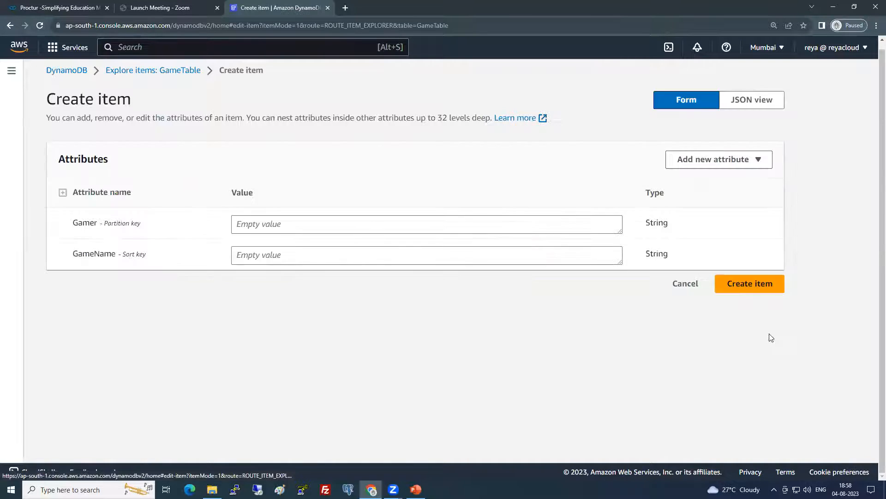
Create an item with the gamer's name, GameName PUBG and string attribute GameStatus WON
click(273, 220)
text(Shareef)
click(316, 265)
text(PUBG)
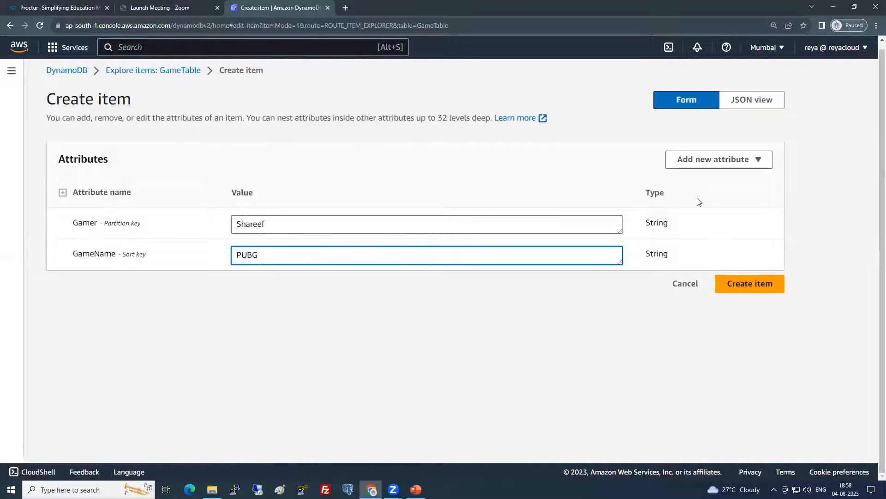
click(706, 160)
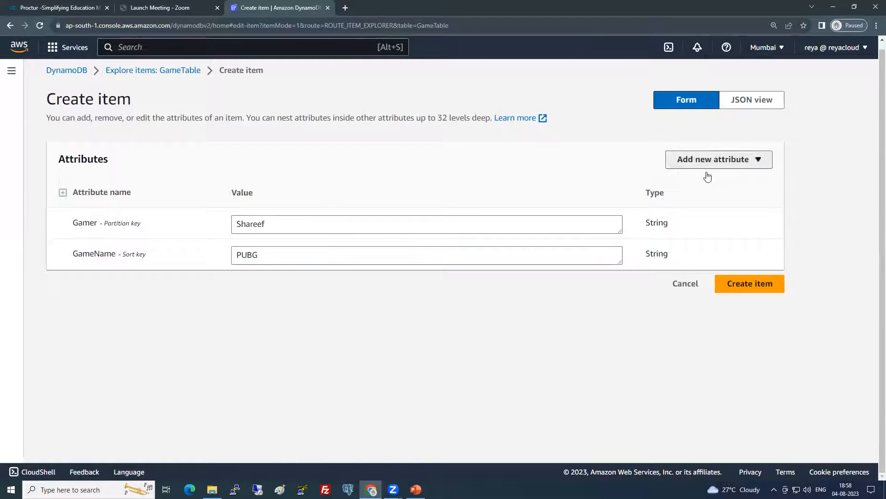
click(705, 179)
drag(160, 282, 73, 292)
text(GameStatus)
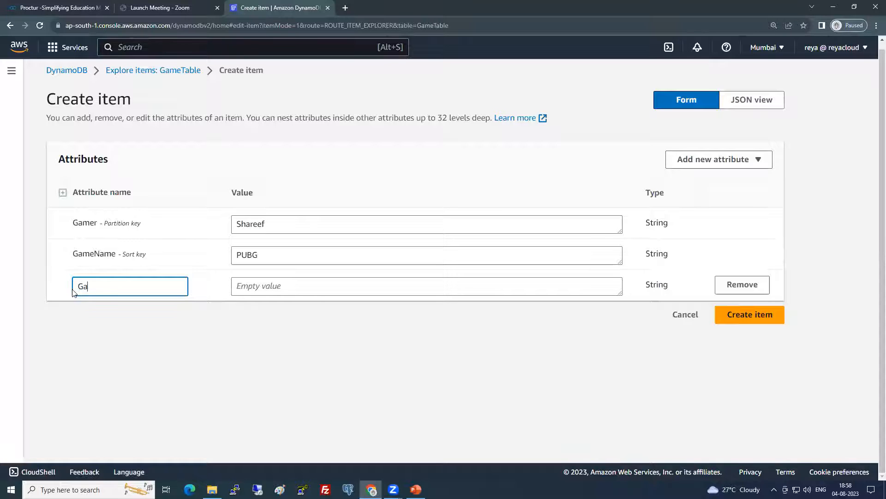
key(Tab)
text(WON)
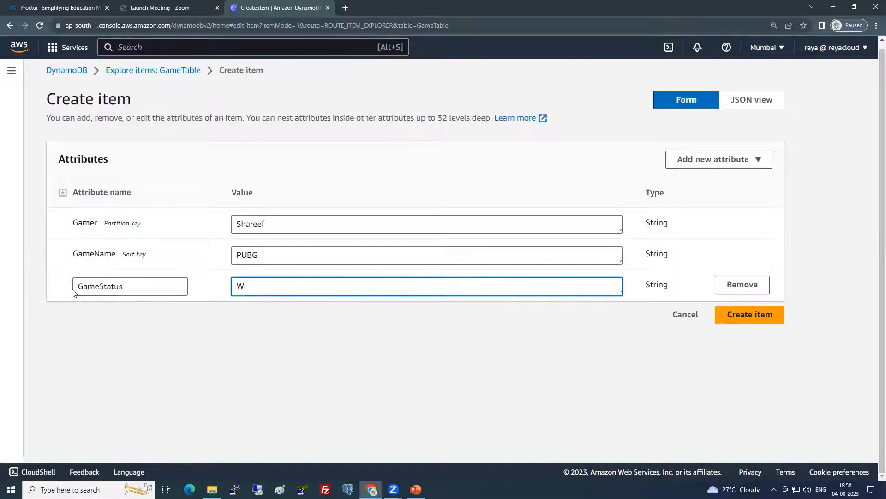
click(748, 311)
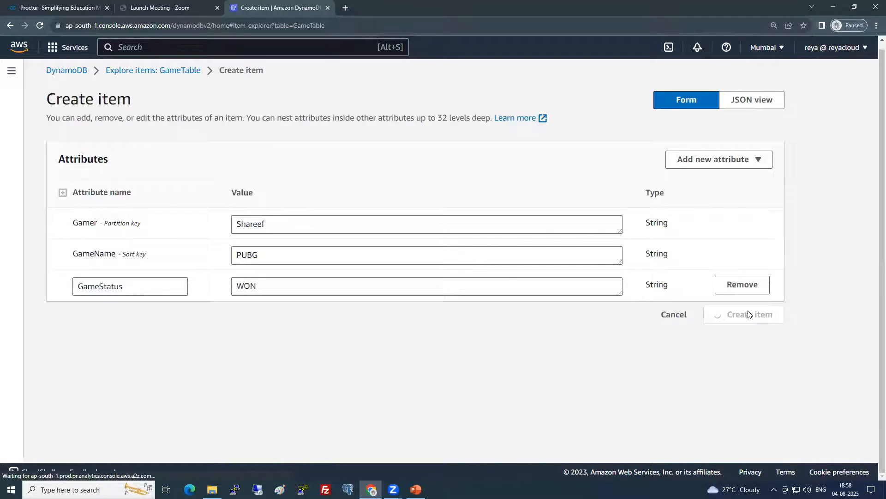
Scroll down to view the single returned item: PUBG with GameStatus WON
scroll(514, 272, down, 2)
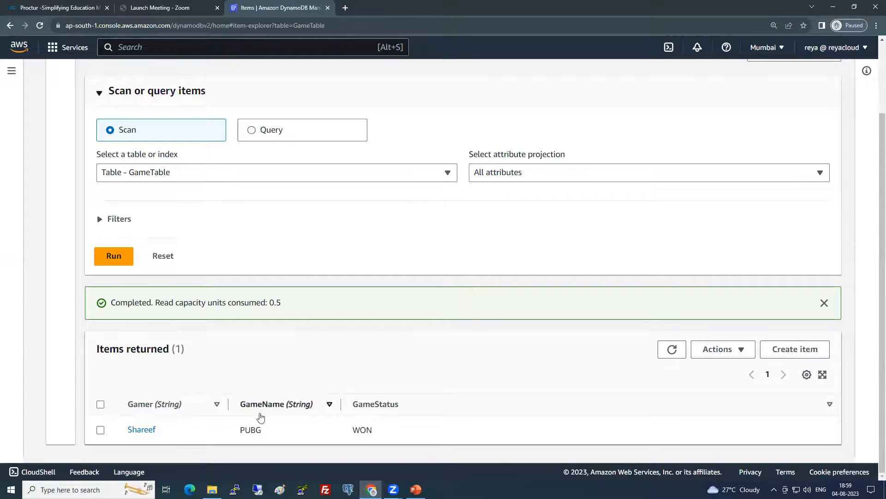
Duplicate the PUBG item, changing GameName to Tennis and GameStatus to LOST
click(100, 429)
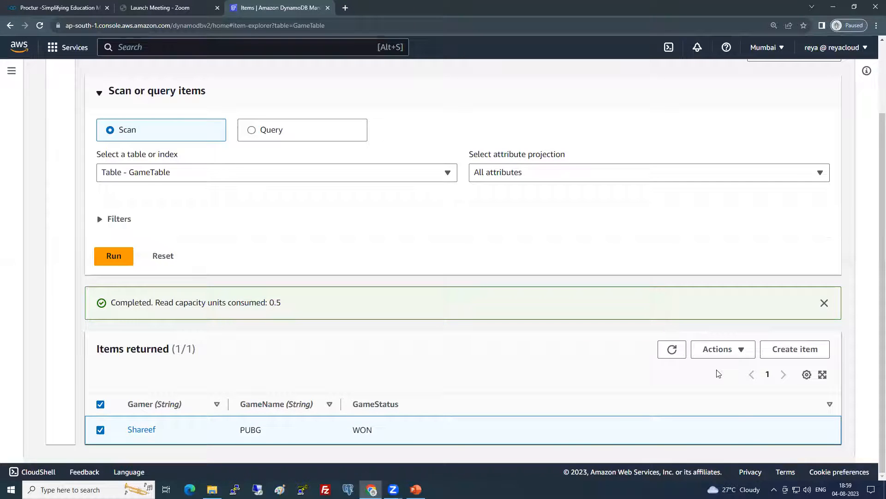
click(720, 349)
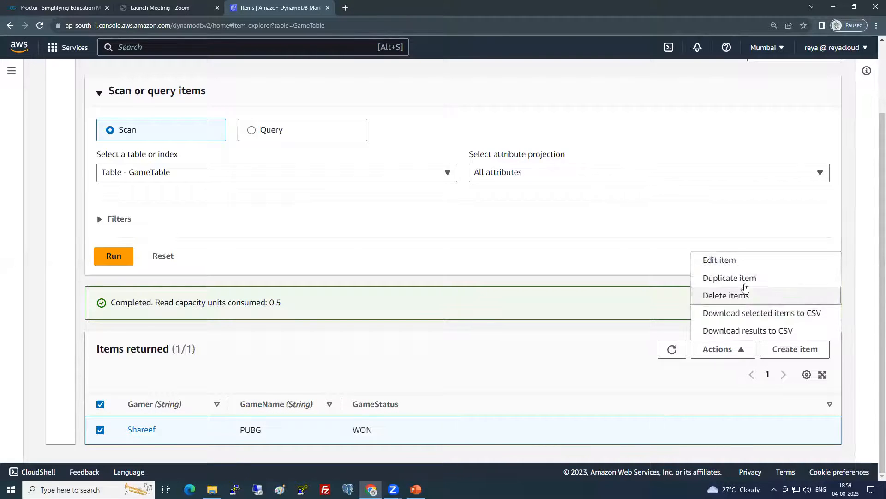
click(741, 278)
click(274, 223)
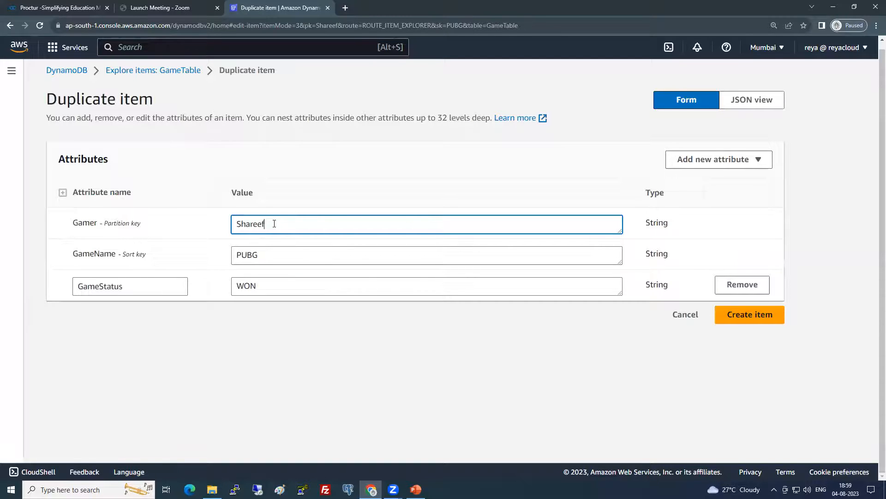
key(Tab)
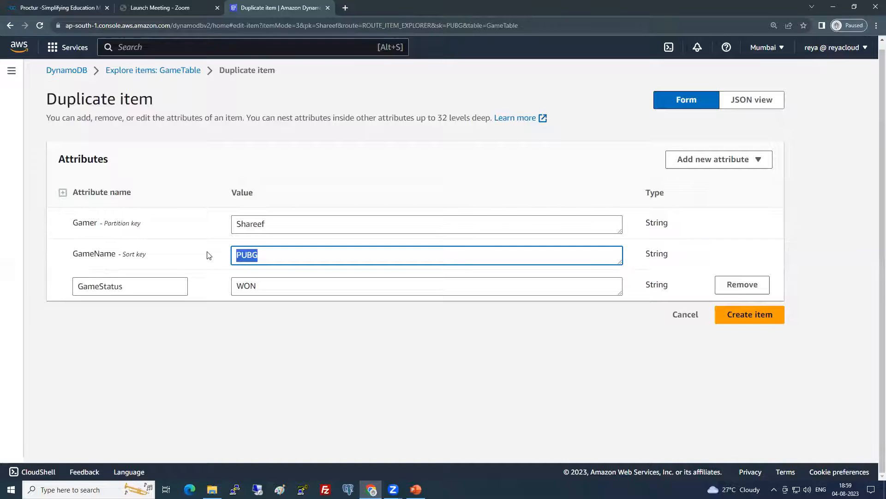
text(Tennis)
double_click(262, 285)
text(LOST)
click(240, 335)
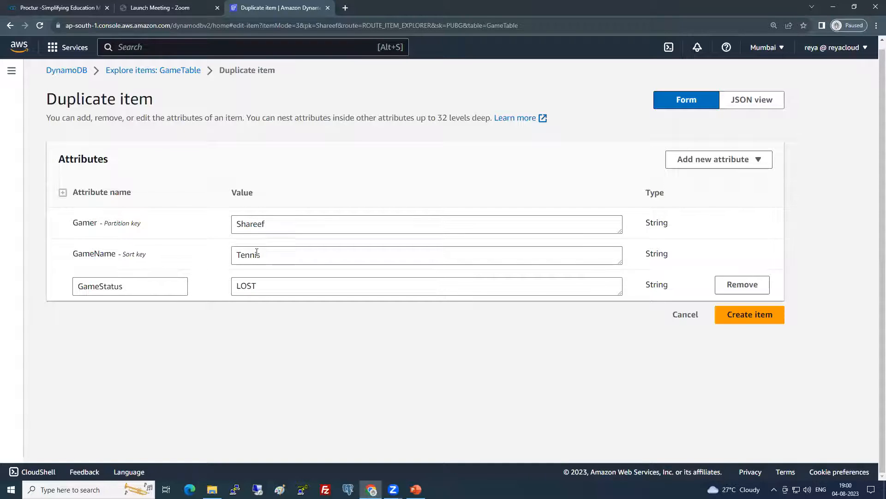
Set the copy's GameName back to PUBG and attempt to save it with the same key
drag(259, 255, 219, 258)
text(PUBG)
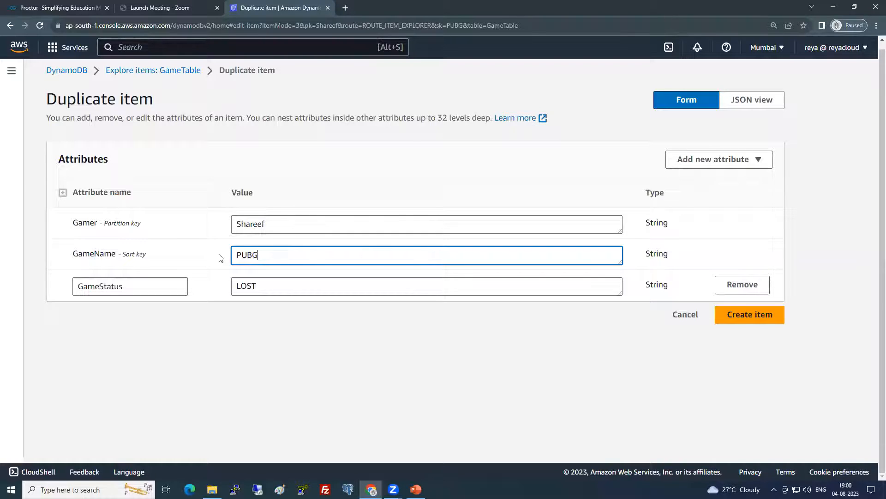
click(743, 319)
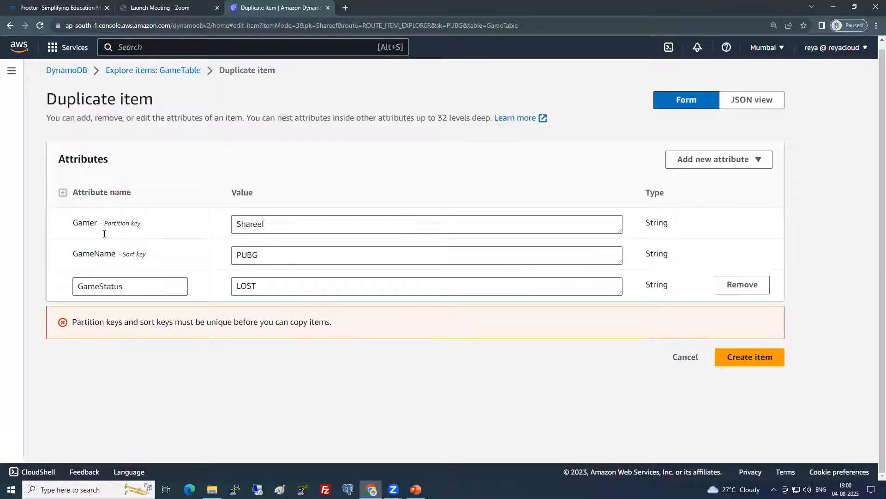
Highlight the Gamer and GameName keys, restore GameName Tennis, and save the new item
drag(72, 222, 139, 220)
drag(67, 252, 158, 253)
drag(283, 255, 197, 263)
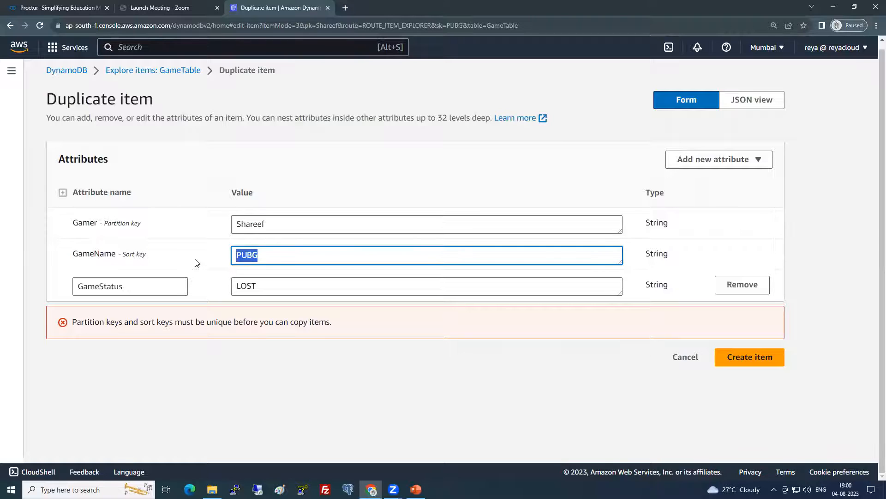
text(Tennis)
click(769, 358)
scroll(545, 334, down, 2)
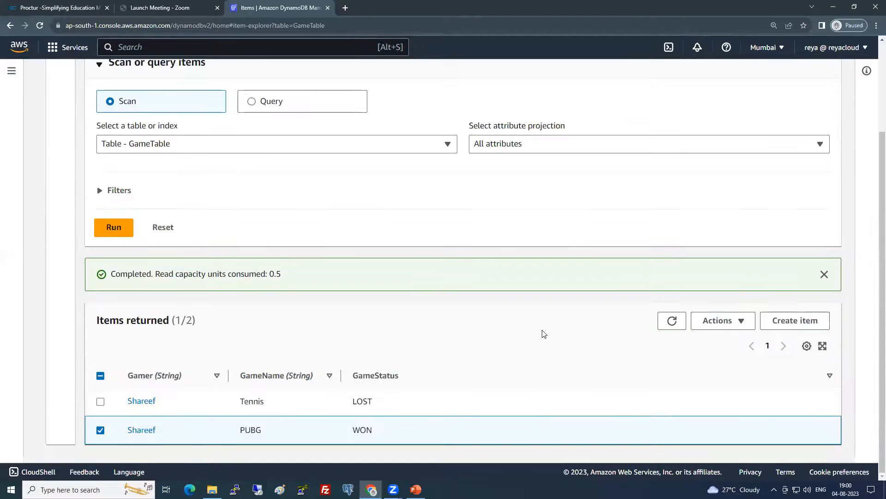
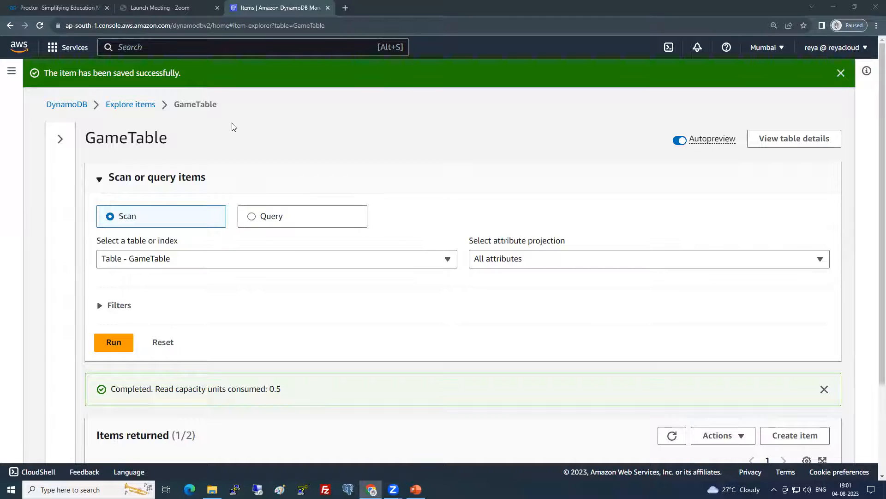
Select EmpTable and GameTable and delete both, typing 'confirm' to approve the deletion
click(145, 105)
click(62, 188)
click(62, 212)
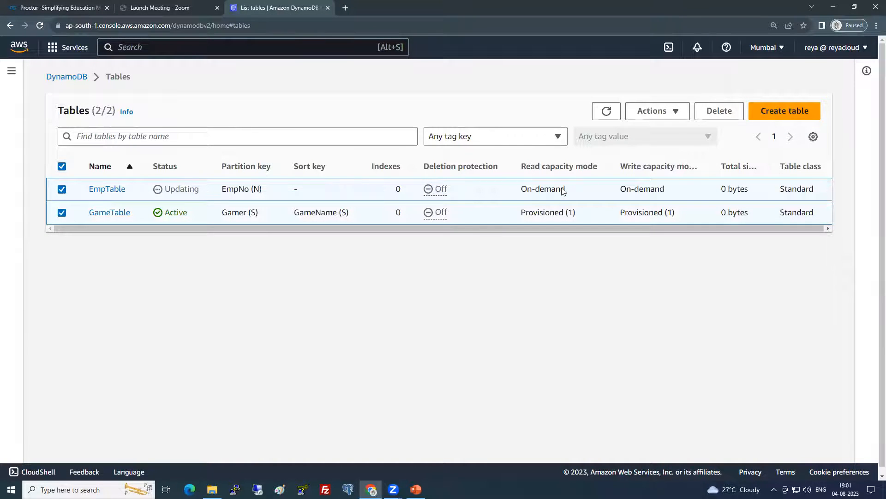
click(662, 113)
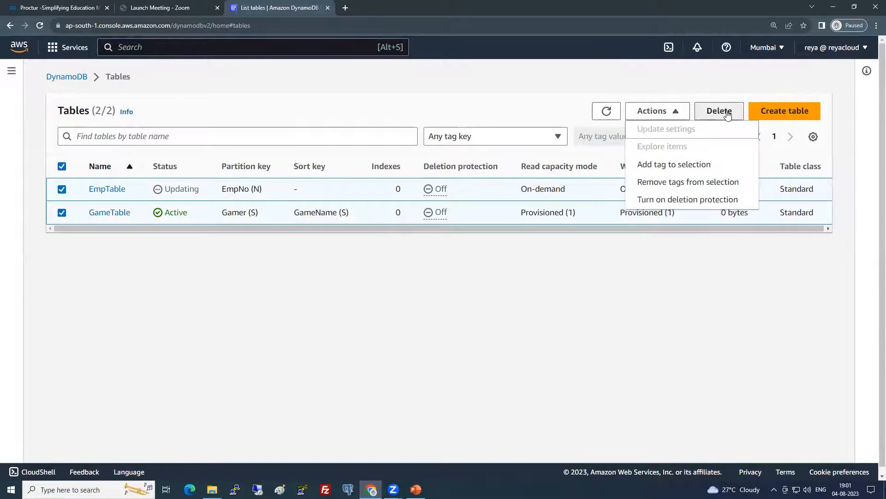
click(719, 110)
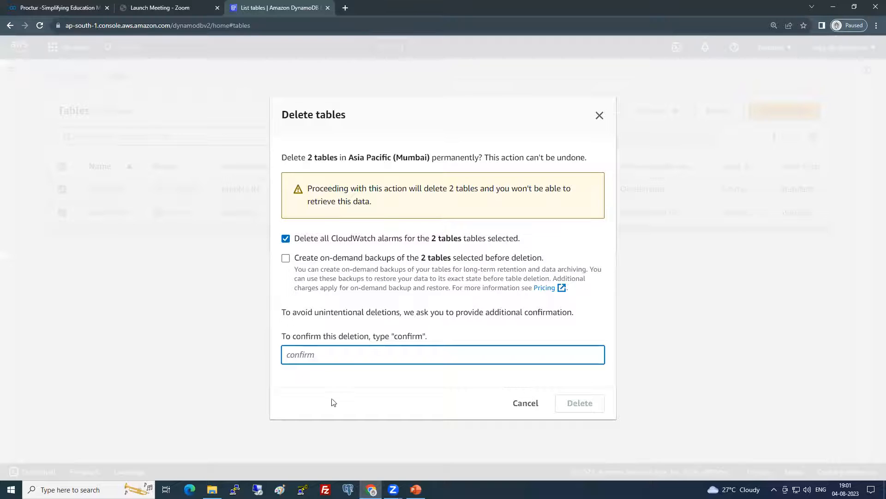
text(confimr)
key(BackSpace)
key(BackSpace)
text(rm)
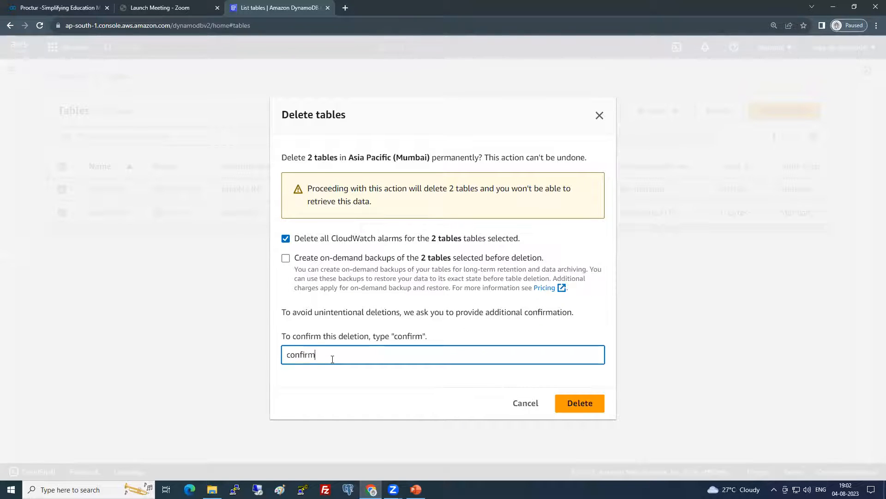
click(580, 403)
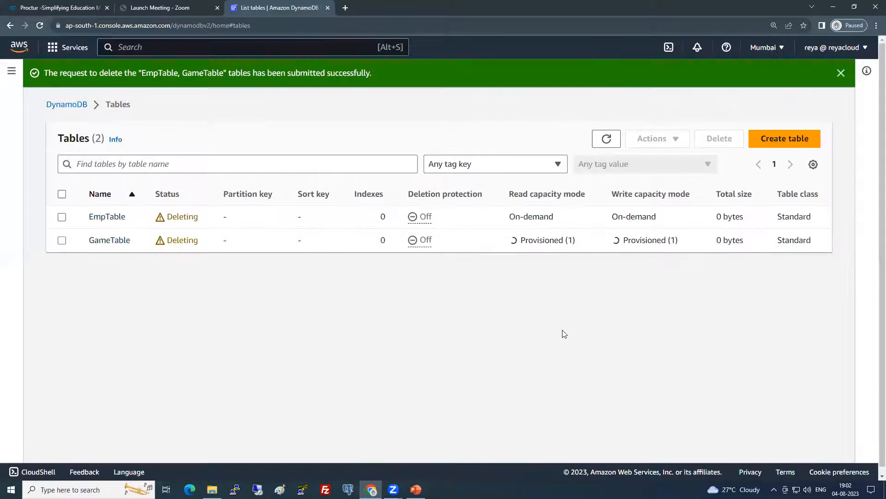
click(12, 71)
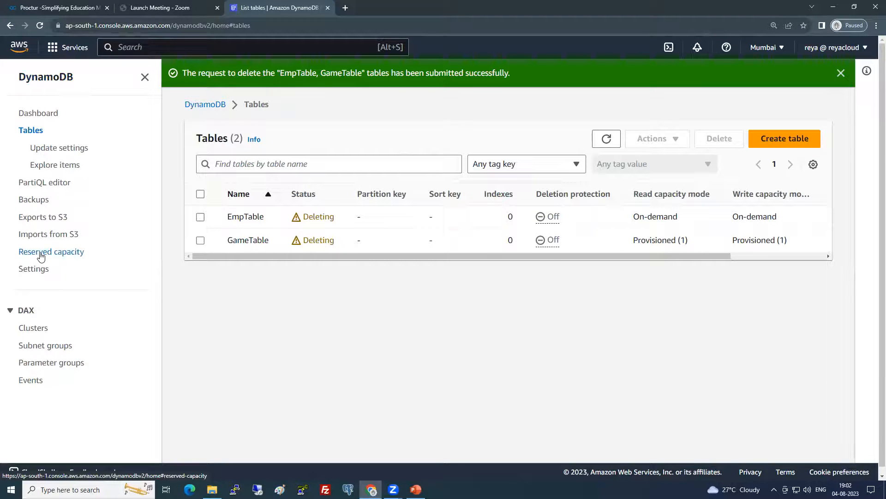
Delete the testbackup backup, confirming with 'delete', and return to the now-empty tables list
click(39, 198)
click(201, 343)
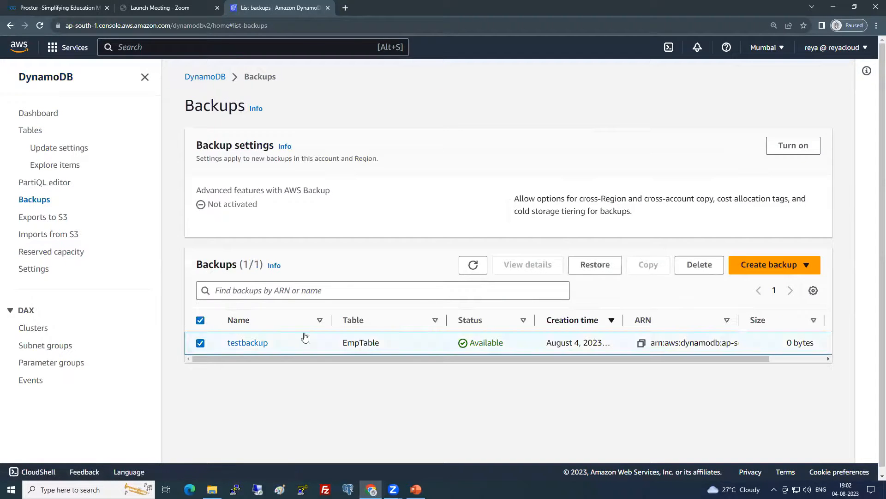
click(696, 264)
text(delete)
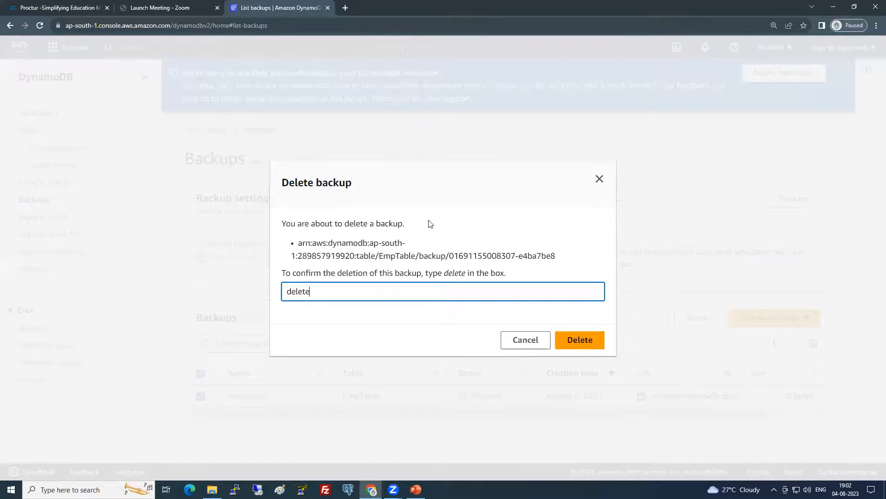
click(593, 340)
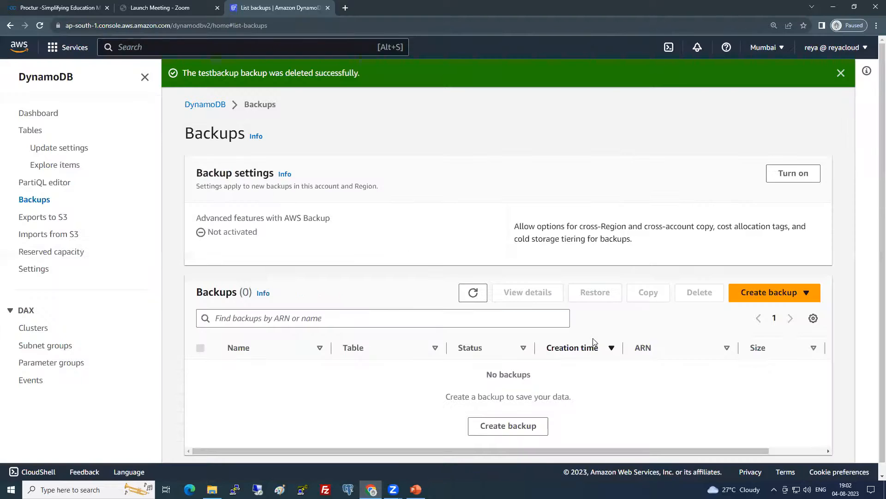
click(30, 131)
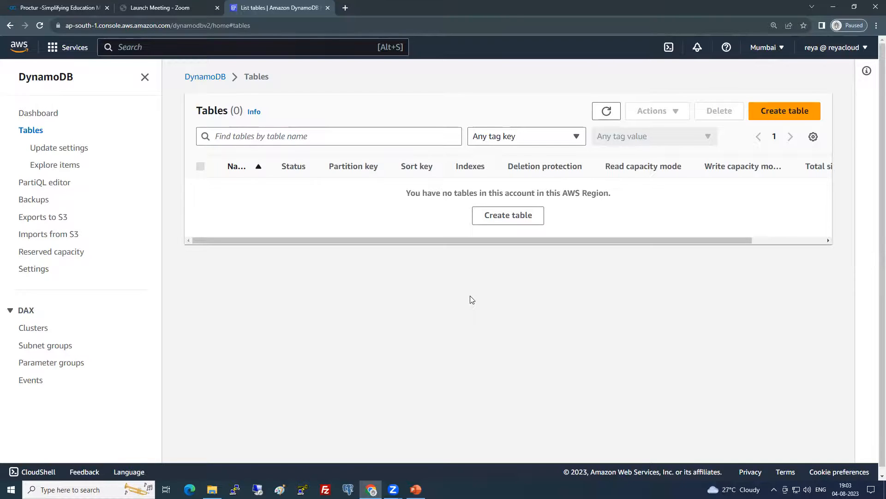
Go to the AWS Console Home page, then switch over to the Paint window
click(25, 52)
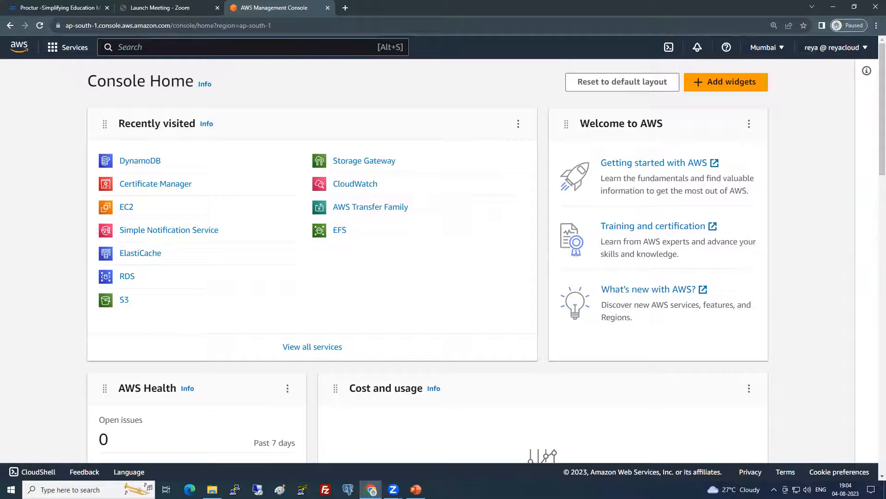
key(alt+Tab)
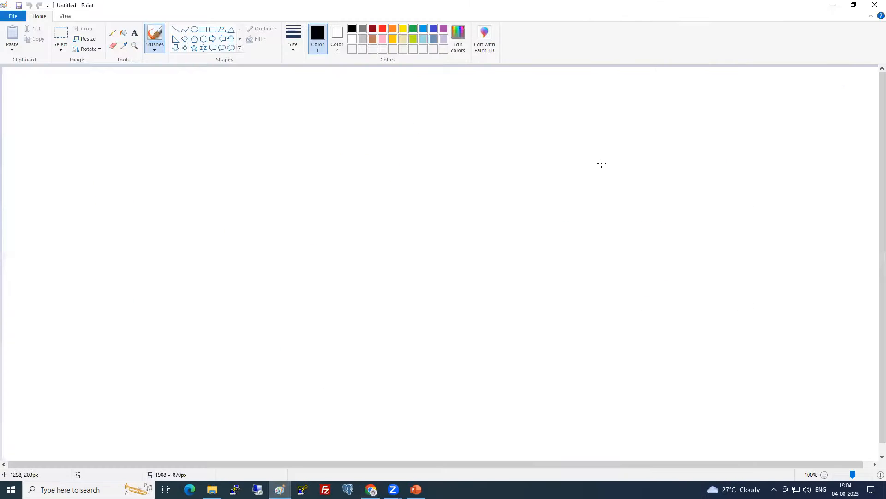
Draw a hexagon in the middle of the canvas
click(203, 30)
click(204, 38)
drag(460, 182, 572, 272)
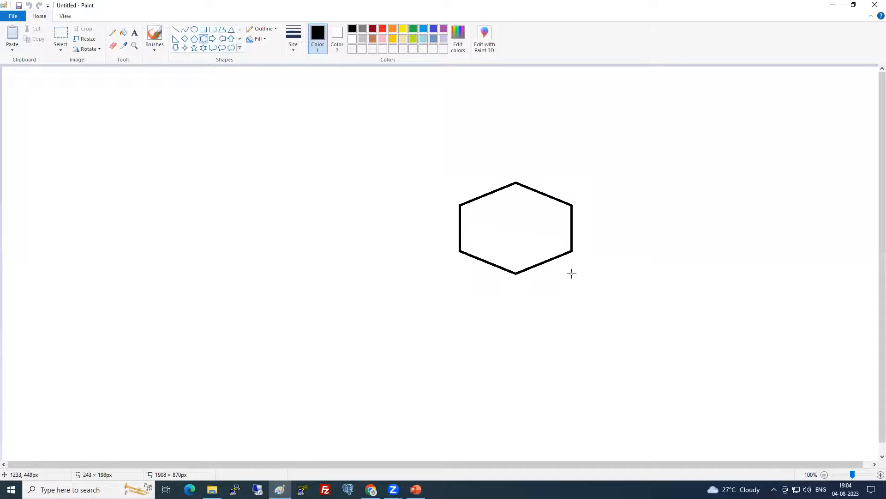
mouse_move(498, 248)
mouse_down()
mouse_move(480, 245)
mouse_move(504, 257)
mouse_up()
click(417, 277)
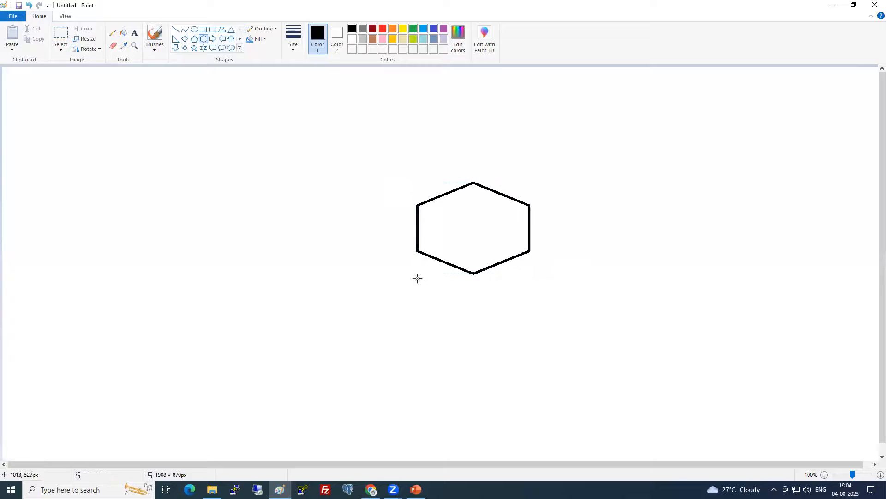
Label the hexagon 'S3' and 'Static Website' in red text
click(134, 33)
click(384, 30)
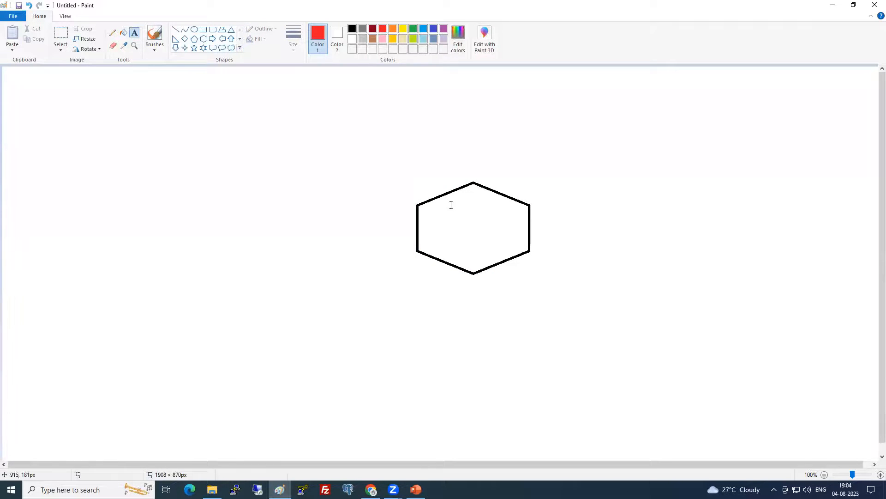
click(454, 202)
text(S3)
click(437, 234)
click(437, 233)
text(S)
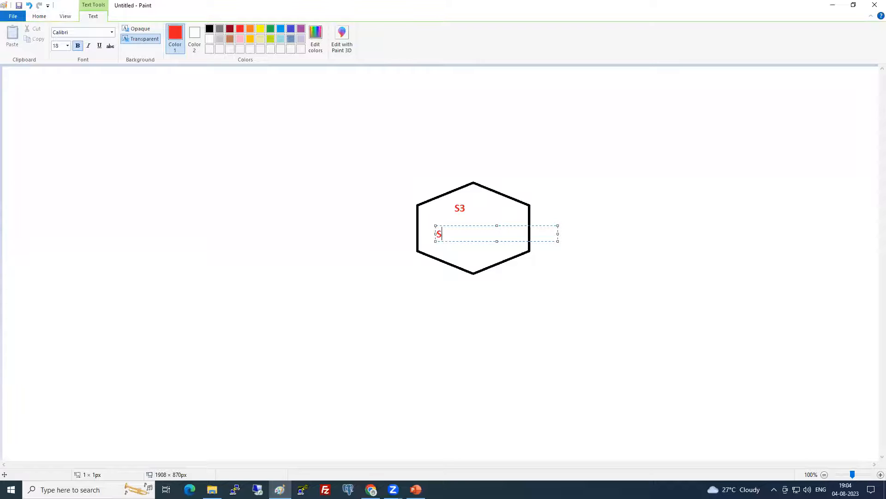
text(tatic Website)
click(441, 286)
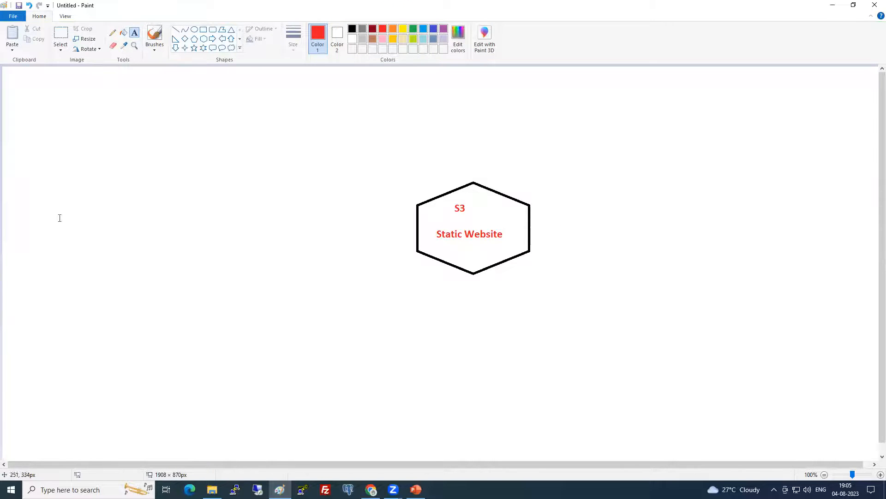
Add a red 'User' label at the left edge of the canvas
click(18, 198)
text(User)
click(20, 223)
click(20, 223)
Add a 'US' label below User and draw a green rounded rectangle beside them
text(US)
click(46, 272)
click(413, 28)
click(213, 29)
drag(62, 184, 119, 259)
drag(119, 218, 146, 211)
click(101, 287)
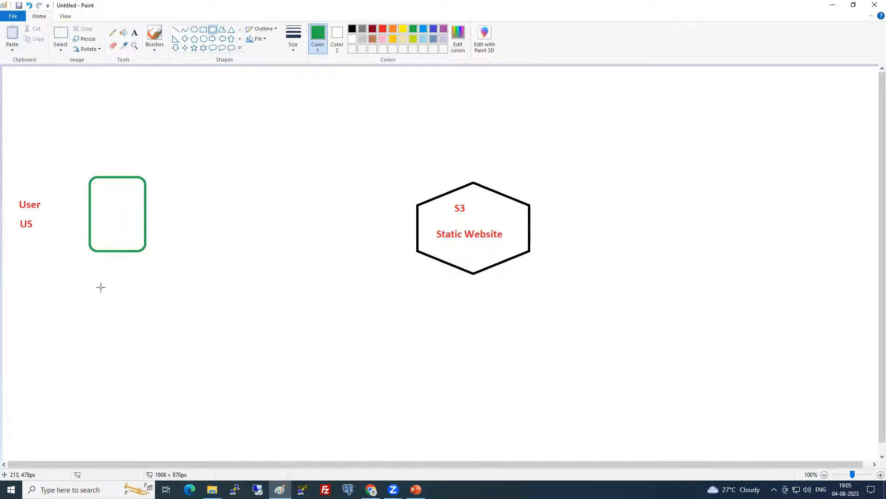
Write a purple 'Edge Location' caption beneath the green rectangle
click(134, 33)
click(443, 29)
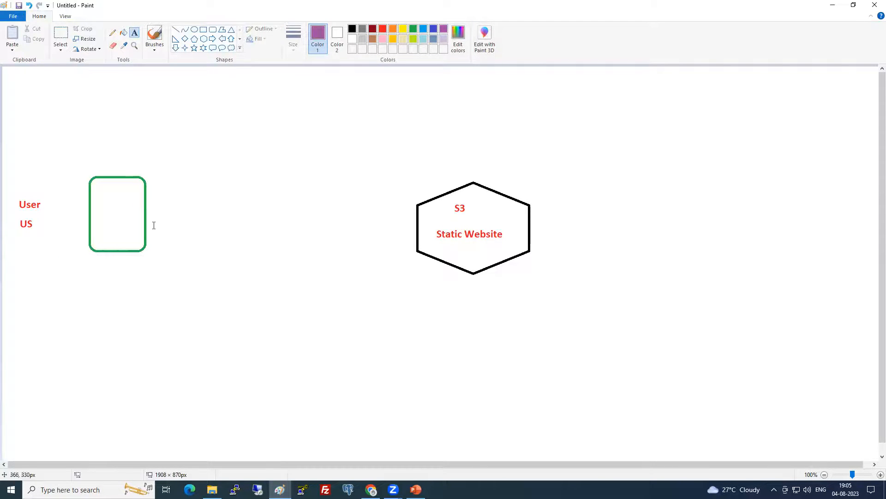
click(90, 262)
text(Edge Location)
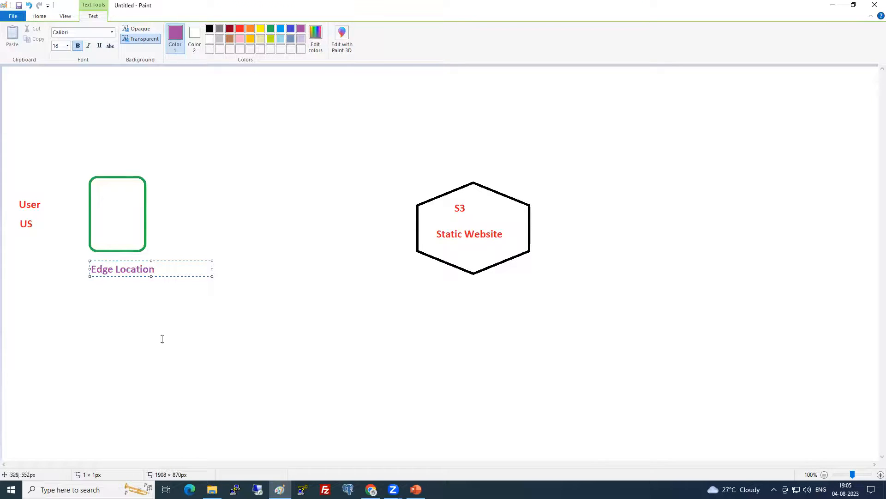
click(162, 338)
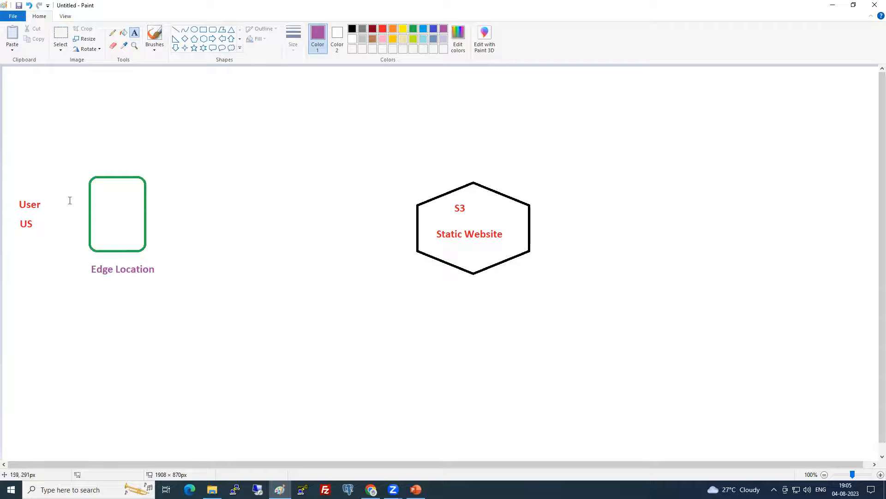
click(112, 32)
Choose the third line width and try pencil curves from User, undoing each one
click(300, 46)
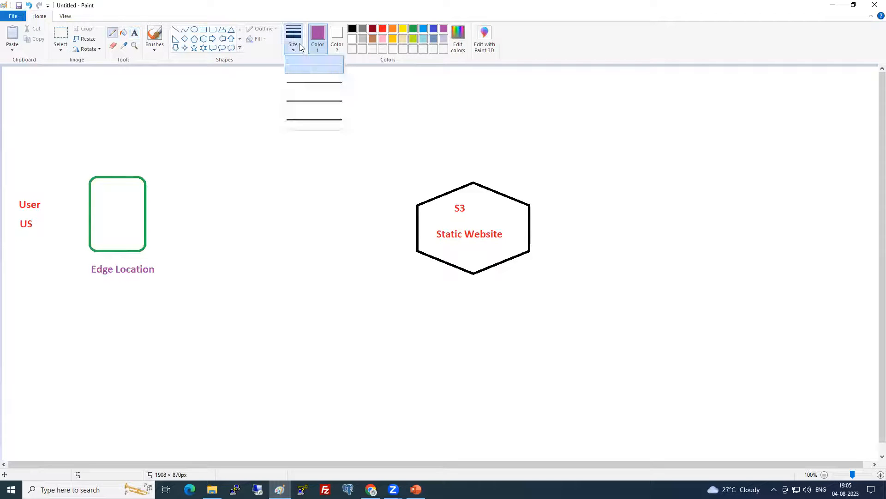
click(304, 103)
click(295, 45)
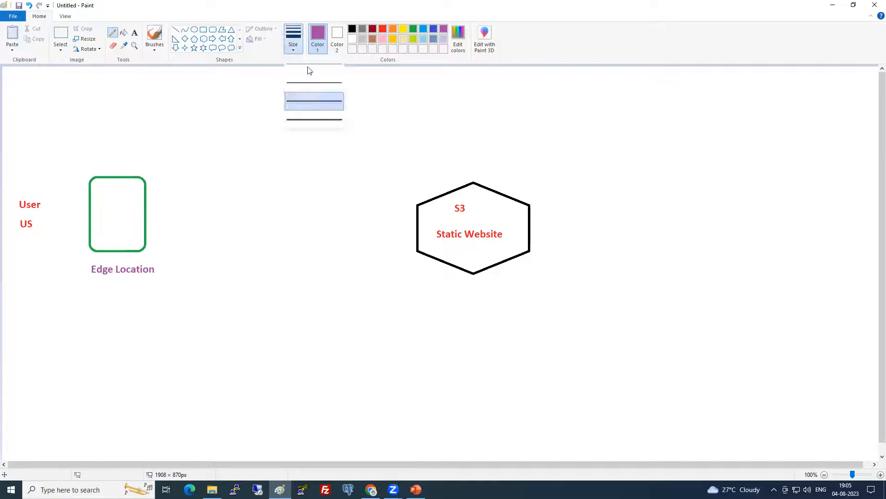
click(312, 107)
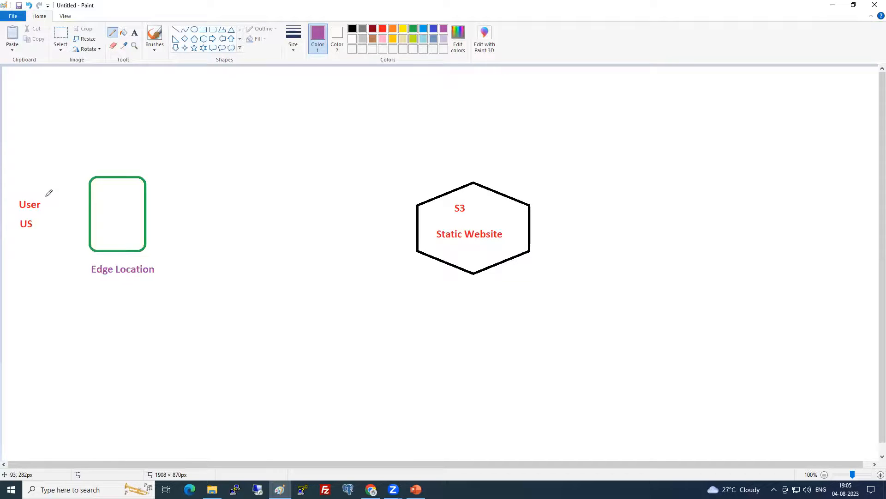
mouse_move(46, 195)
mouse_down()
mouse_move(283, 131)
mouse_move(433, 196)
mouse_up()
key(ctrl+z)
mouse_move(50, 197)
mouse_down()
mouse_move(88, 187)
mouse_move(53, 223)
mouse_up()
key(ctrl+z)
key(ctrl+z)
mouse_move(42, 196)
mouse_down()
mouse_move(265, 134)
mouse_move(442, 201)
mouse_up()
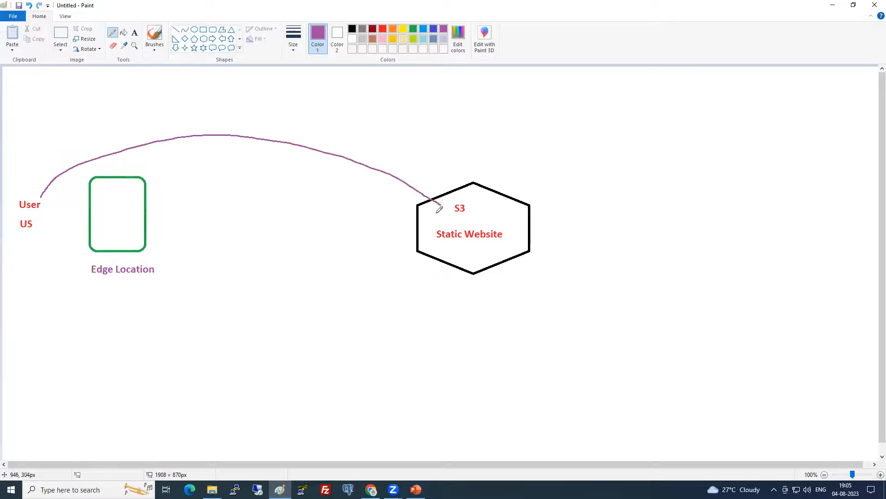
key(ctrl+z)
Add a 'Mumbai' label beneath the S3 hexagon
click(134, 32)
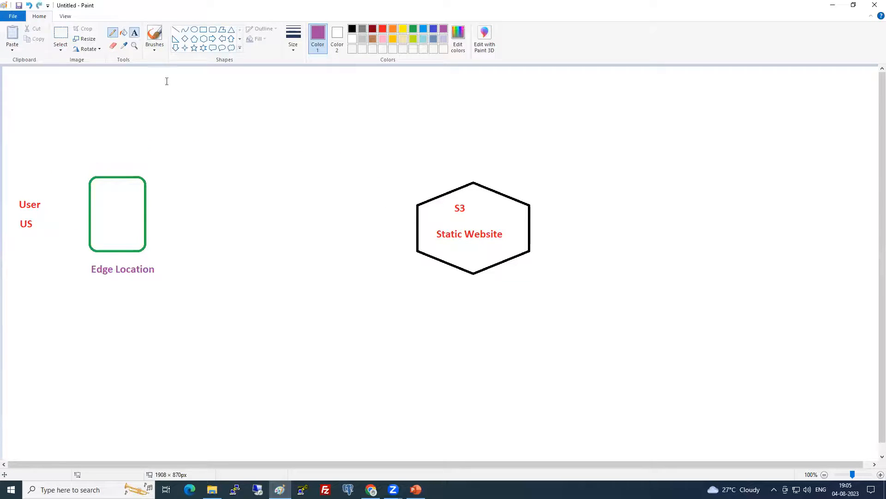
click(445, 277)
text(Mumbai)
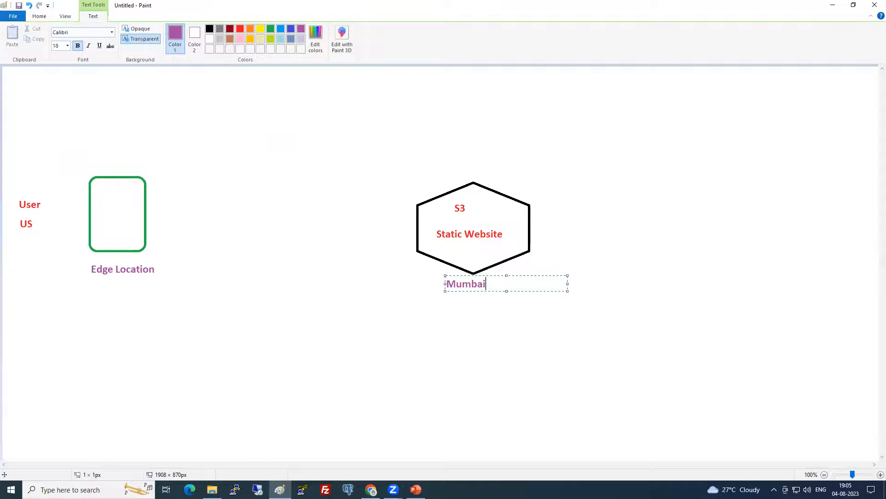
click(448, 324)
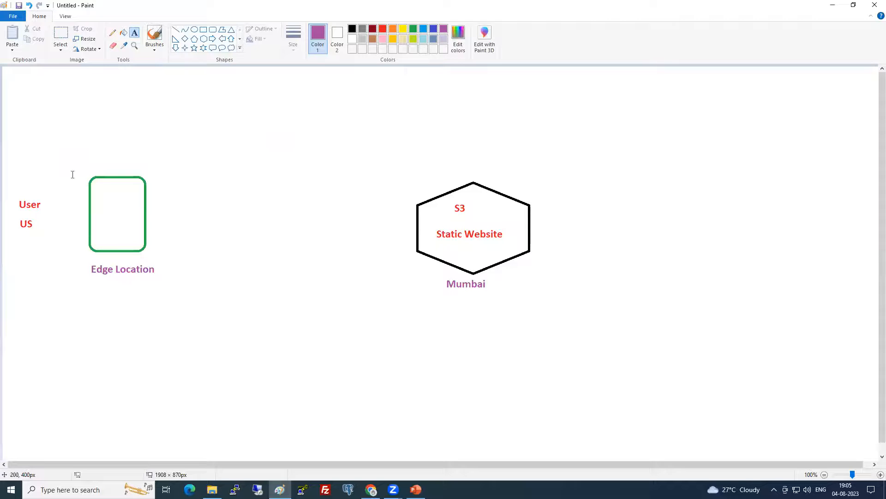
Draw another arc from User to the hexagon and undo it
click(112, 32)
mouse_move(40, 192)
mouse_down()
mouse_move(124, 131)
mouse_move(409, 174)
mouse_move(434, 199)
mouse_up()
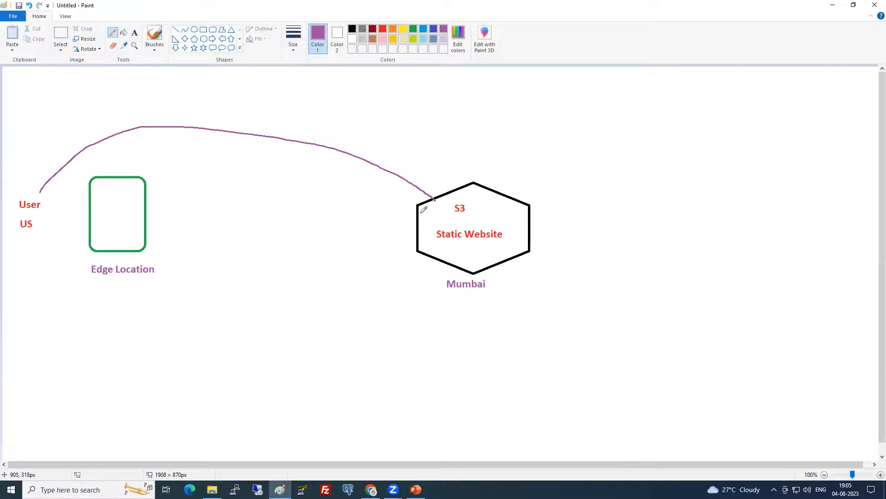
key(ctrl+z)
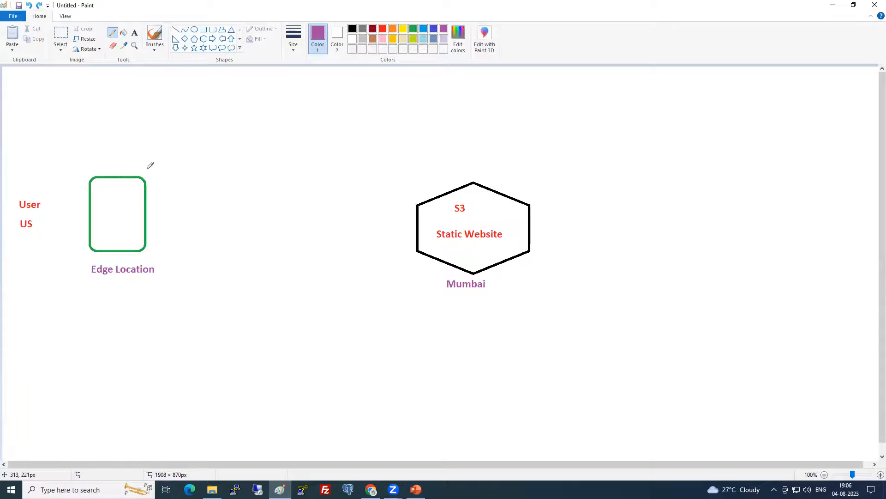
click(134, 32)
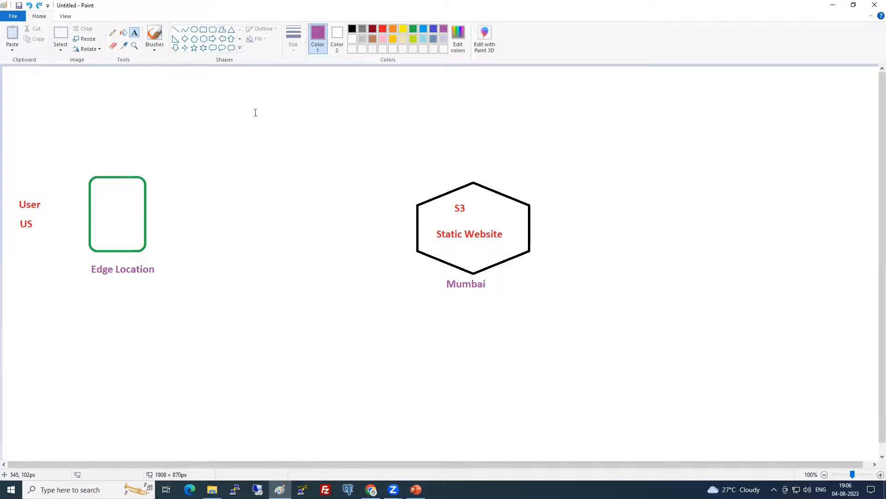
Write 'Cloudfront' above the diagram's middle with a blue 'Distribution' line beneath it
click(256, 113)
text(Clo)
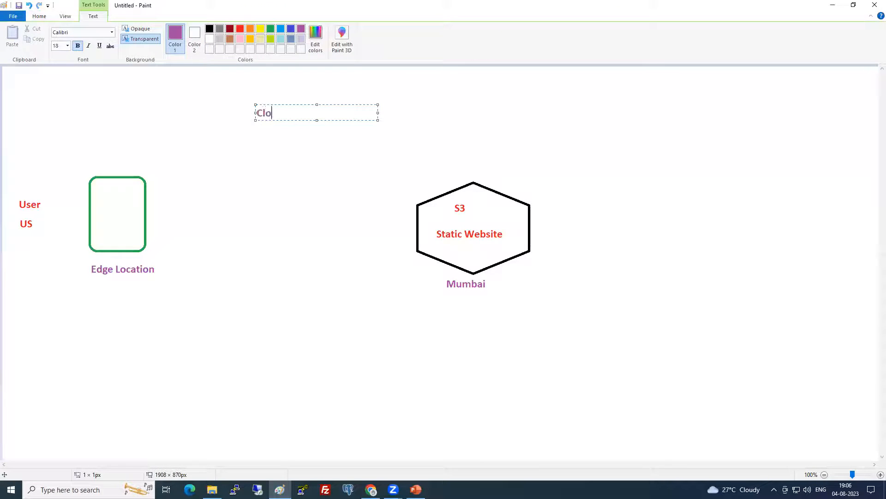
text(udfront)
click(260, 130)
click(259, 121)
click(291, 29)
text(Distribu)
key(BackSpace)
key(BackSpace)
text(bution)
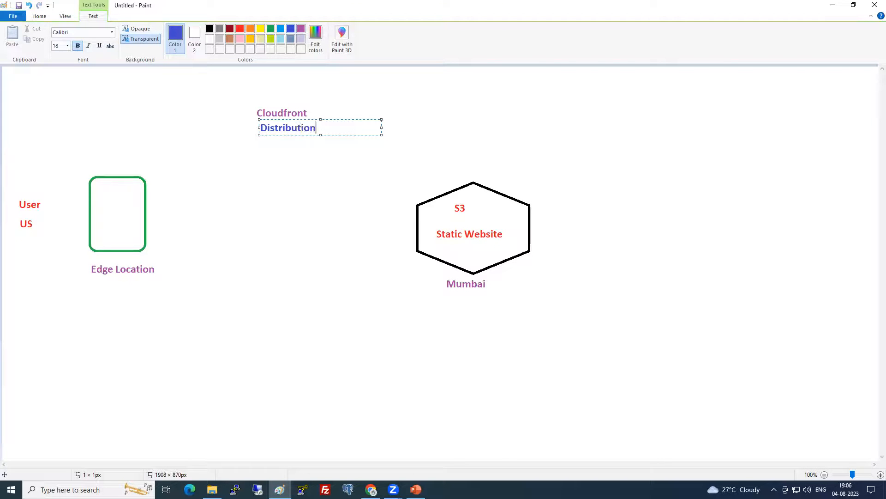
click(273, 154)
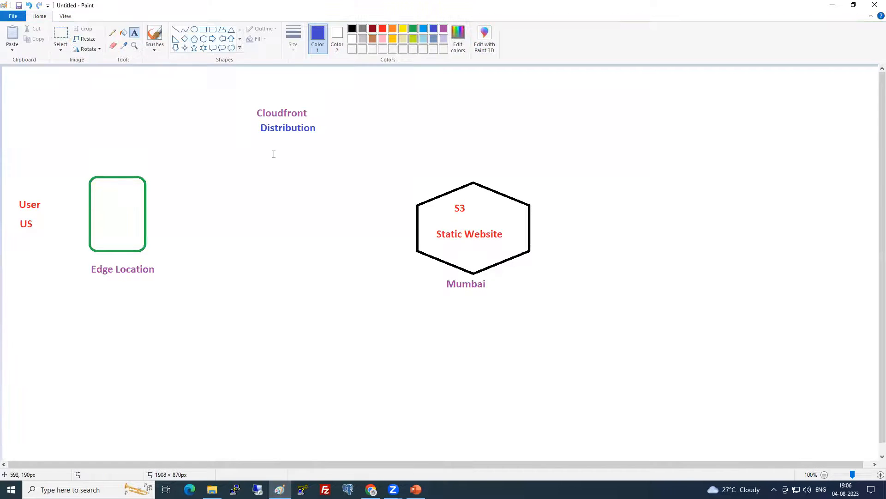
Add the blue line 'origin = S3 bucket' under Distribution
click(257, 137)
text(or)
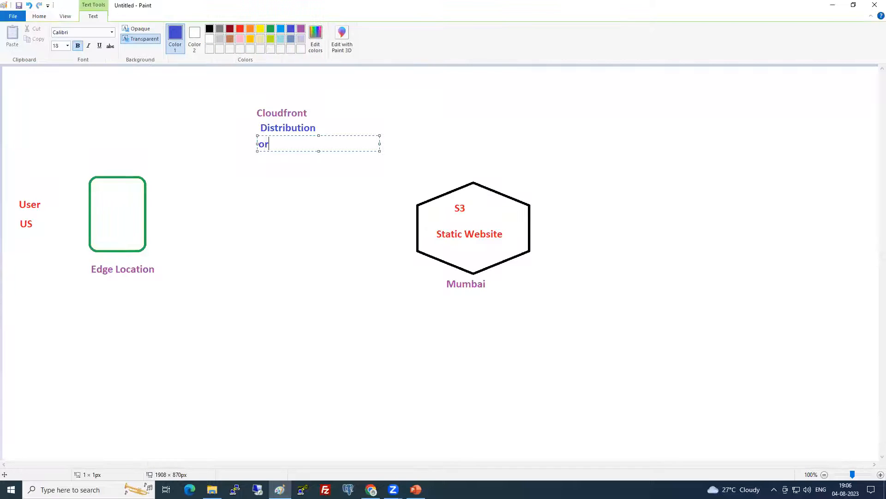
text(igin = S3 bucket)
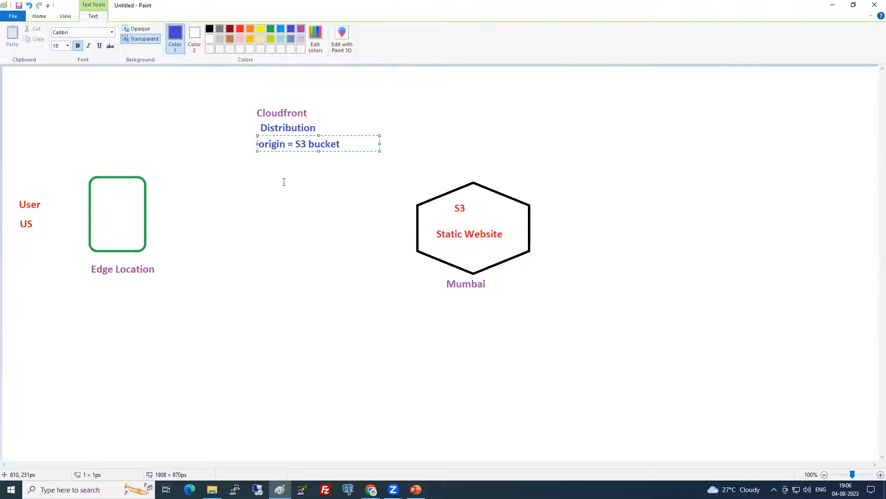
click(284, 182)
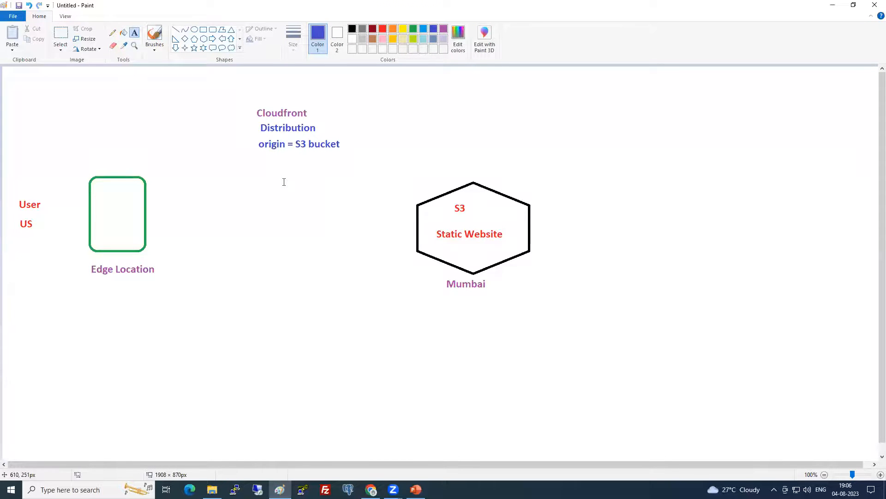
click(112, 33)
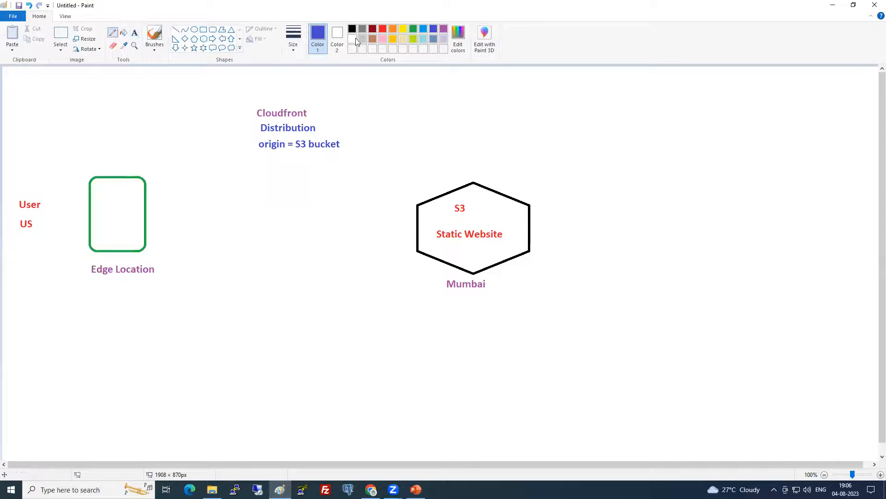
Draw a purple wavy line from the Edge Location box to the hexagon, labelled 'CDN' and 'AWS Network'
click(444, 29)
drag(146, 222, 415, 207)
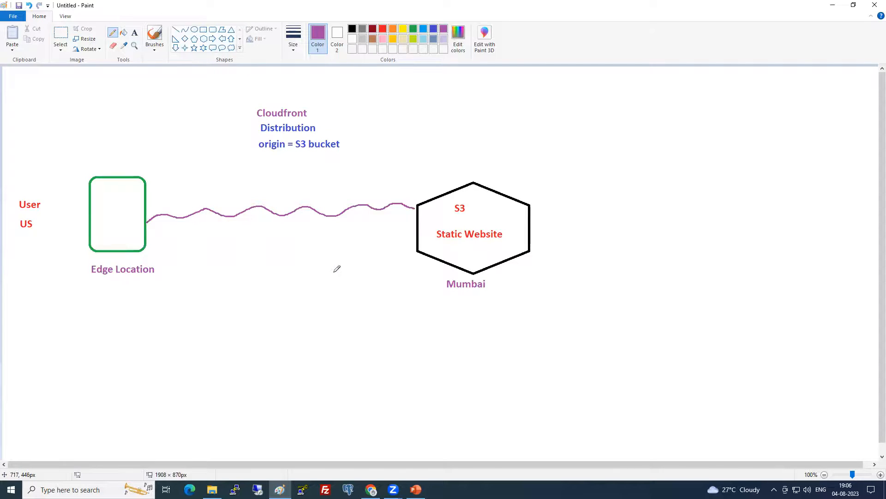
click(134, 32)
click(260, 236)
text(CDN)
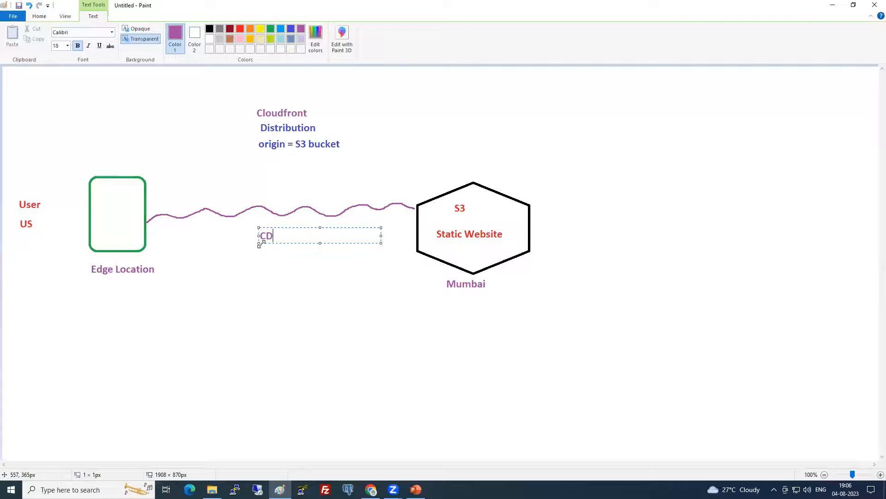
click(261, 272)
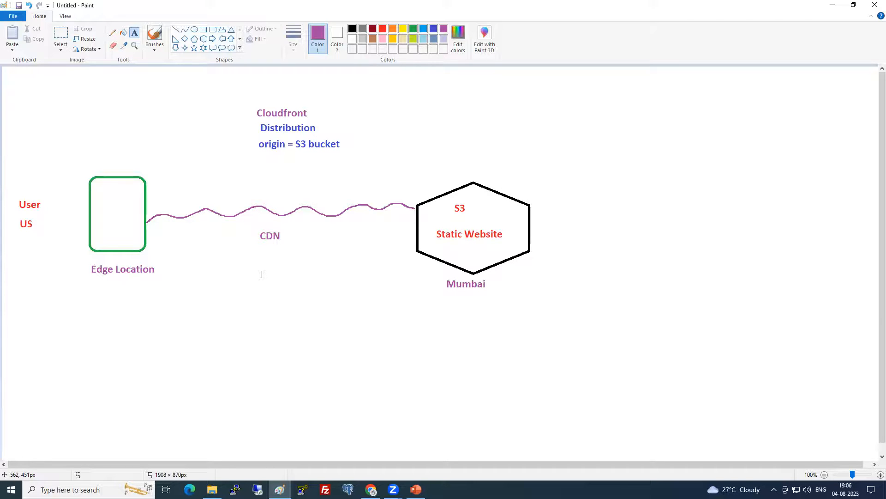
click(423, 29)
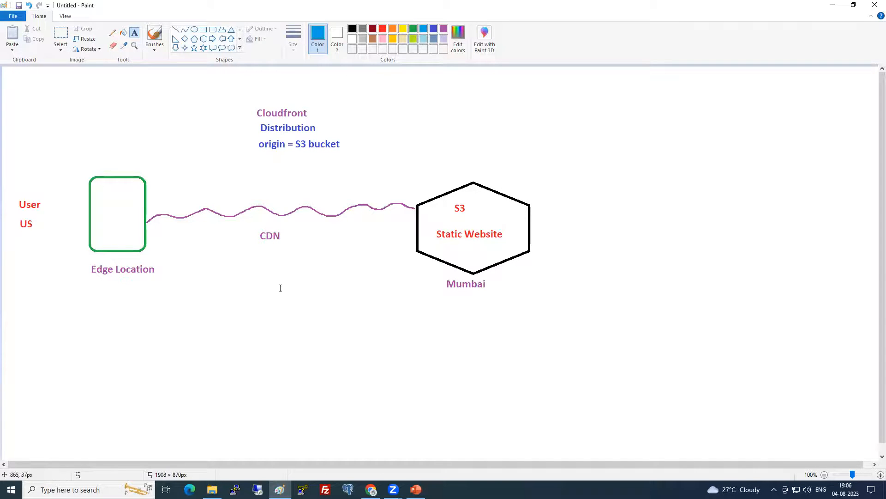
click(244, 256)
text(AWS Network)
click(257, 300)
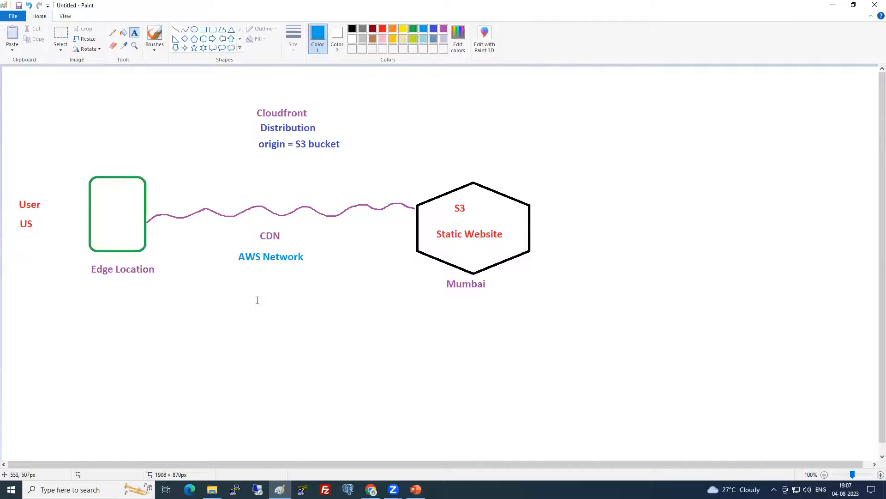
Draw a crossed-out red arrow from US to the hexagon and blue arrows between User and the edge box
click(112, 33)
click(383, 29)
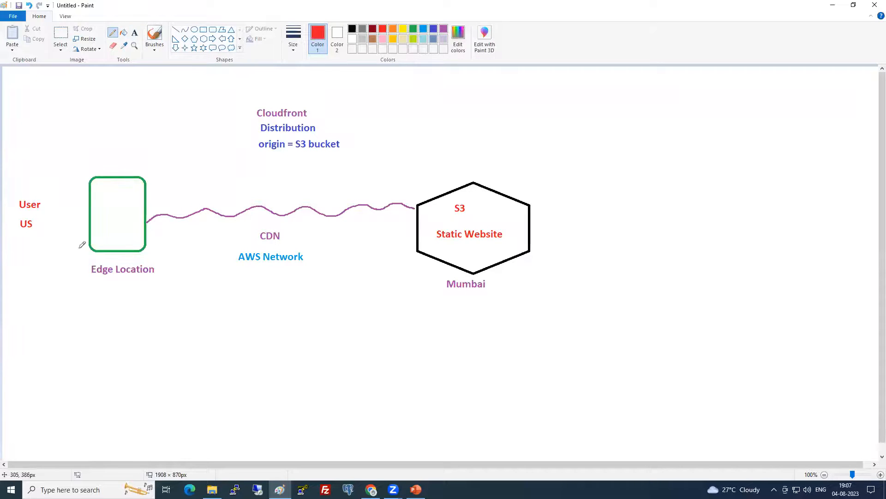
mouse_move(38, 247)
mouse_down()
mouse_move(100, 287)
mouse_move(279, 304)
mouse_move(384, 275)
mouse_move(408, 258)
mouse_move(406, 266)
mouse_up()
mouse_move(278, 298)
mouse_down()
mouse_move(289, 305)
mouse_move(276, 312)
mouse_up()
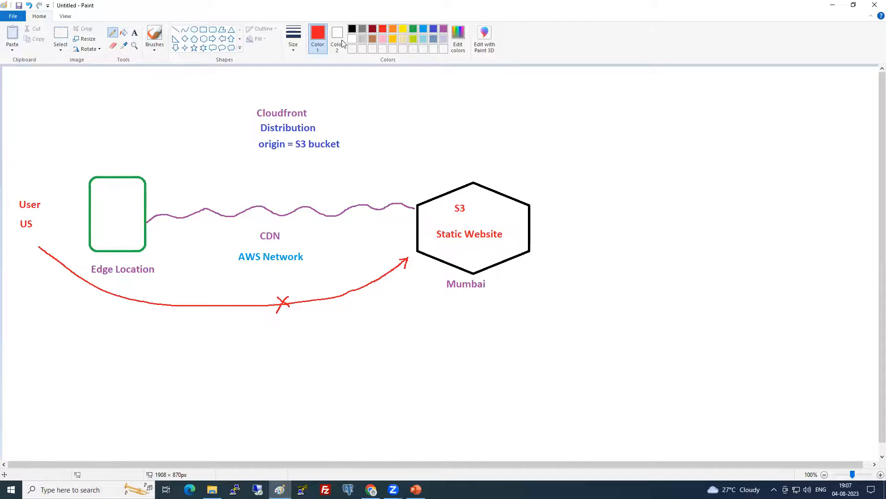
click(424, 29)
mouse_move(43, 197)
mouse_down()
mouse_move(87, 187)
mouse_move(81, 215)
mouse_move(44, 227)
mouse_up()
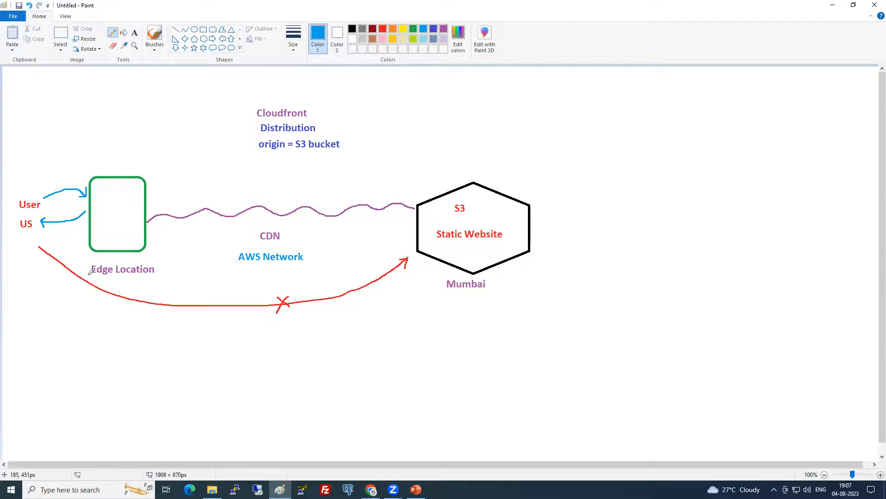
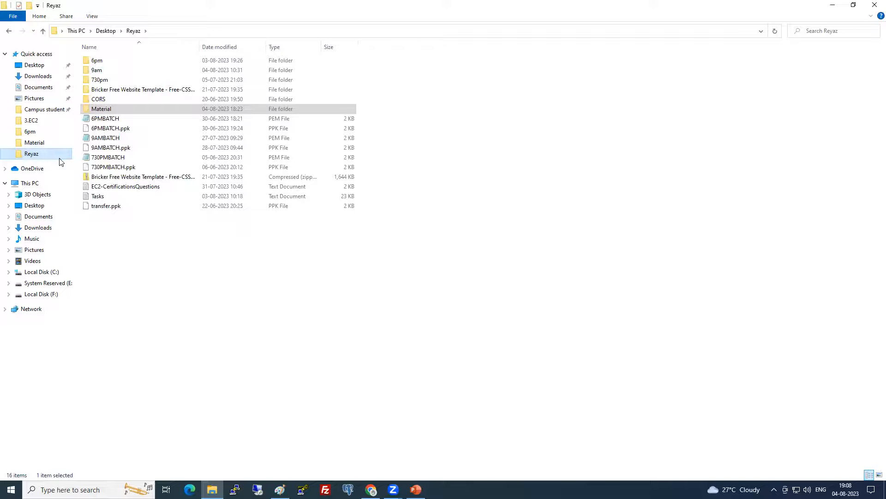
Open the Bricker Free Website Template folder, then bring the AWS Management Console window forward
double_click(124, 90)
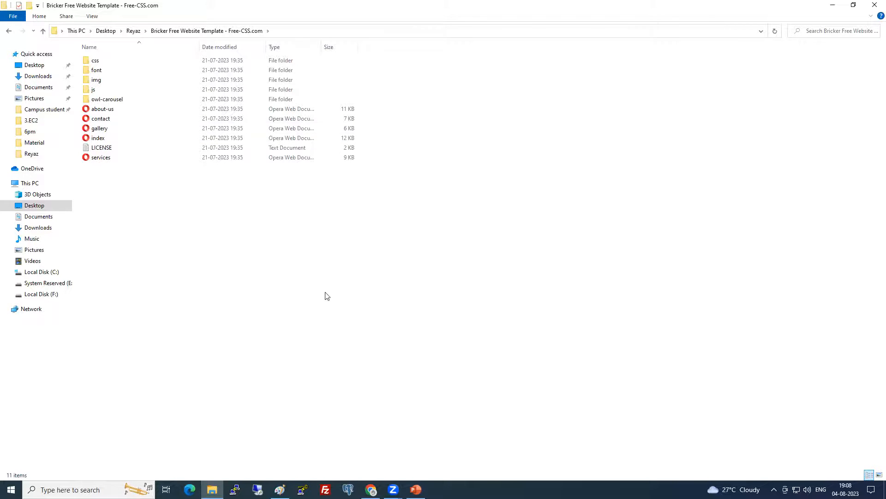
key(alt+Tab)
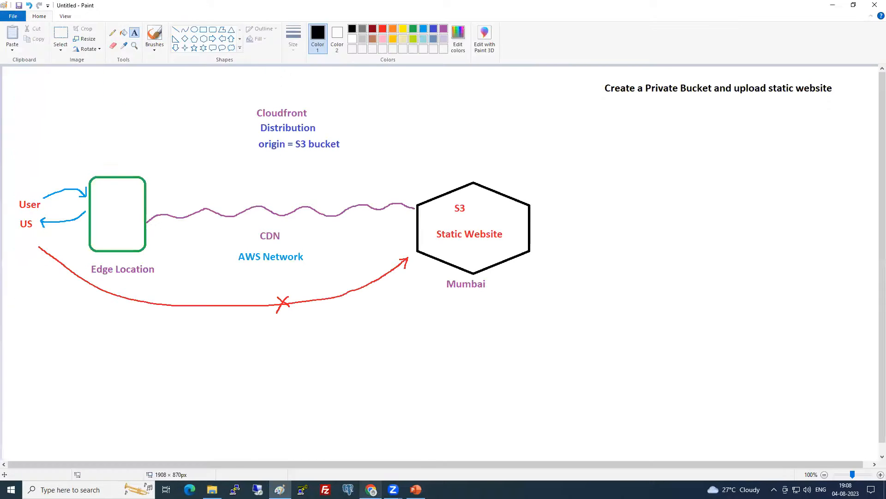
mouse_move(371, 489)
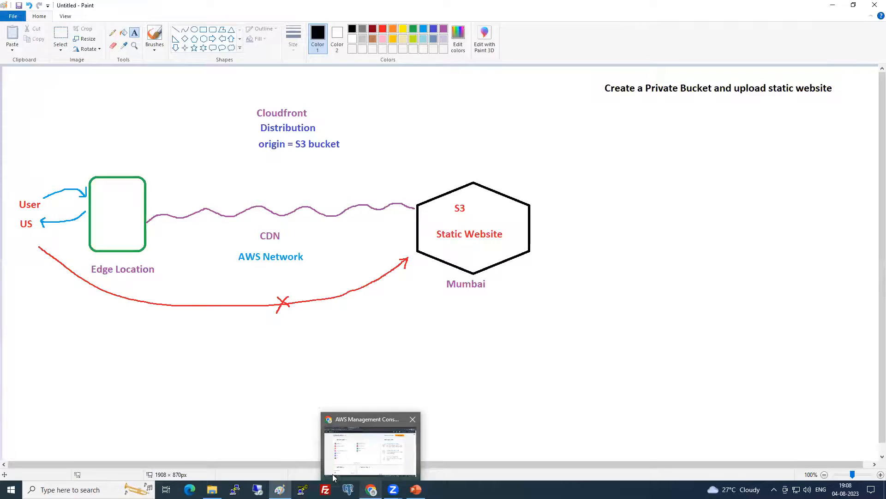
click(373, 445)
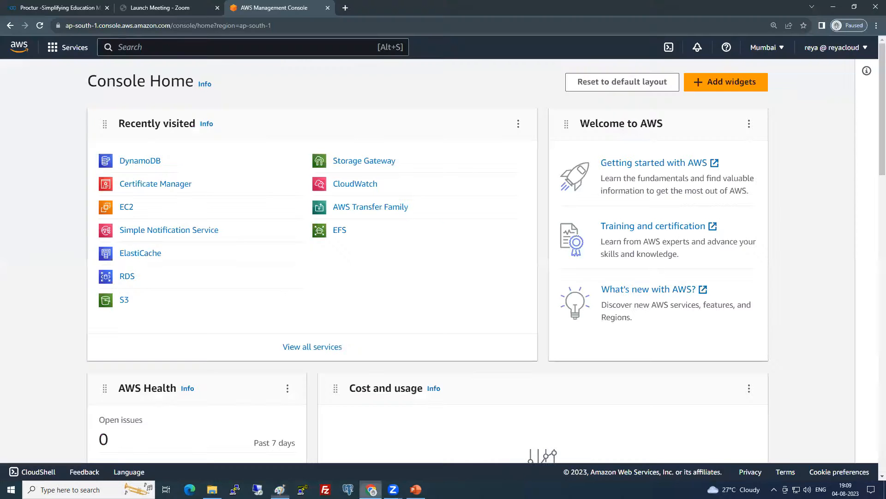
In S3, start a new bucket named 6pm-website-cf-demo
click(125, 301)
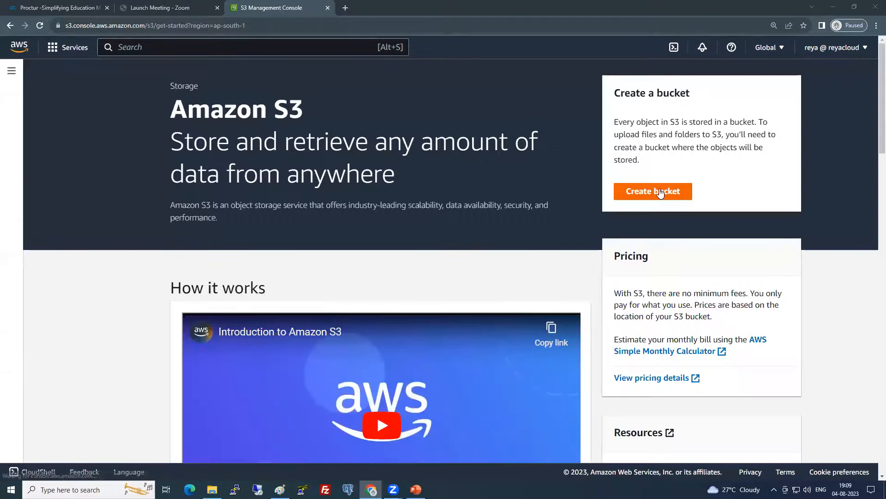
click(655, 194)
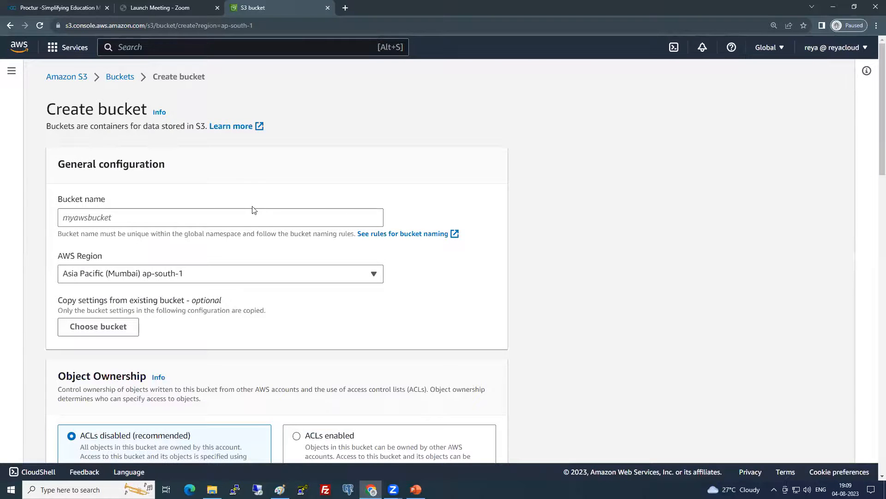
click(240, 216)
text(6pm-)
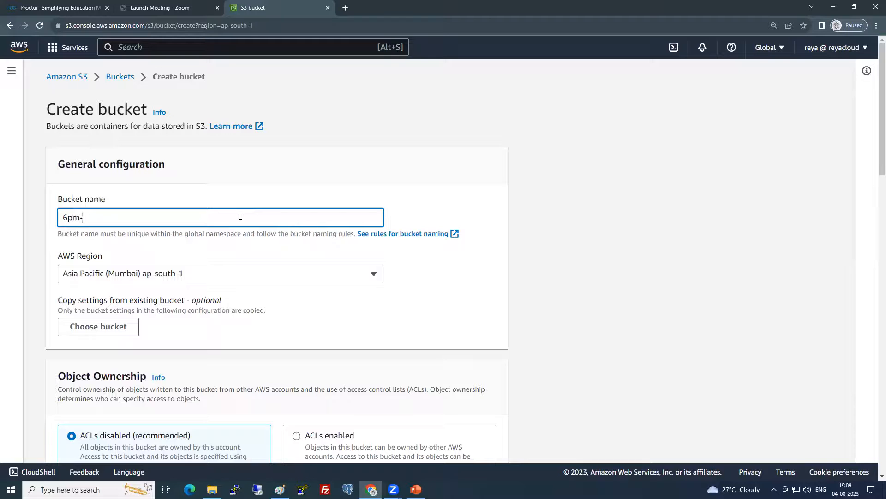
text(website-cf-demo)
click(541, 265)
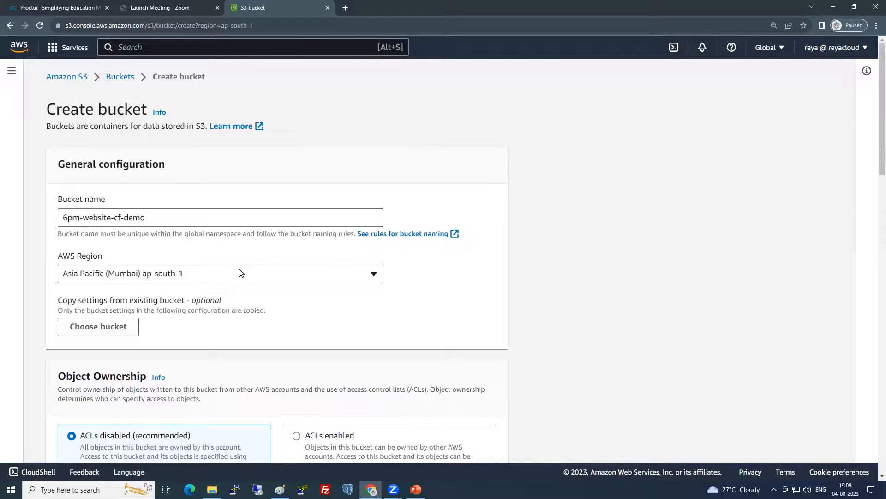
Create the bucket with default settings and open its empty object list
scroll(241, 273, down, 3)
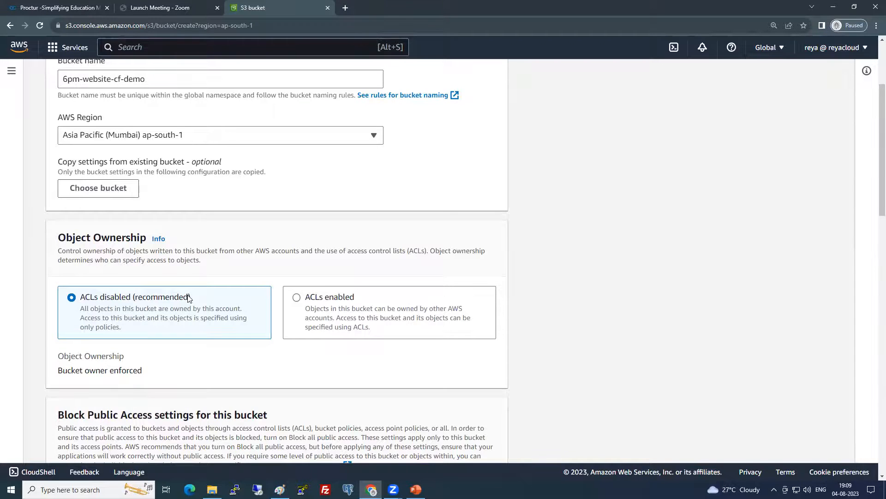
scroll(187, 299, down, 10)
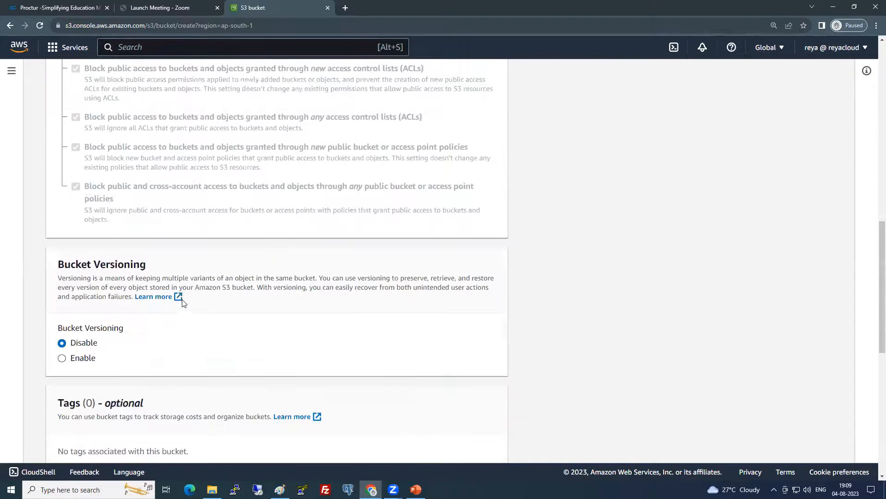
scroll(183, 303, down, 4)
scroll(184, 304, down, 5)
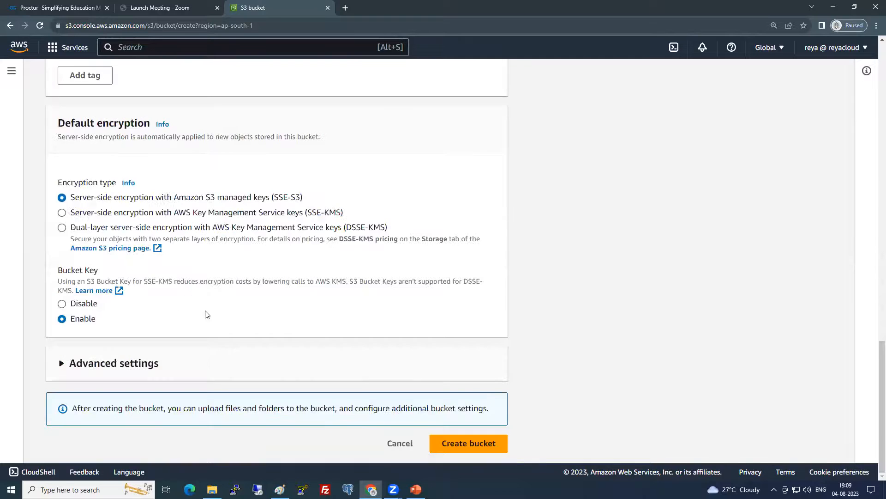
click(467, 444)
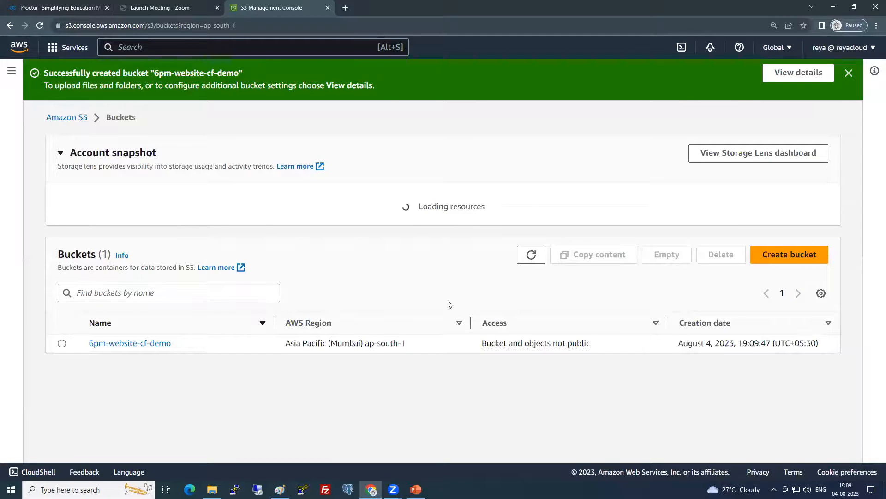
click(154, 352)
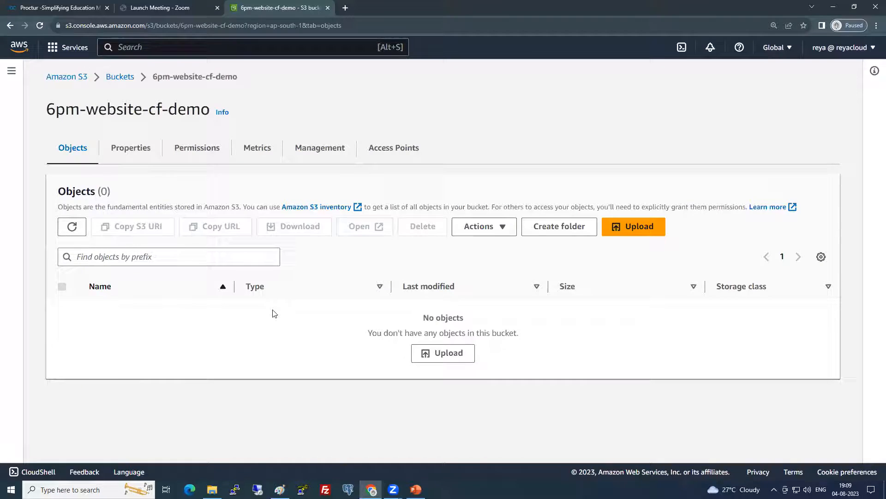
Drag all template files onto the 6pm-website-cf-demo upload page and upload the 53 files
key(alt+Tab)
key(alt+Tab)
key(alt+Tab)
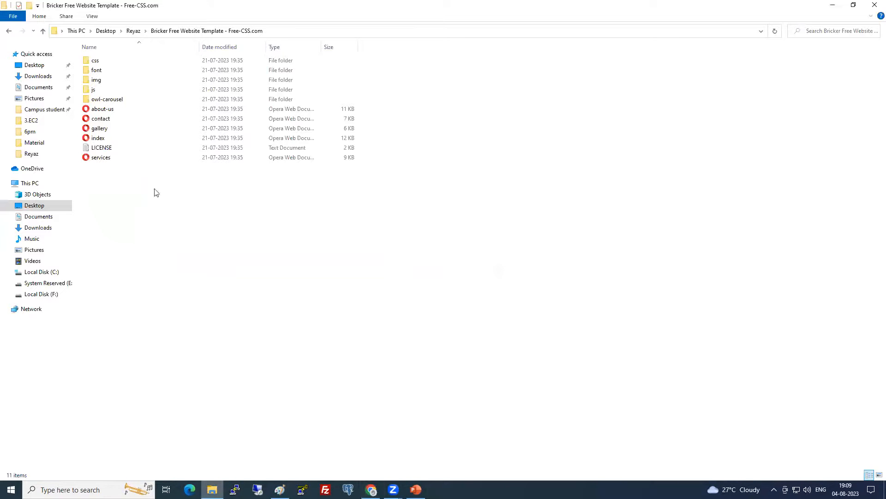
drag(162, 227, 140, 56)
drag(158, 155, 337, 332)
key(alt+Tab)
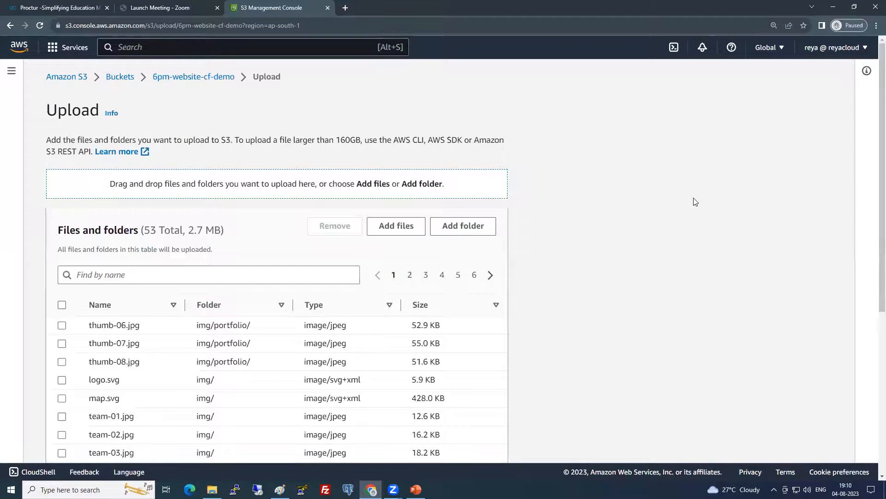
scroll(576, 319, down, 10)
click(489, 443)
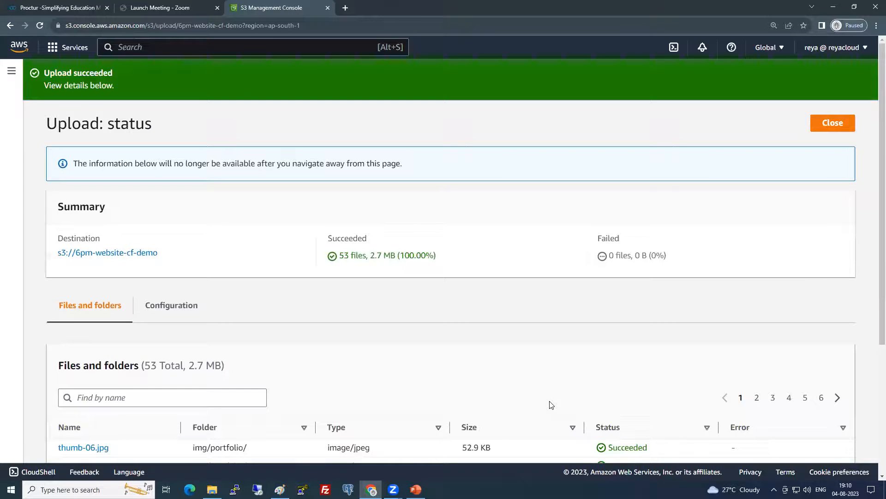
Inspect the uploaded thumb-06.jpg object's details, then close its extra tab
scroll(384, 393, down, 4)
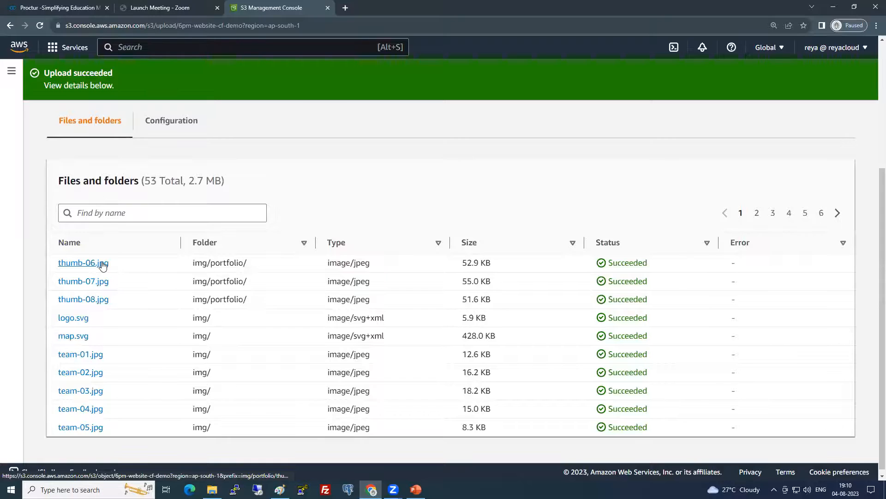
click(103, 263)
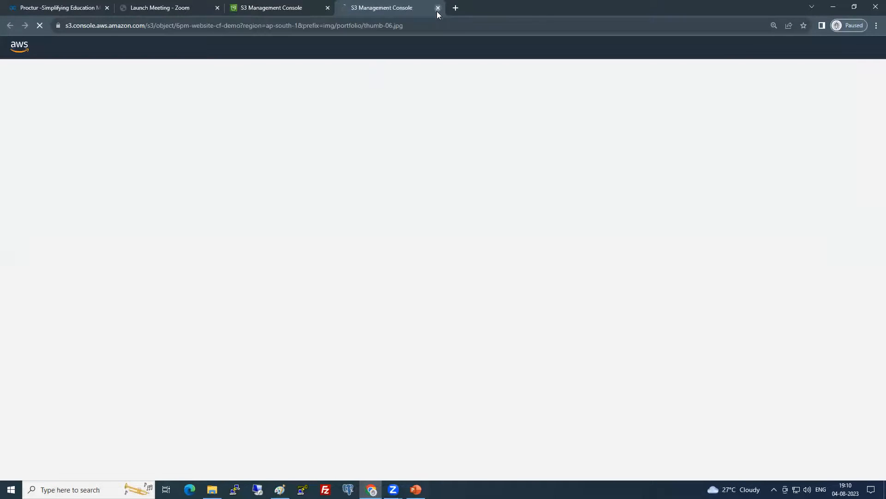
click(438, 8)
scroll(148, 227, up, 4)
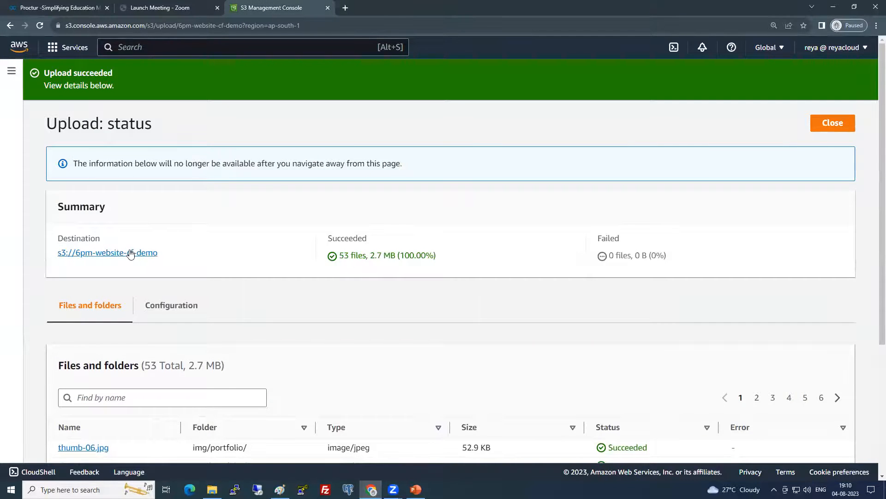
Open about-us.html's object URL in a new tab and confirm it returns Access Denied
click(148, 253)
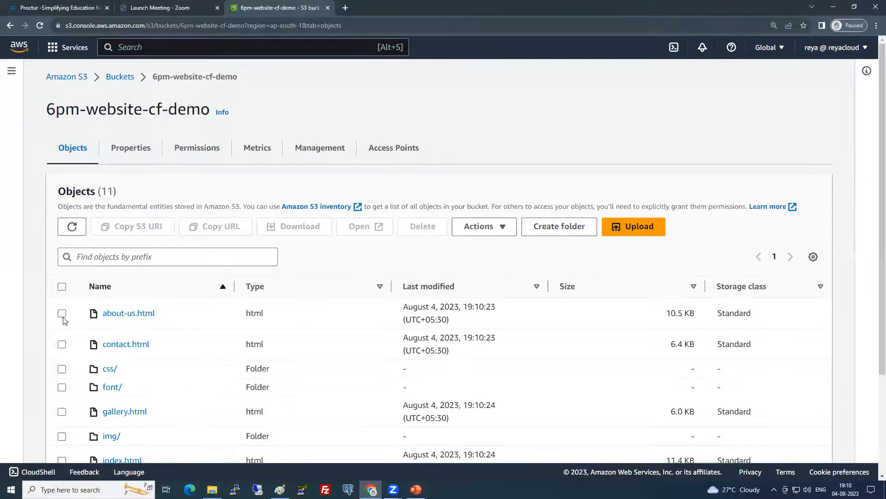
click(62, 313)
click(129, 314)
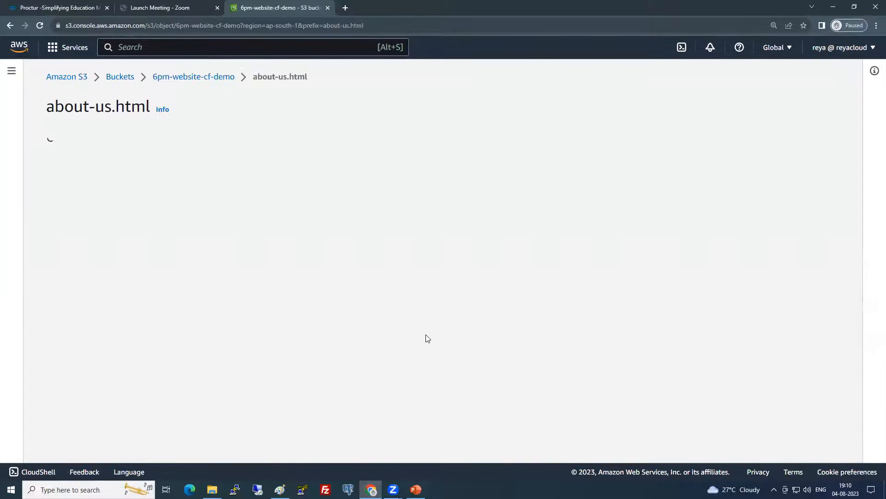
right_click(507, 375)
click(529, 383)
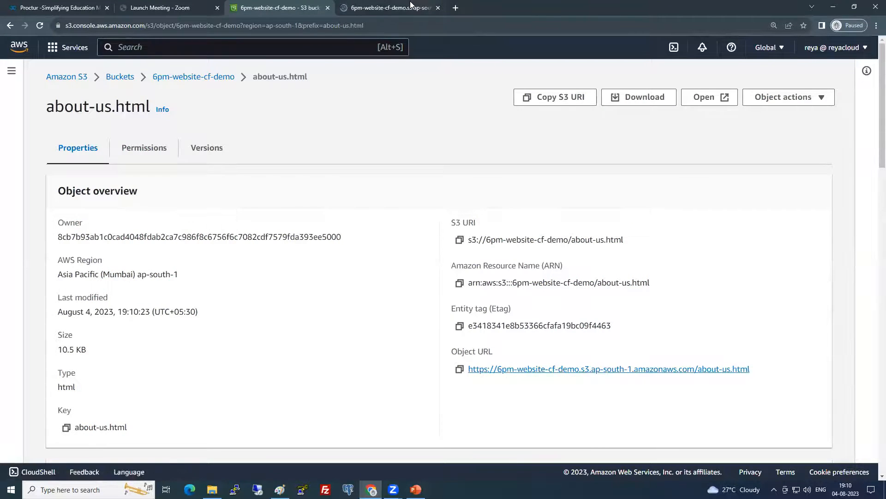
click(412, 6)
click(438, 8)
Check the bucket's Properties for disabled static website hosting, then return to the Buckets list
click(223, 77)
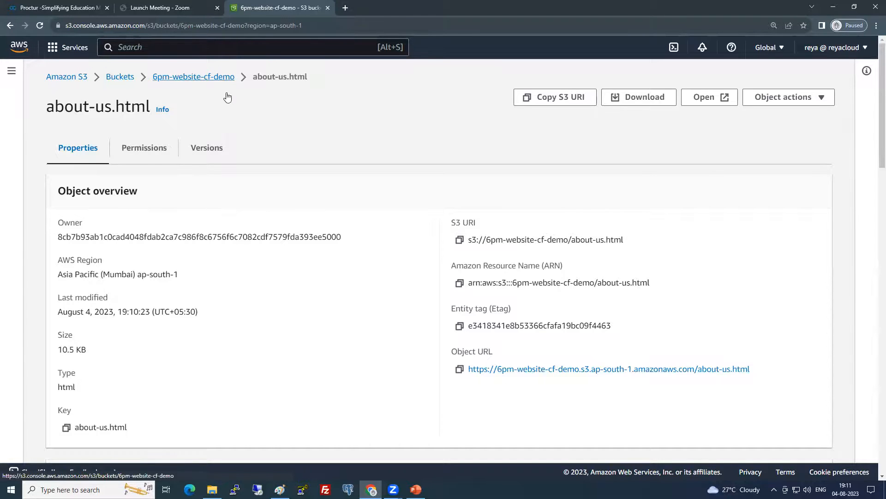
click(143, 150)
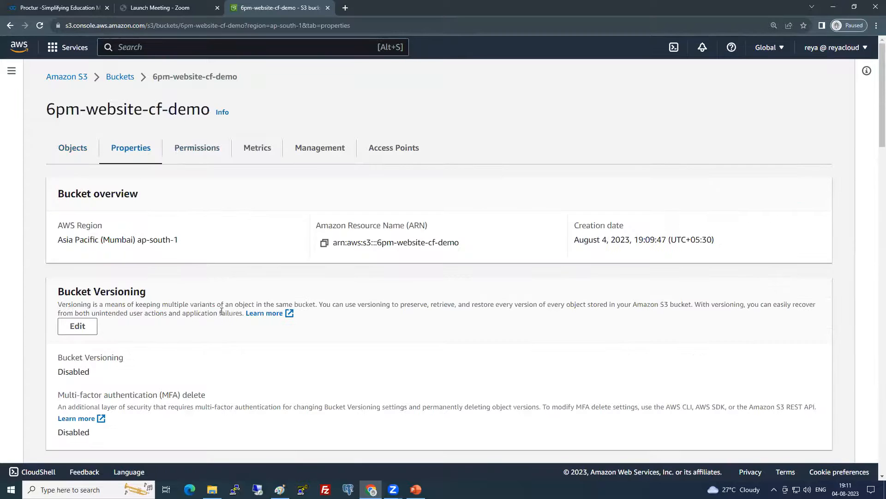
scroll(222, 309, down, 4)
scroll(222, 309, down, 20)
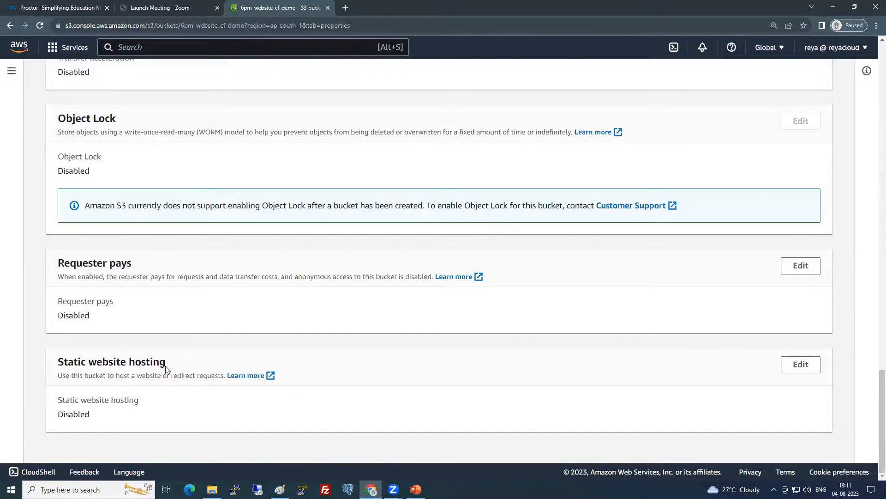
scroll(174, 347, up, 18)
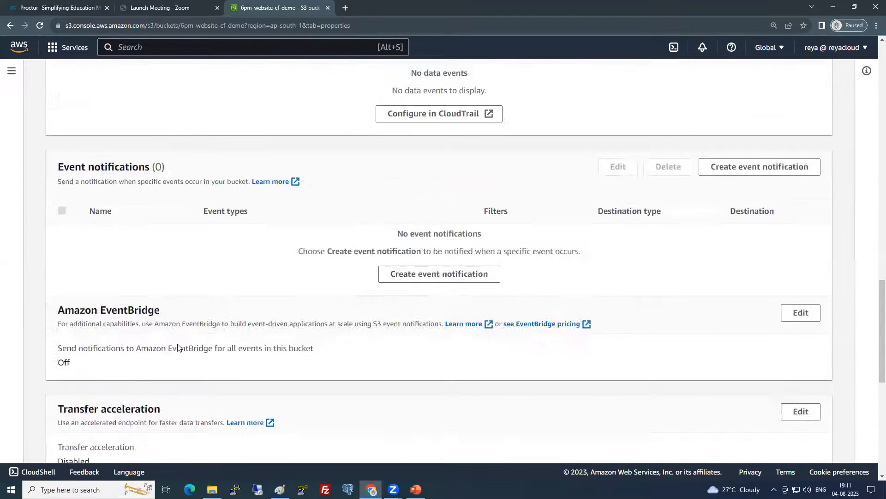
scroll(180, 348, up, 8)
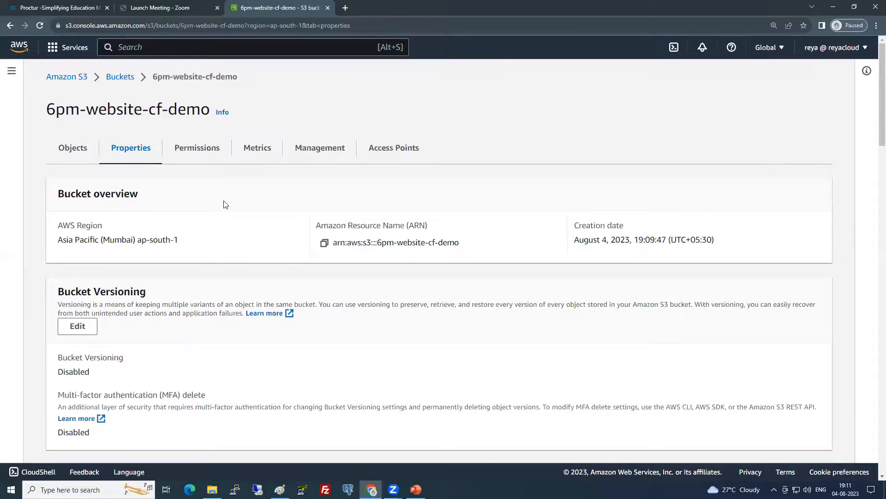
click(133, 86)
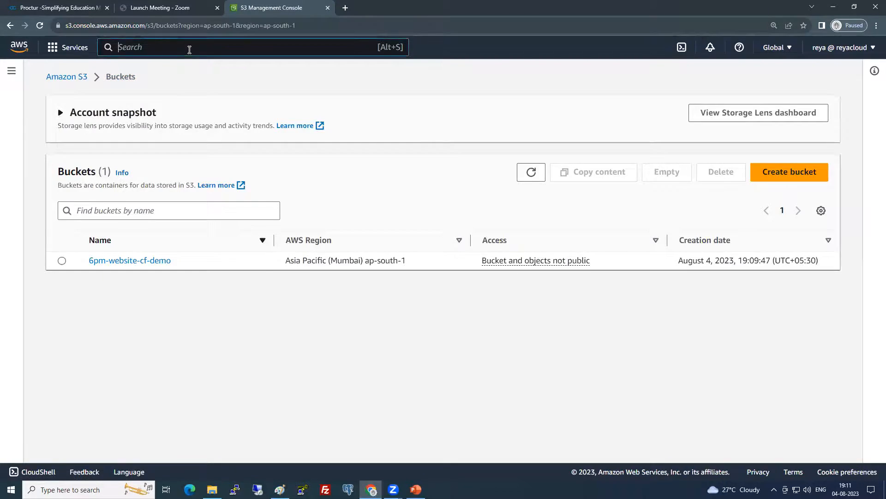
Open CloudFront in a new browser tab and hide its navigation panel
text(cloudfr)
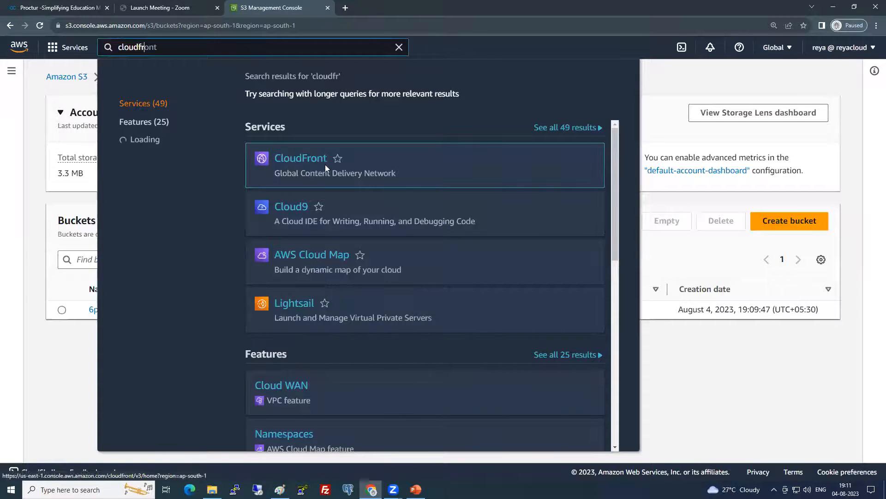
right_click(301, 158)
click(331, 165)
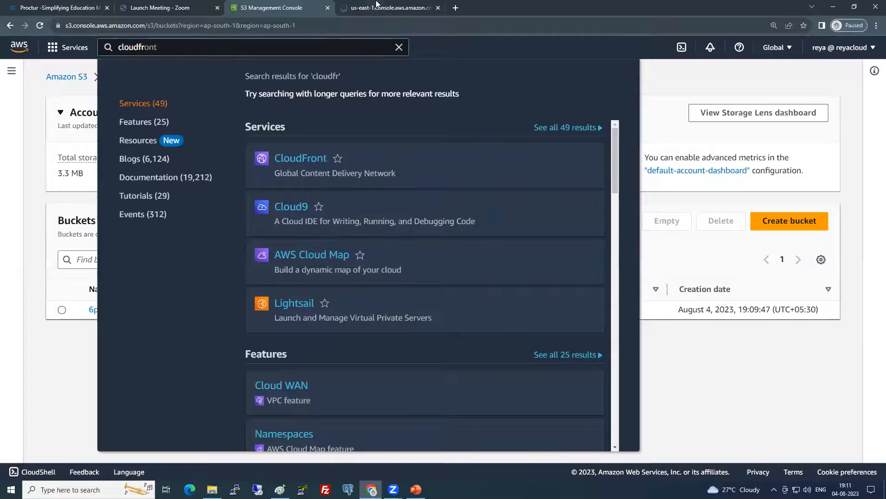
key(ctrl+Tab)
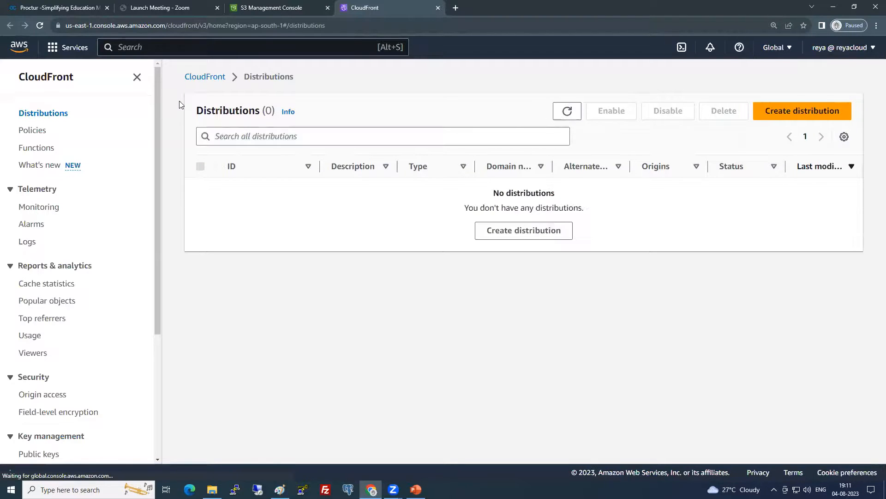
click(137, 77)
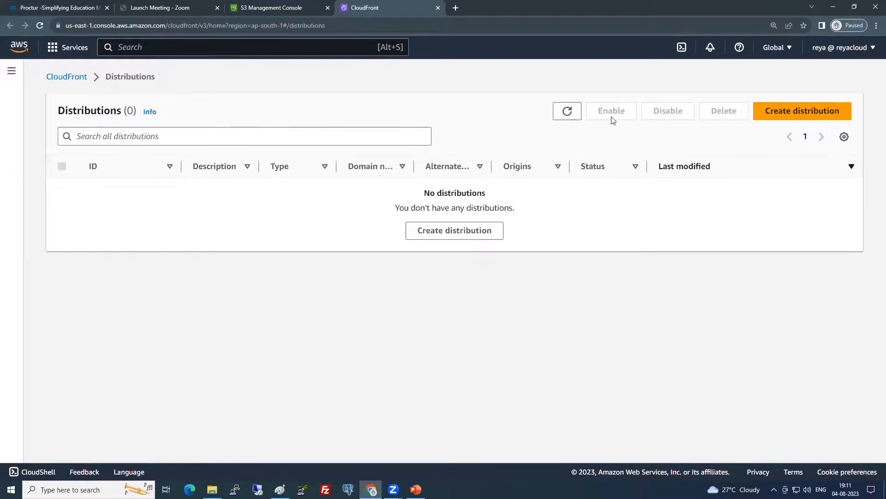
Start a new distribution with origin domain 6pm-website-cf-demo.s3.ap-south-1.amazonaws.com
click(815, 110)
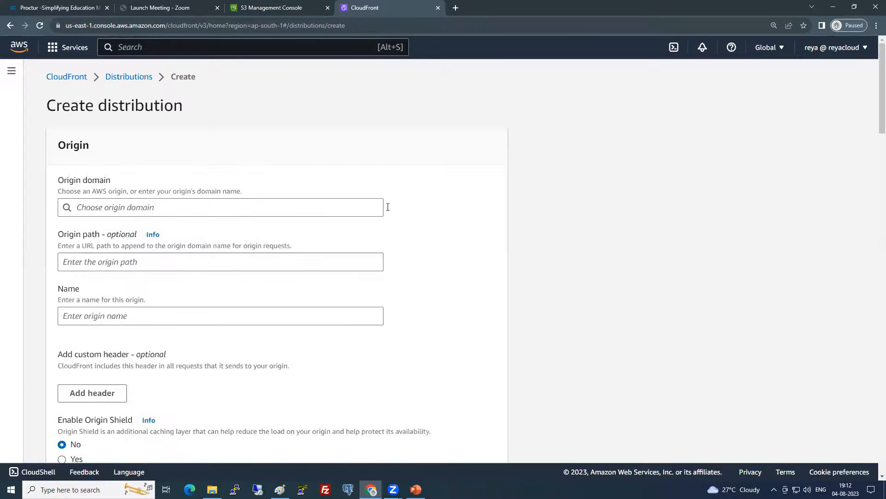
click(171, 207)
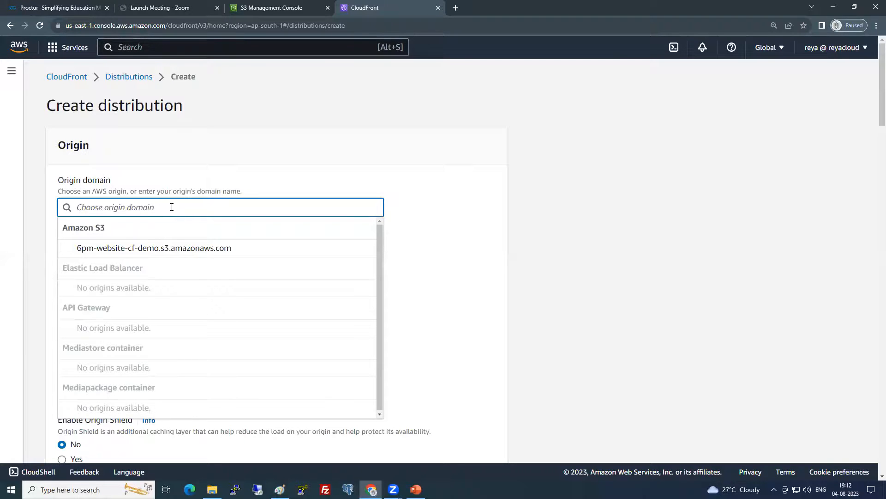
click(224, 253)
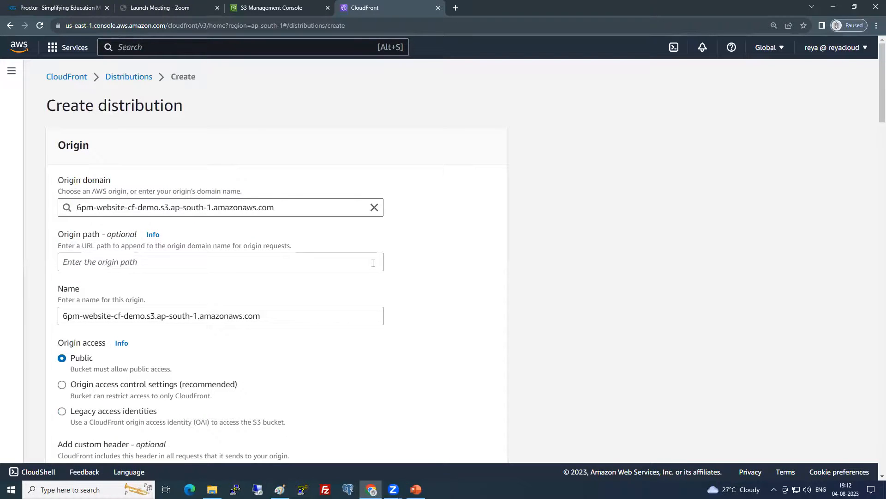
scroll(373, 263, down, 1)
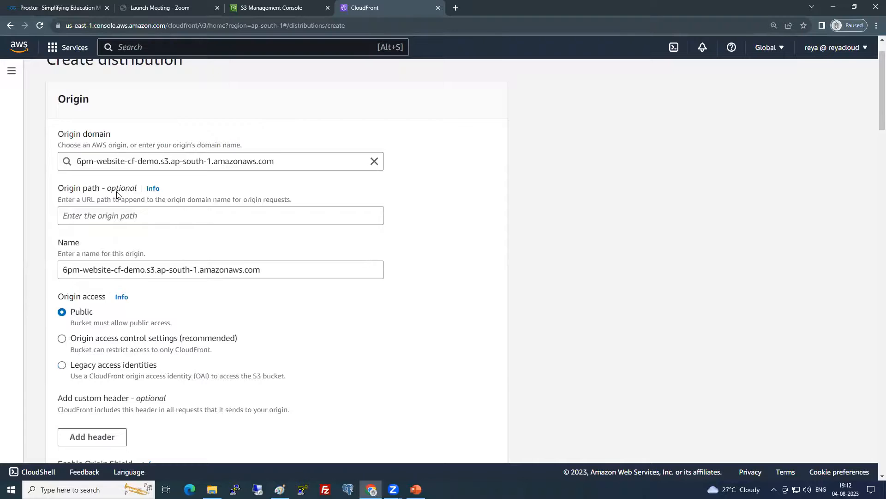
scroll(156, 232, down, 2)
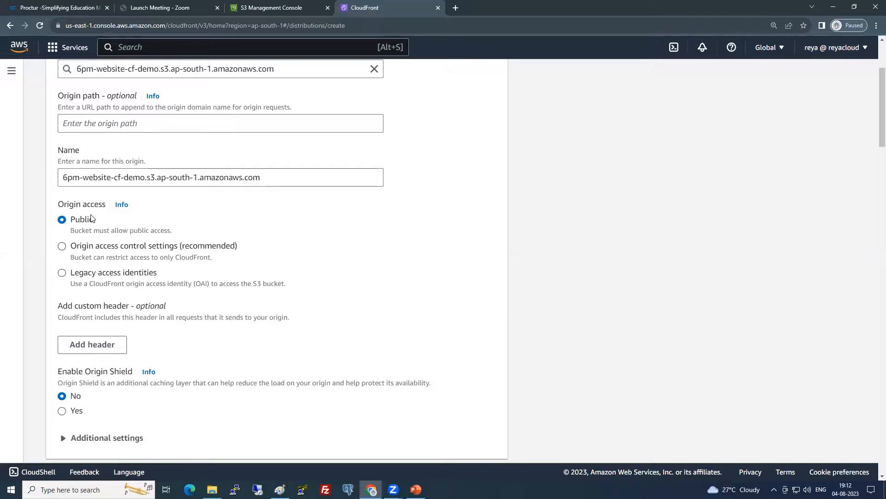
Choose 'Origin access control settings (recommended)' for the S3 origin and check the existing controls list
click(97, 252)
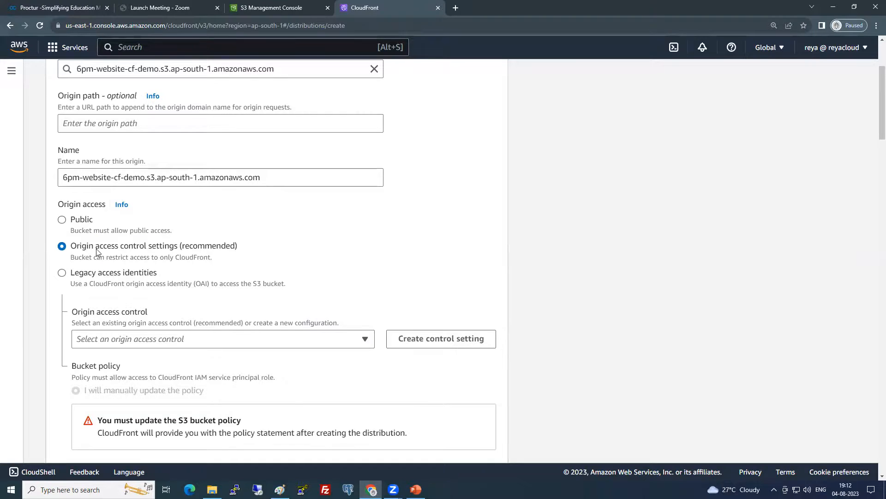
scroll(105, 352, down, 3)
scroll(104, 353, up, 3)
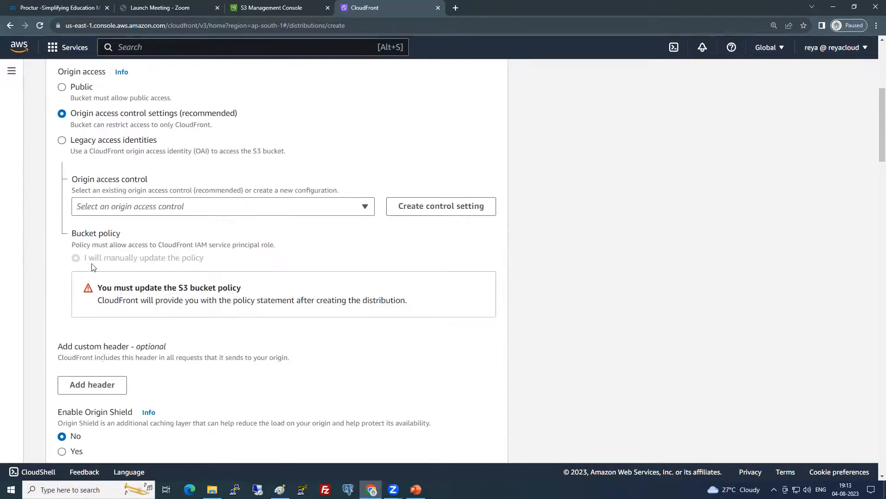
click(76, 223)
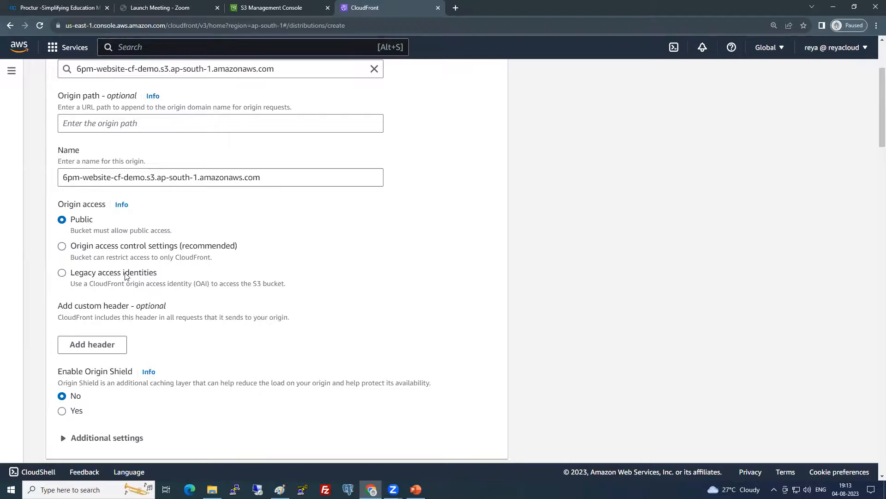
click(100, 250)
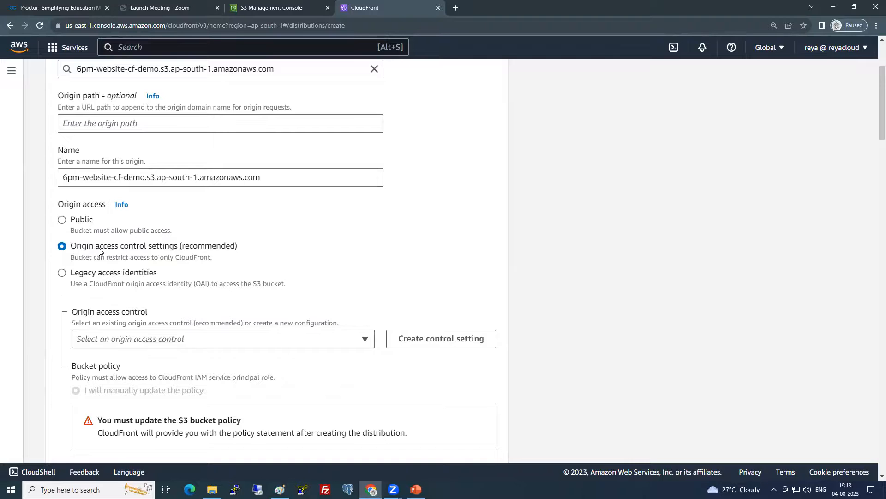
click(161, 340)
click(160, 340)
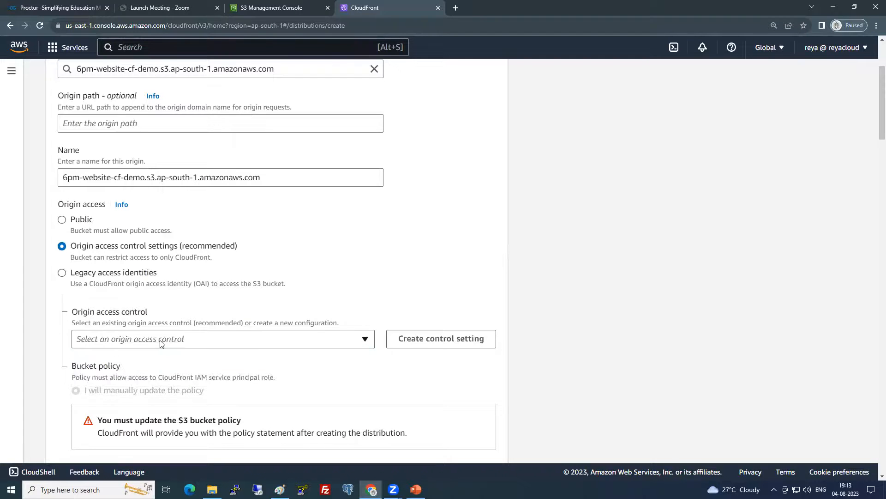
Create a new origin access control with defaults: Sign requests, origin type S3
click(427, 341)
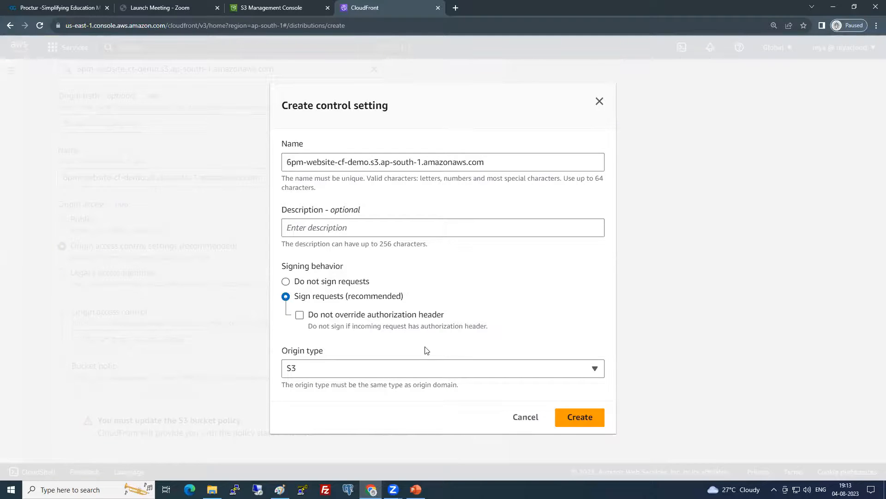
click(575, 419)
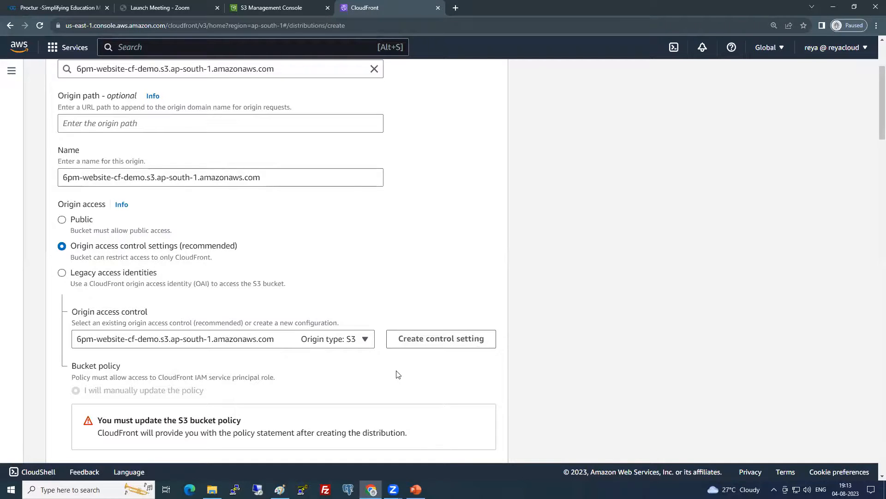
scroll(399, 374, down, 1)
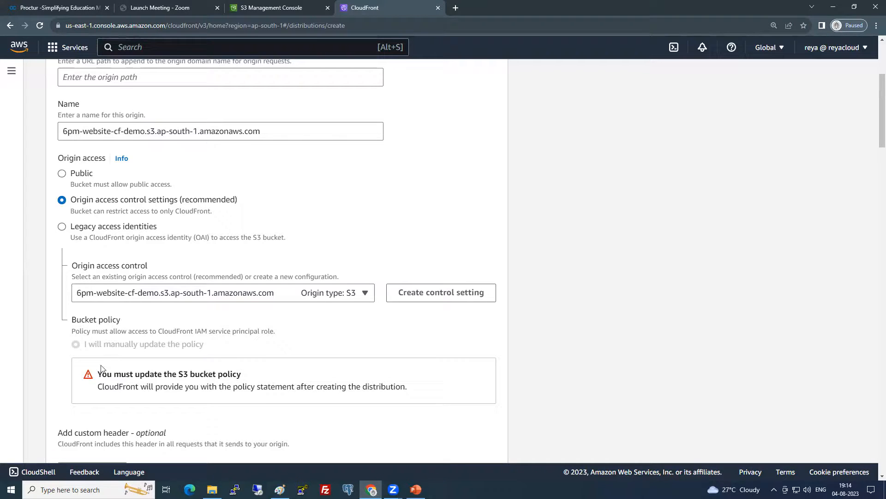
drag(98, 374, 250, 380)
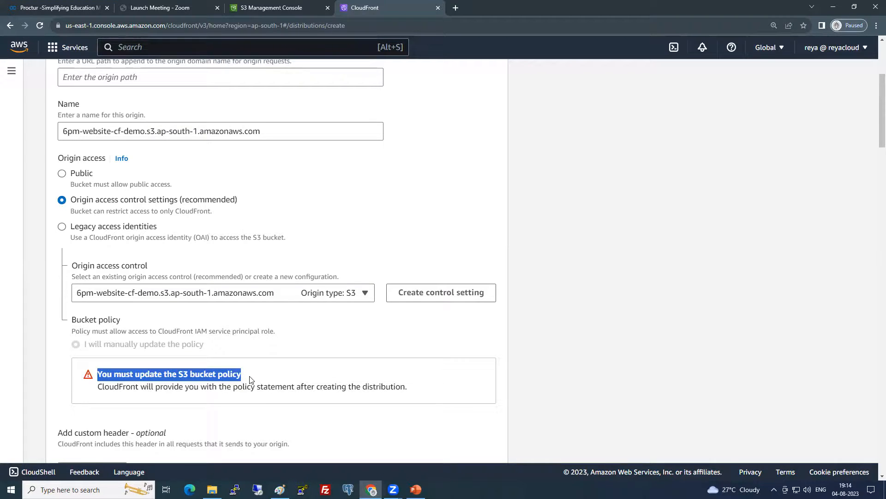
click(185, 387)
drag(98, 387, 411, 387)
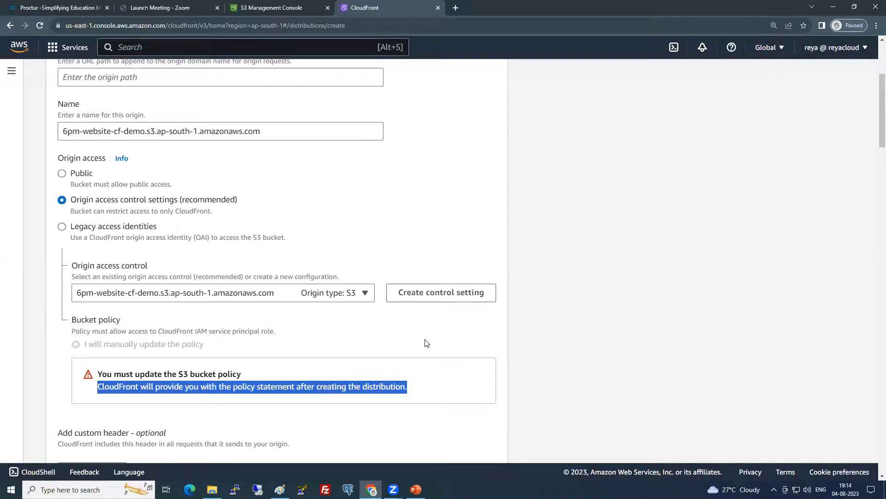
scroll(382, 342, down, 2)
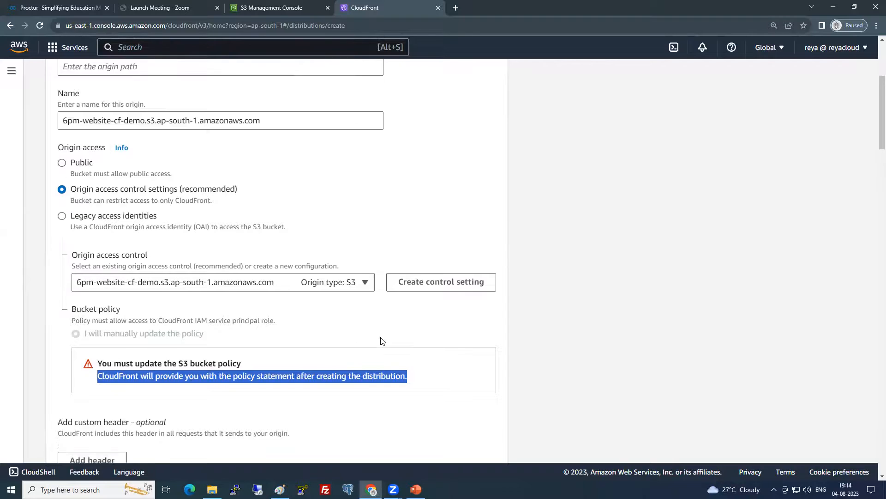
scroll(320, 323, down, 2)
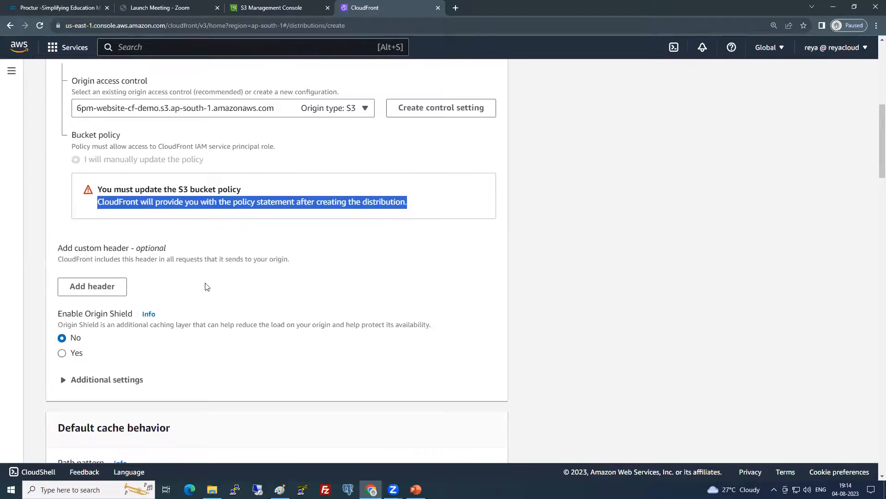
scroll(92, 276, down, 1)
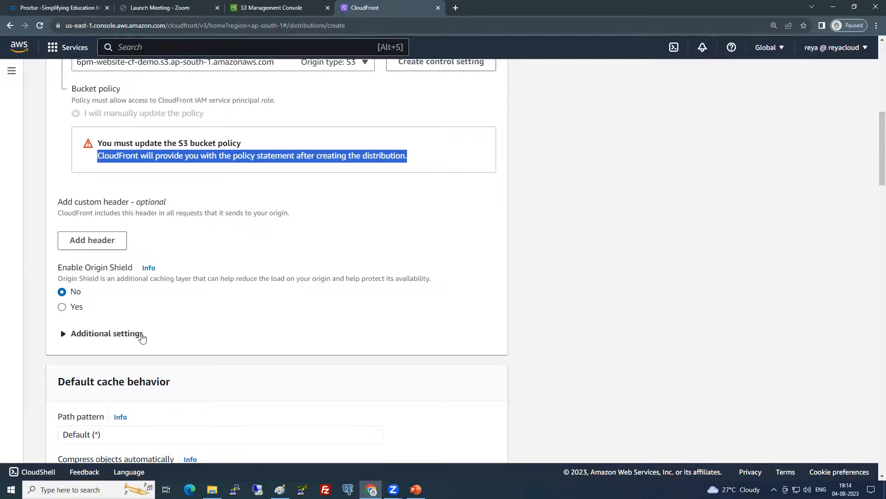
scroll(153, 316, down, 3)
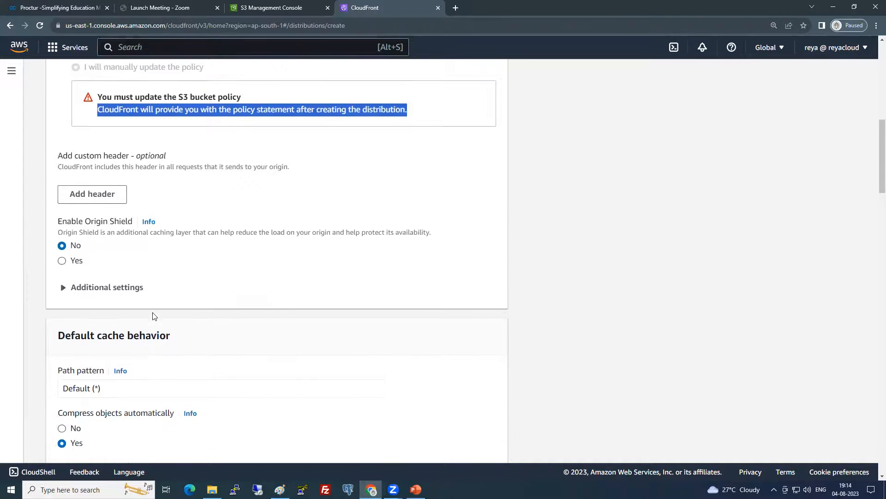
scroll(152, 317, down, 1)
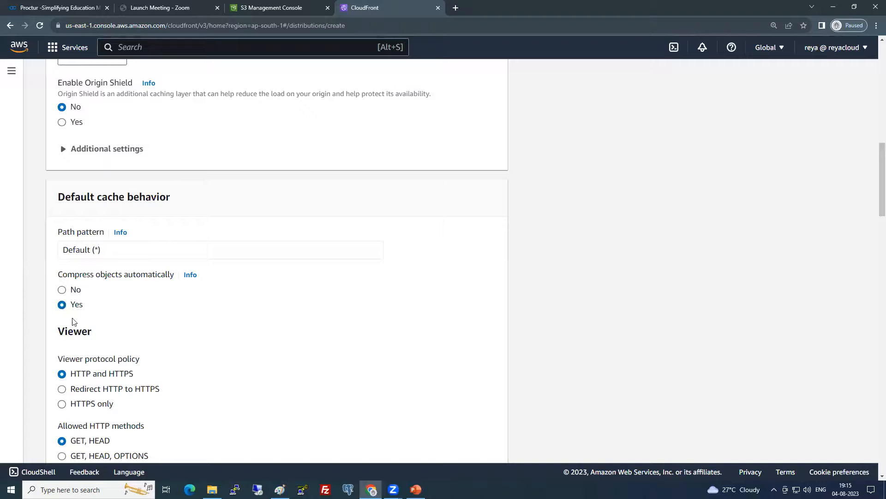
drag(71, 304, 79, 305)
click(70, 310)
scroll(70, 311, down, 1)
scroll(70, 311, down, 3)
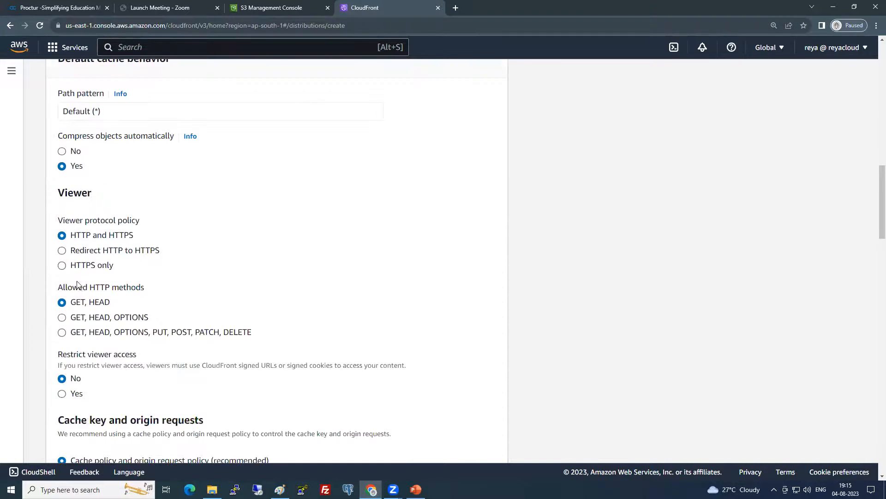
click(455, 7)
text(http)
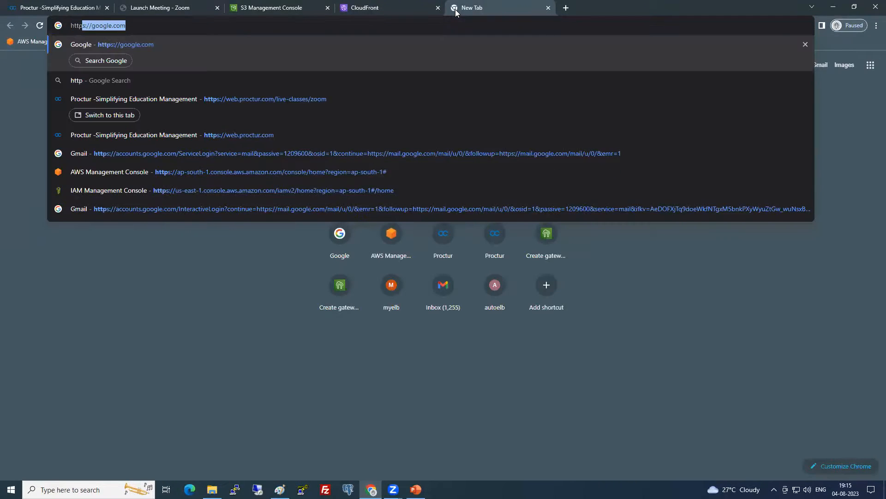
text(://google.com)
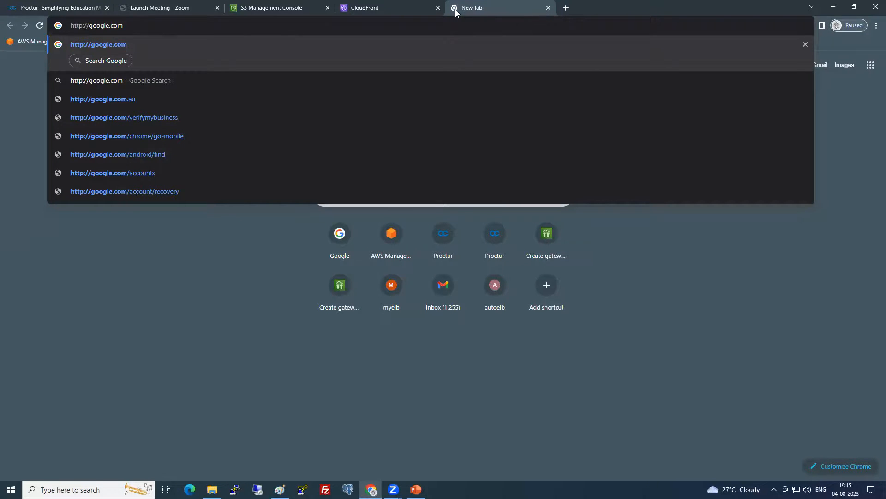
key(Return)
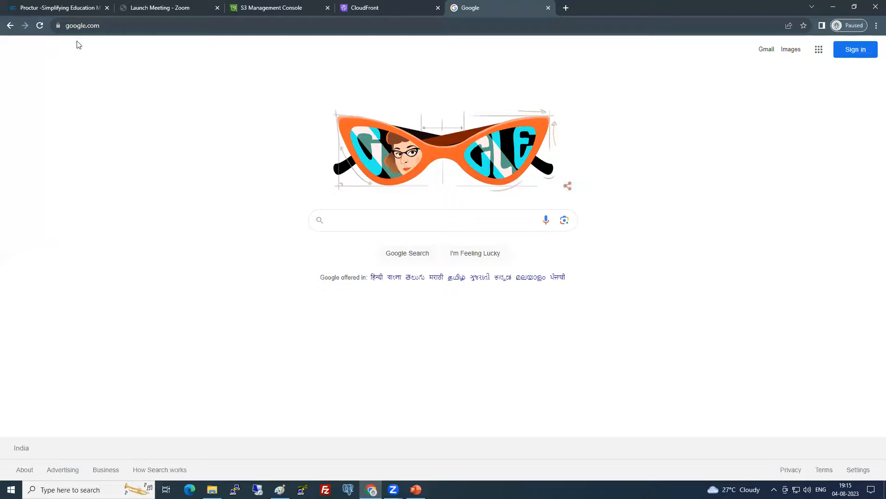
click(58, 27)
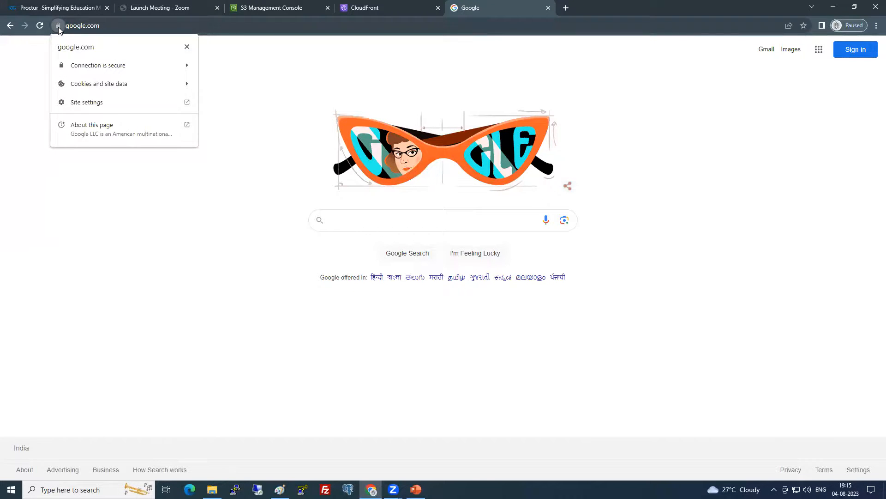
Set the distribution's viewer protocol policy to Redirect HTTP to HTTPS
click(105, 189)
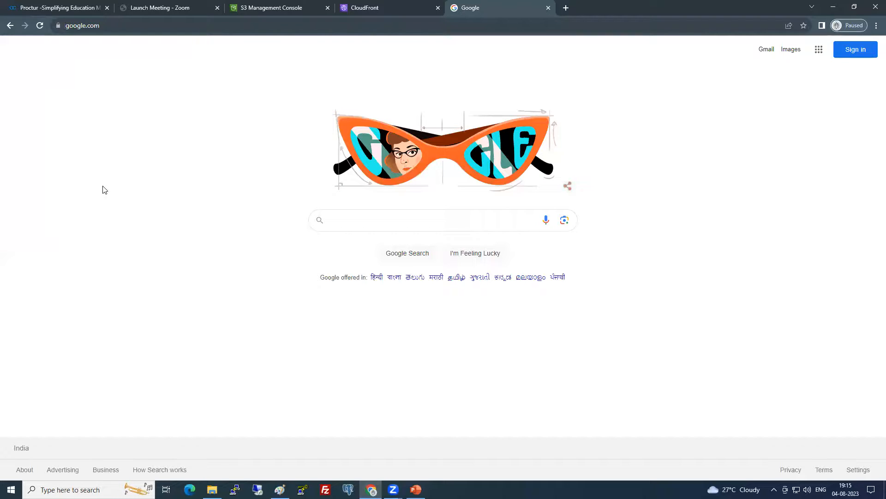
click(365, 7)
drag(72, 250, 163, 252)
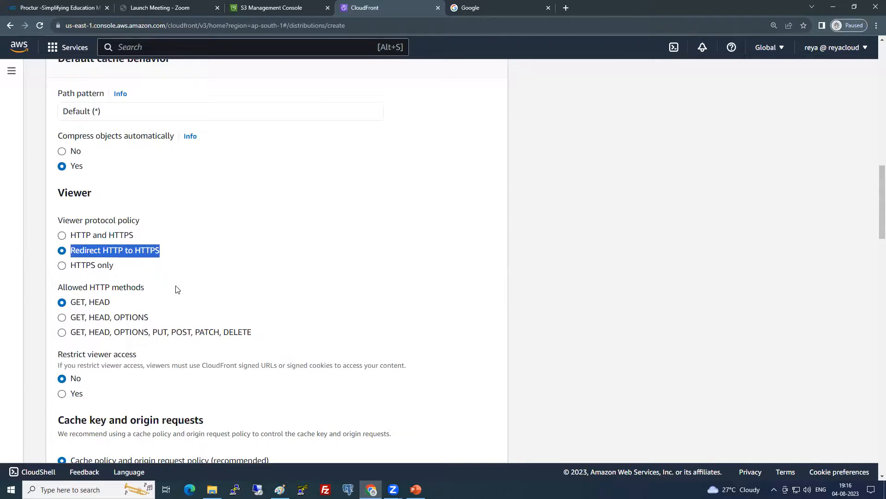
Set the viewer protocol policy to HTTP and HTTPS and review function associations down to WAF
click(99, 268)
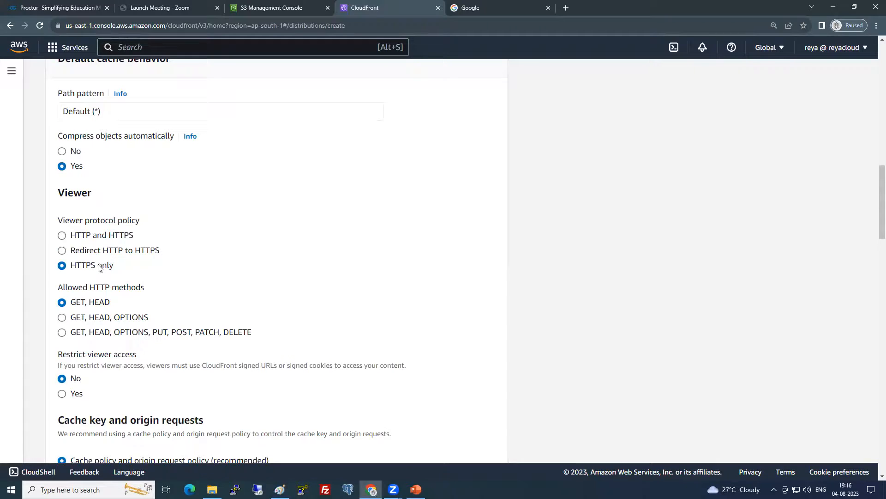
click(99, 236)
scroll(105, 247, down, 2)
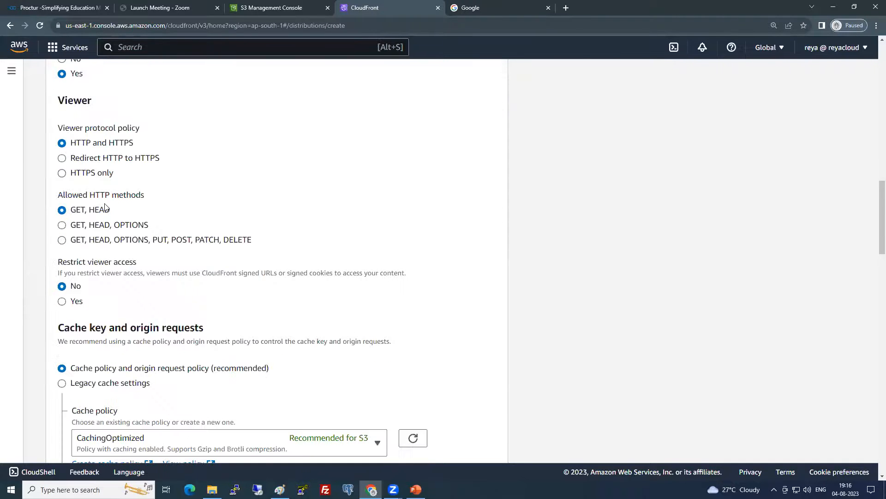
scroll(98, 245, down, 2)
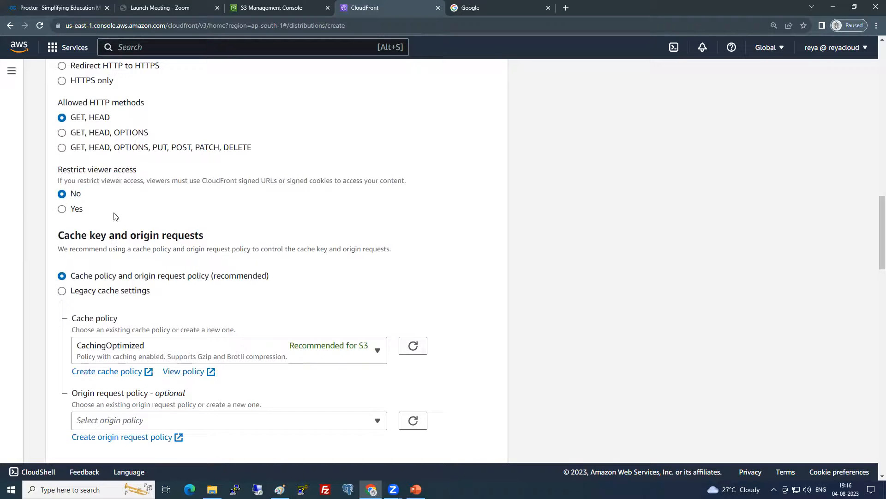
scroll(127, 261, down, 2)
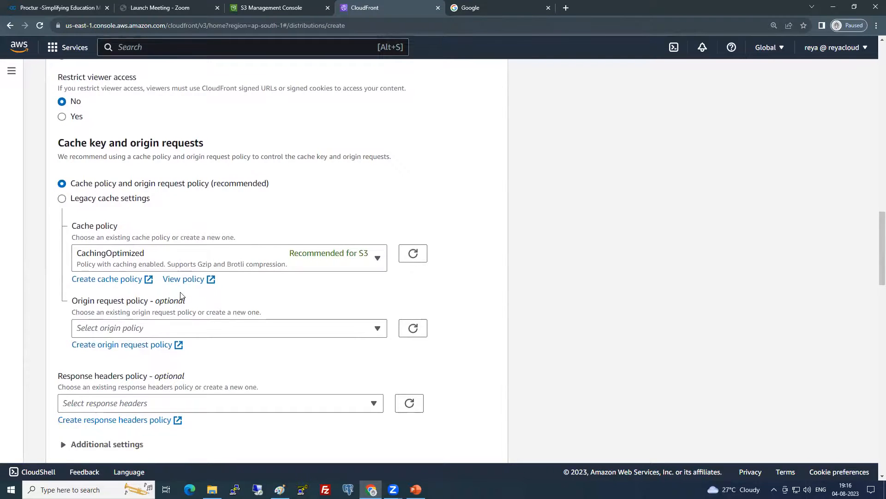
scroll(184, 291, down, 2)
scroll(186, 286, down, 9)
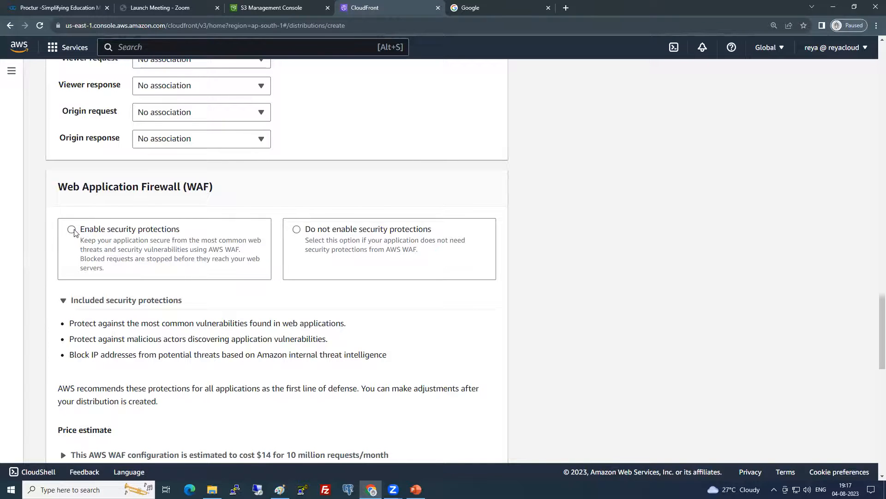
scroll(73, 232, down, 6)
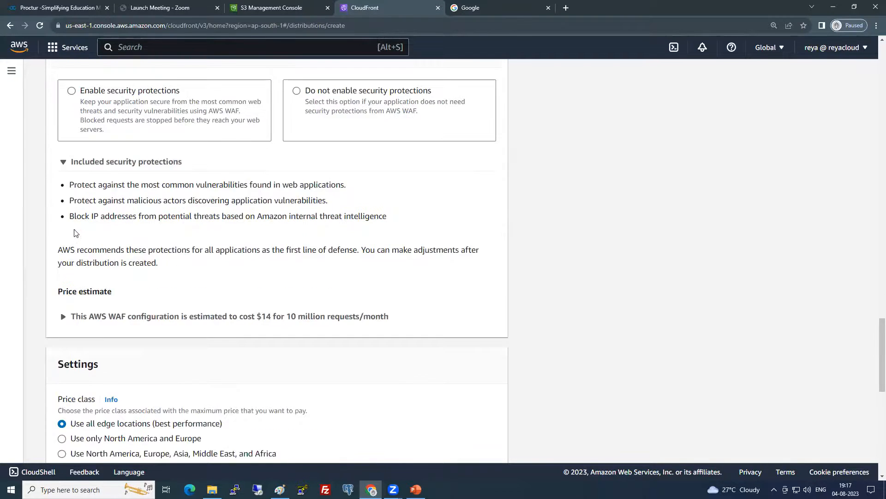
scroll(75, 230, down, 1)
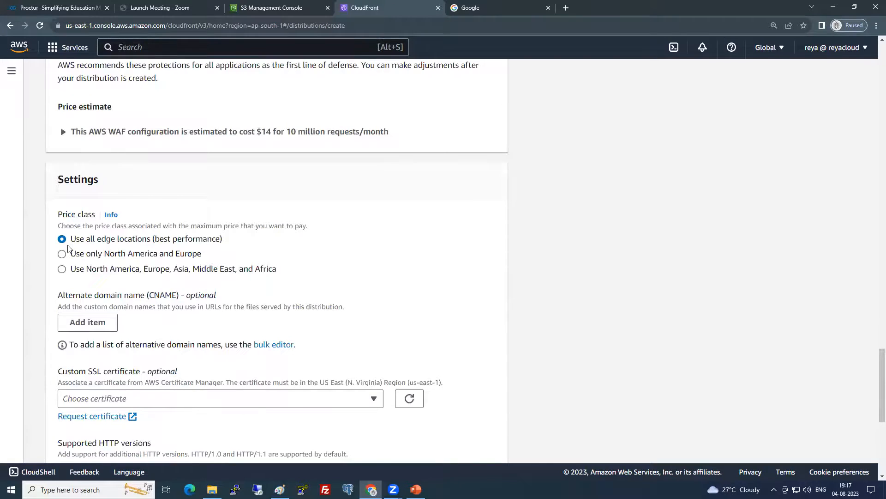
scroll(72, 246, down, 1)
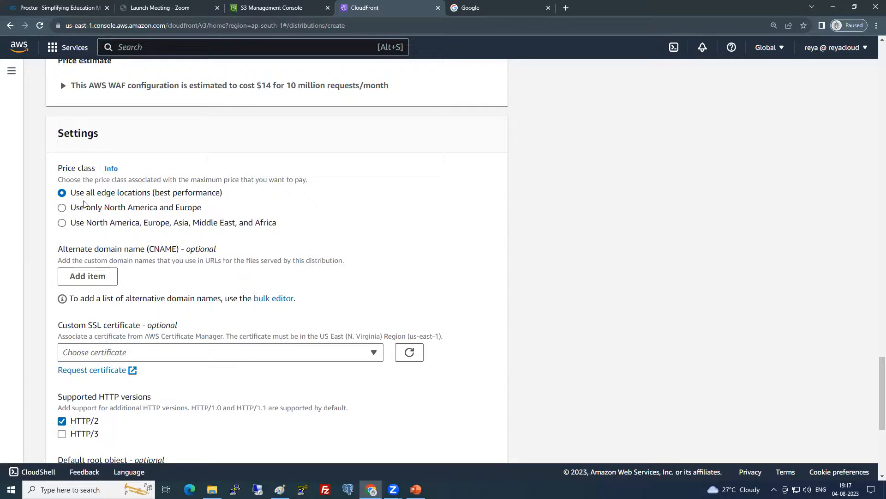
drag(72, 193, 229, 196)
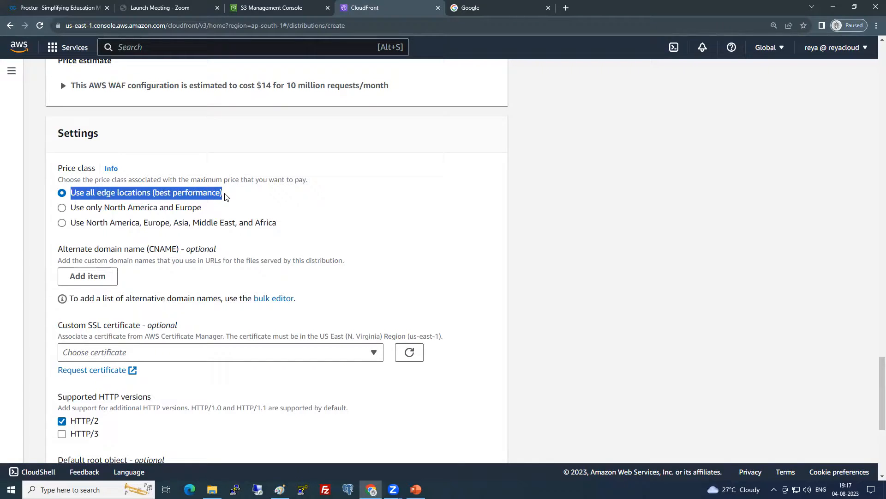
drag(105, 207, 195, 208)
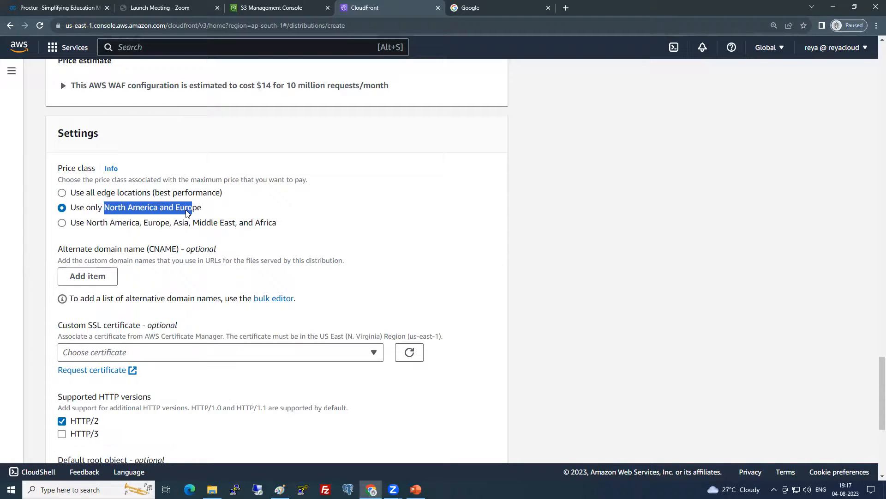
click(113, 196)
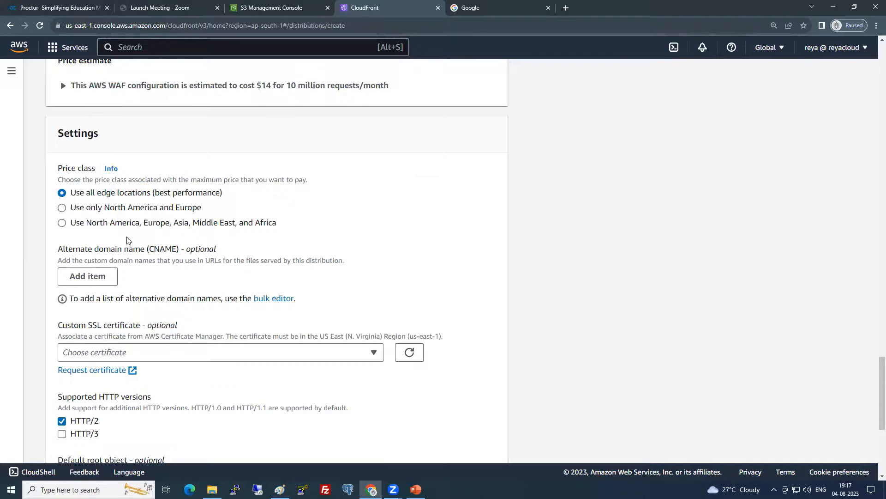
scroll(129, 240, down, 2)
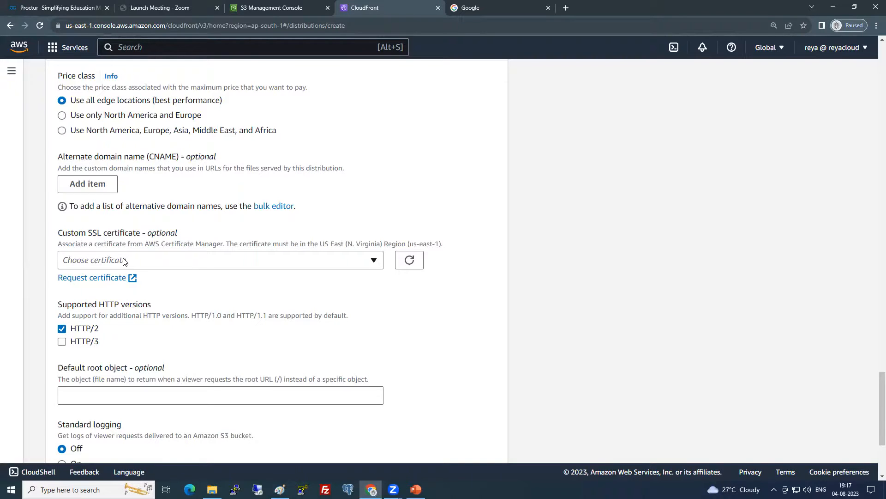
Review the Custom SSL certificate choices without selecting one
click(123, 261)
click(124, 261)
click(124, 261)
click(124, 261)
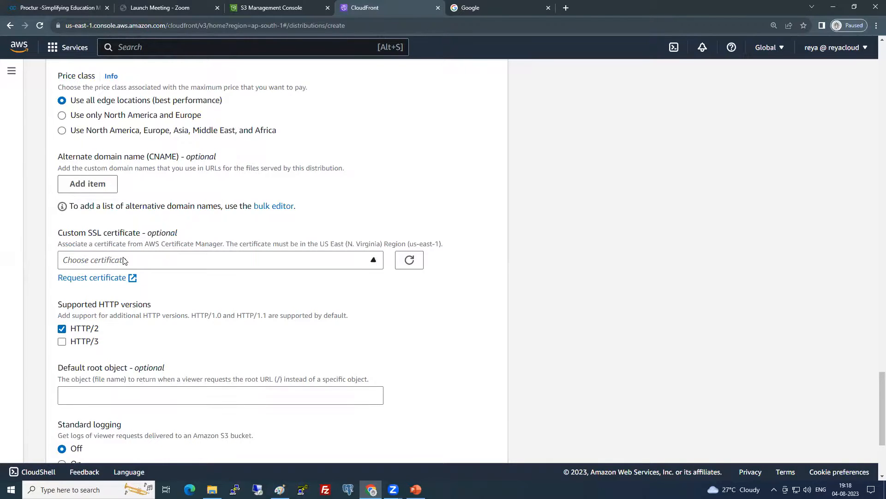
scroll(112, 305, down, 2)
Set the default root object to index.html and review the remaining distribution settings
click(101, 296)
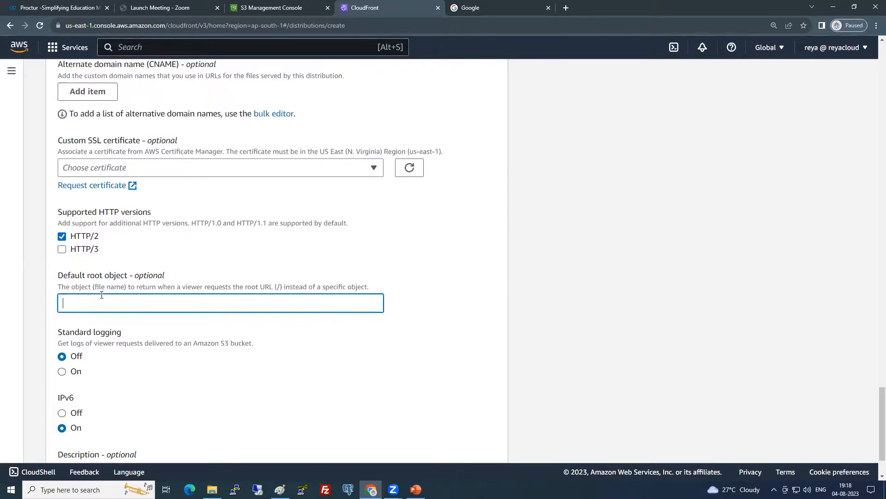
text(index.html)
scroll(107, 297, down, 2)
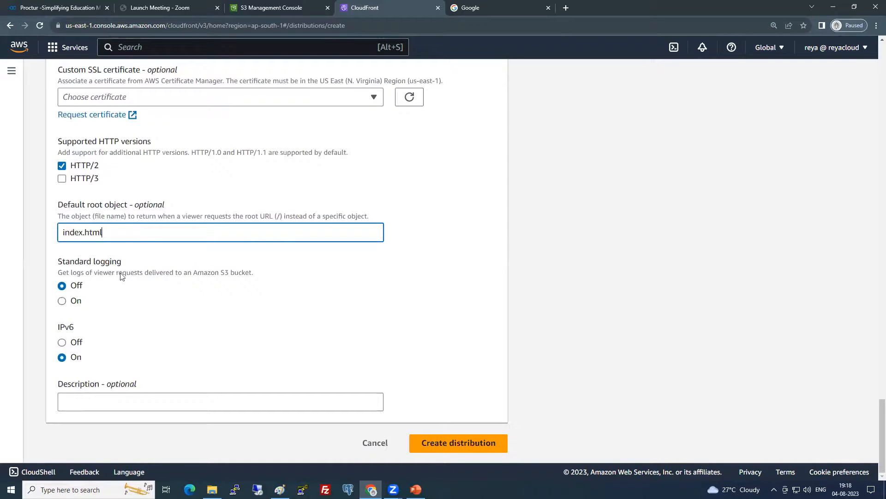
scroll(138, 235, up, 15)
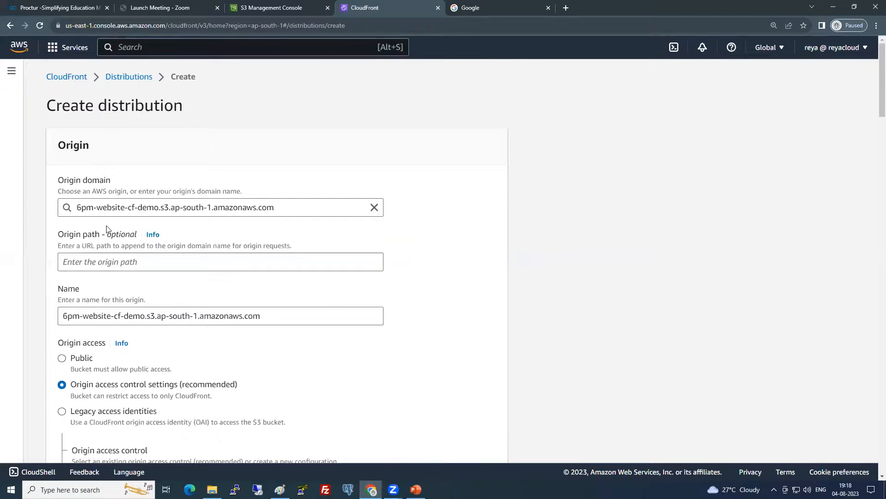
scroll(109, 228, down, 3)
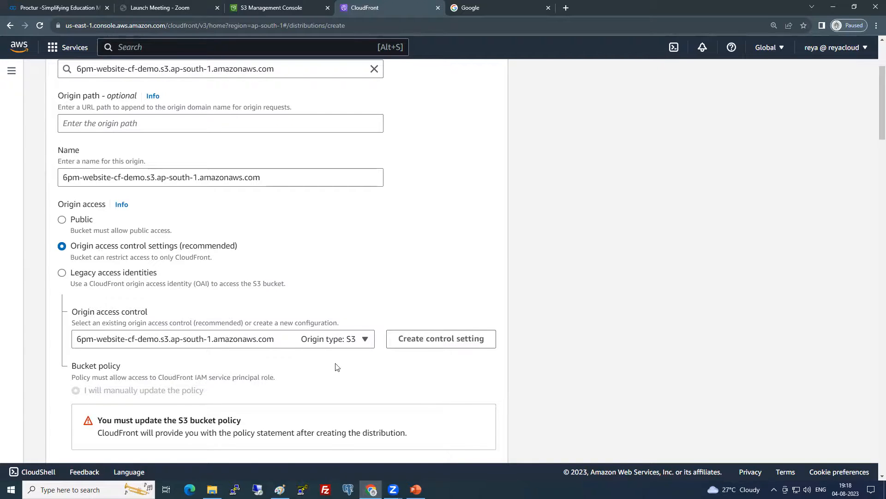
scroll(334, 366, down, 1)
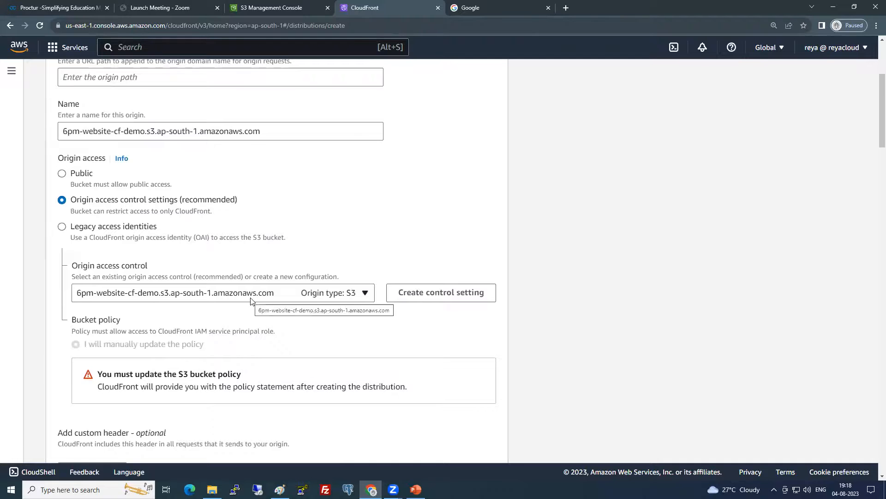
scroll(252, 309, down, 8)
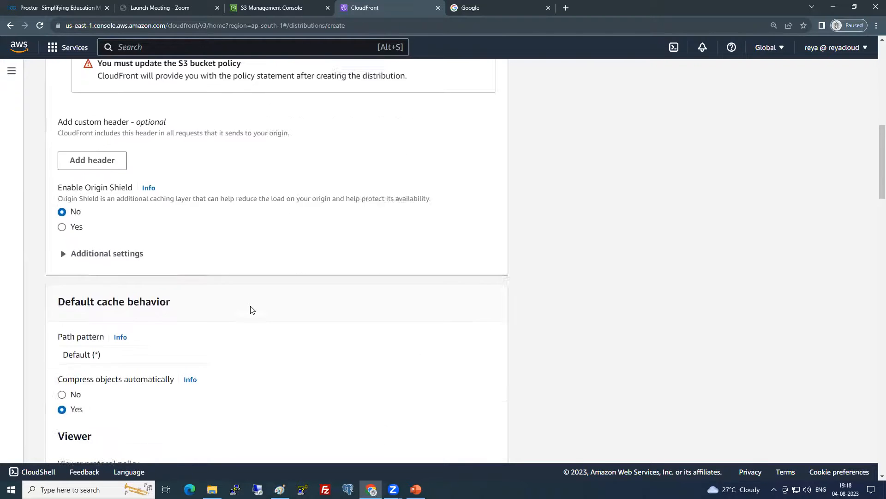
scroll(252, 309, down, 6)
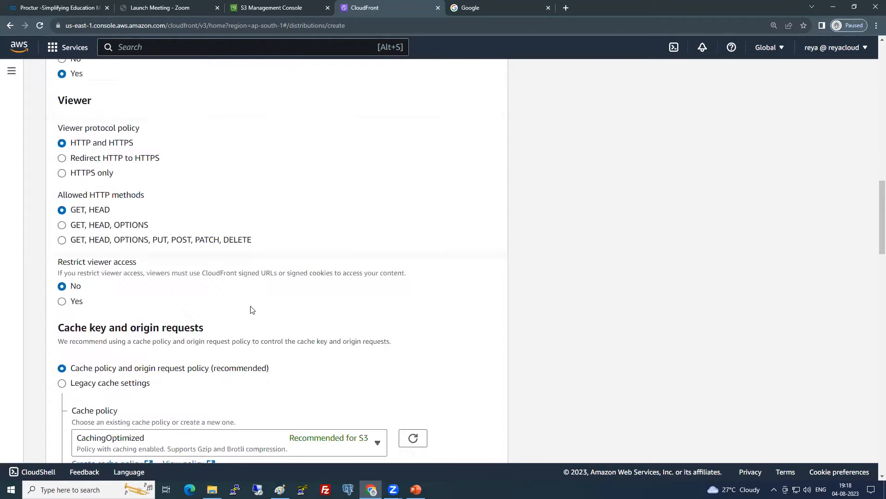
scroll(253, 310, down, 8)
scroll(252, 310, down, 16)
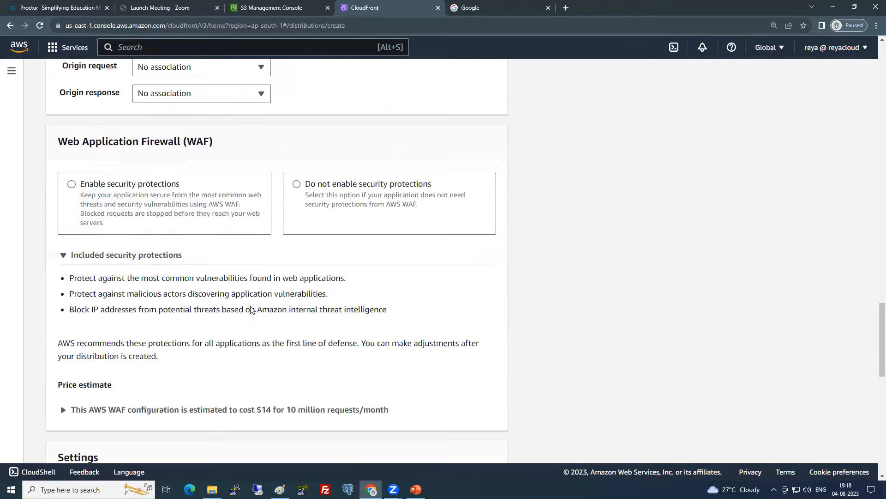
scroll(252, 309, down, 5)
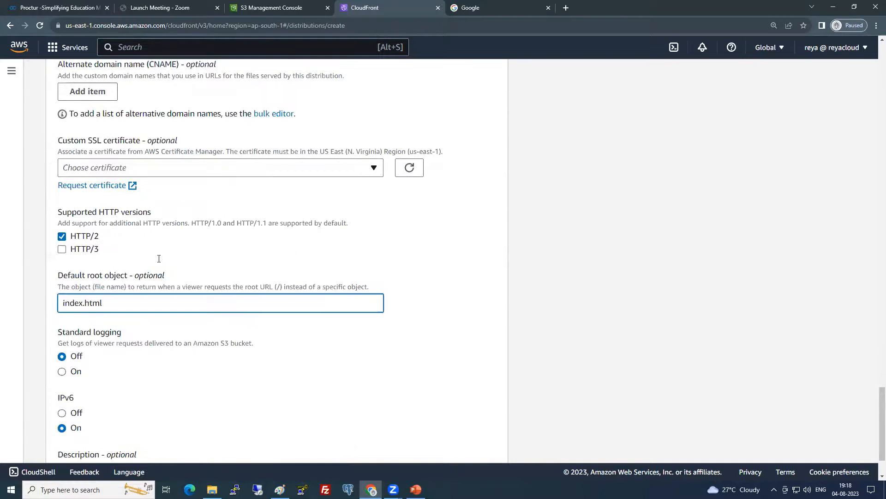
drag(30, 232, 130, 264)
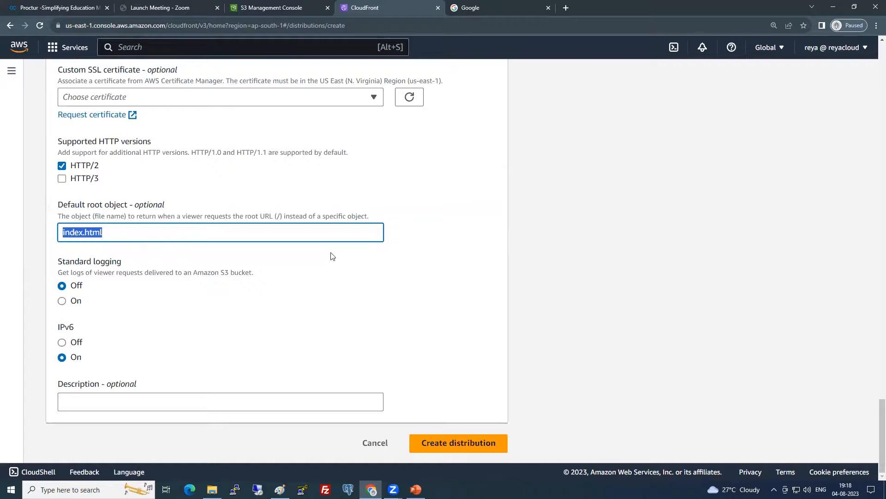
Create distribution EXKG9SYPXHLDU with 'Do not enable security protections' and copy its bucket policy statement
click(511, 433)
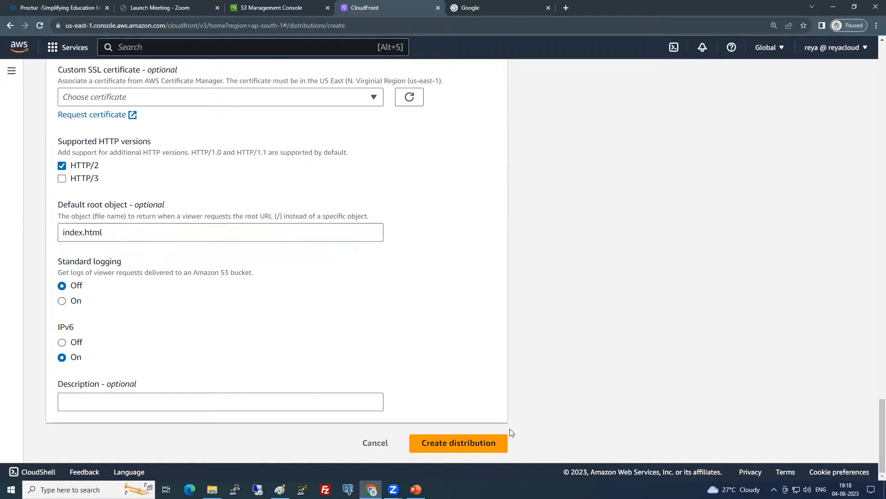
click(481, 444)
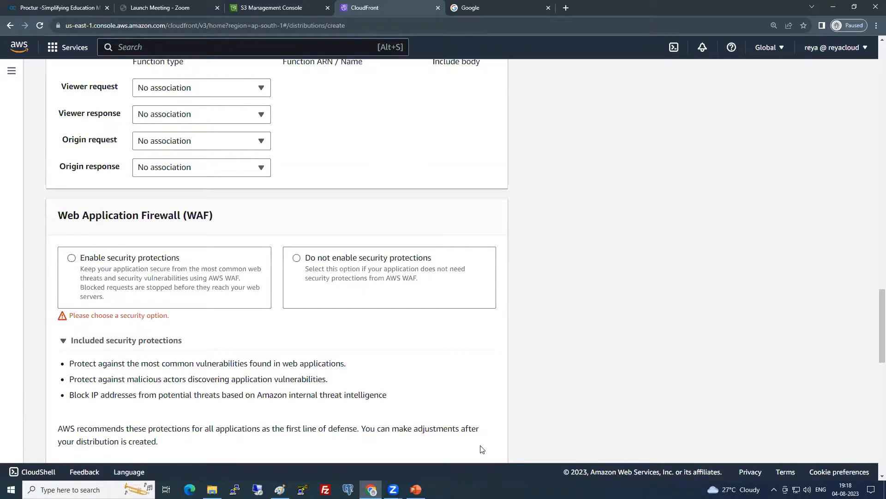
click(91, 260)
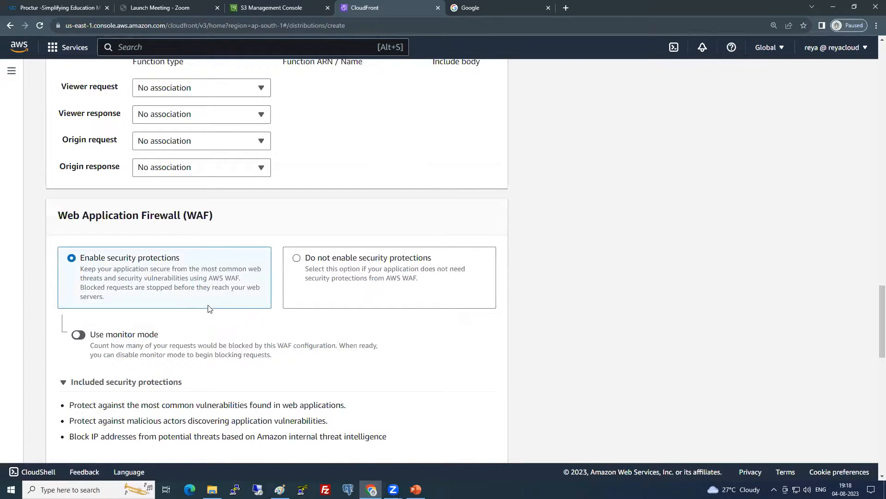
click(316, 261)
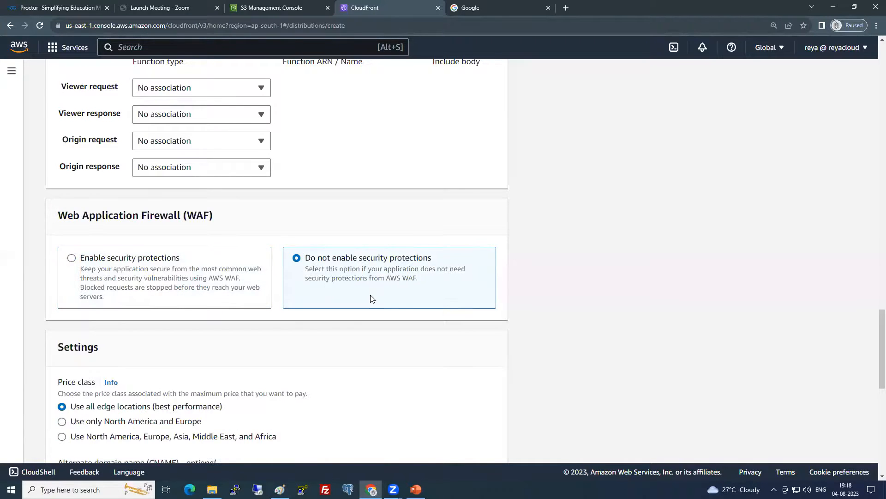
scroll(373, 299, down, 10)
click(455, 444)
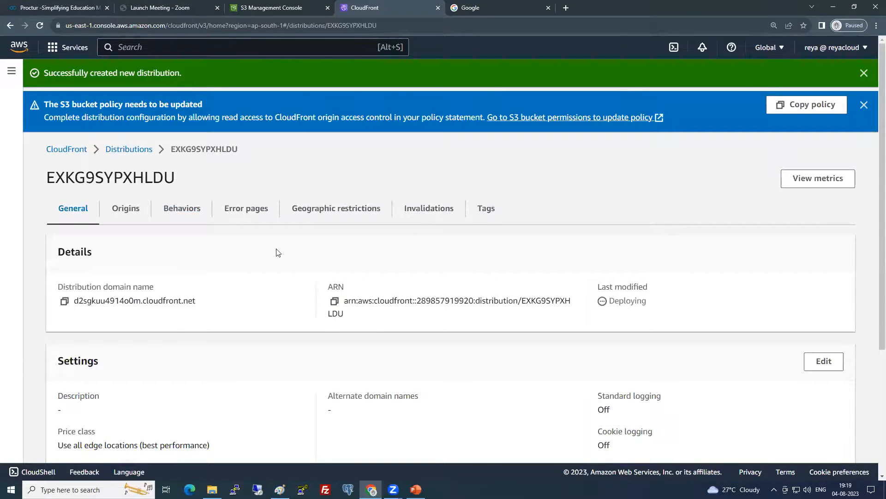
drag(61, 105, 194, 108)
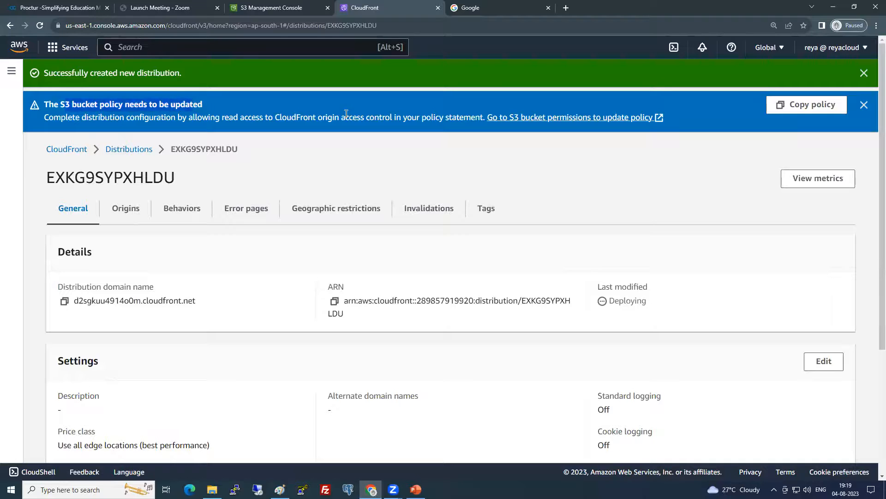
click(804, 109)
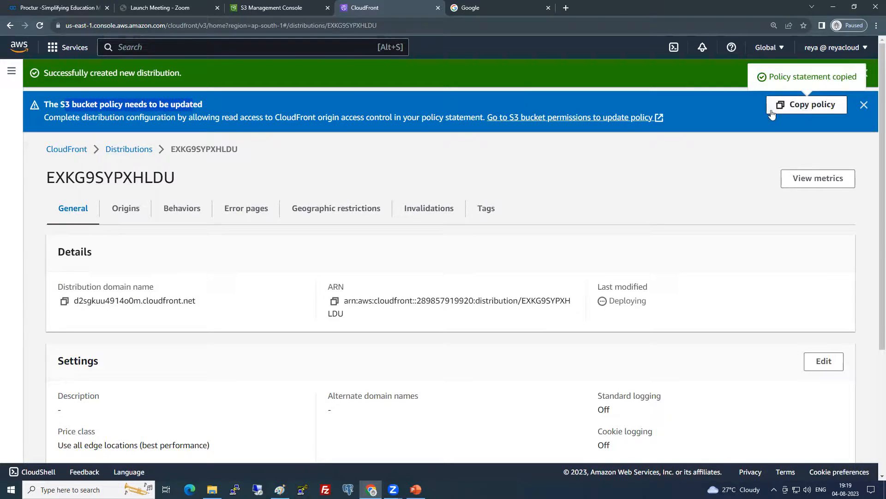
Open the bucket policy editor in the Permissions settings of 6pm-website-cf-demo
click(276, 5)
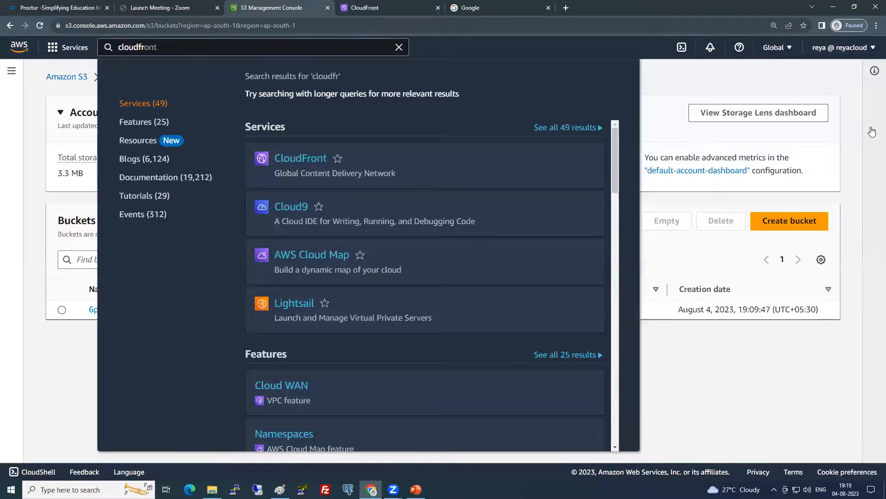
click(819, 164)
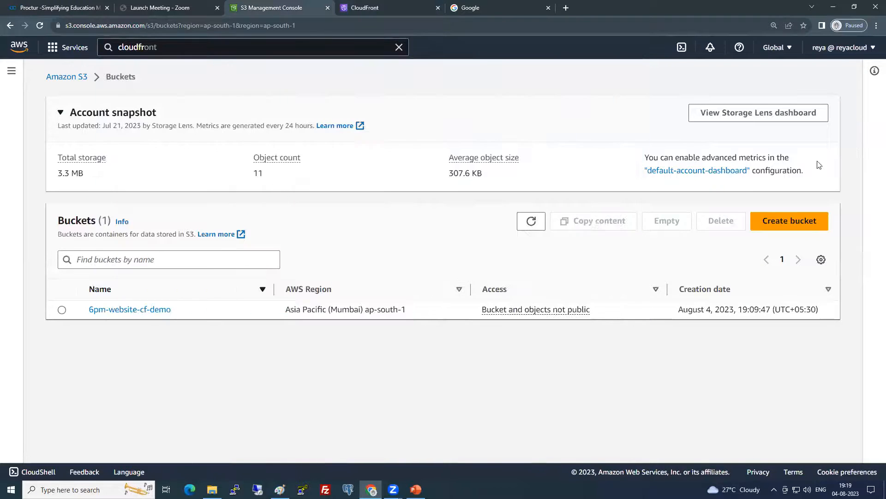
click(146, 308)
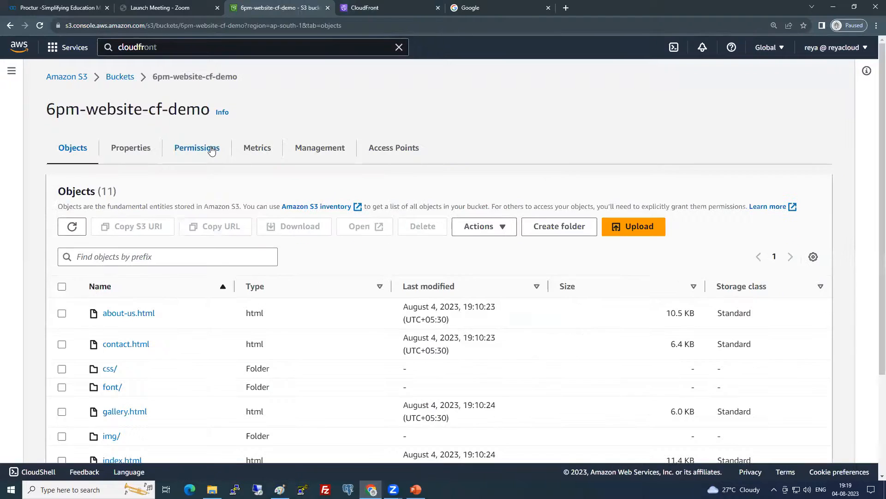
click(212, 155)
scroll(638, 254, down, 6)
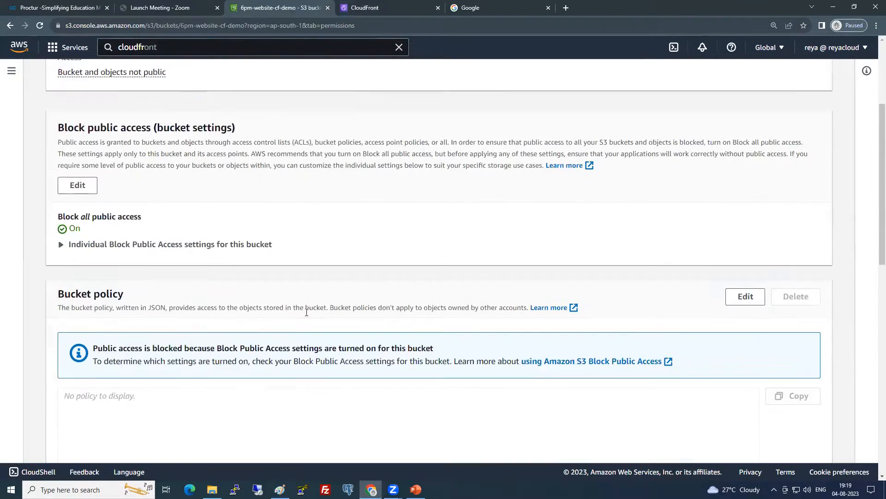
click(744, 191)
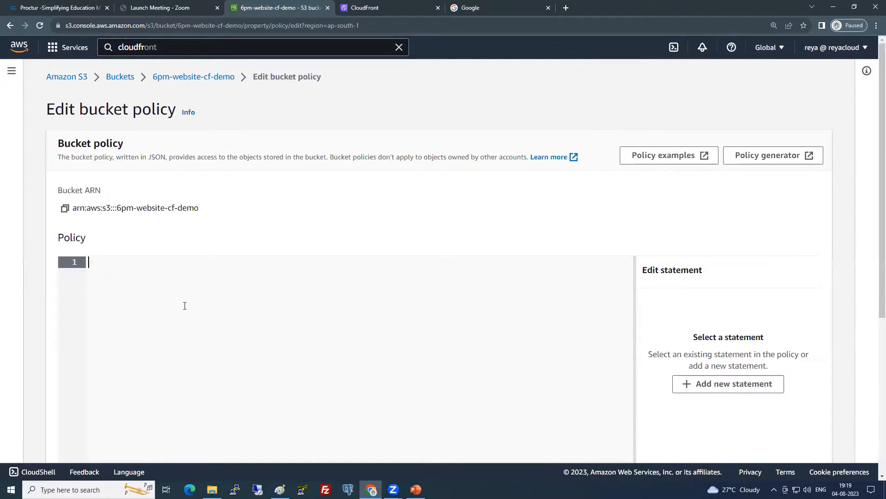
Paste the CloudFront policy granting s3:GetObject, review its principal and resource, and save it
key(ctrl+v)
scroll(405, 337, down, 3)
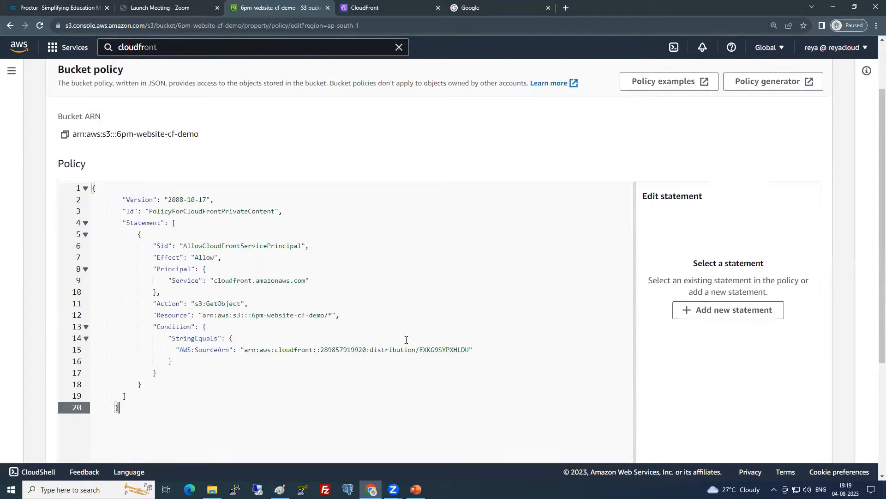
drag(271, 277, 314, 277)
click(246, 210)
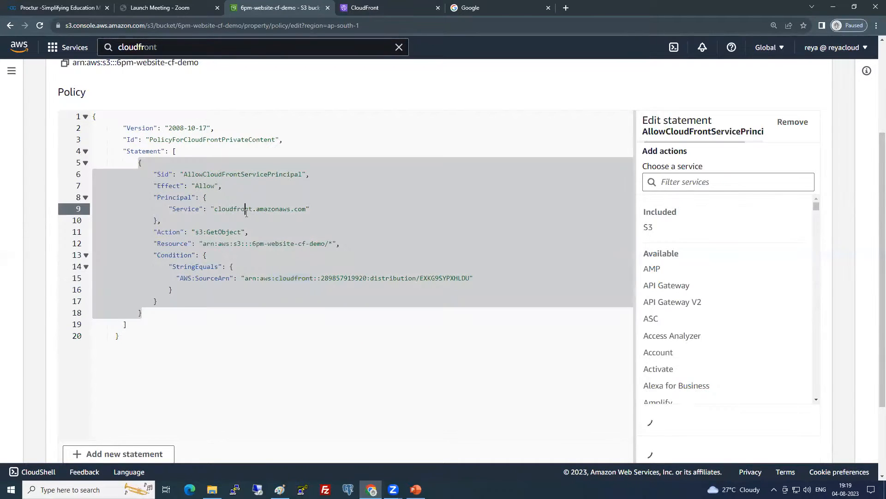
click(207, 231)
double_click(238, 232)
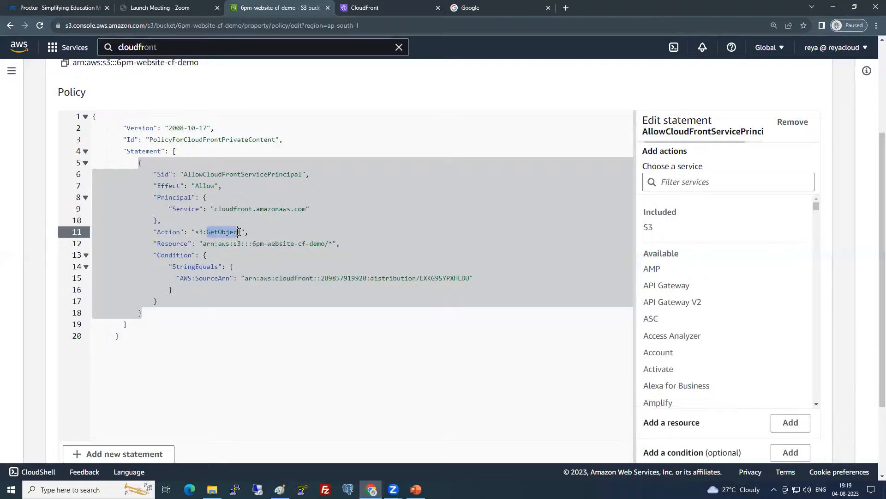
click(283, 245)
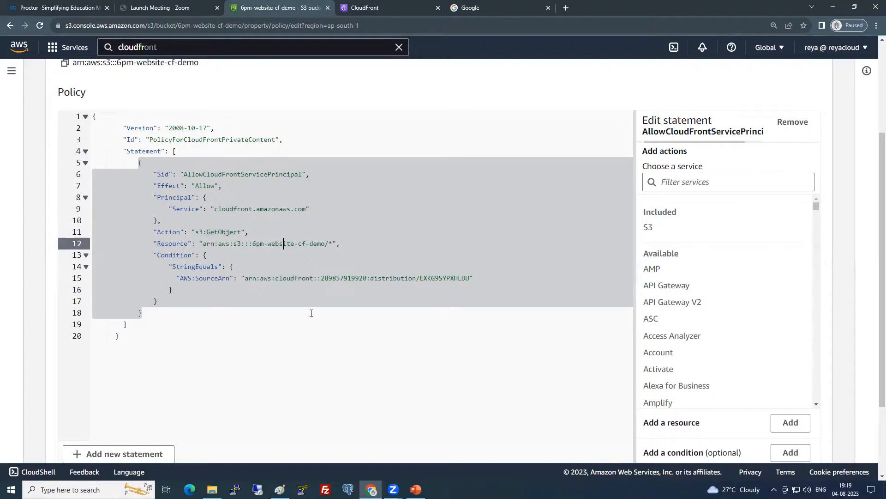
click(424, 309)
scroll(507, 322, down, 3)
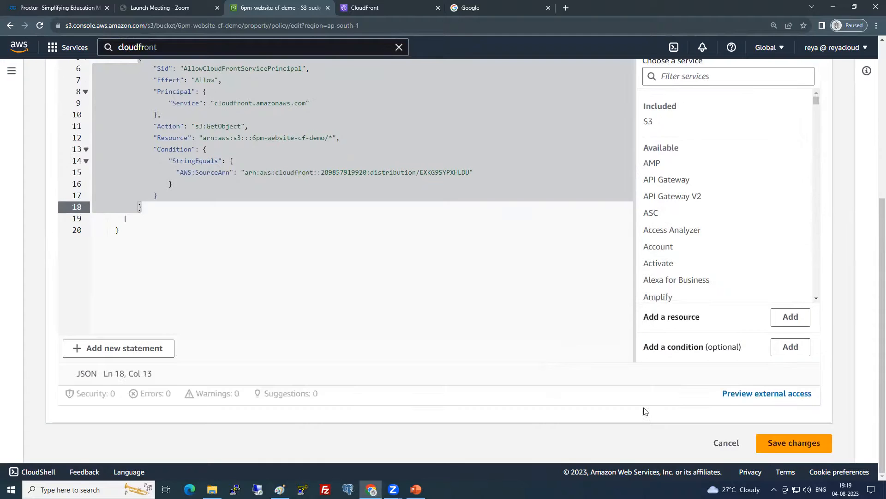
click(780, 448)
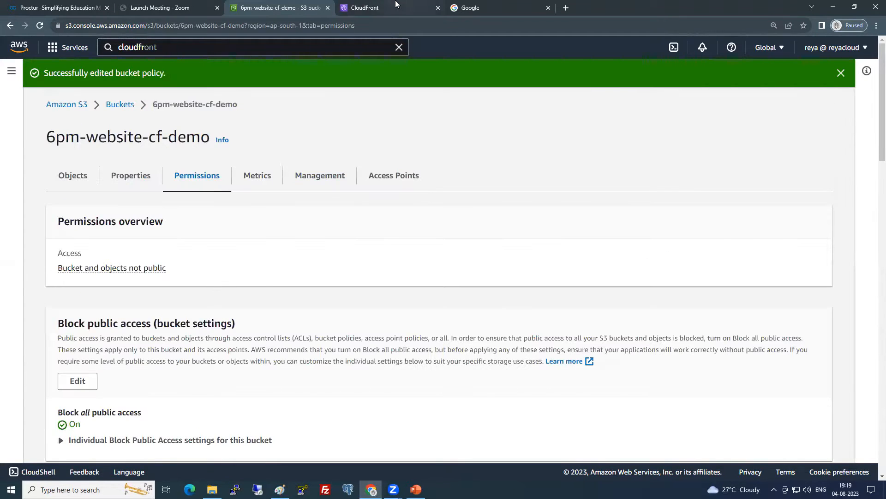
Return to CloudFront's Distributions list and widen Domain name to show d2sgkuu4914o0m.cloudfront.net
click(390, 7)
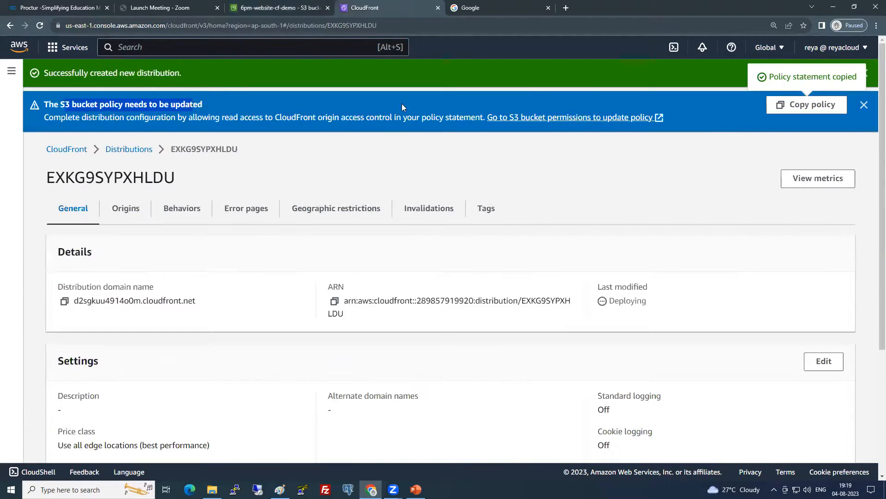
click(864, 106)
click(138, 104)
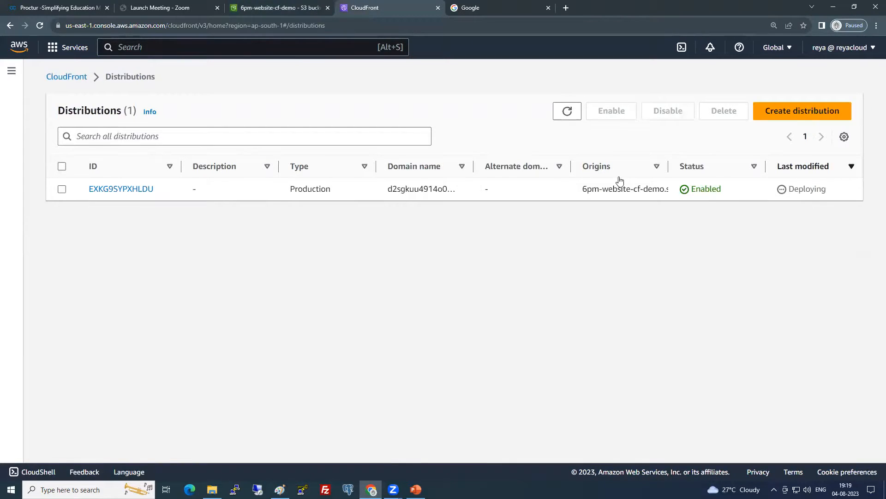
drag(789, 190, 829, 190)
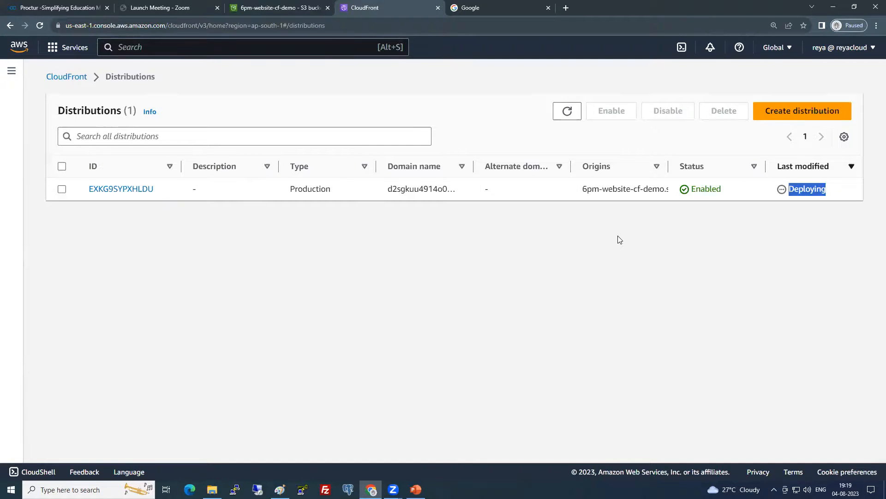
drag(473, 166, 391, 187)
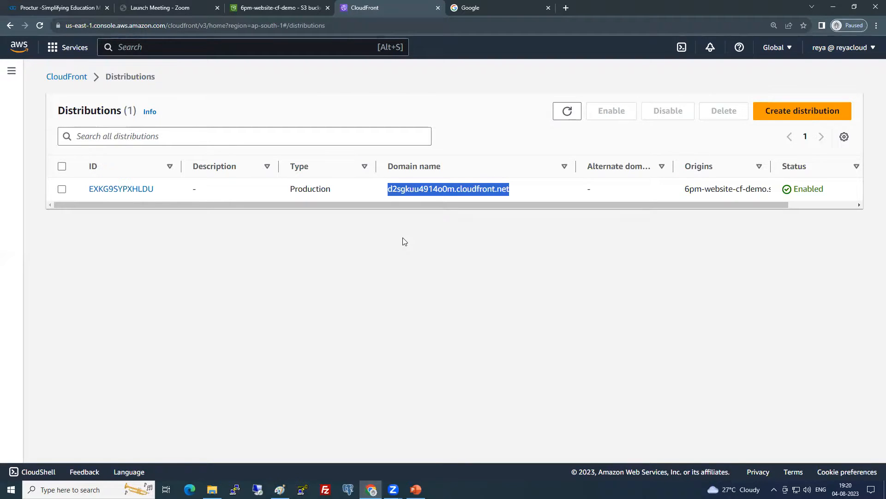
right_click(261, 278)
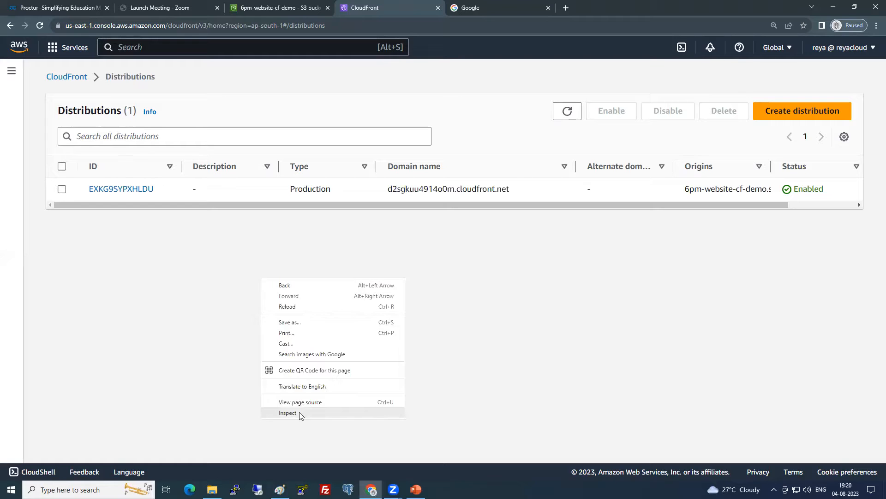
click(299, 412)
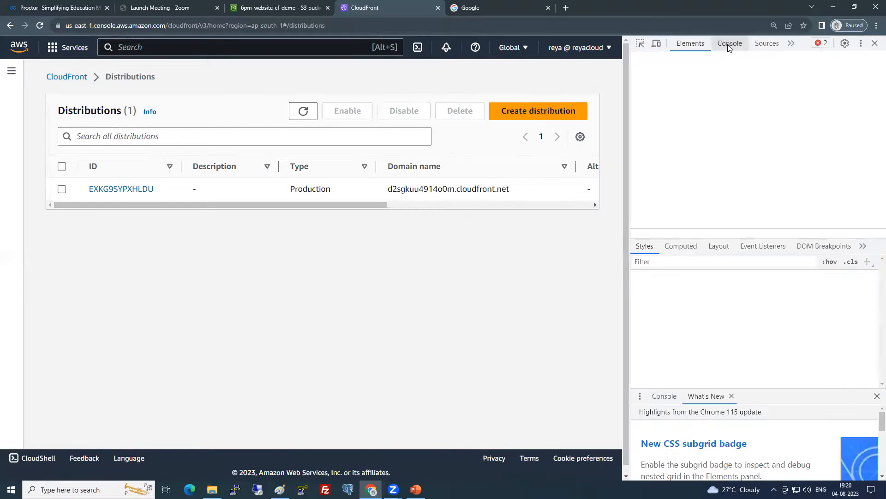
click(729, 44)
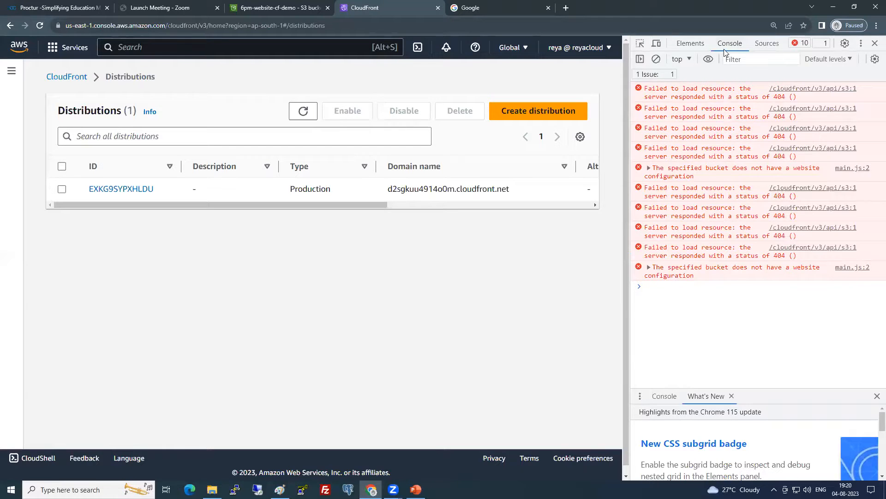
click(874, 44)
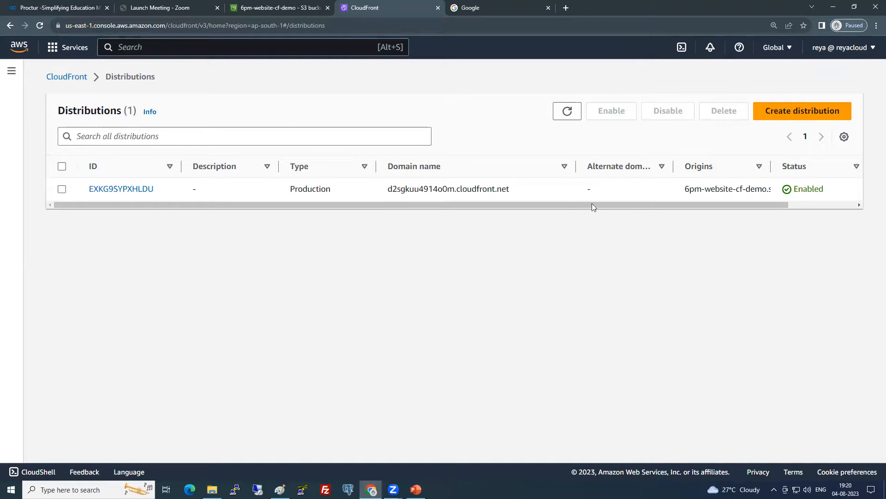
drag(592, 205, 663, 206)
Refresh the distributions list twice and copy the domain d2sgkuu4914o0m.cloudfront.net
click(570, 112)
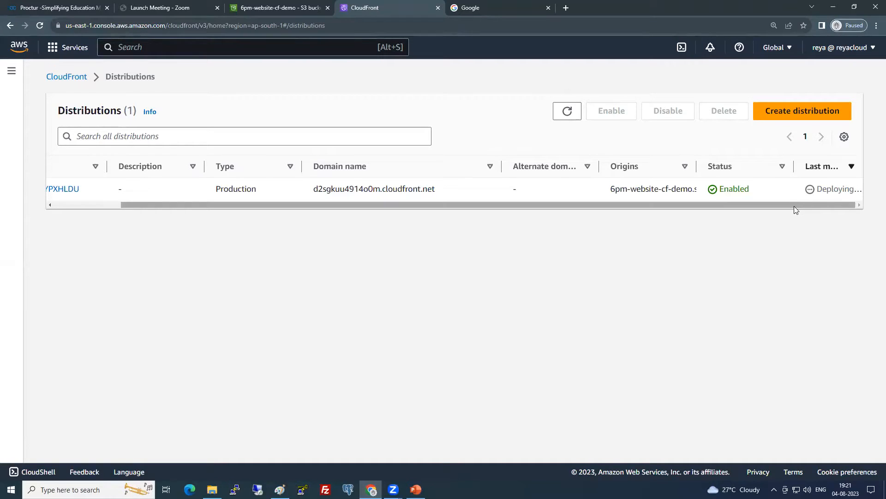
click(566, 112)
drag(436, 192, 309, 196)
key(ctrl+c)
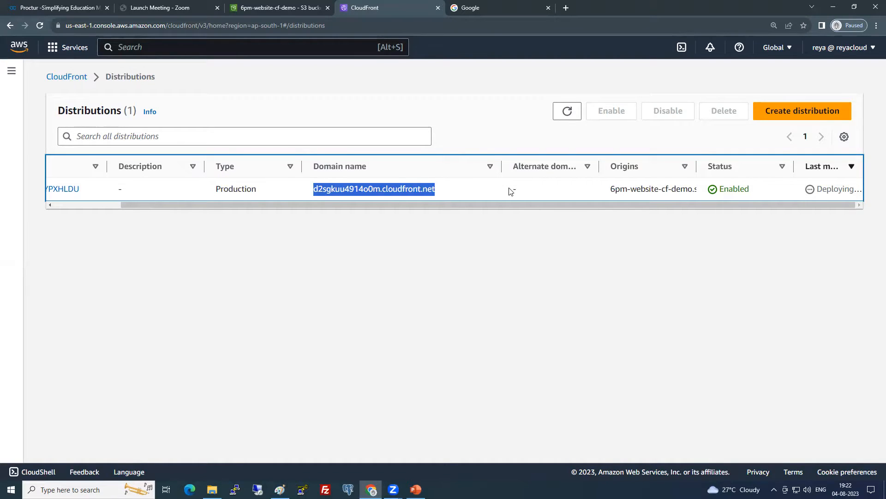
After confirming deployment, load d2sgkuu4914o0m.cloudfront.net in a new browser tab
click(569, 112)
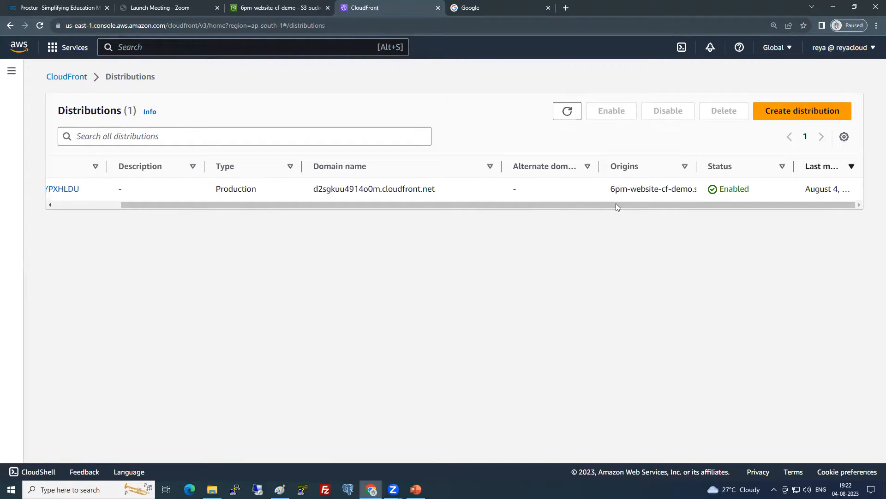
drag(744, 204, 773, 202)
click(567, 8)
key(ctrl+v)
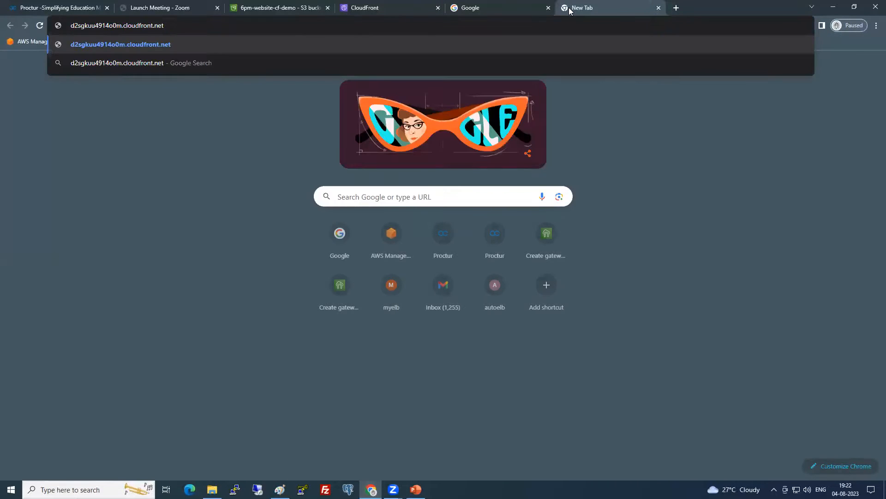
key(Return)
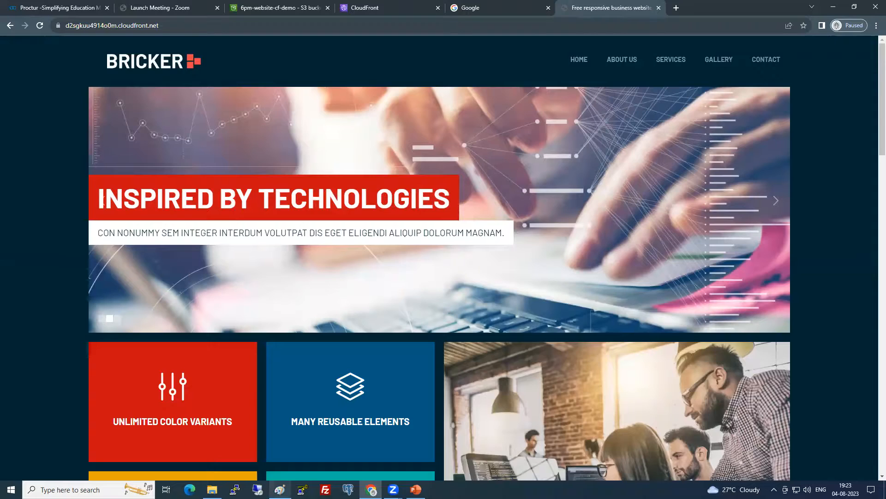
click(212, 490)
Open index.html from the template folder in Notepad, maximized
click(151, 217)
double_click(116, 138)
right_click(118, 139)
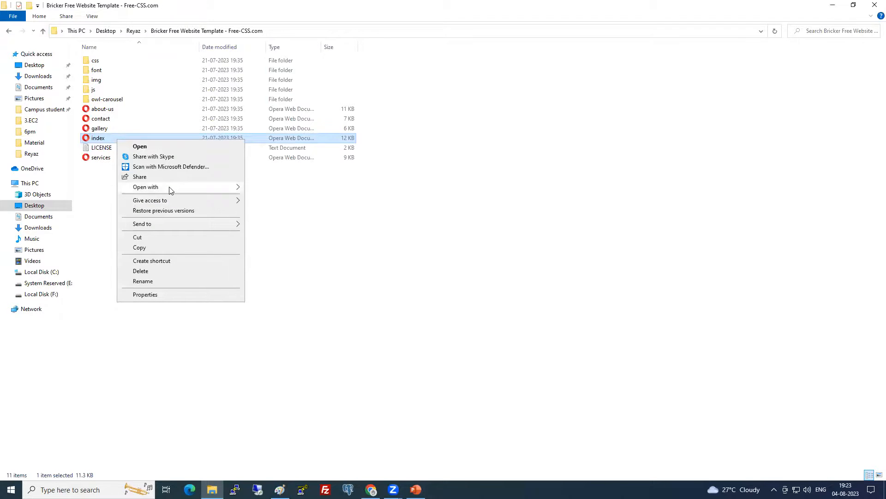
mouse_move(171, 187)
click(269, 220)
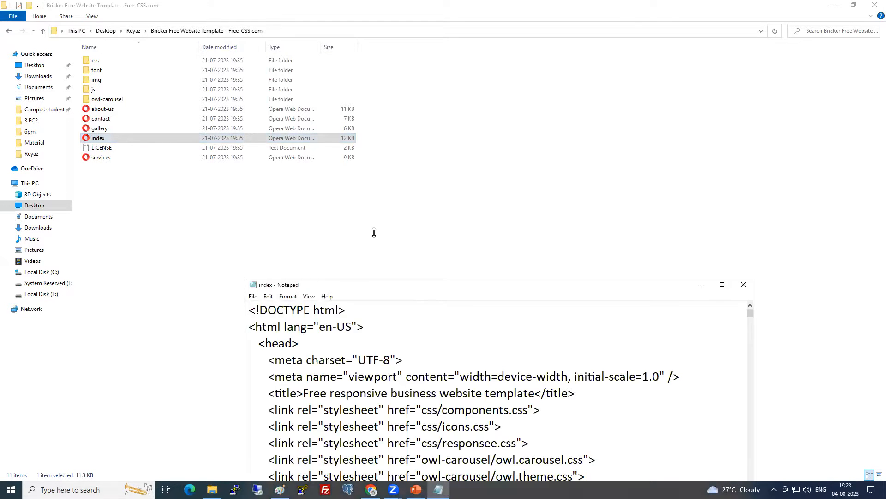
drag(461, 285, 339, 17)
scroll(369, 116, down, 4)
click(596, 16)
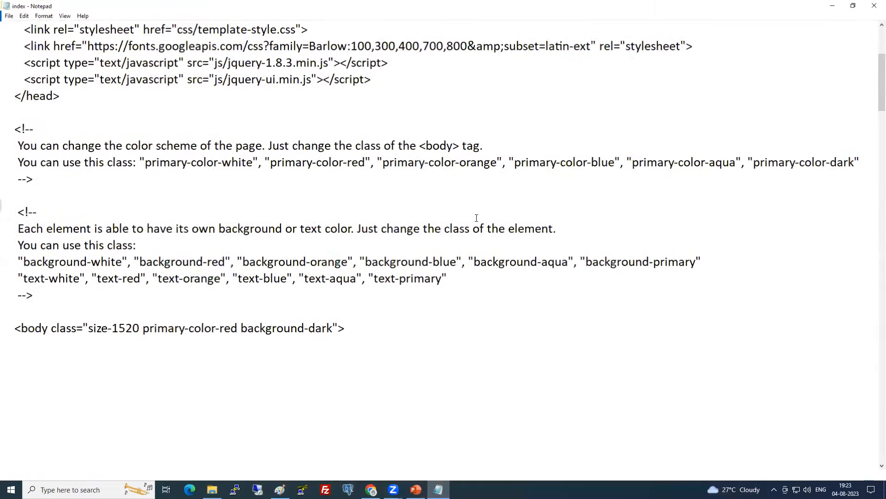
Find the 'CSS and HTML' carousel headline in index.html
key(alt+Tab)
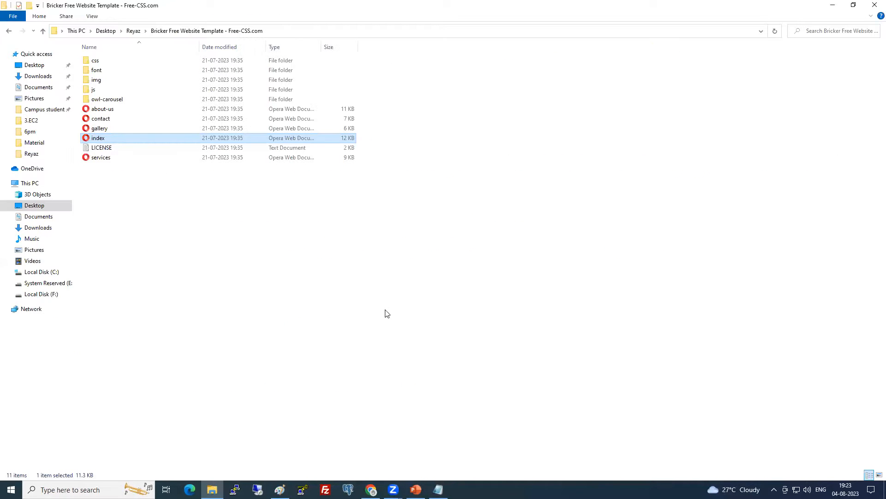
click(371, 488)
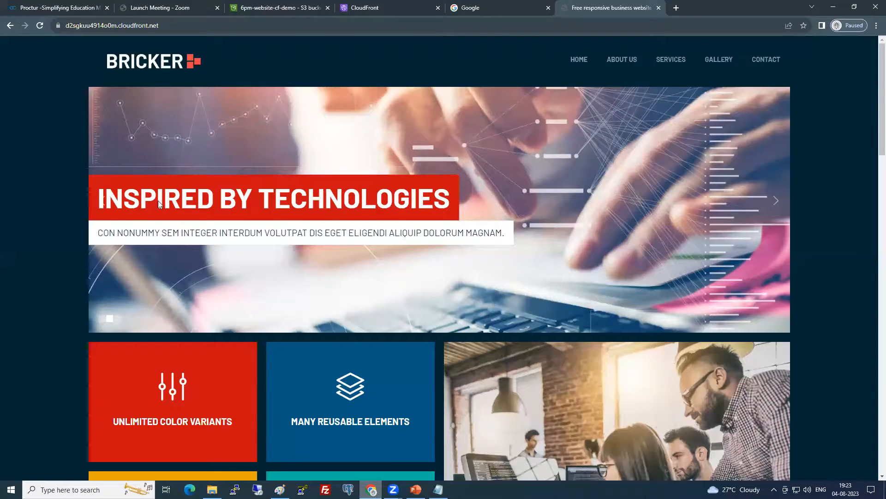
key(alt+Tab)
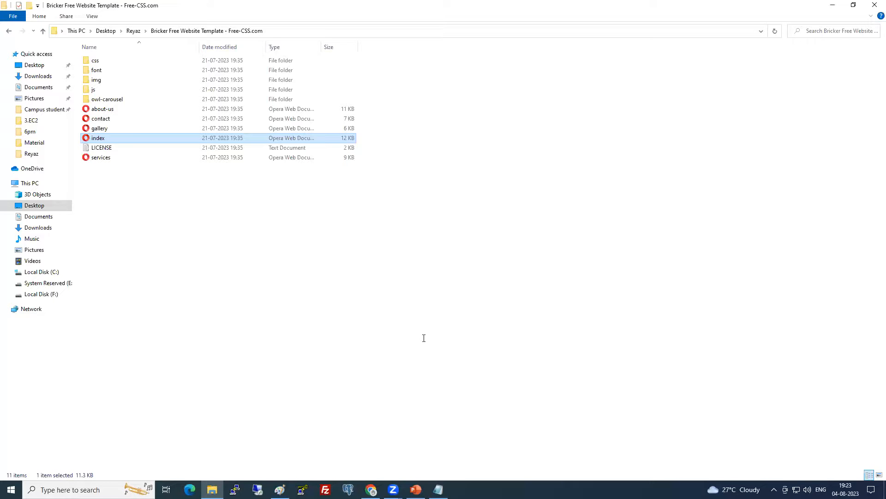
key(alt+Tab)
text(and HTML)
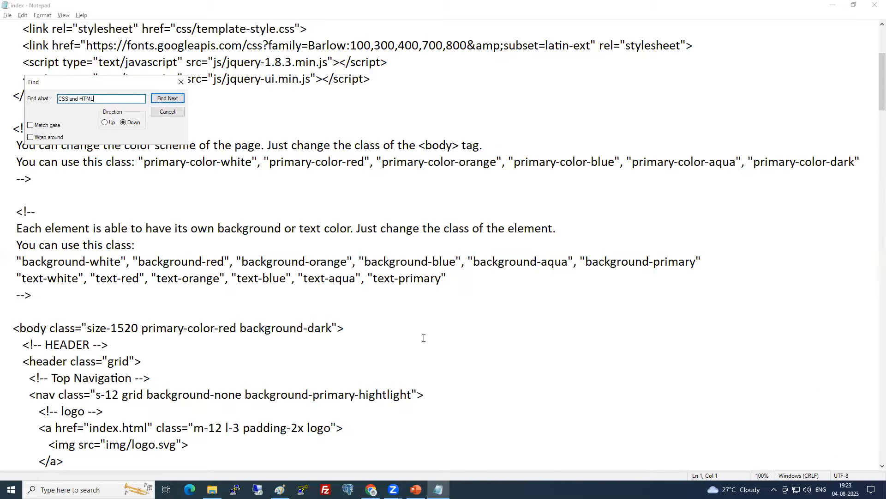
key(Return)
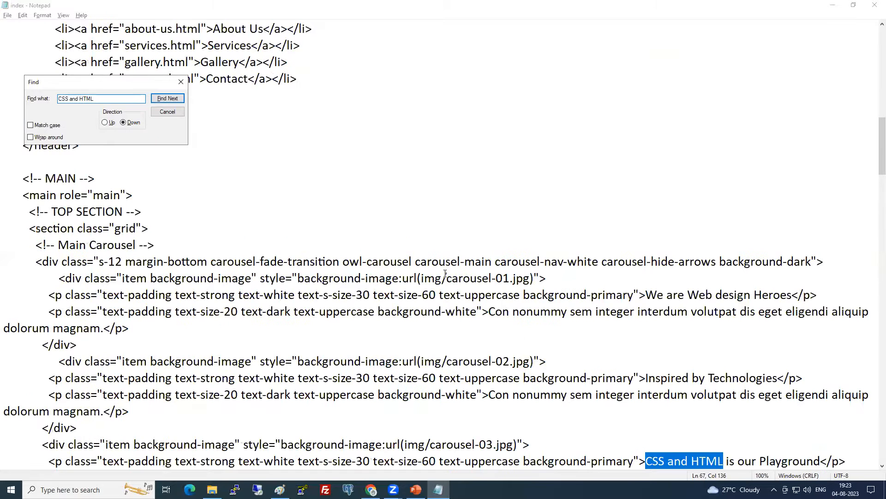
key(Escape)
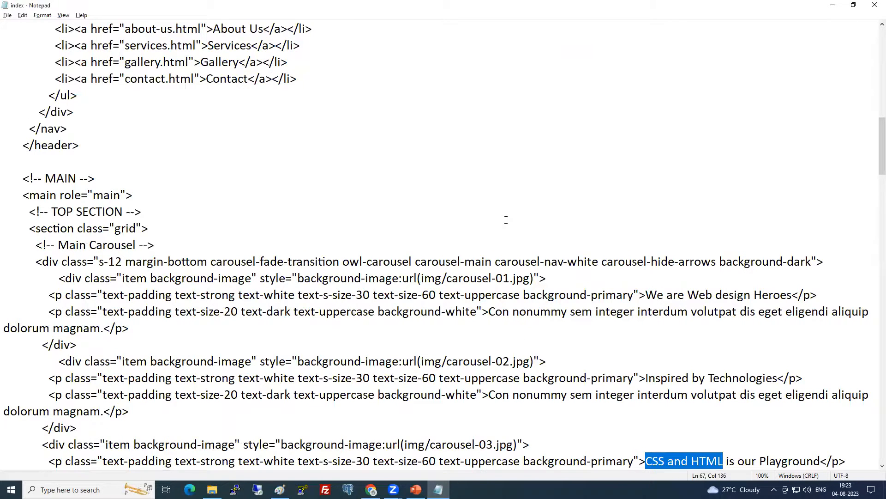
Replace that headline text with a personal name, then save and close index.html
scroll(670, 402, down, 2)
drag(646, 361, 723, 361)
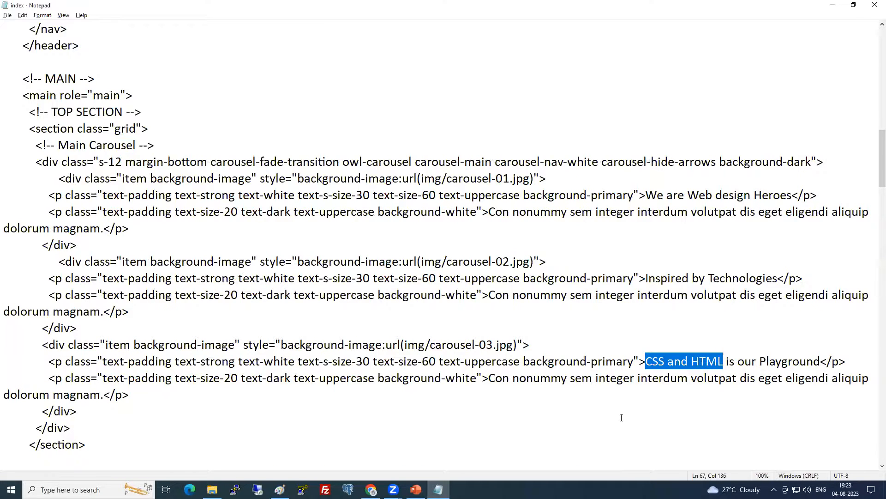
text(Reyaz)
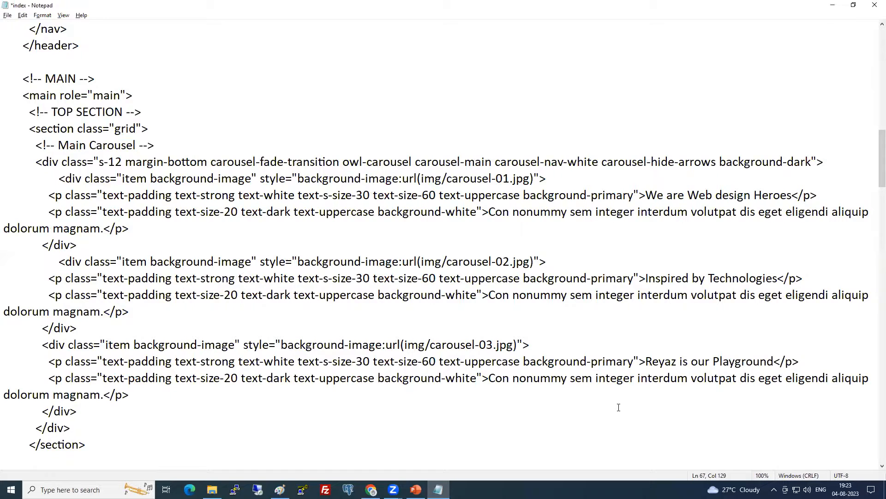
key(ctrl+s)
key(alt+F4)
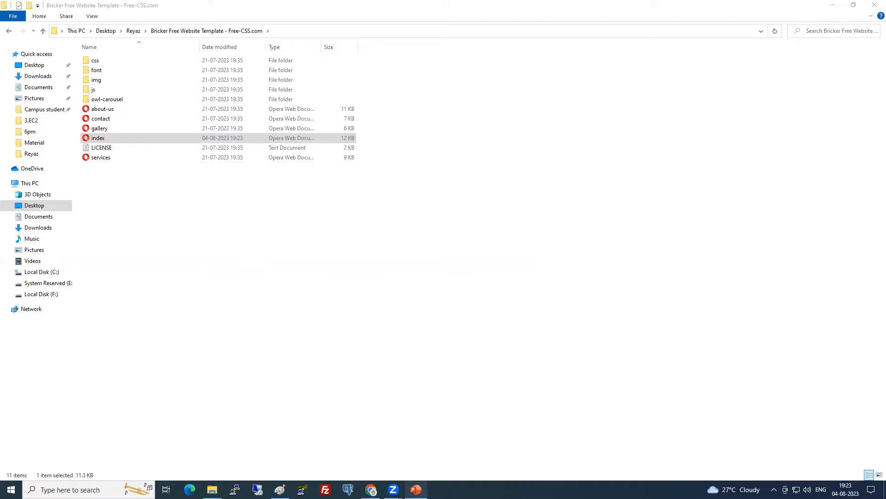
Open the details of distribution EXKG9SYPXHLDU from the CloudFront list
click(372, 489)
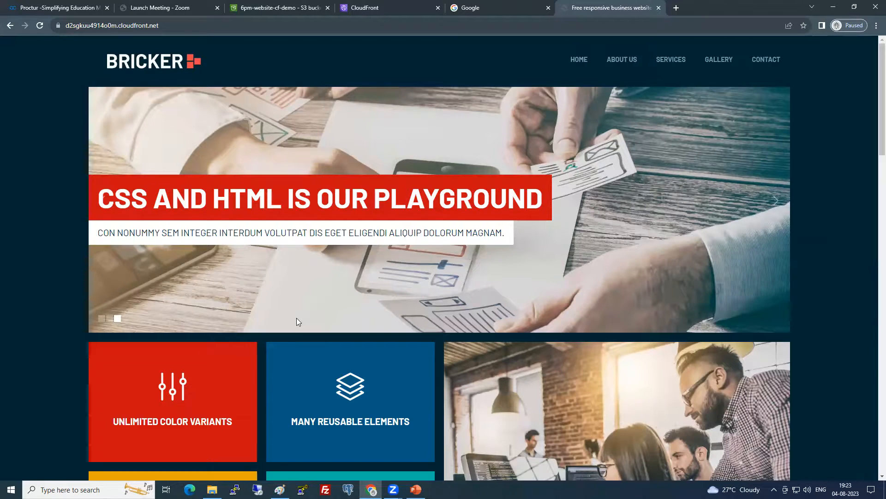
click(286, 4)
click(392, 7)
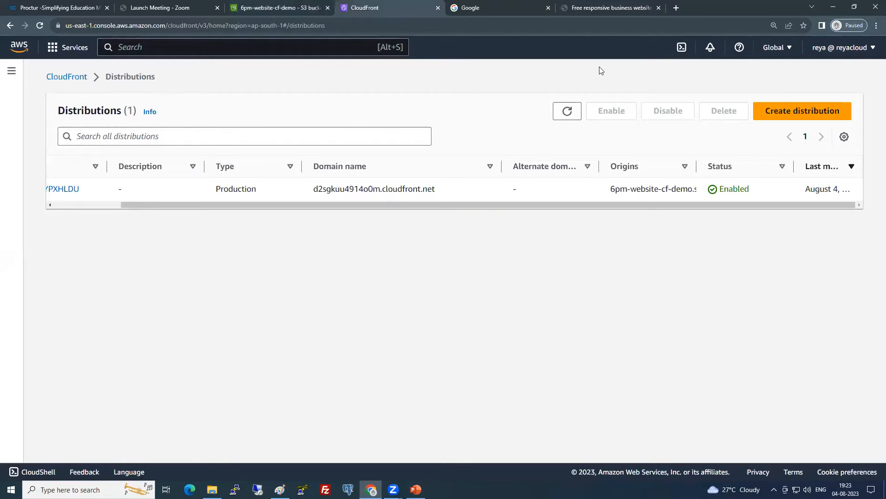
drag(198, 204, 106, 205)
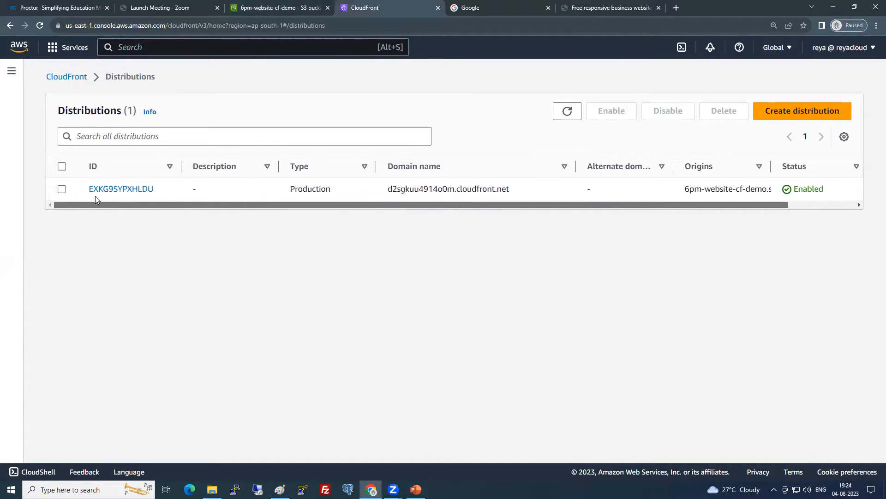
click(123, 190)
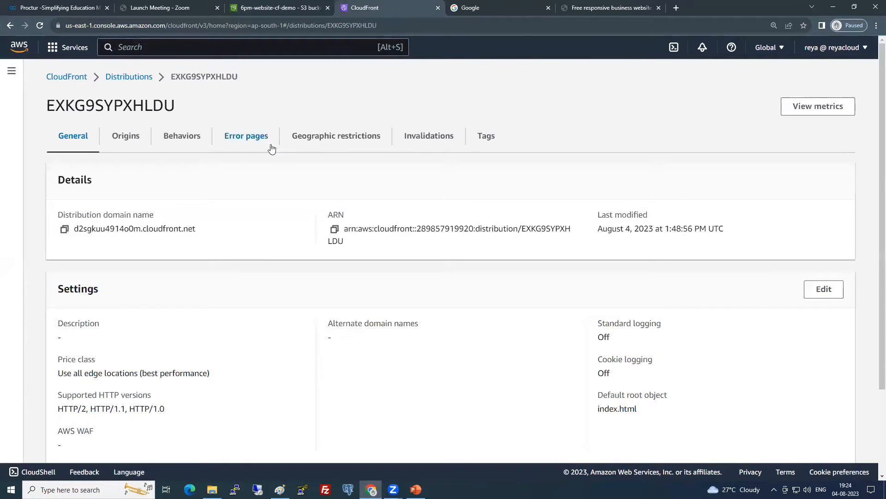
Start a new cache invalidation with the object path /index.html
click(438, 140)
click(785, 176)
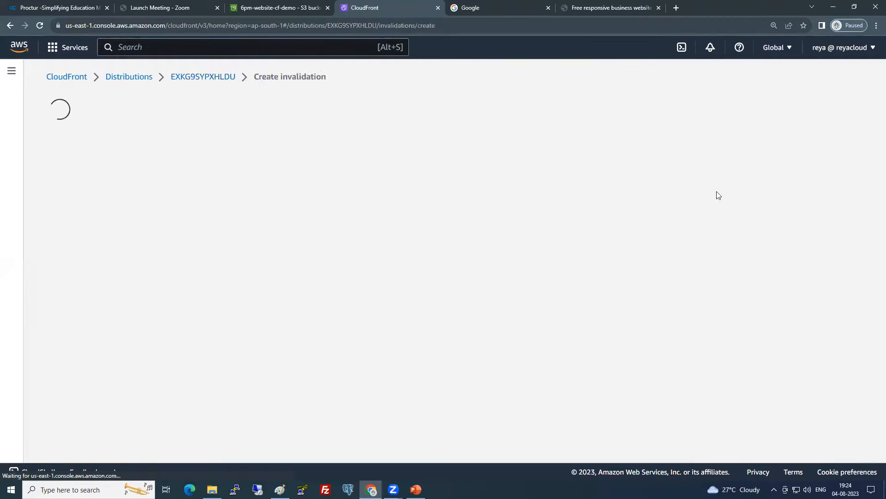
click(104, 213)
text(/index./)
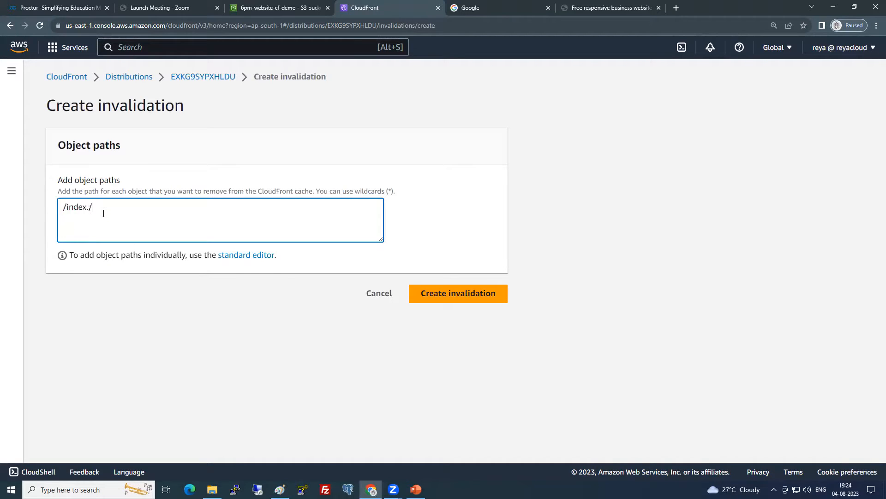
key(BackSpace)
text(html)
drag(125, 212, 39, 215)
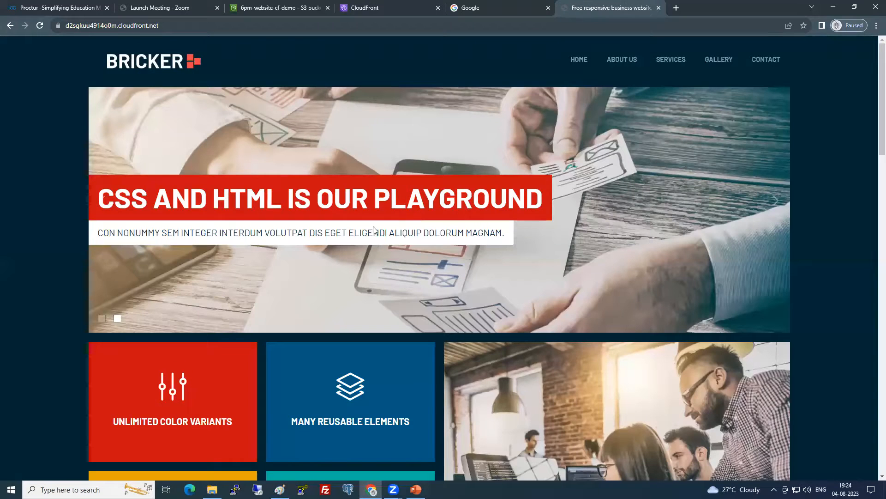
After rechecking the website headline, cancel the invalidation and return to the Distributions list
click(614, 7)
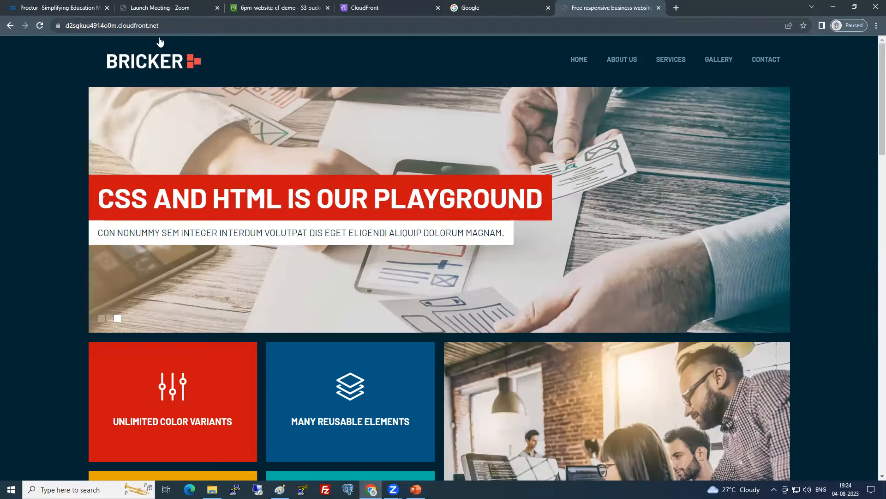
click(308, 5)
click(364, 7)
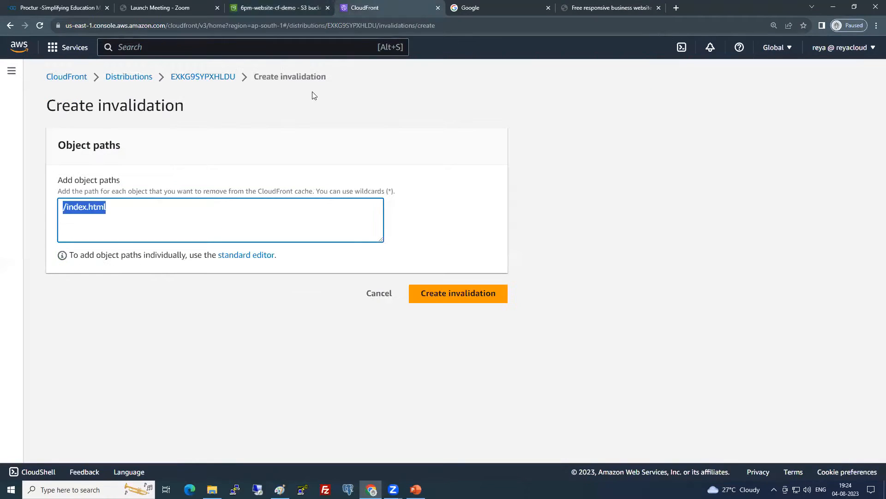
click(388, 293)
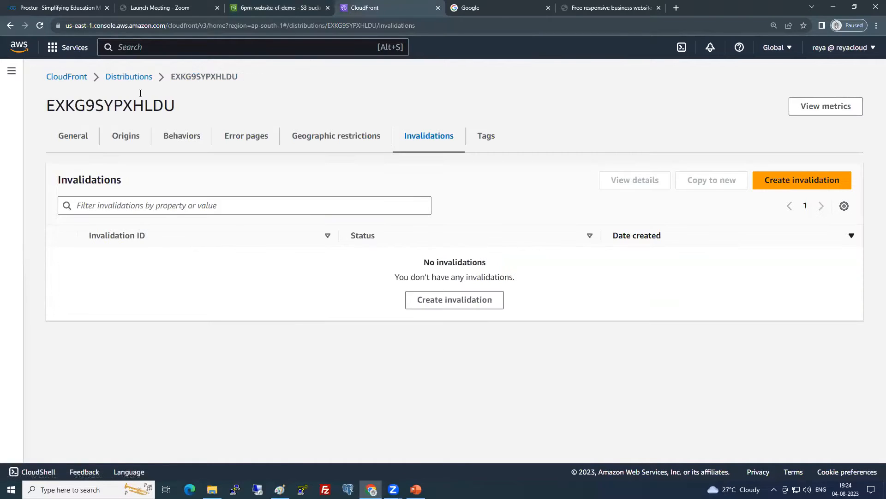
click(137, 77)
Disable distribution EXKG9SYPXHLDU and confirm in the dialog
click(62, 189)
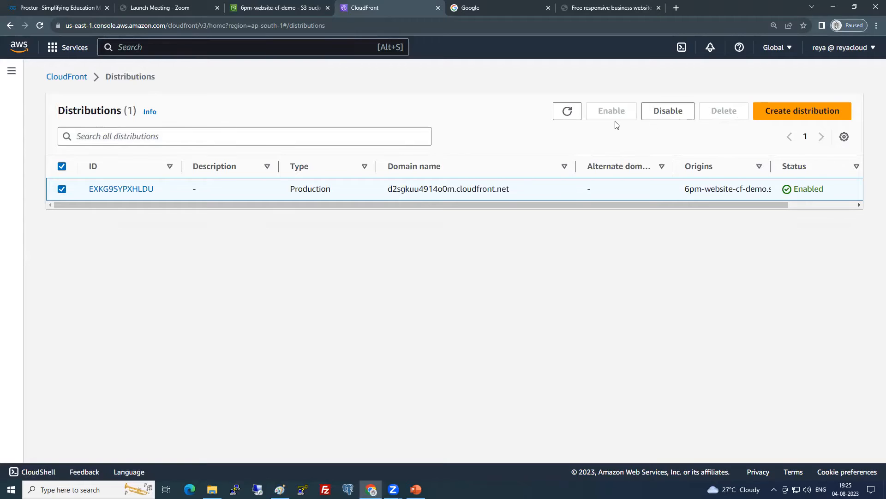
click(669, 113)
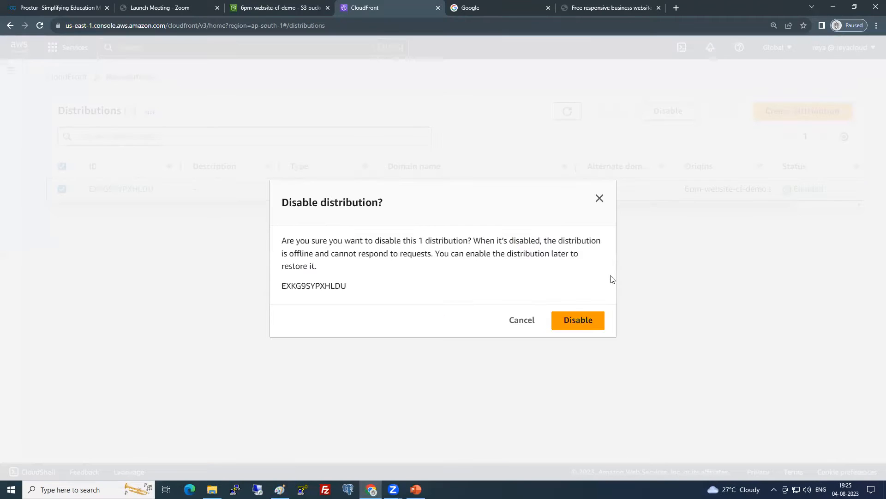
click(584, 323)
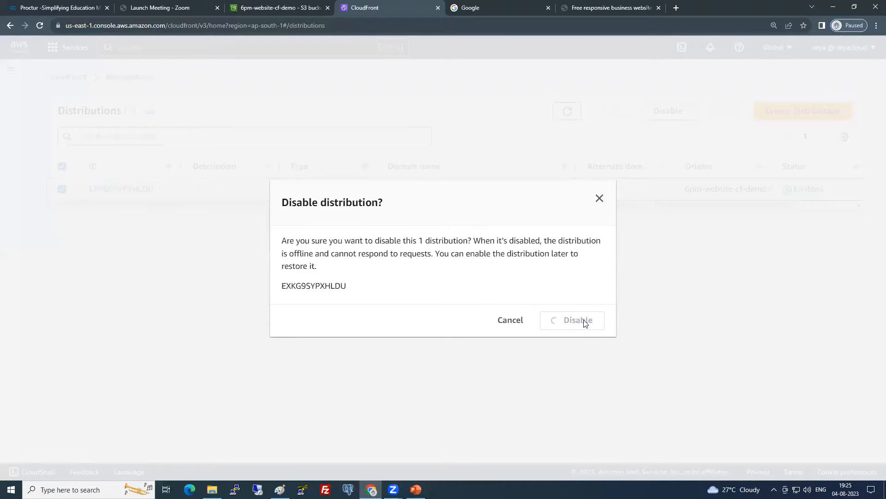
Refresh the list to verify it reads Disabled with the change still Deploying
click(61, 189)
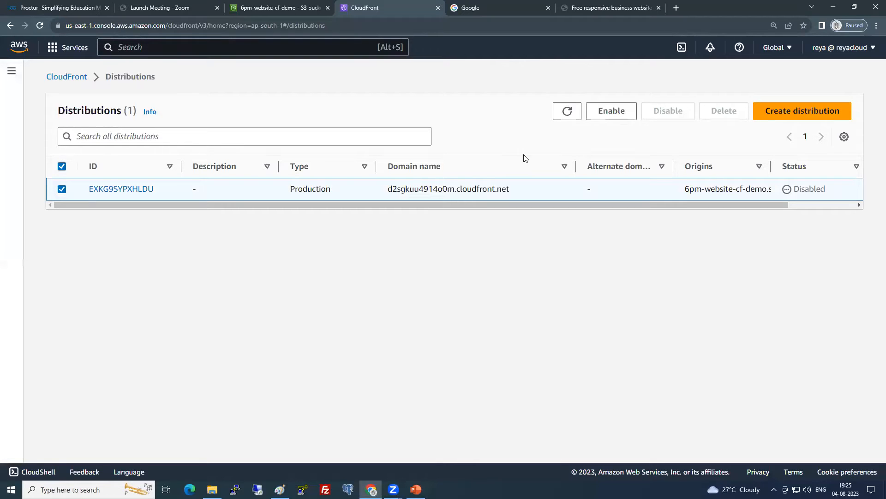
click(567, 118)
click(62, 190)
click(62, 190)
drag(718, 205, 817, 205)
double_click(821, 189)
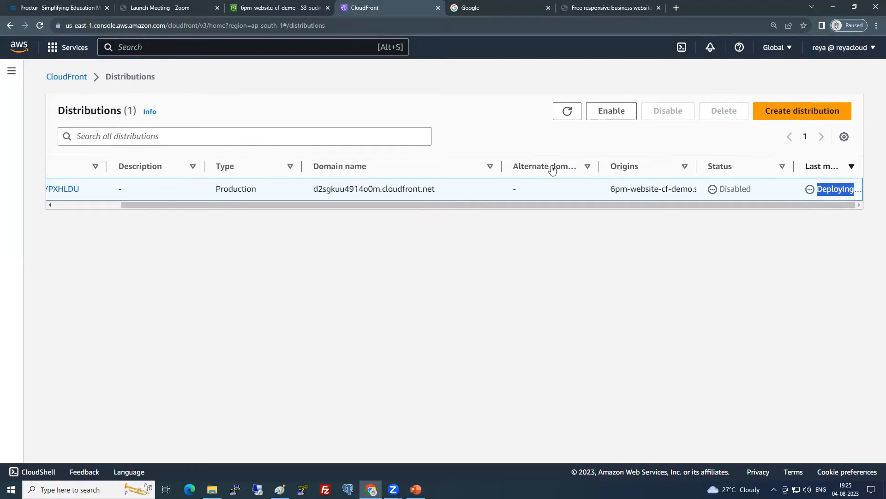
click(246, 7)
Select bucket 6pm-website-cf-demo in the Buckets list and start emptying it
click(120, 117)
click(62, 261)
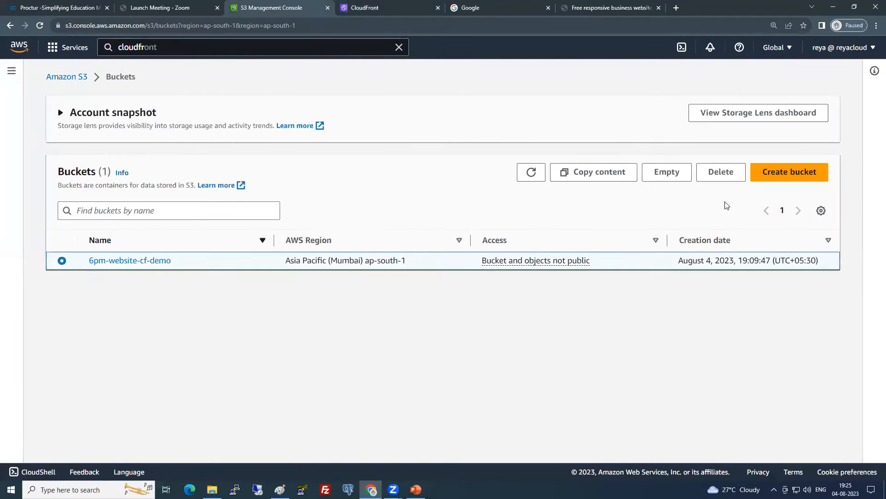
click(673, 223)
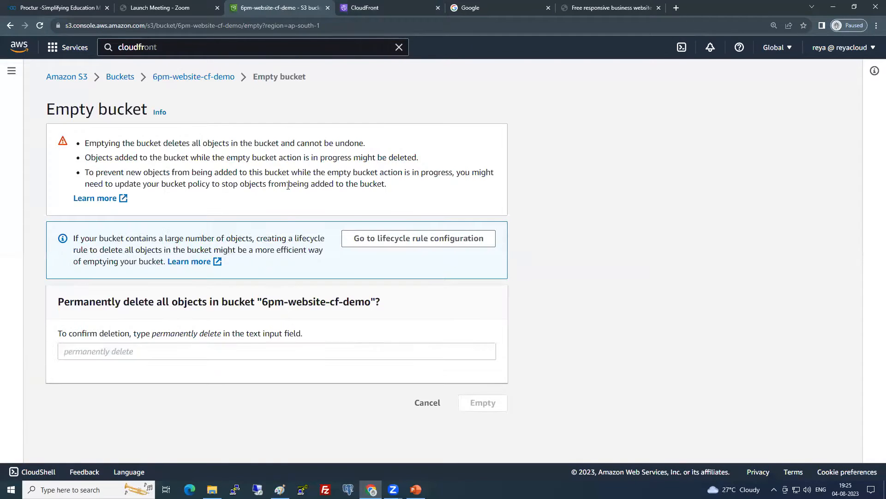
drag(262, 300, 372, 300)
key(ctrl+c)
Confirm with 'permanently delete' to remove all 53 objects, then start deleting the bucket
click(380, 358)
key(ctrl+v)
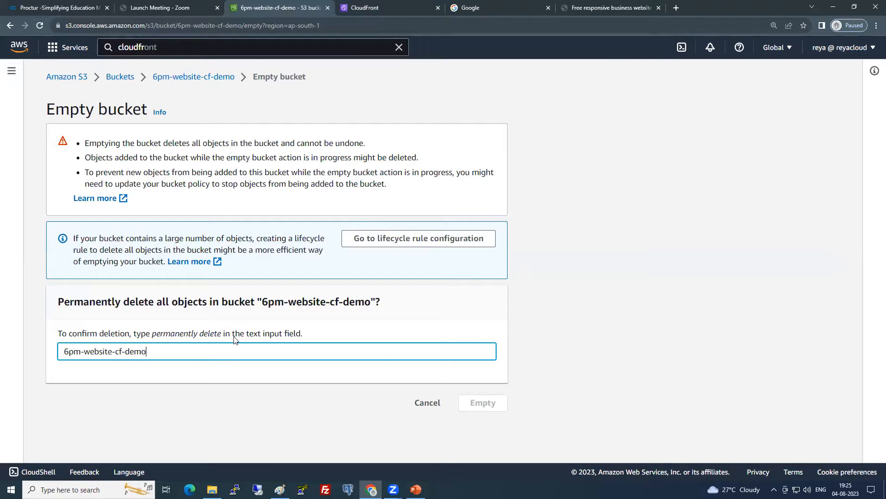
drag(222, 334, 49, 354)
key(ctrl+c)
key(ctrl+v)
click(489, 403)
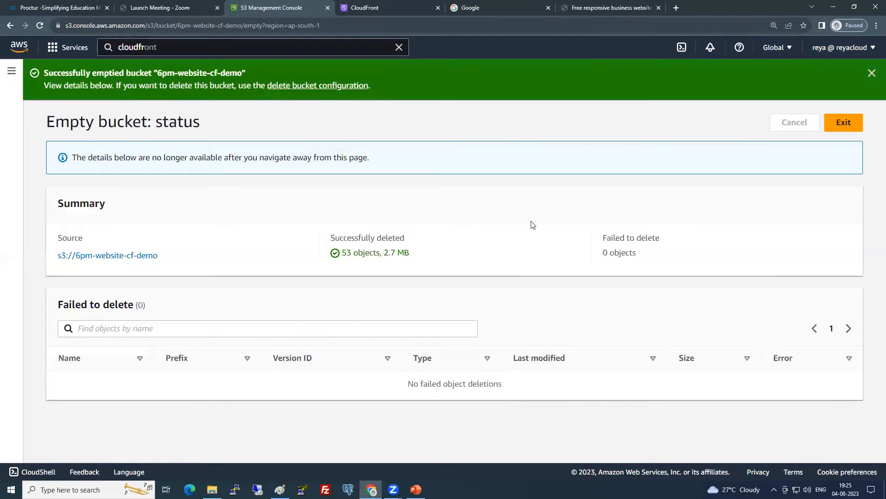
click(305, 86)
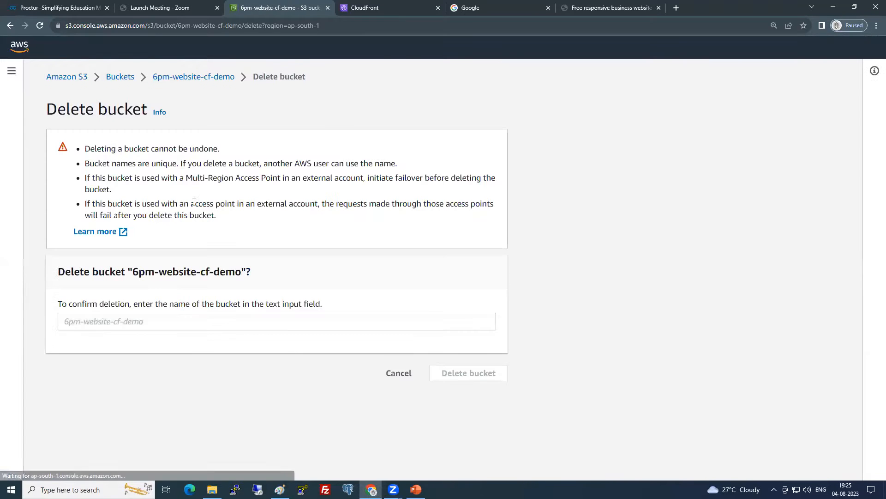
Confirm with the bucket name to delete 6pm-website-cf-demo, then return to Paint's diagram
drag(133, 272, 241, 270)
click(271, 321)
key(ctrl+v)
click(453, 372)
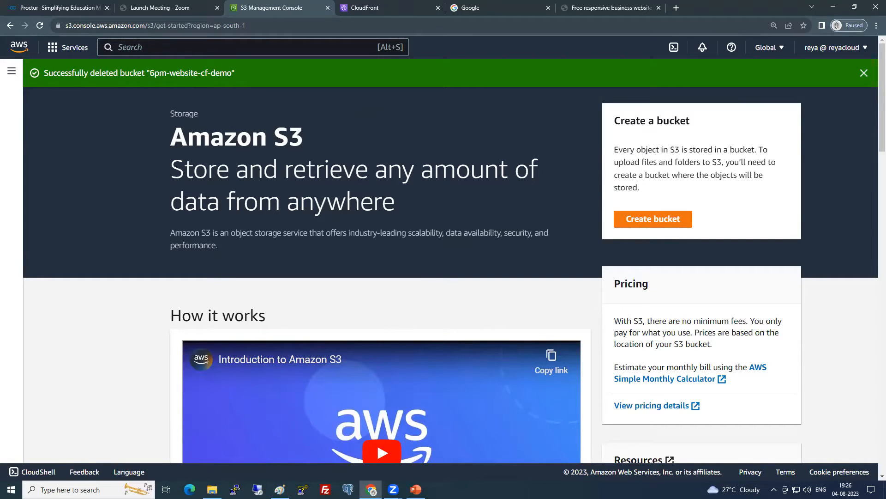
key(alt+Tab)
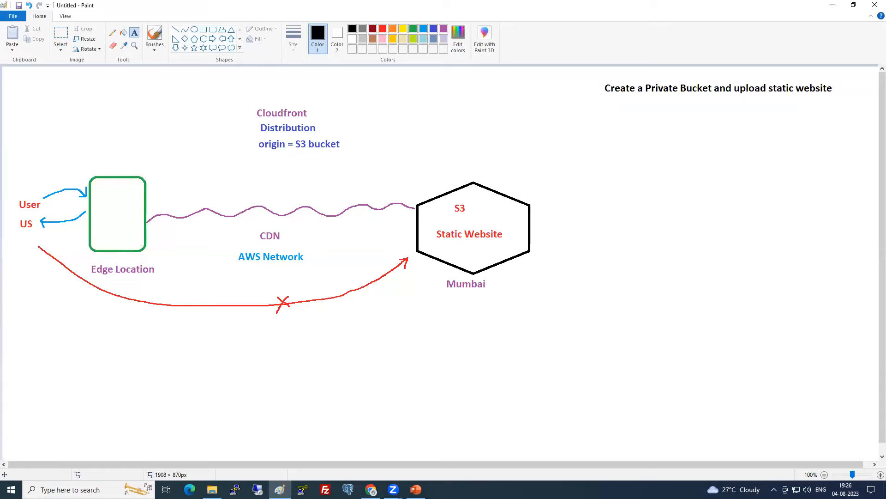